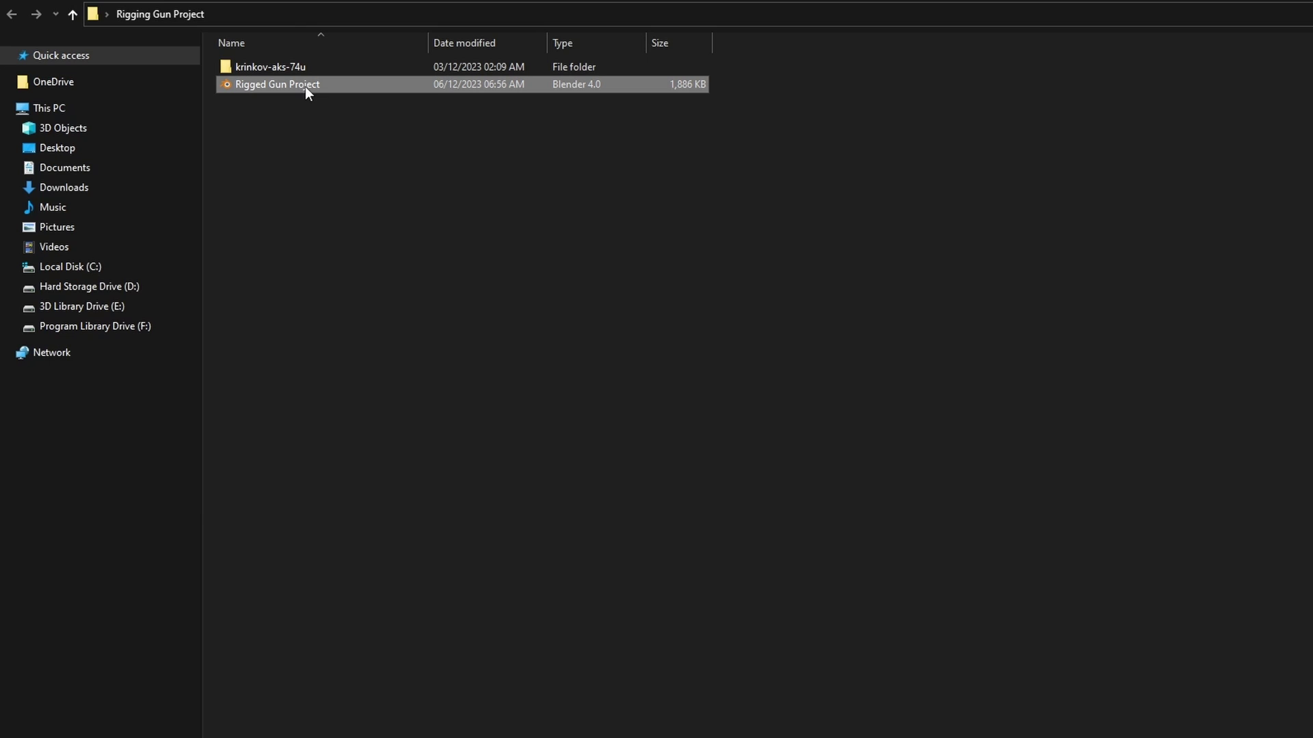
Duplicate the Rigged Gun Project Blender file within the project folder
right_click(305, 86)
left_click(117, 413)
right_click(337, 186)
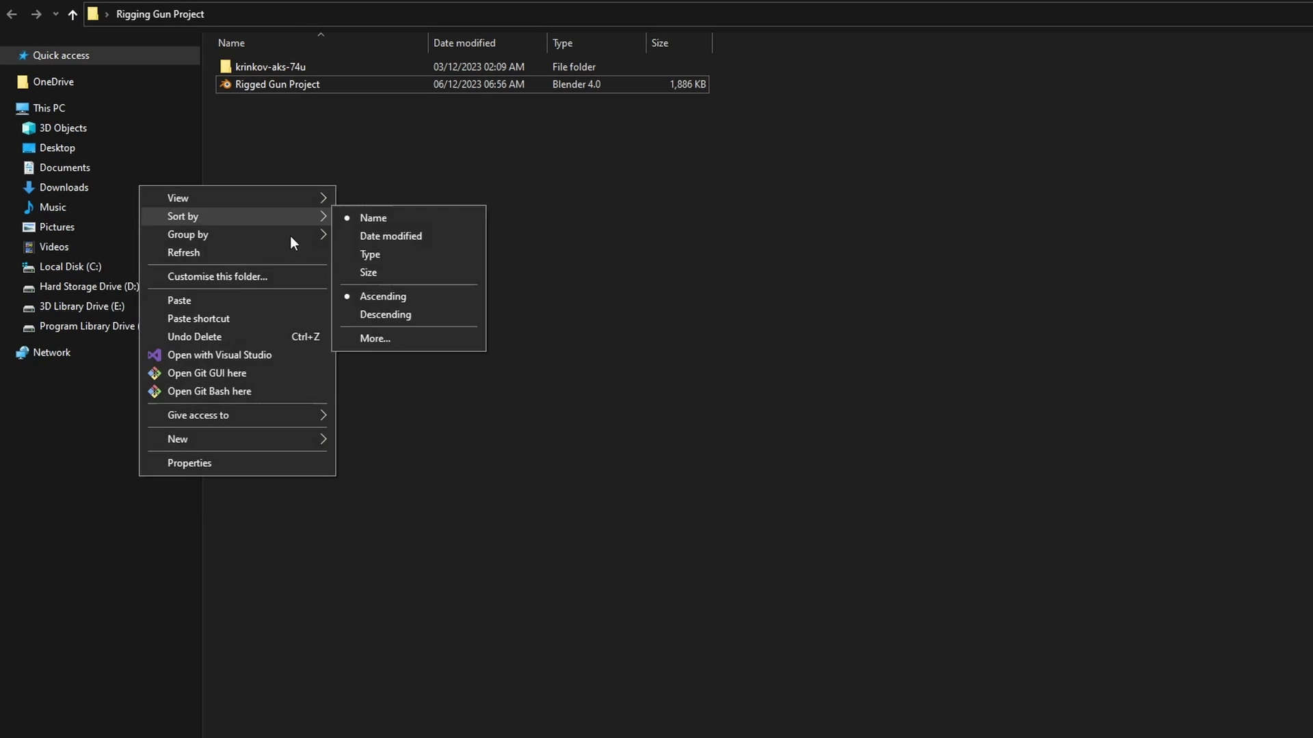
left_click(186, 299)
Rename the copied Blender file to Kitbash Gun Project
right_click(276, 106)
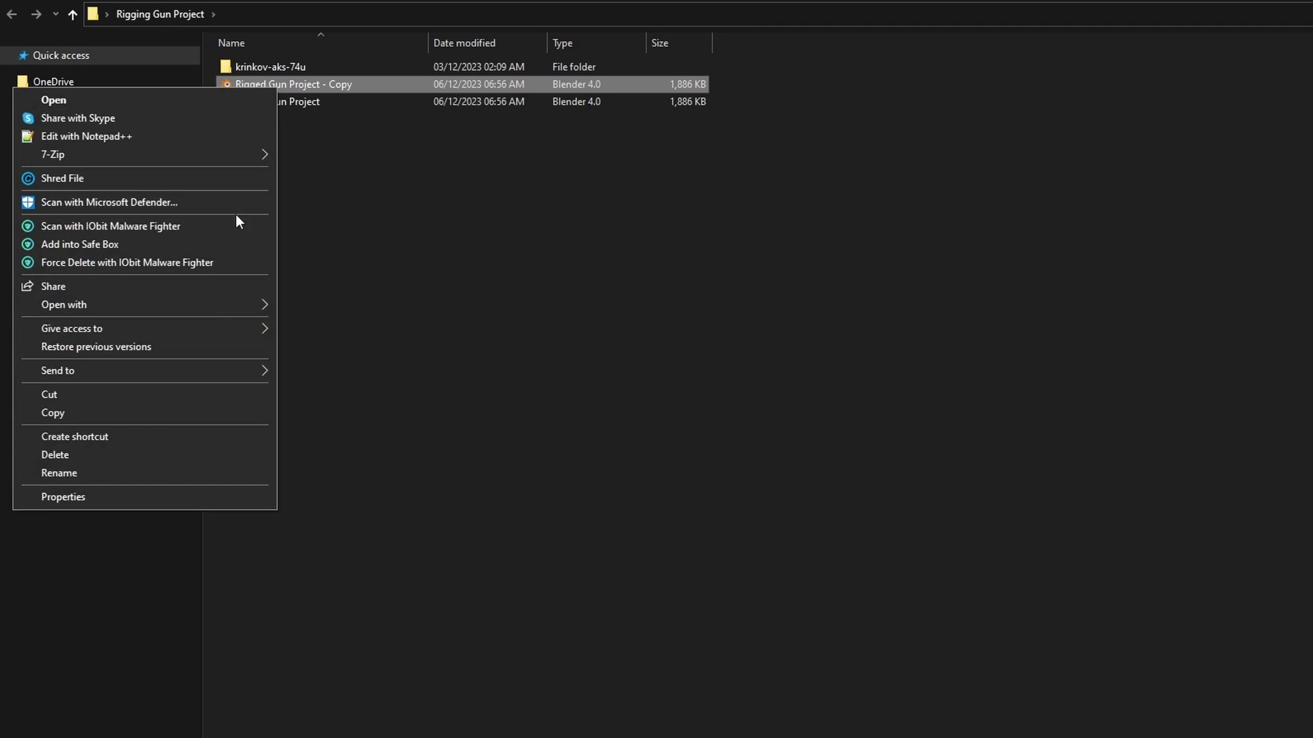
left_click(58, 472)
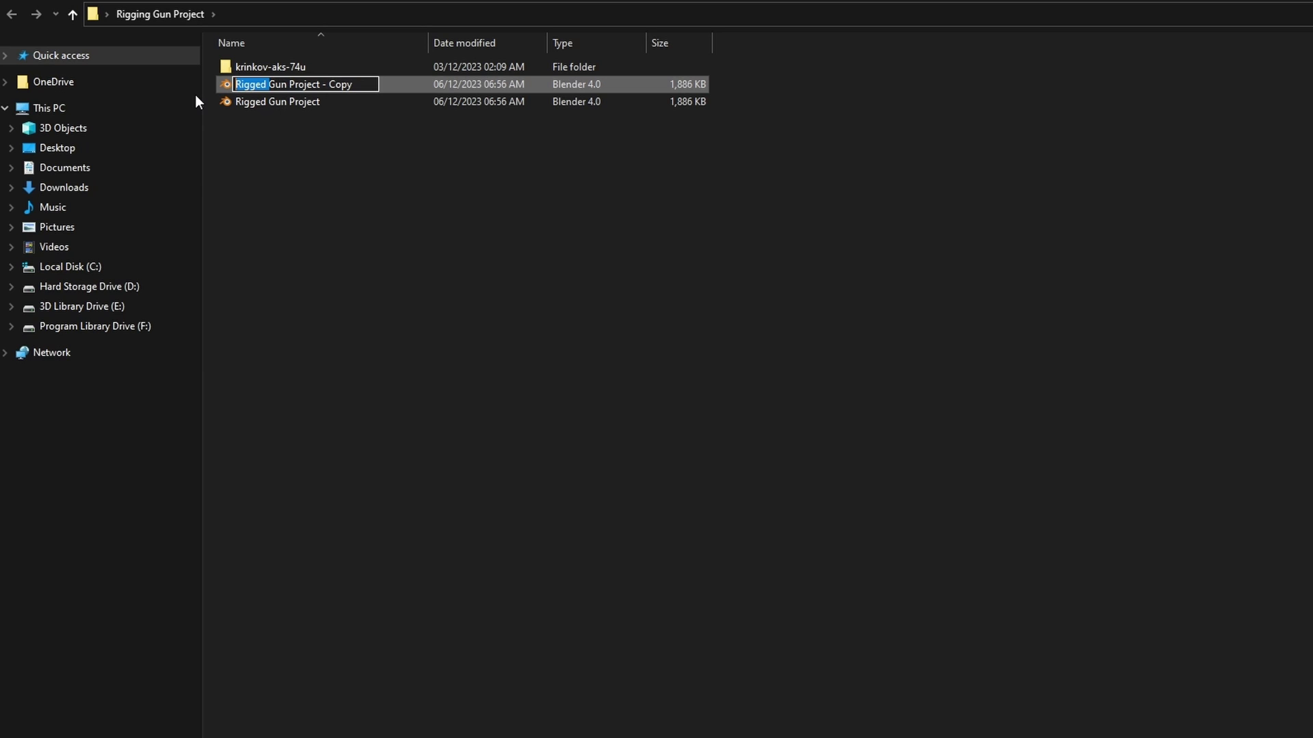
type("Kitbash")
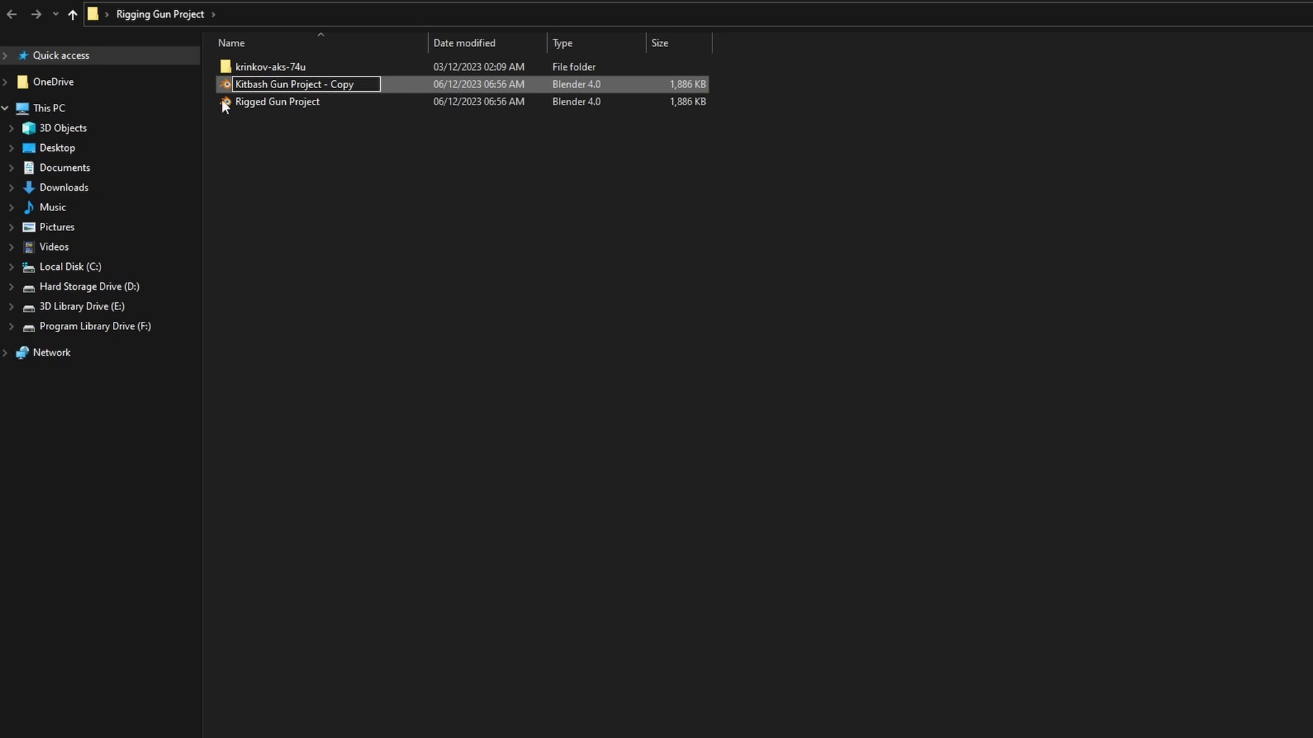
left_click_drag(323, 85, 380, 89)
key("BackSpace")
Create a folder named modifications inside the Rigging Gun Project folder
right_click(306, 143)
mouse_move(269, 398)
left_click(344, 397)
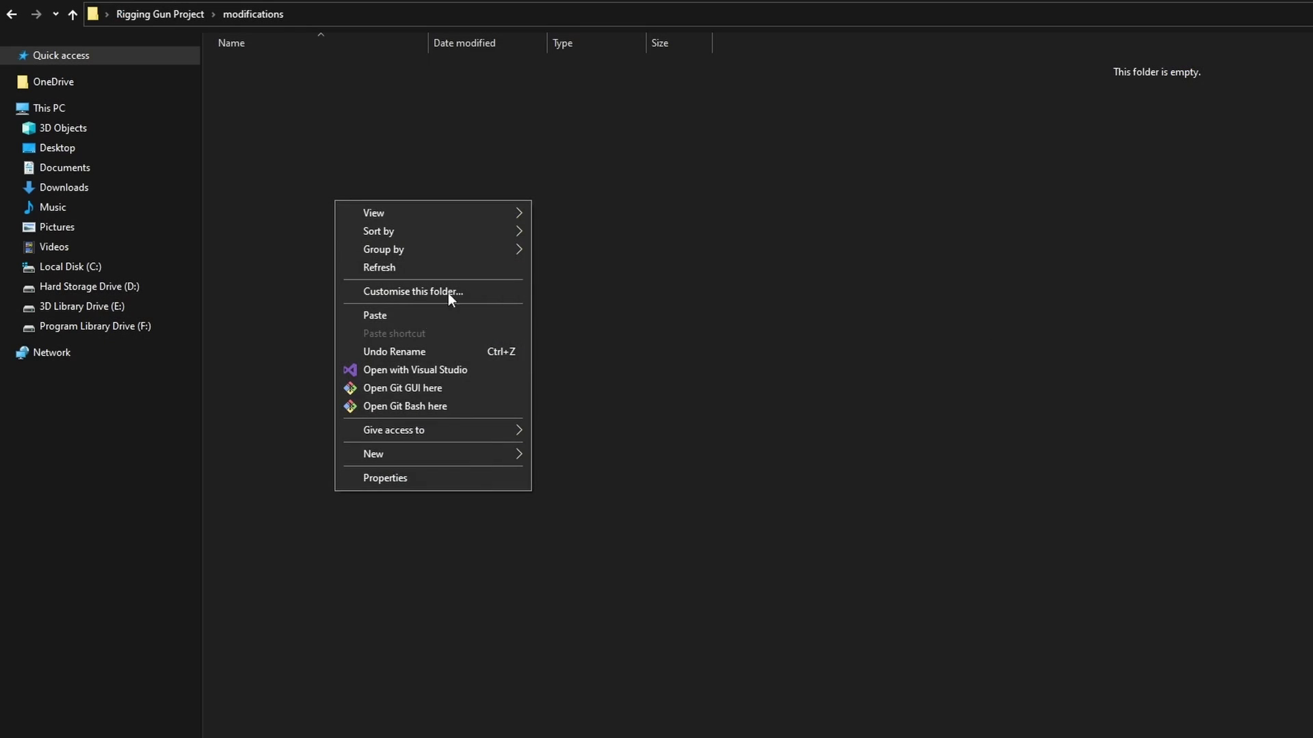
Paste the 6ls-10 archive into the modifications folder and extract it into its own 6ls-10 subfolder
left_click(409, 313)
right_click(266, 69)
mouse_move(223, 179)
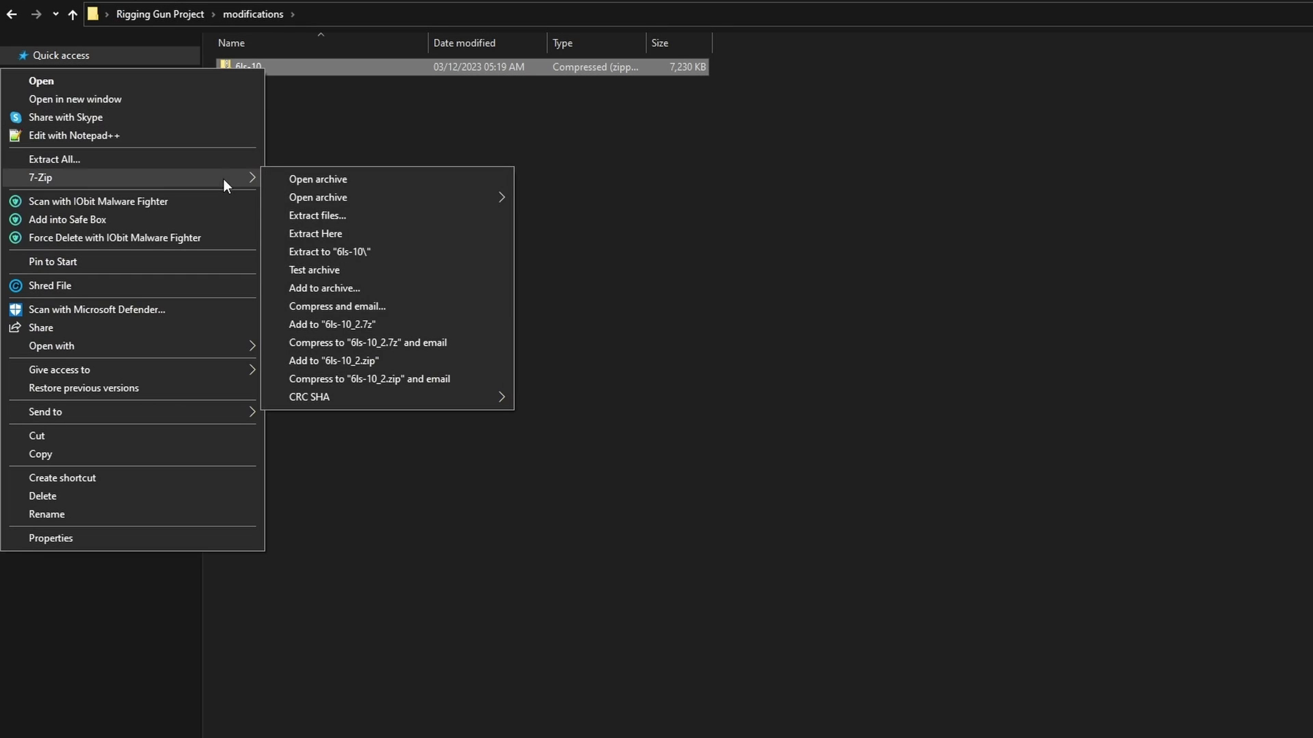
left_click(363, 250)
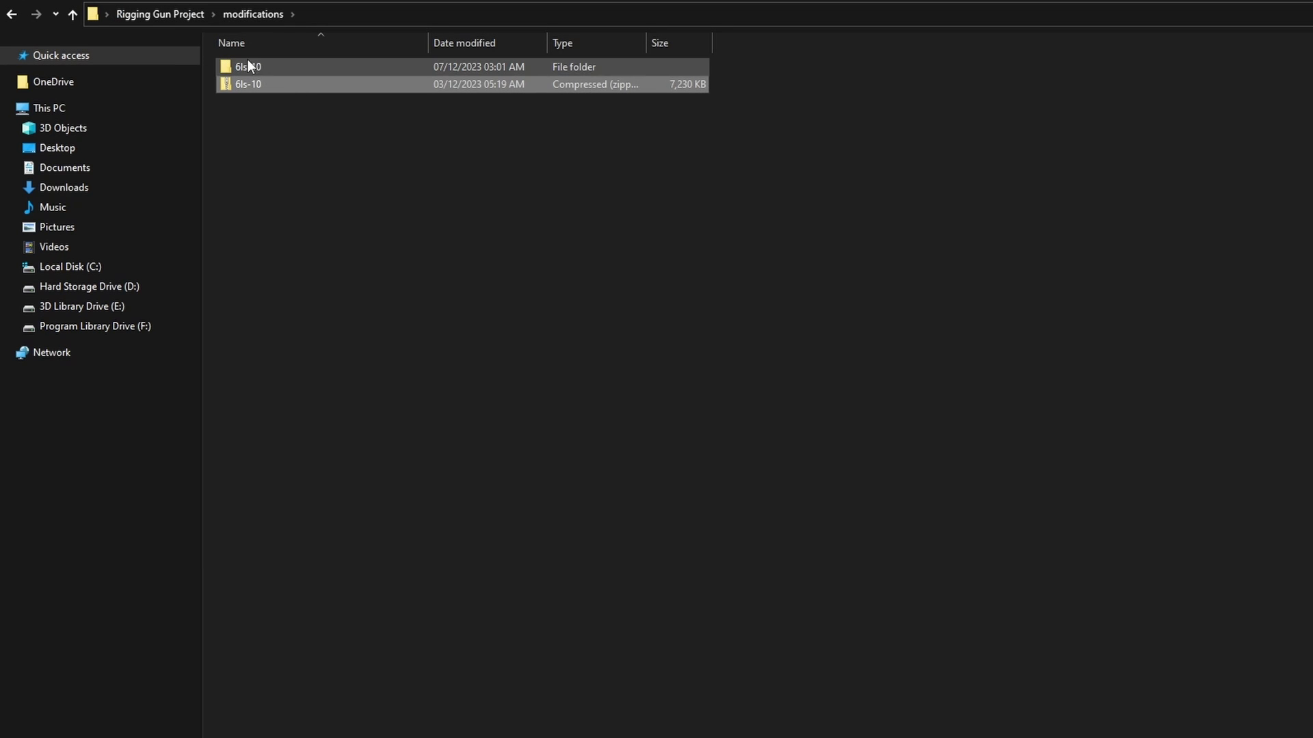
Browse to the source folder inside the extracted 6ls-10 folder and select its full path
double_click(250, 66)
double_click(253, 66)
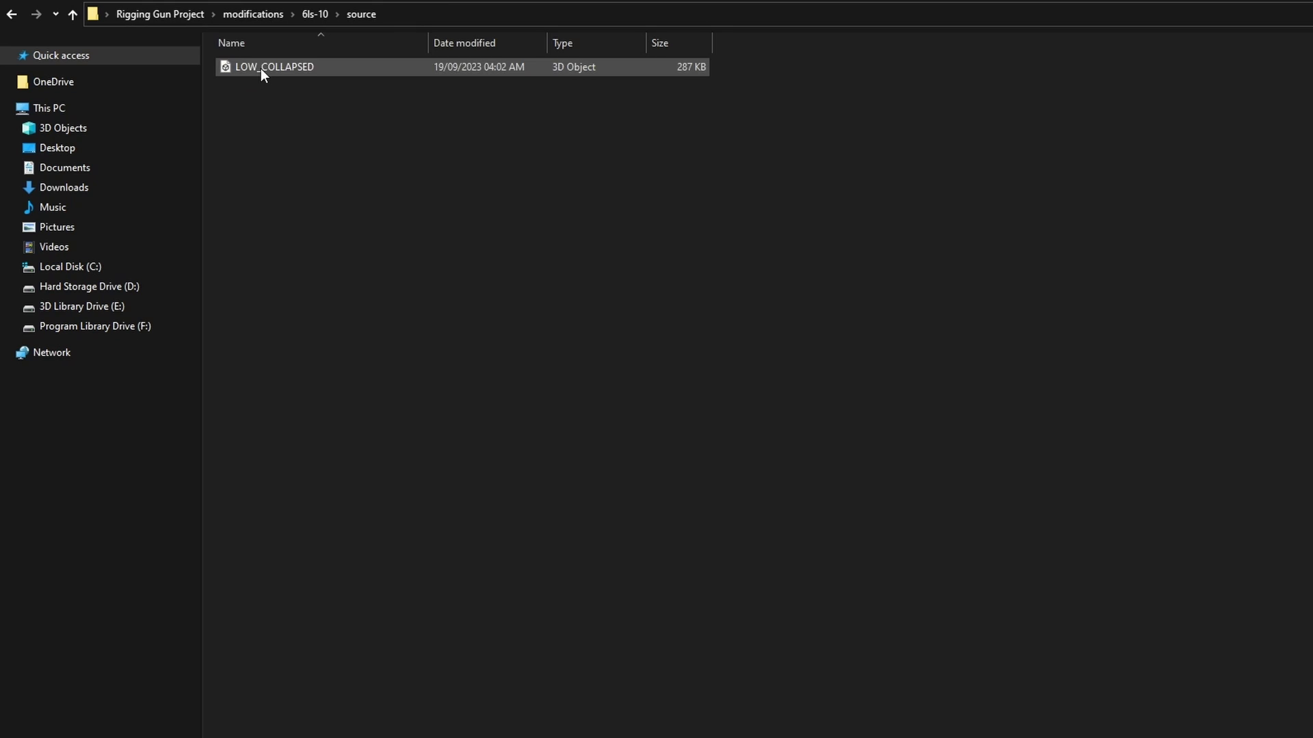
left_click(445, 13)
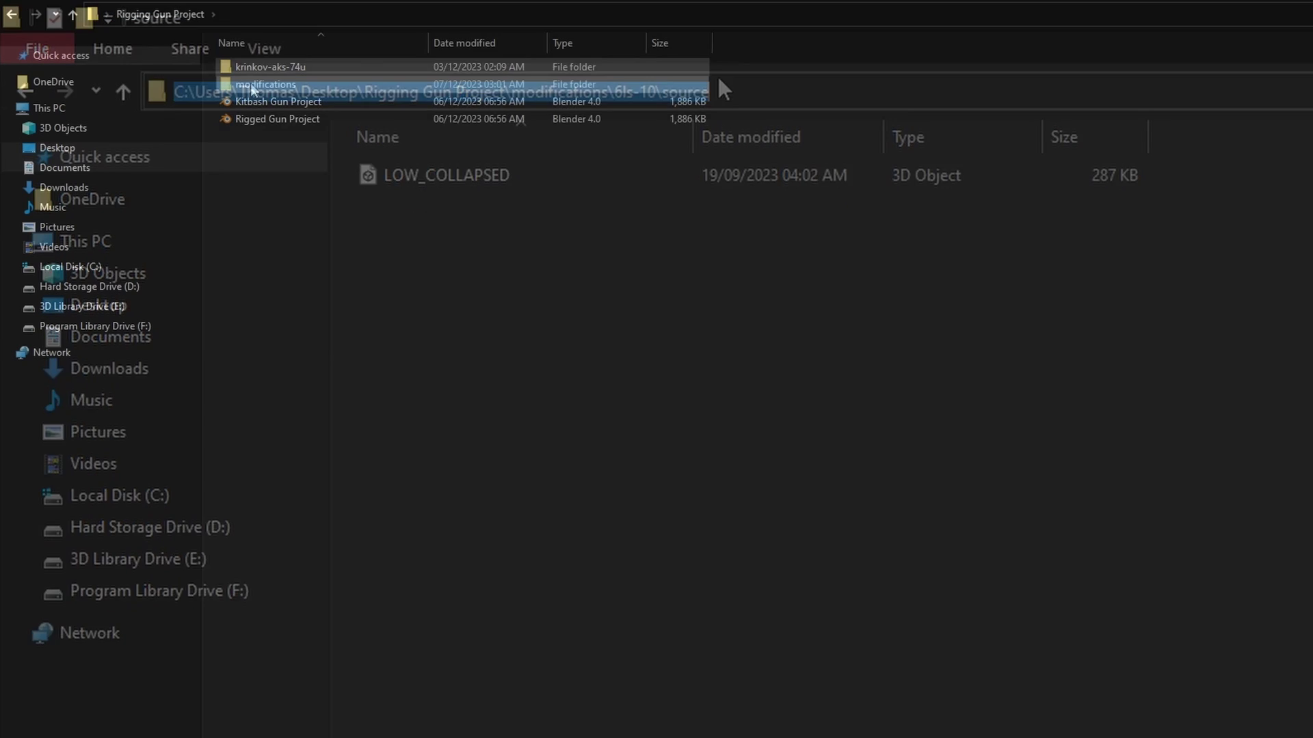
Open the Kitbash Gun Project file in Blender and rename the AKS-74u Collection 2 collection to AKS-74u Mods
double_click(323, 101)
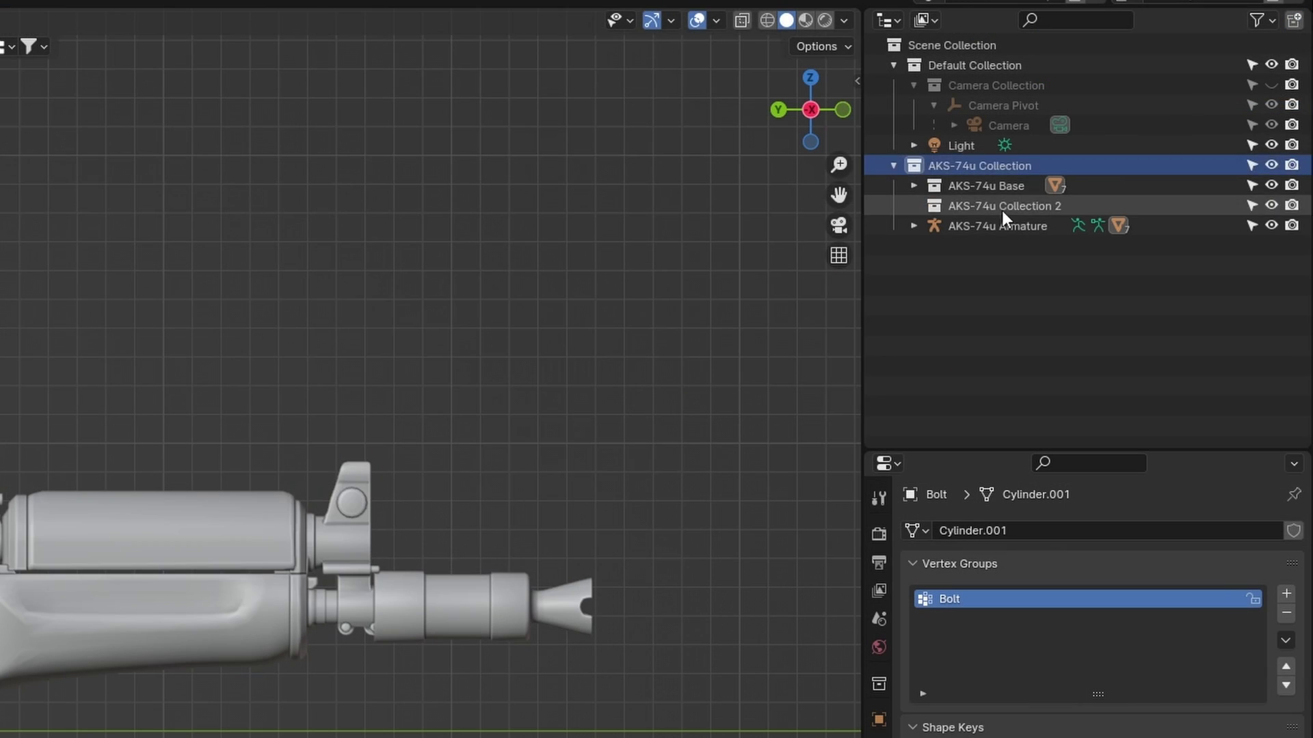
double_click(1002, 209)
left_click_drag(999, 205, 1137, 194)
type("AKS-74u Mods")
key("Return")
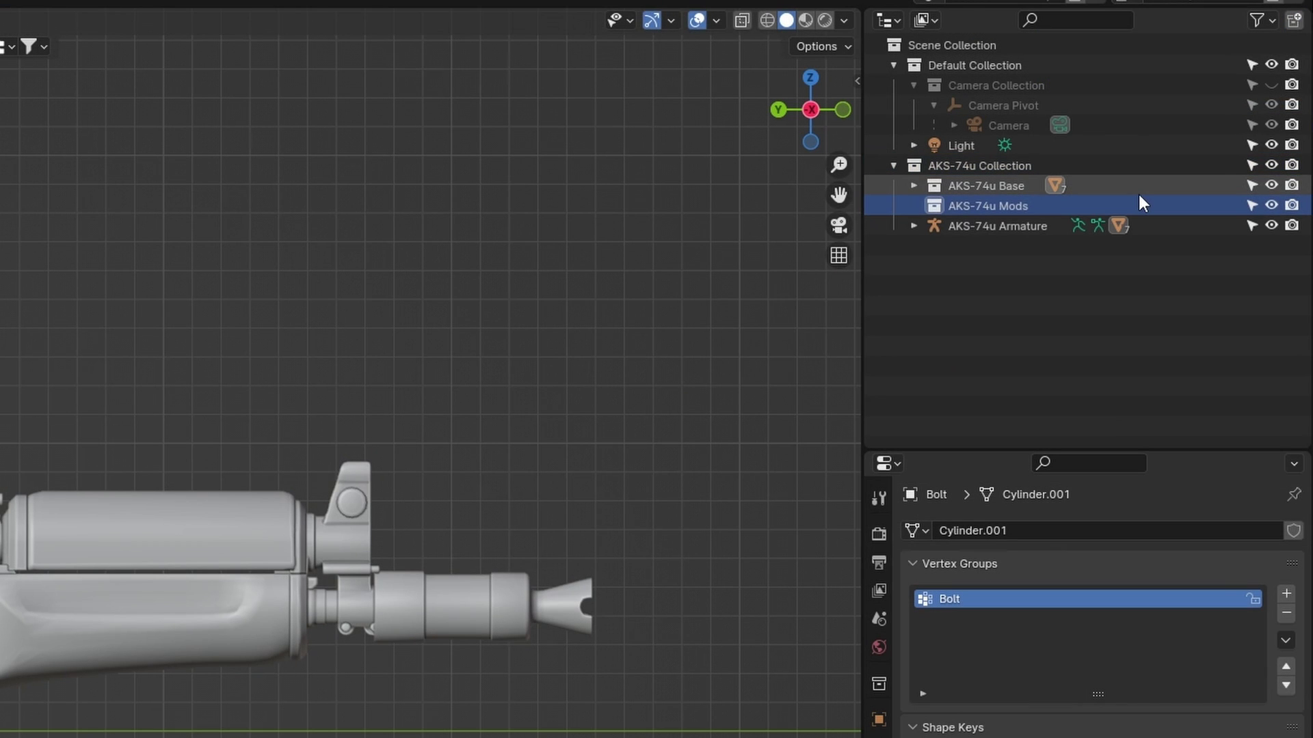
Import the FBX magazine model from the extracted source folder into the AKS-74u Mods collection
left_click(26, 19)
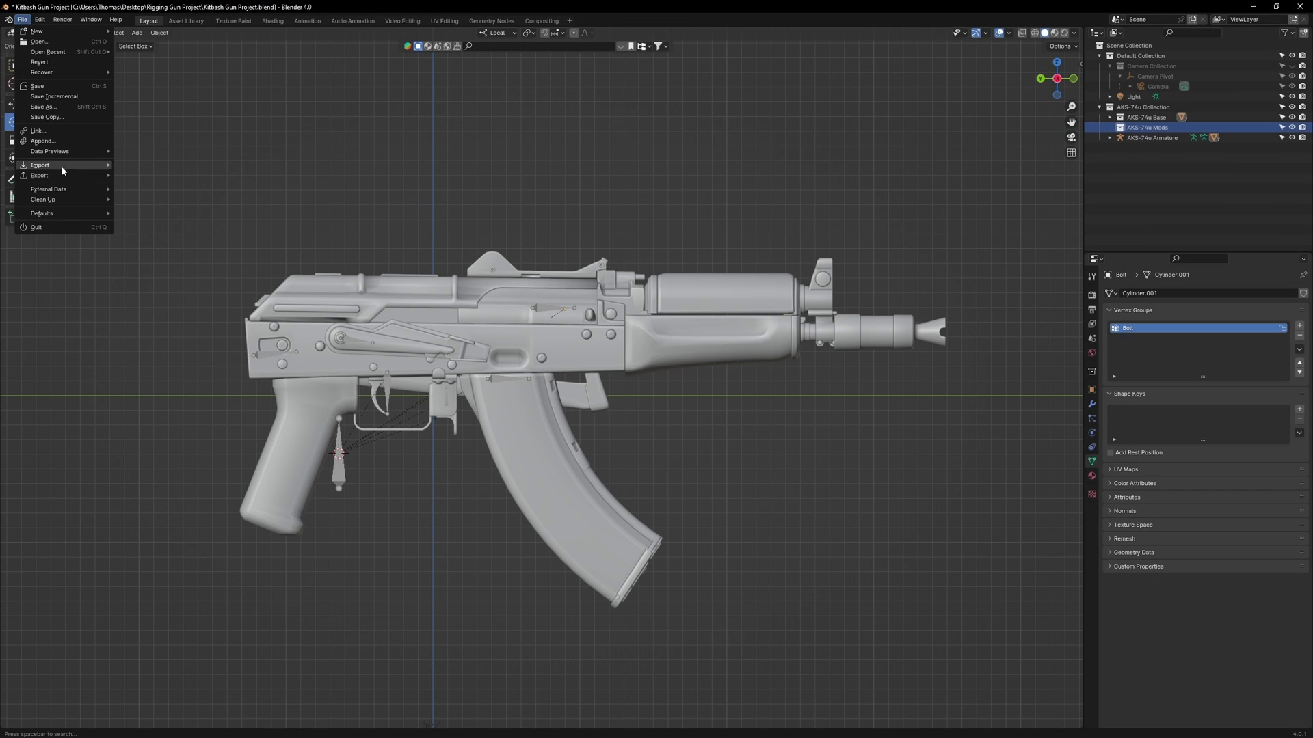
mouse_move(63, 170)
left_click(154, 349)
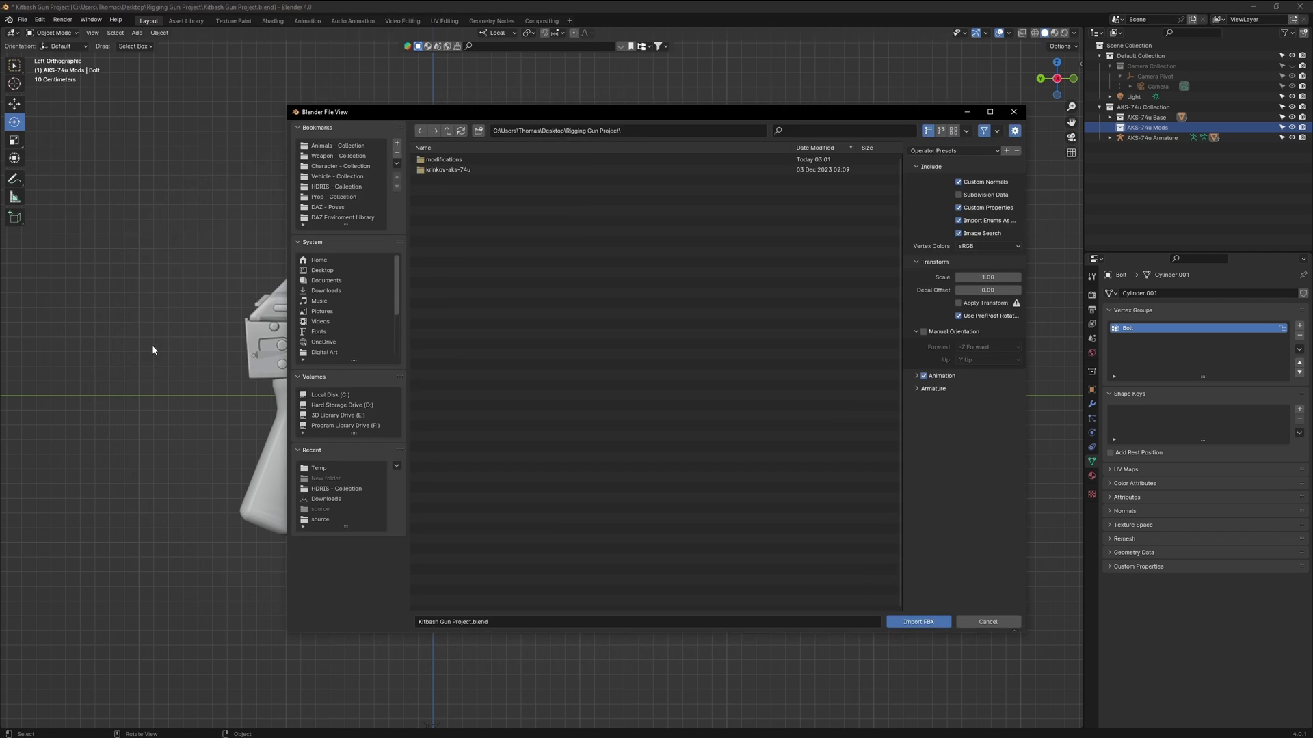
left_click(320, 519)
double_click(445, 159)
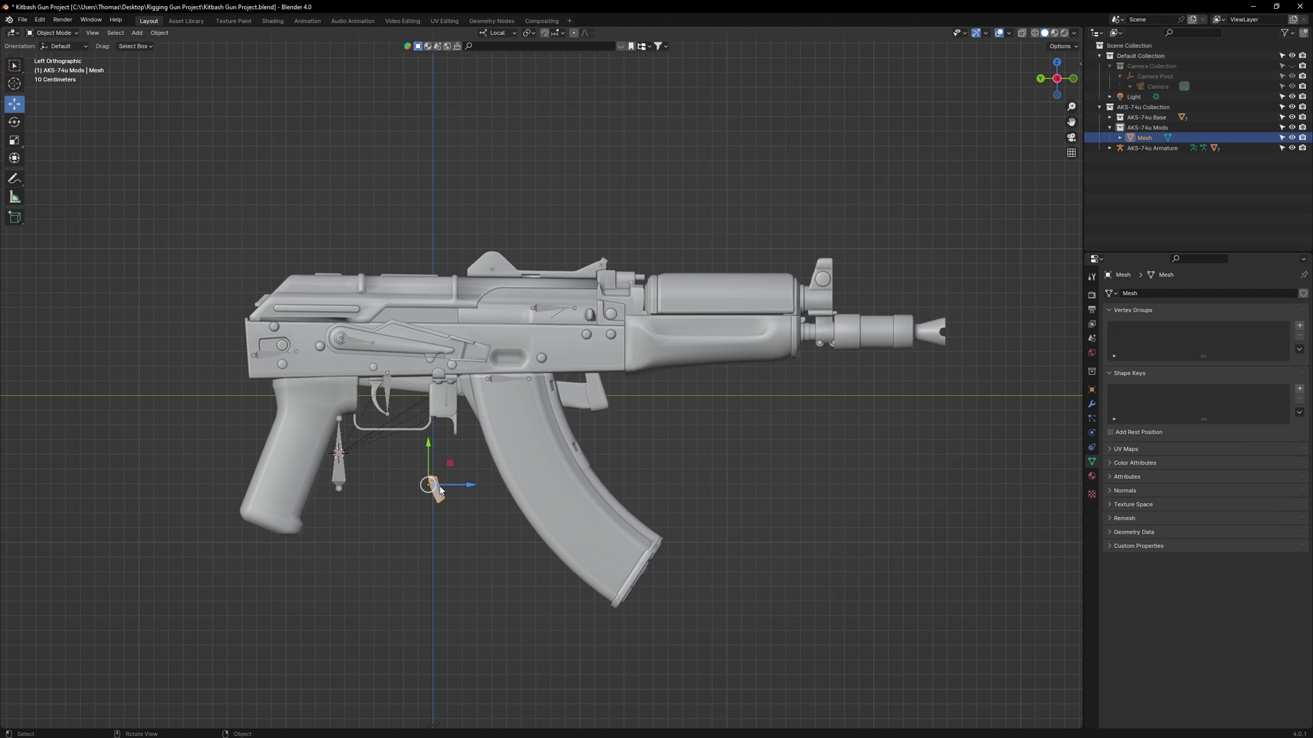
Move the imported magazine mesh below the handguard and scale it up to match the gun's proportions
key("g")
left_click(634, 448)
key("shift+space")
key("s")
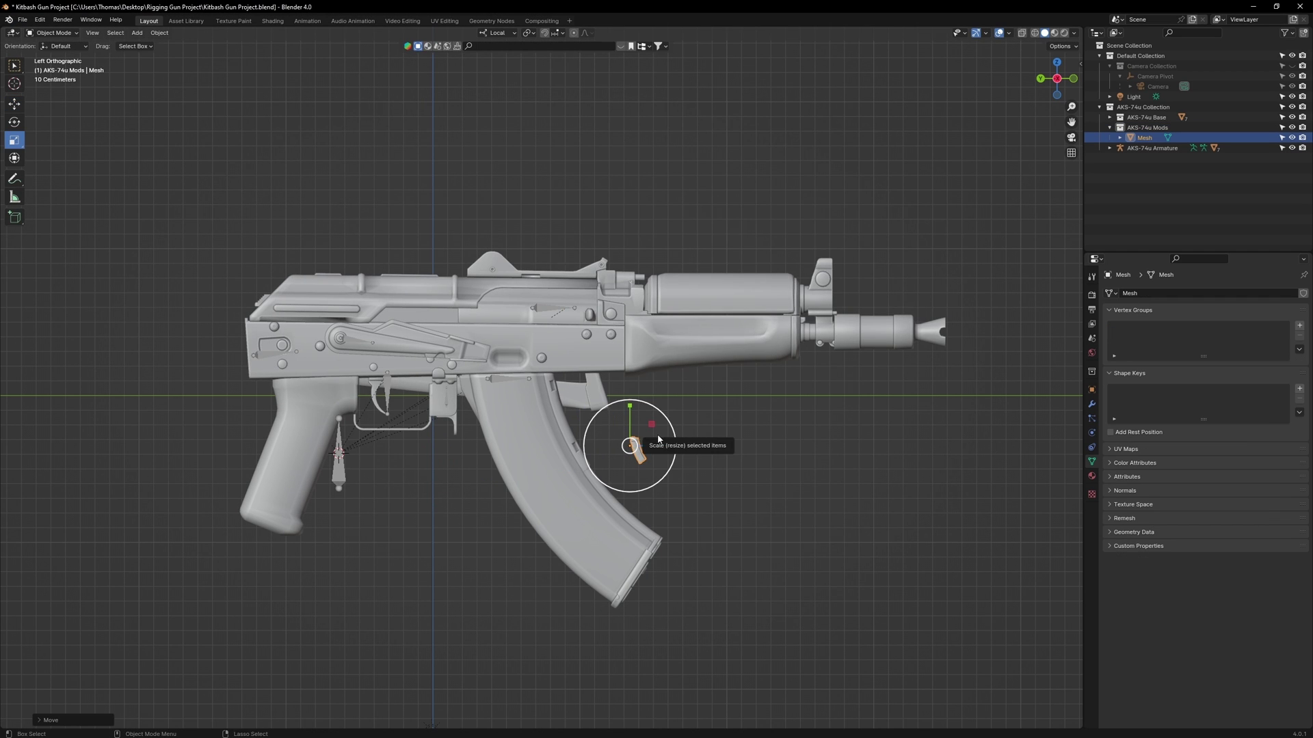
left_click_drag(659, 440, 883, 329)
left_click_drag(630, 447, 642, 462)
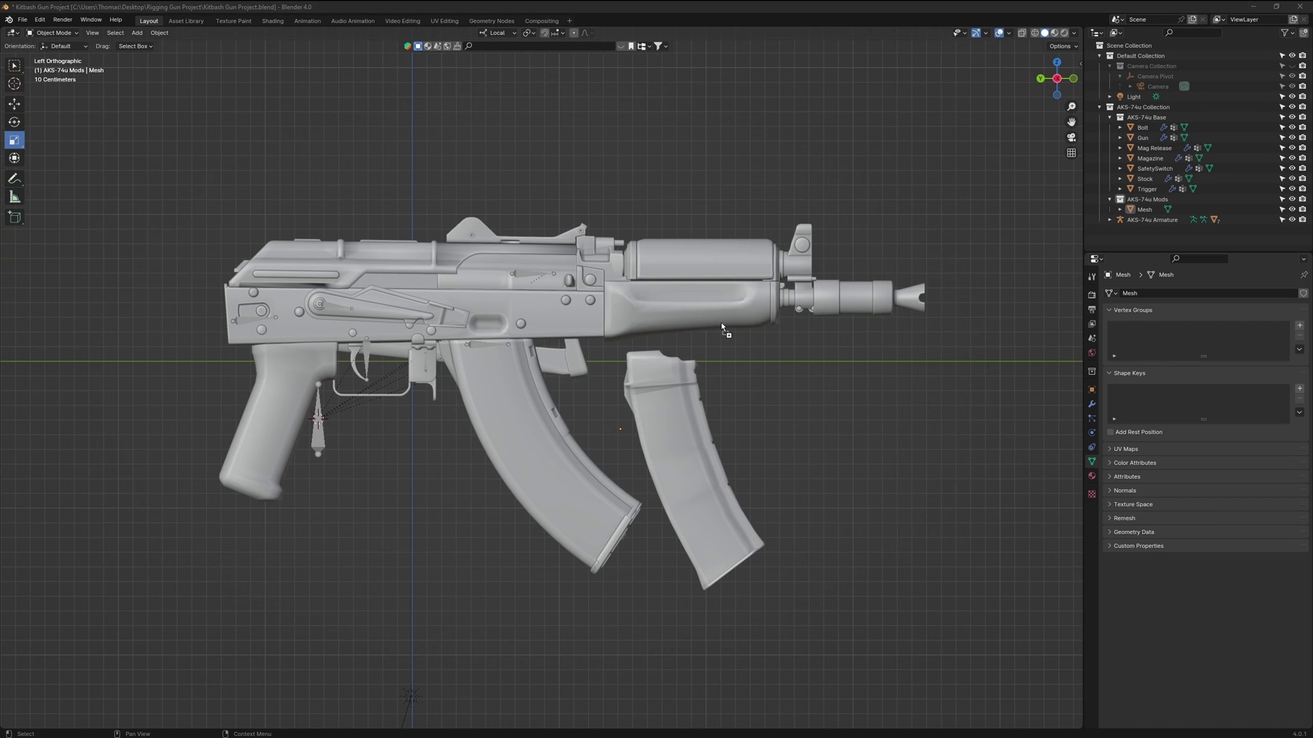
Add the aks_74u.jpg reference image to the side view and enlarge it to roughly the gun's size
left_click_drag(722, 324, 554, 370)
key("s")
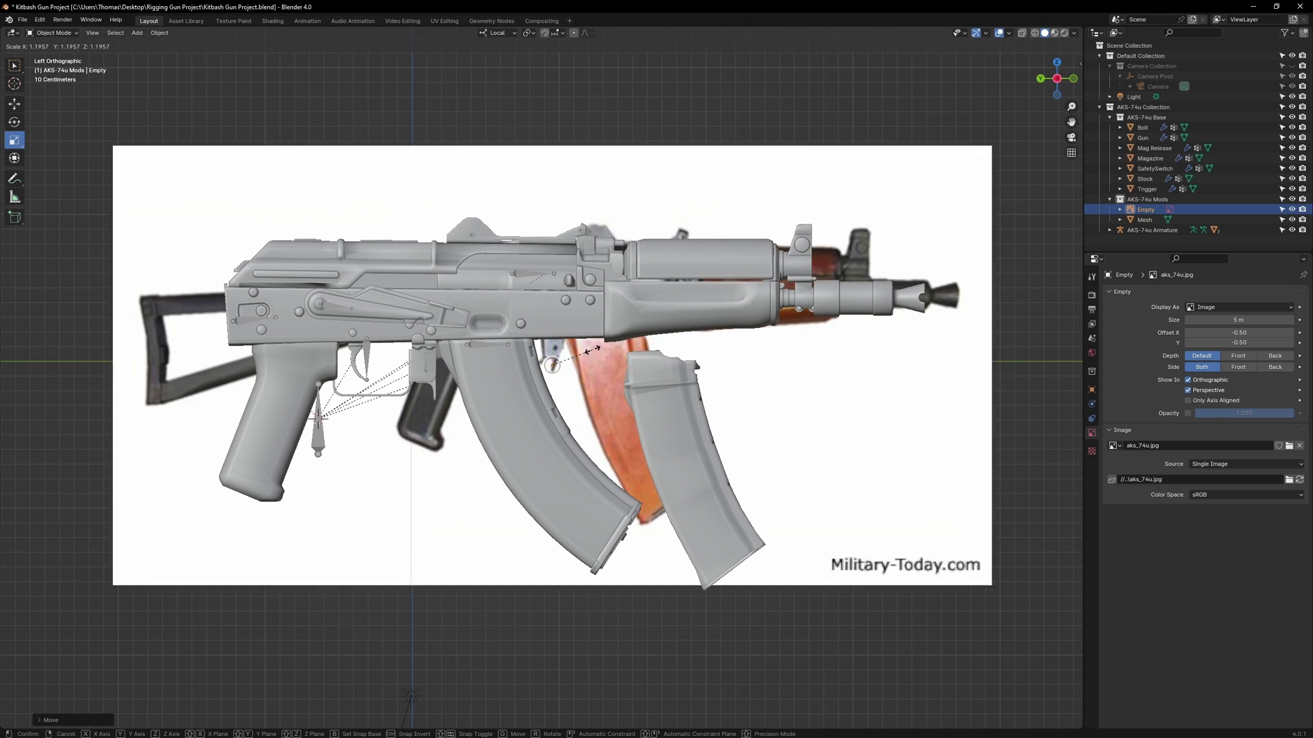
left_click(495, 377)
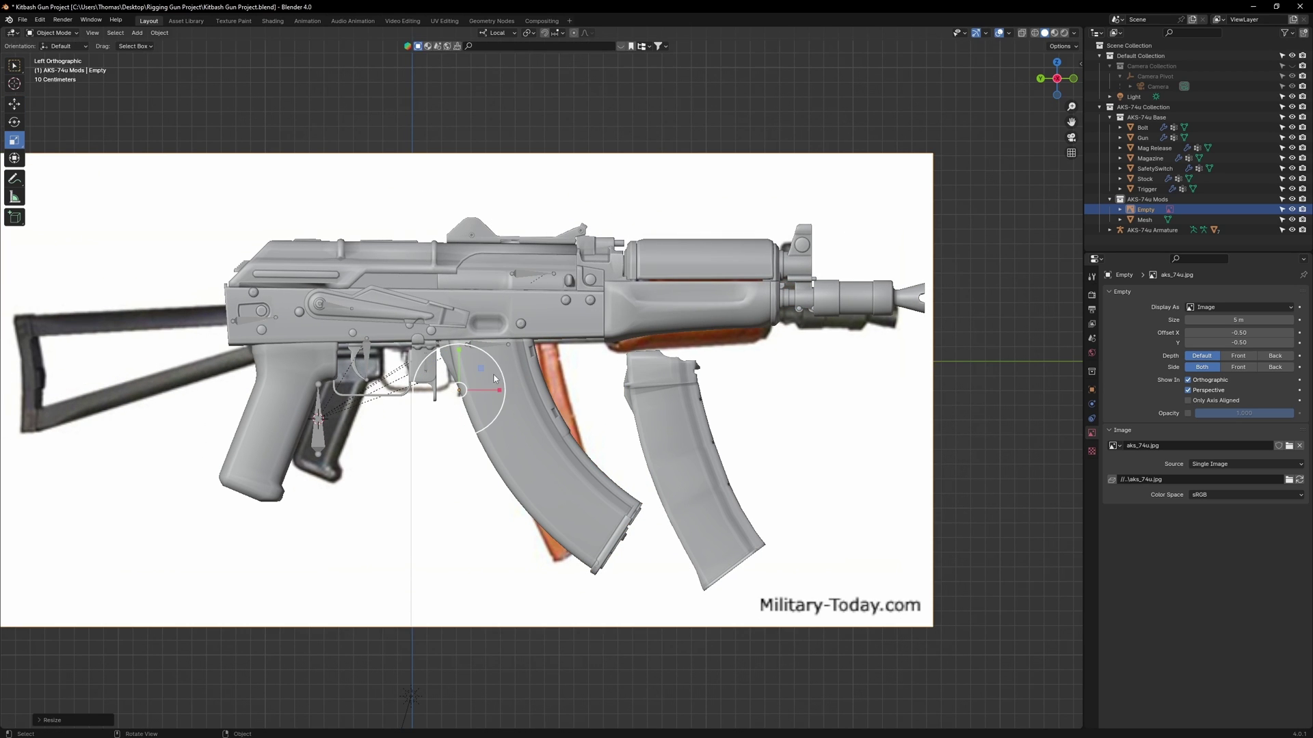
Turn on X-ray and move, scale and rotate the reference image until it lines up with the gun model
left_click(1021, 34)
key("g")
left_click(452, 367)
key("s")
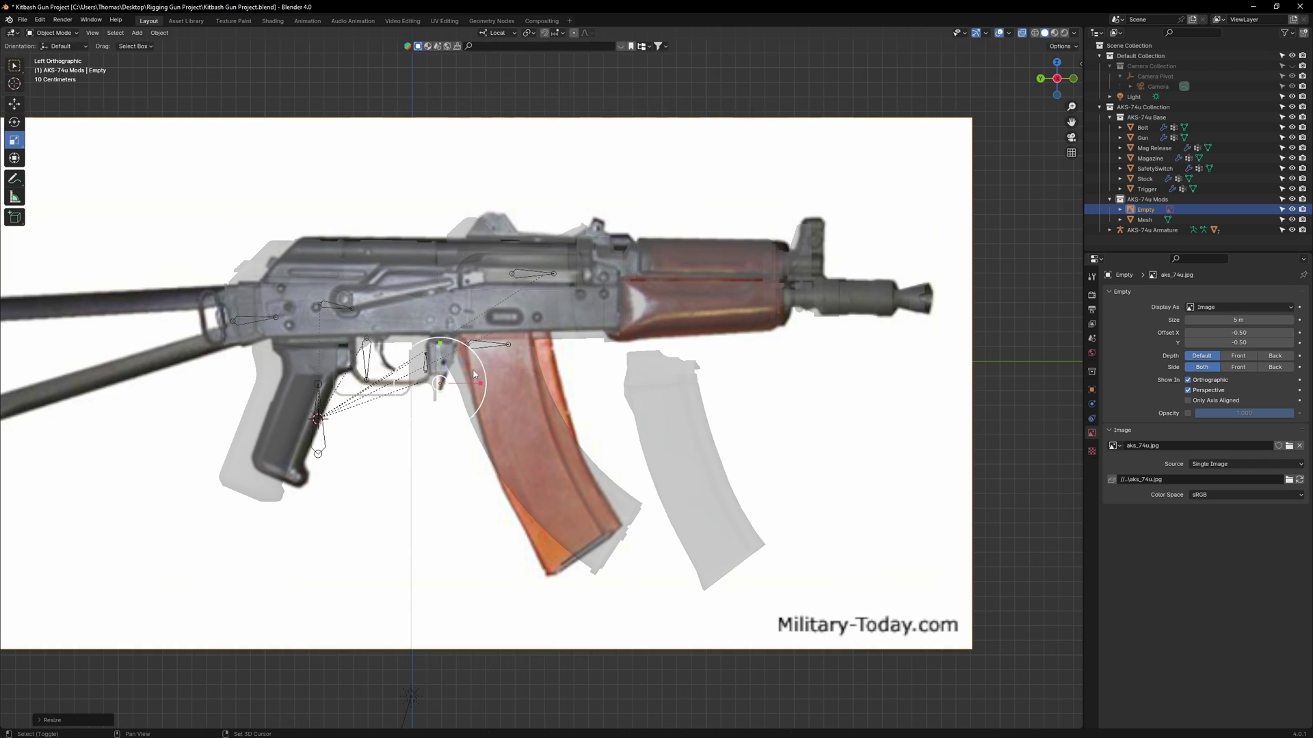
left_click(443, 382)
key("g")
left_click(415, 394)
key("s")
key("r")
left_click(448, 372)
key("s")
left_click(455, 373)
Hide the original Magazine object and move the imported magazine mesh over the reference image's magazine
left_click(673, 410)
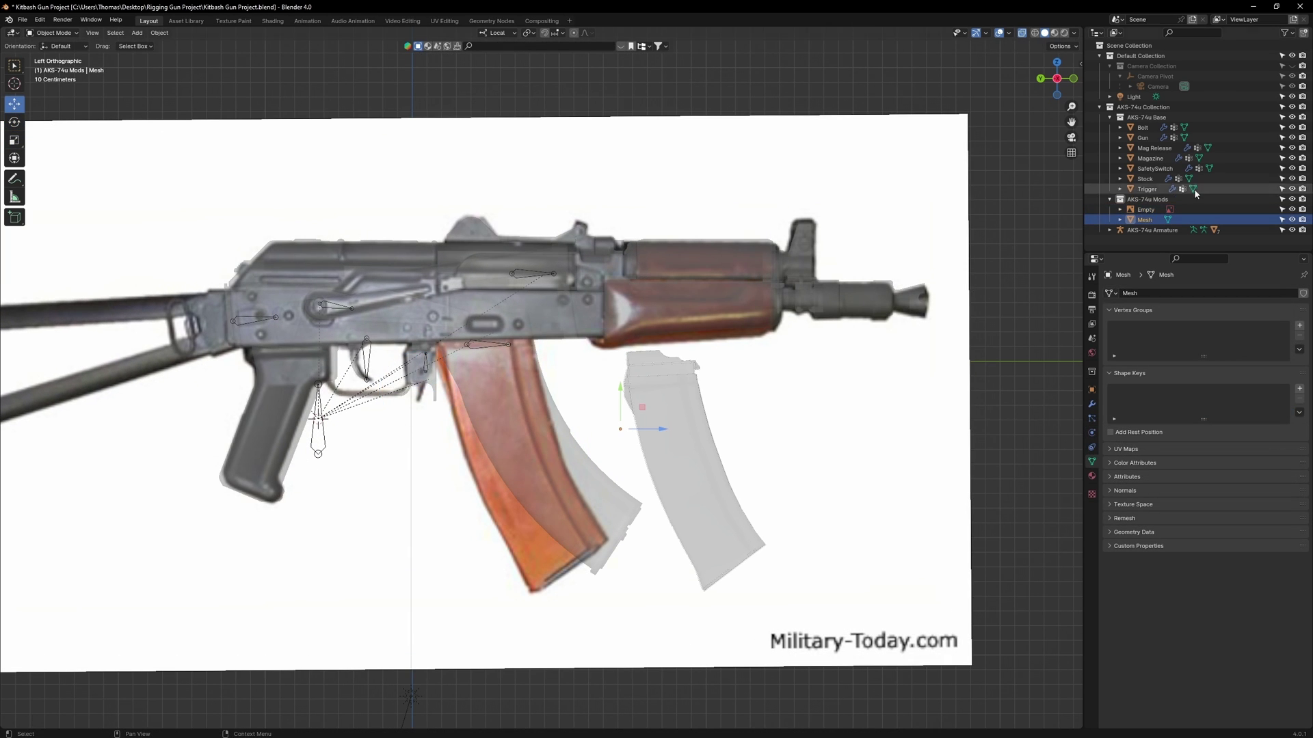
left_click(1291, 158)
left_click_drag(657, 429, 491, 417)
Set the imported magazine's origin to its geometry and reposition the mesh over the reference magazine
right_click(489, 406)
mouse_move(494, 404)
left_click(530, 416)
key("g")
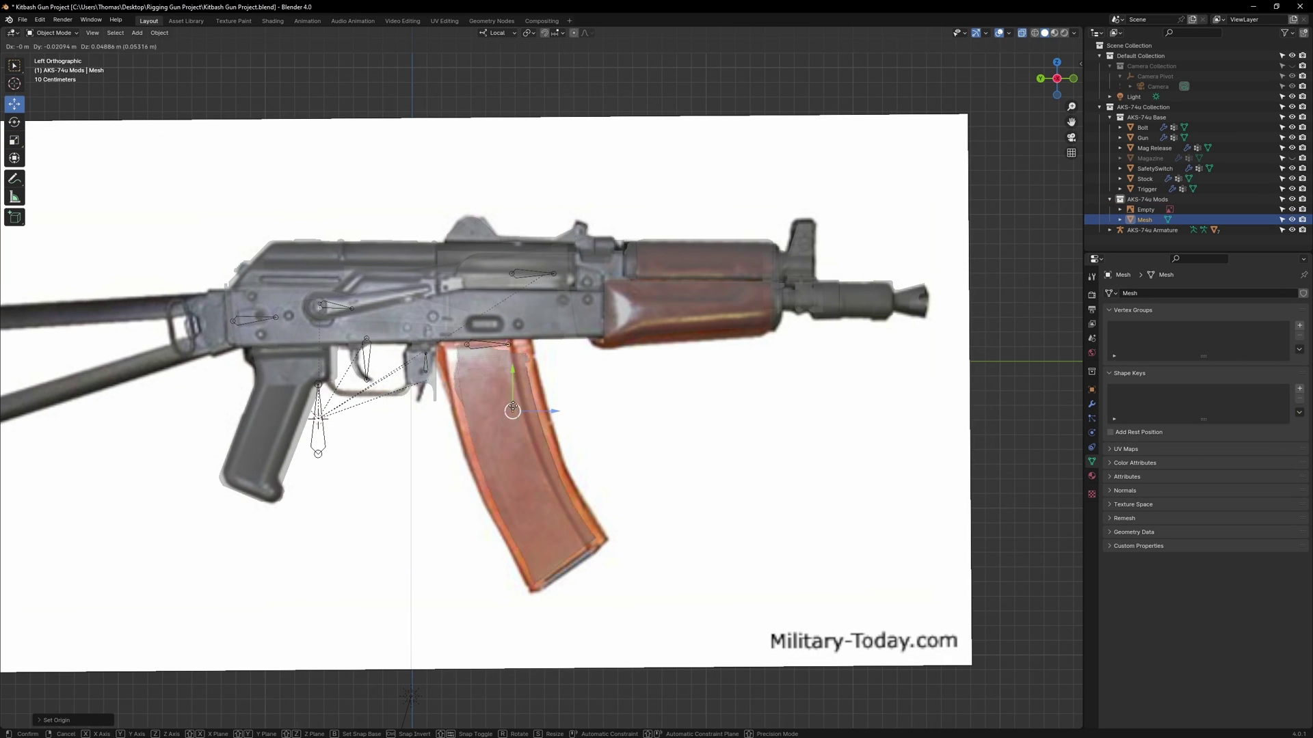
left_click(511, 409)
Scale and nudge the imported magazine so its outline fits the reference magazine and seats in the receiver
scroll(514, 414, "up", 2)
middle_click_drag(516, 415, 575, 380, "shift")
key("s")
left_click_drag(579, 373, 599, 363)
key("g")
left_click_drag(556, 380, 553, 363)
left_click(552, 357)
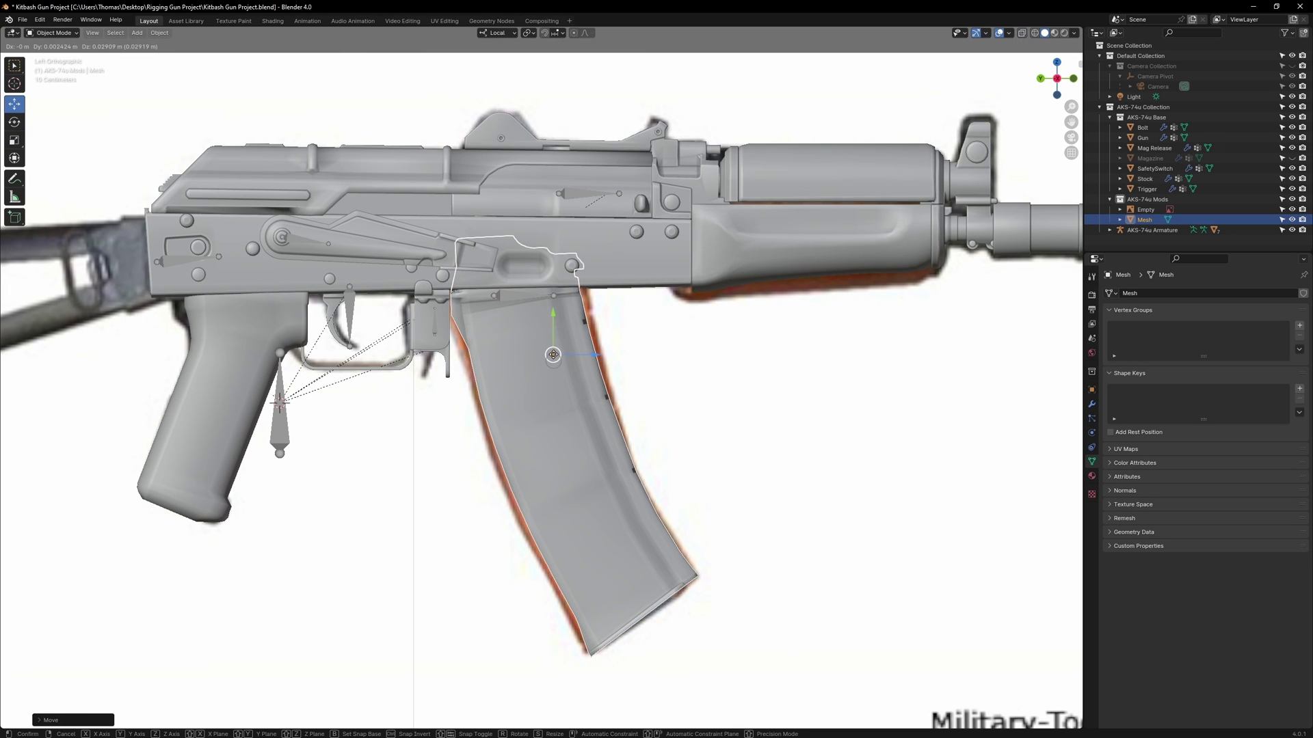
left_click_drag(586, 346, 552, 357)
key("shift+space")
key("g")
Put the AKS-74u armature in Pose Mode and slightly rotate the Mag Release bone to suit the new magazine
left_click(434, 325)
key("ctrl+Tab")
scroll(384, 311, "up", 2)
left_click(385, 311)
key("shift+space")
key("r")
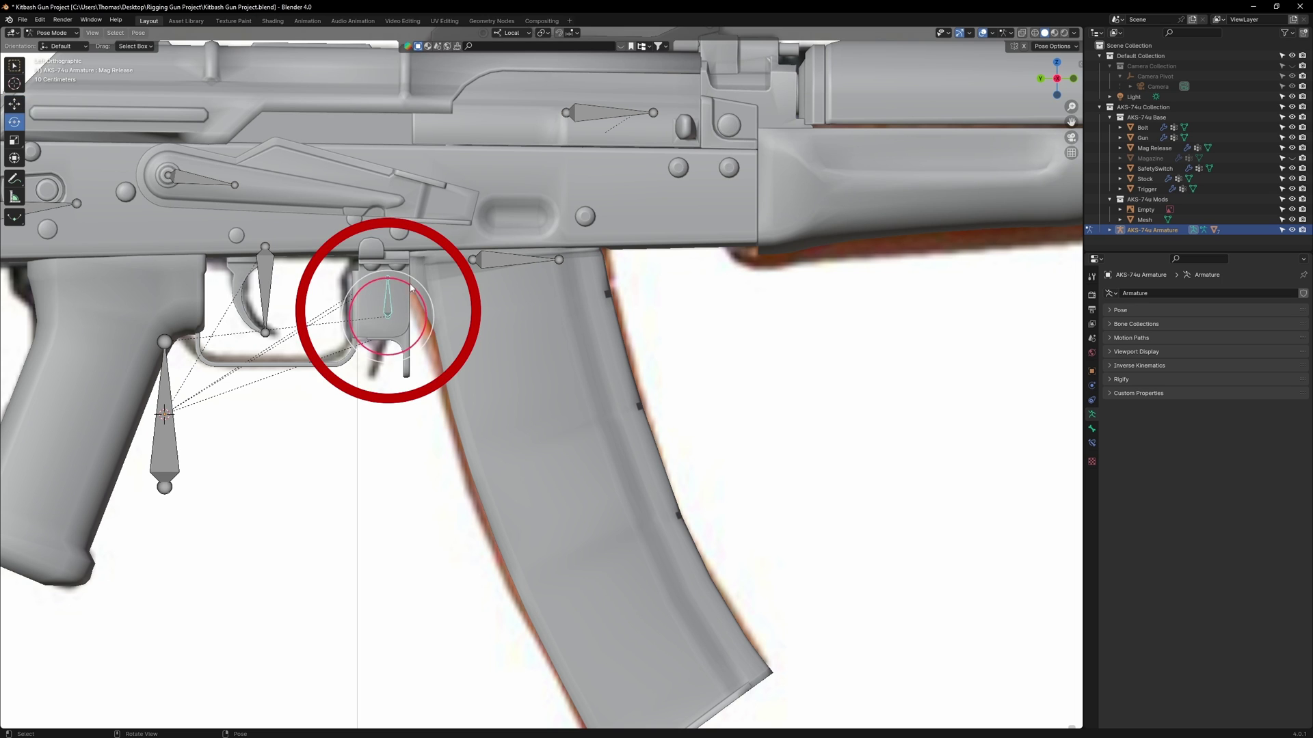
left_click_drag(416, 292, 419, 297)
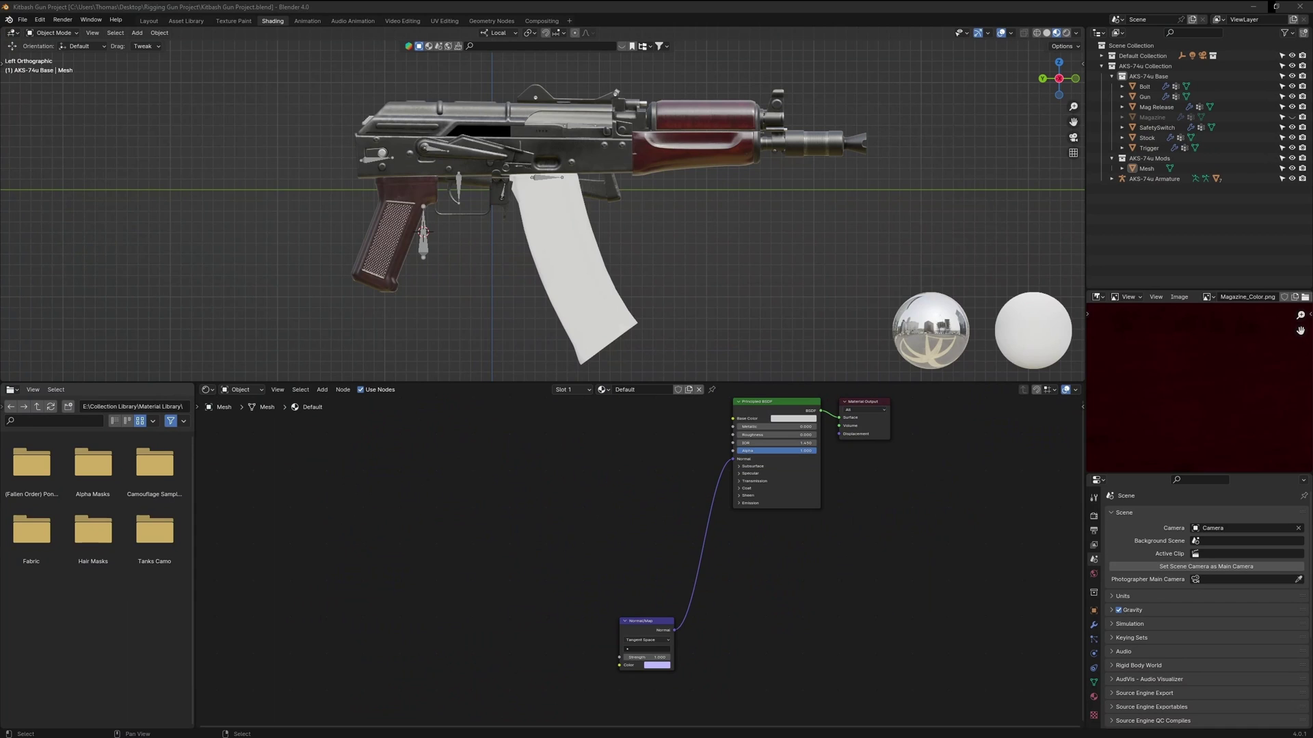
Bring the magazine's albedo, AO, roughness and normal texture images into the node graph of its Default material
key("alt+Tab")
left_click_drag(532, 143, 223, 85)
left_click_drag(171, 155, 242, 460)
left_click_drag(237, 156, 352, 499)
left_click_drag(303, 155, 462, 524)
left_click_drag(369, 157, 355, 639)
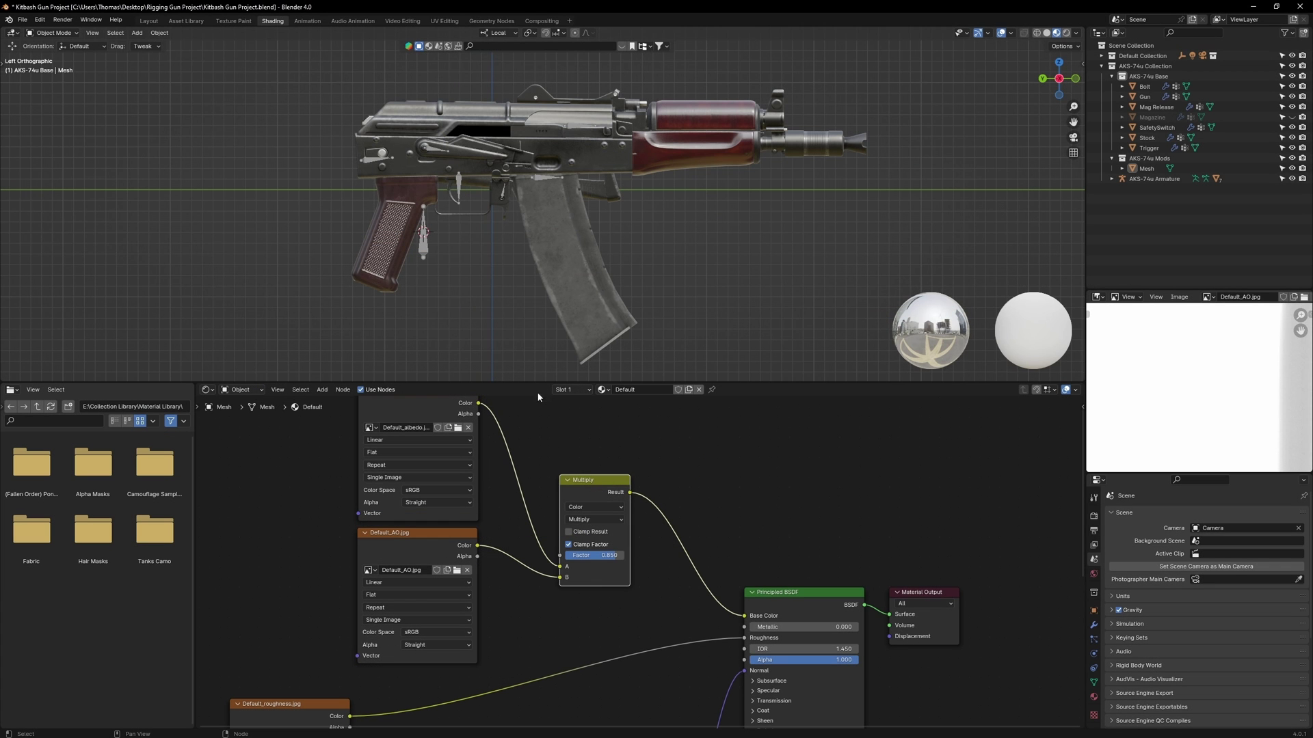
Collapse the Default_AO.jpg node, move it lower, and shift the albedo texture node away from the Multiply node
scroll(533, 452, "down", 3)
middle_click_drag(458, 530, 546, 510)
left_click(546, 509)
key("h")
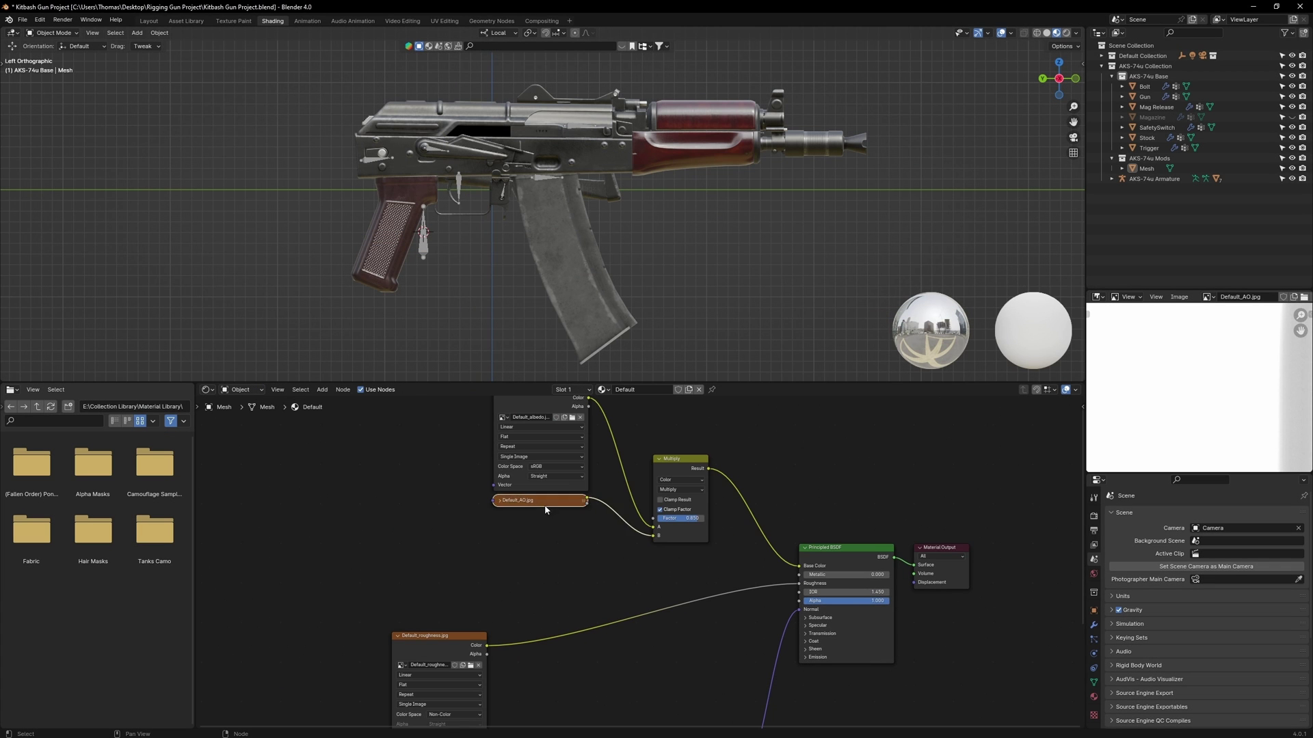
left_click_drag(546, 507, 546, 545)
middle_click_drag(527, 417, 749, 467)
left_click_drag(736, 454, 414, 444)
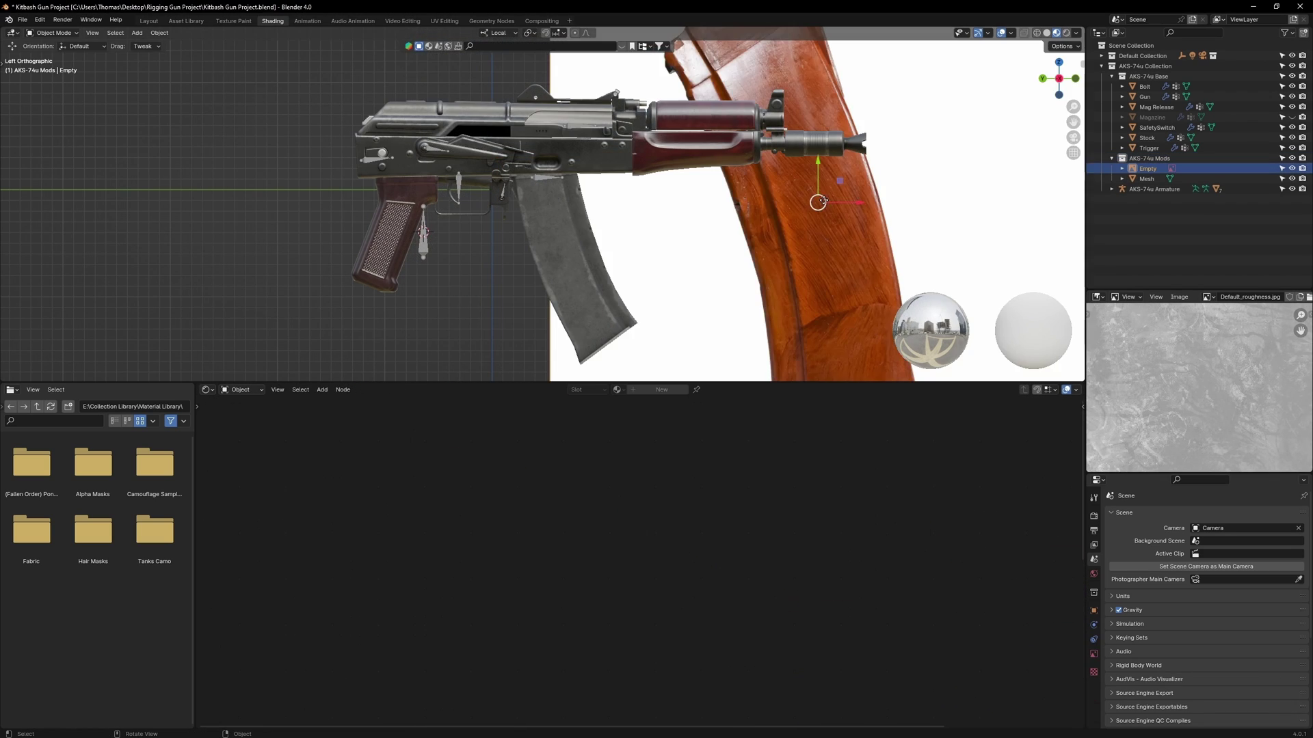
Shrink the orange magazine reference image beside the gun and insert a Color Ramp between the albedo texture and Multiply node
key("s")
left_click(843, 182)
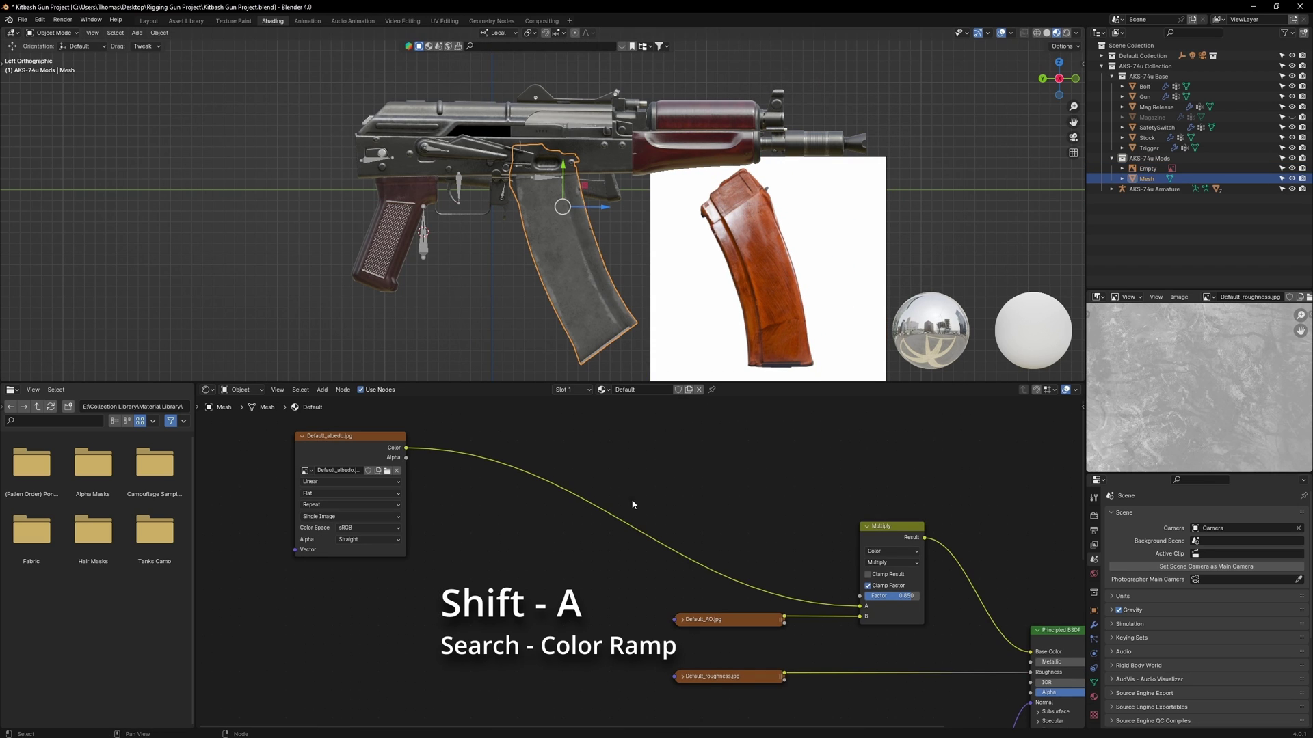
key("shift+a")
type("c")
left_click(694, 489)
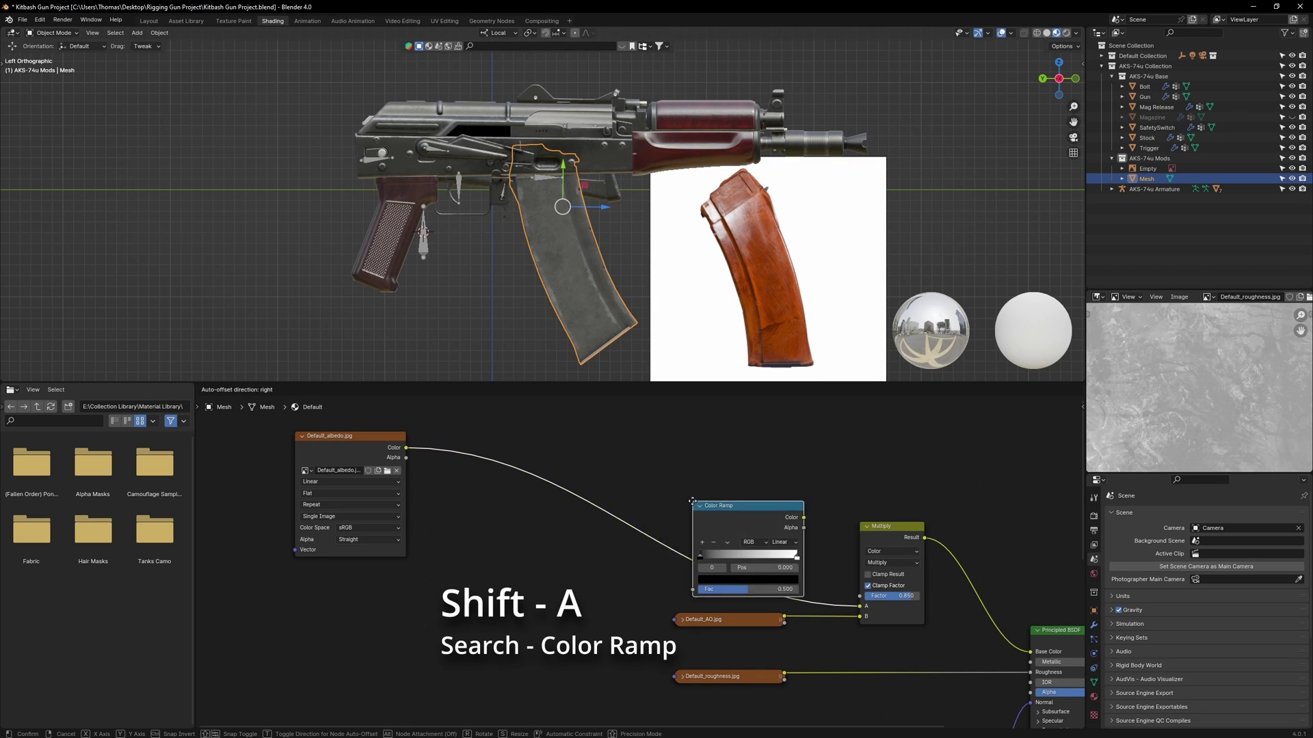
left_click(640, 482)
Sample the colours of both Color Ramp stops from the orange reference magazine
scroll(598, 484, "up", 6)
left_click(631, 564)
left_click(698, 498)
left_click(756, 348)
left_click(709, 530)
left_click(677, 565)
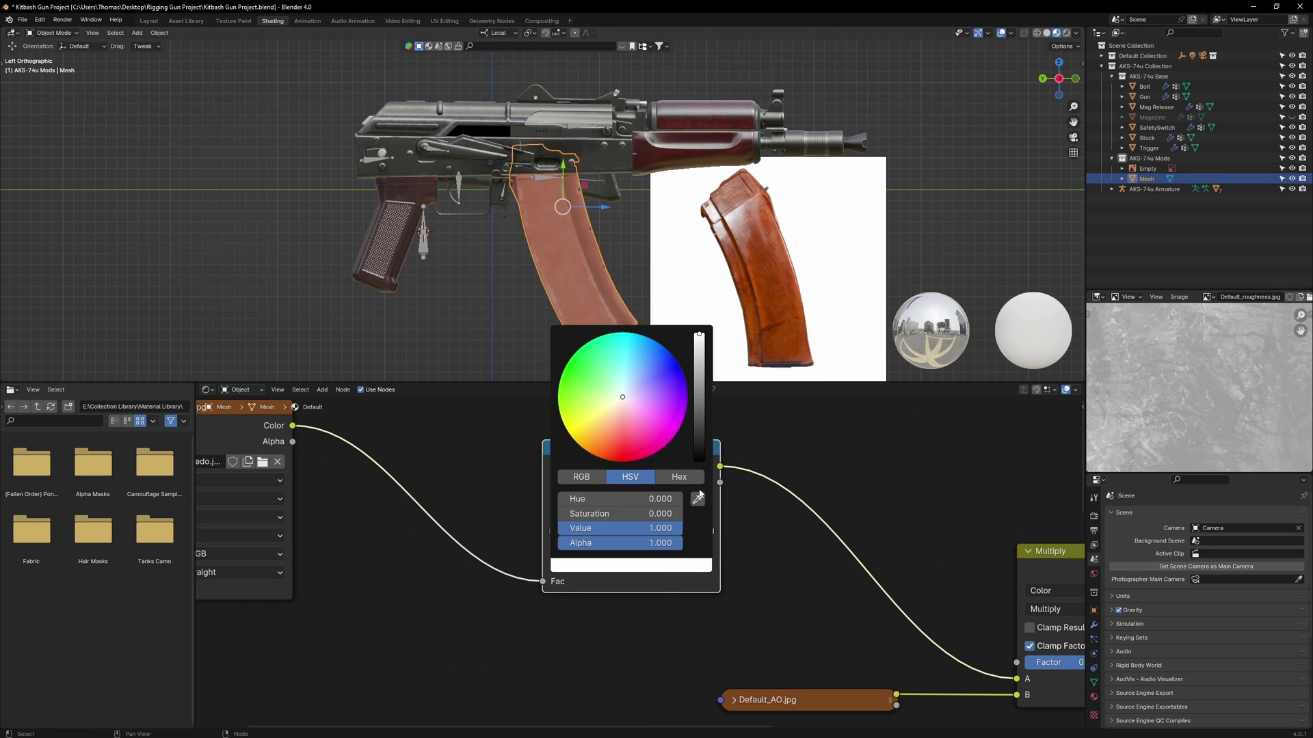
left_click(696, 498)
left_click(773, 301)
Move both Color Ramp stops close together at the dark end of the gradient
left_click_drag(709, 530, 564, 529)
left_click_drag(553, 529, 558, 528)
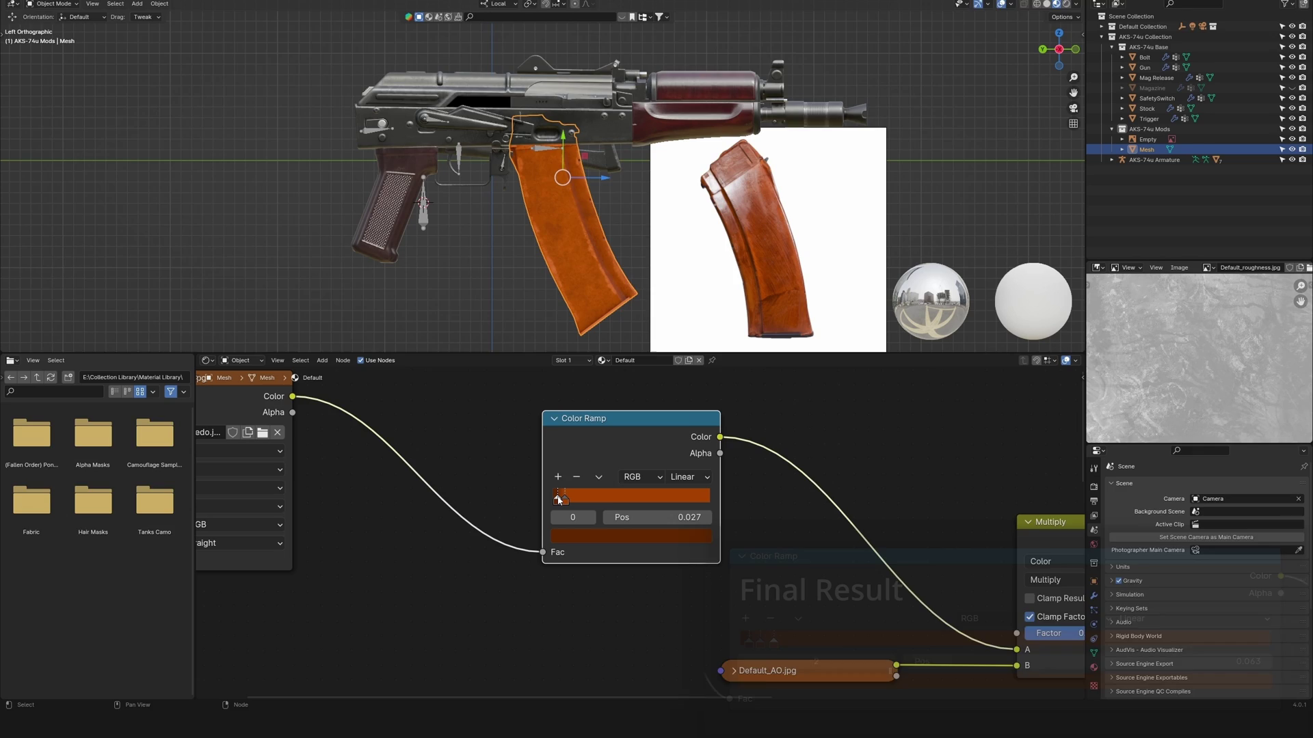
scroll(725, 315, "up", 2)
middle_click_drag(733, 328, 692, 256, "shift")
left_click_drag(558, 500, 547, 500)
left_click(602, 535)
left_click(602, 536)
Widen the Color Ramp node and fine-tune its closely spaced stops, placing the last stop at 0.063
scroll(602, 425, "down", 2)
left_click_drag(544, 410, 499, 408)
left_click_drag(469, 431, 399, 454)
left_click(409, 454)
left_click(409, 454)
left_click_drag(428, 454, 422, 454)
scroll(376, 520, "down", 6)
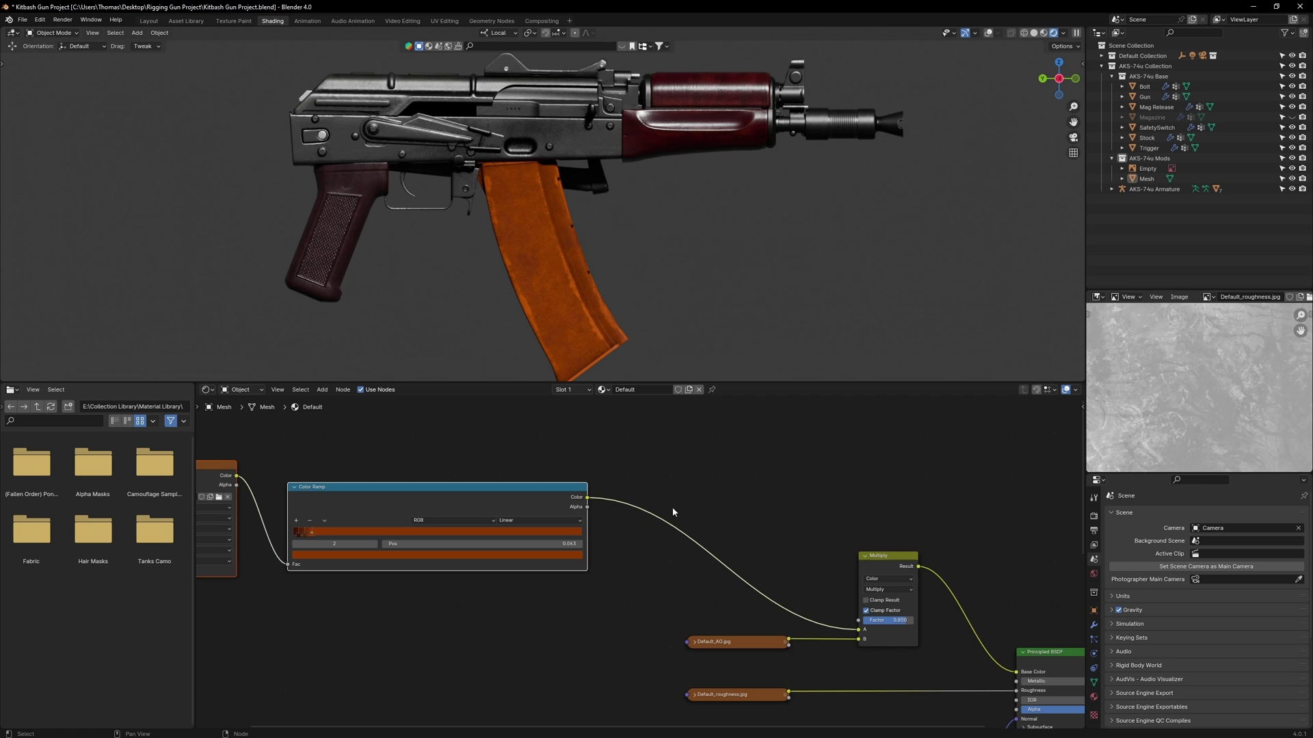
Insert a Hue/Saturation/Value node after the Color Ramp with Hue 0.485, Saturation 0.890 and Value 0.190
key("shift+a")
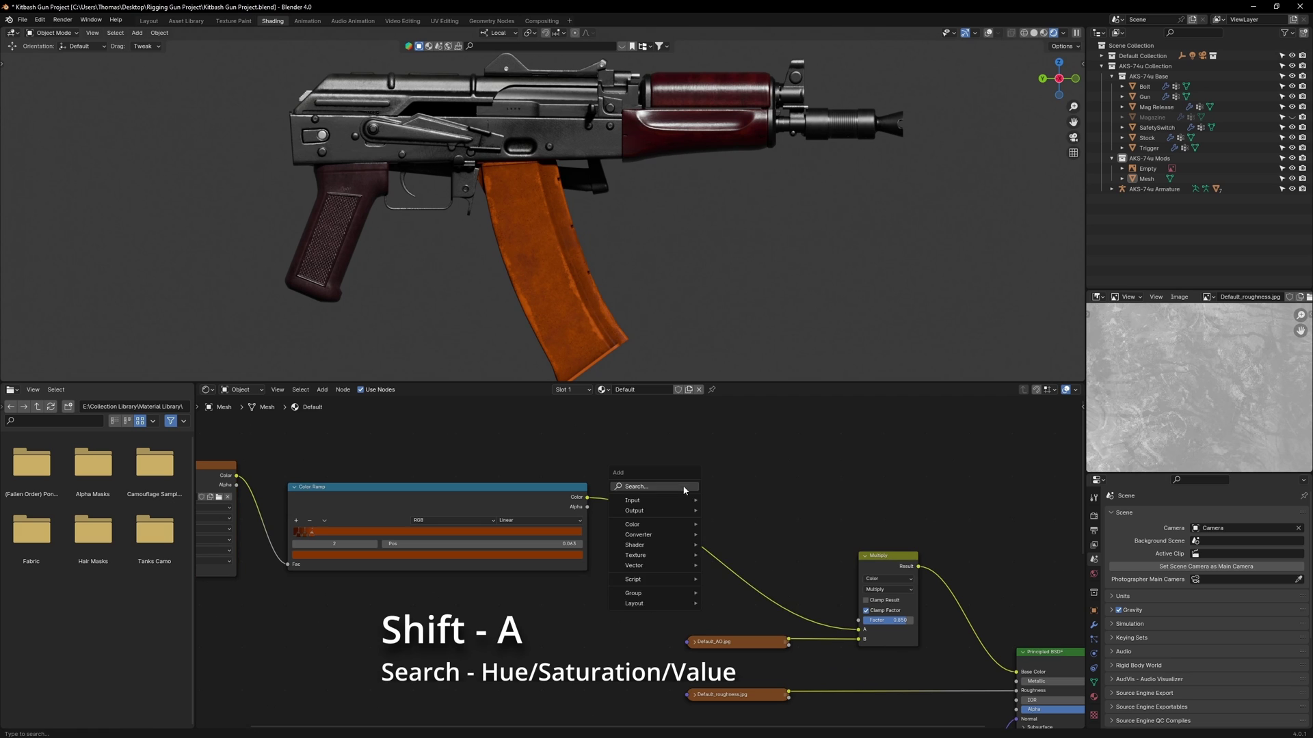
left_click(684, 490)
type("hu")
key("Return")
left_click(664, 491)
scroll(662, 485, "up", 3)
mouse_move(738, 545)
left_mouse_down("shift")
mouse_move(716, 546)
mouse_move(731, 545)
mouse_move(711, 578)
mouse_move(731, 545)
mouse_move(725, 564)
left_mouse_up("shift")
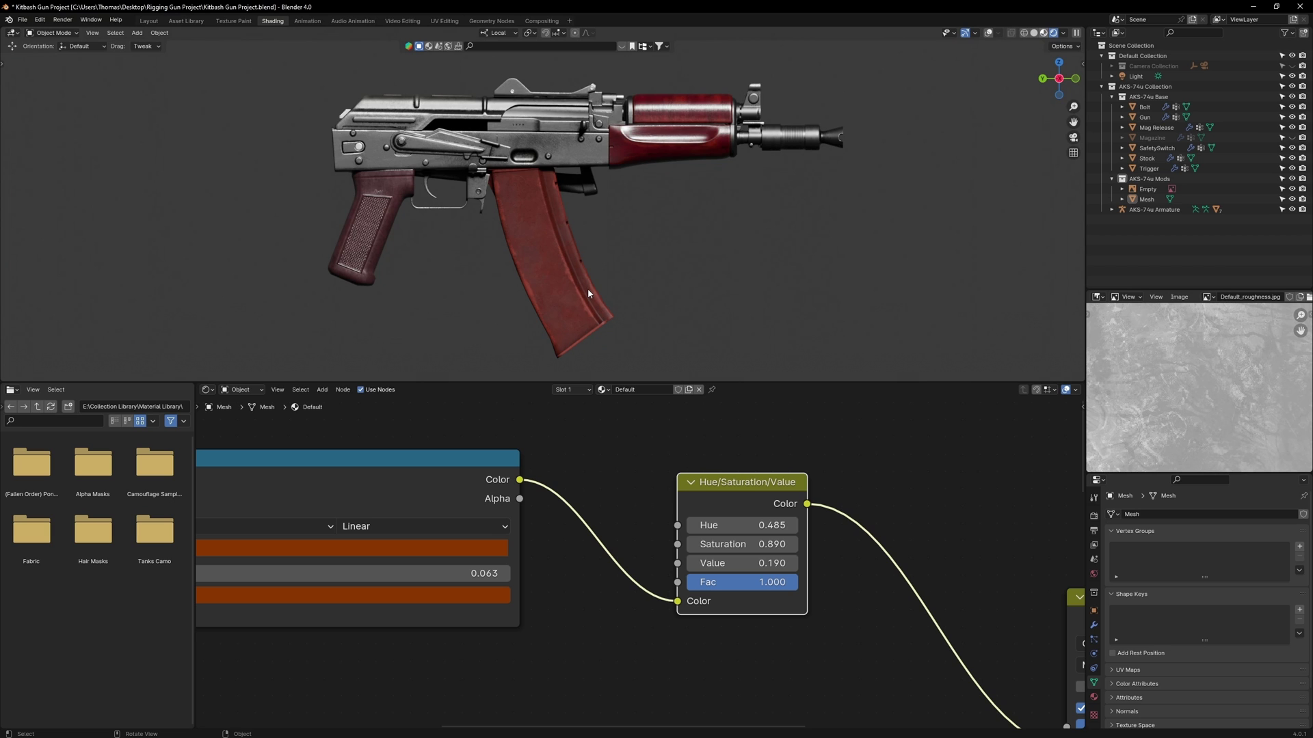
Isolate the new magazine mesh in local view
left_click(588, 288)
key("slash")
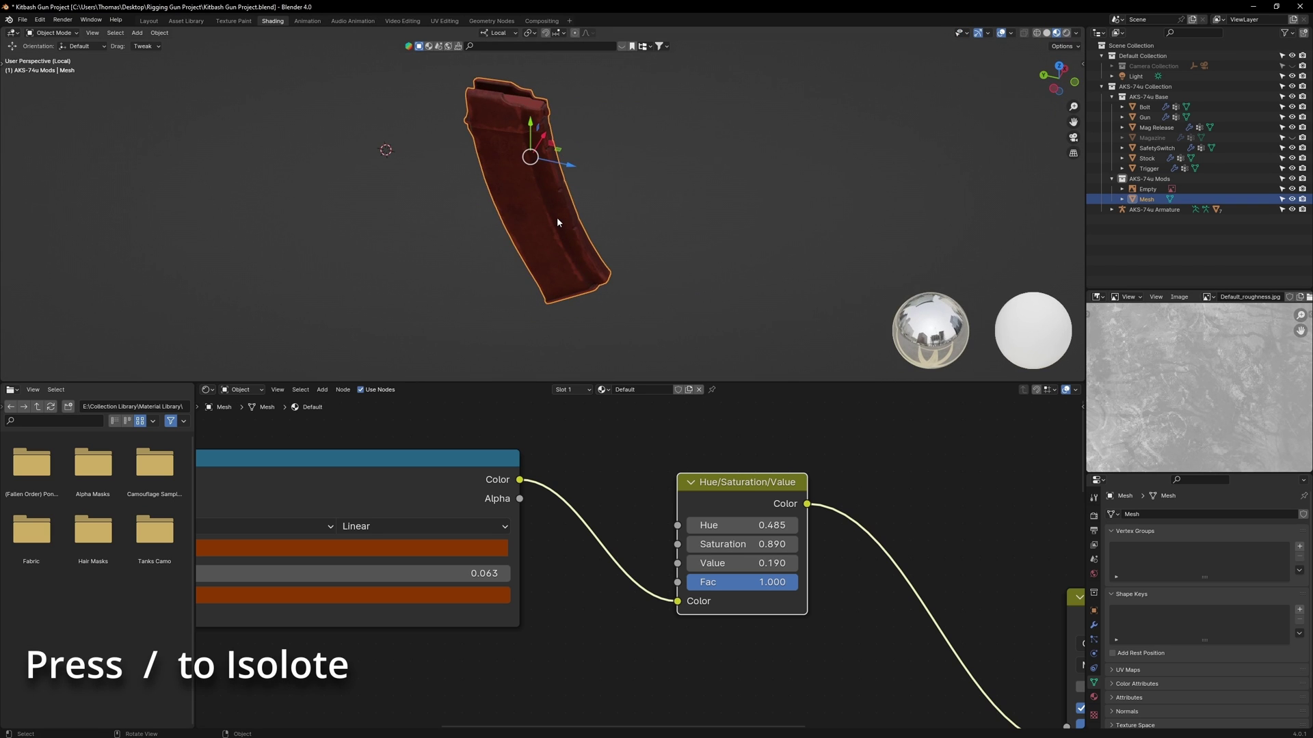
In side view with X-ray on, select the magazine mesh faces forming the strip along its base plate
key("Tab")
scroll(545, 136, "up", 3)
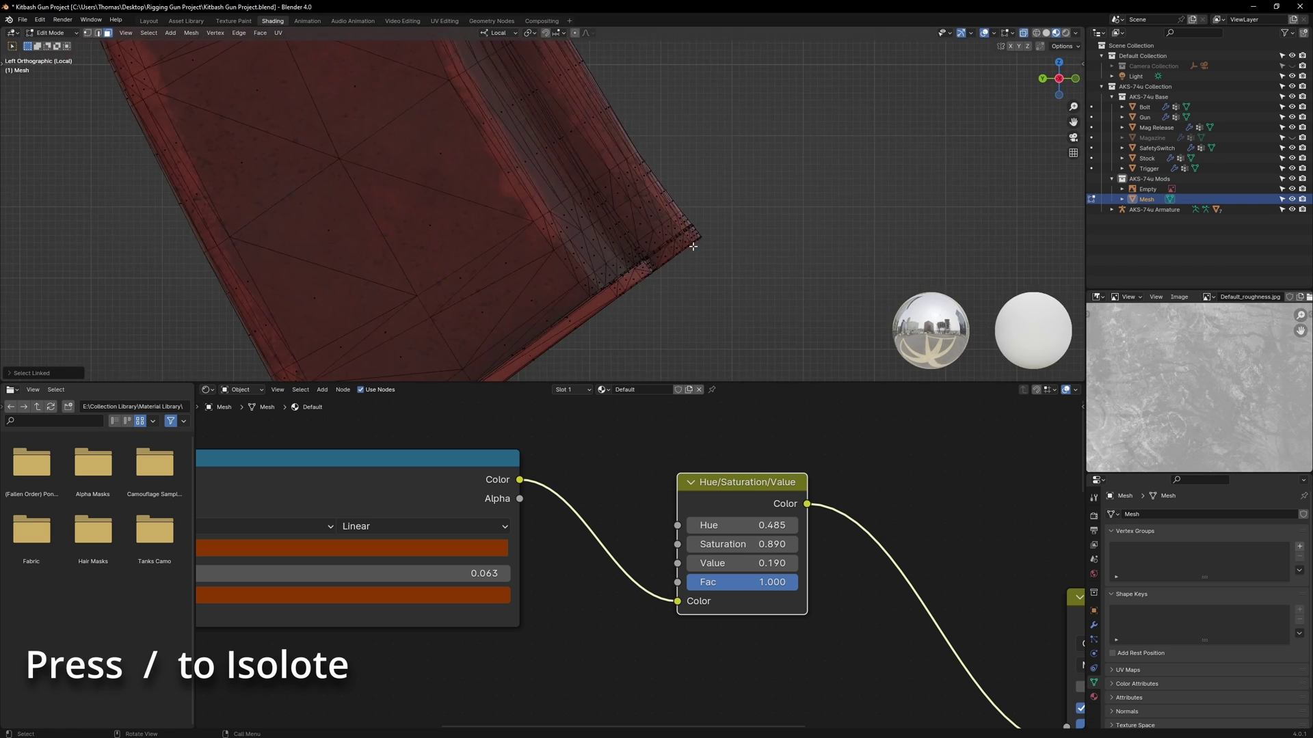
scroll(691, 246, "up", 3)
key("alt+z")
left_click_drag(757, 181, 597, 293)
left_click_drag(621, 230, 547, 305, "shift")
middle_click_drag(547, 294, 677, 175, "shift")
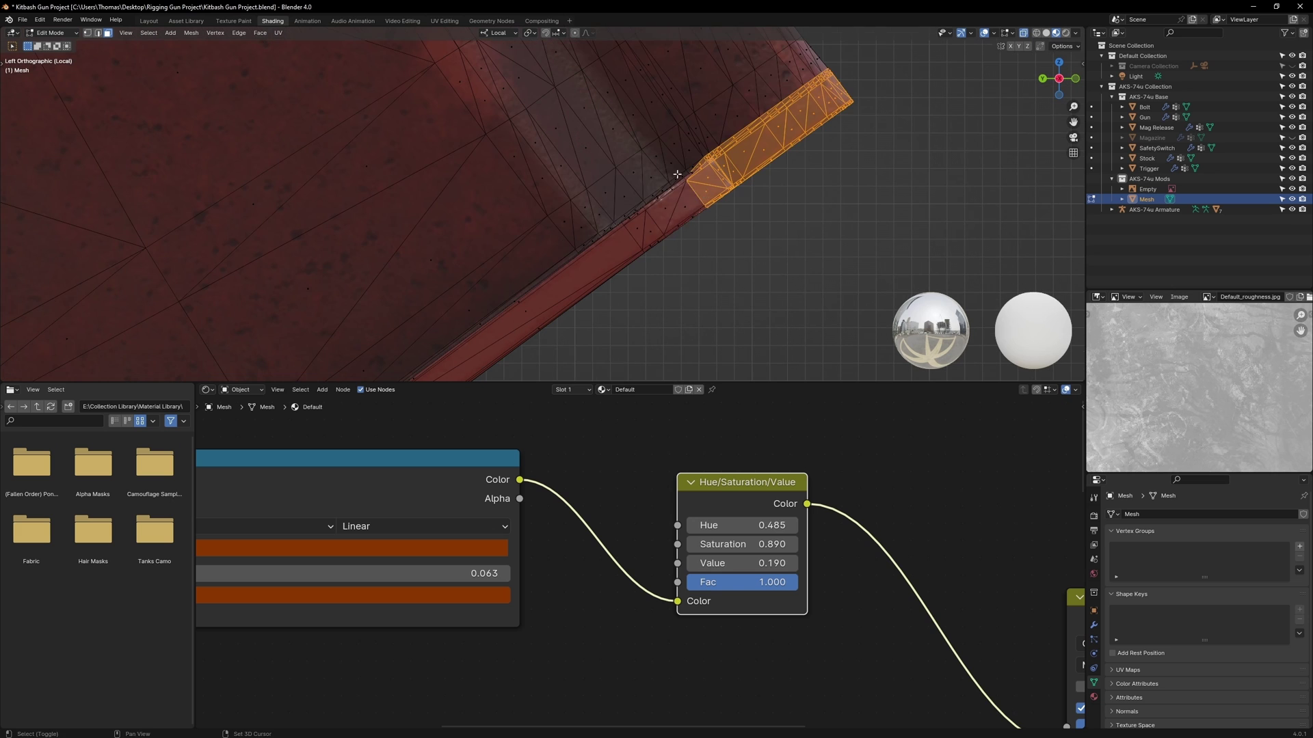
left_click_drag(619, 224, 479, 342, "shift")
middle_click_drag(478, 362, 647, 292, "shift")
left_click_drag(648, 293, 444, 349, "shift")
middle_click_drag(410, 342, 752, 96, "shift")
scroll(656, 211, "up", 4)
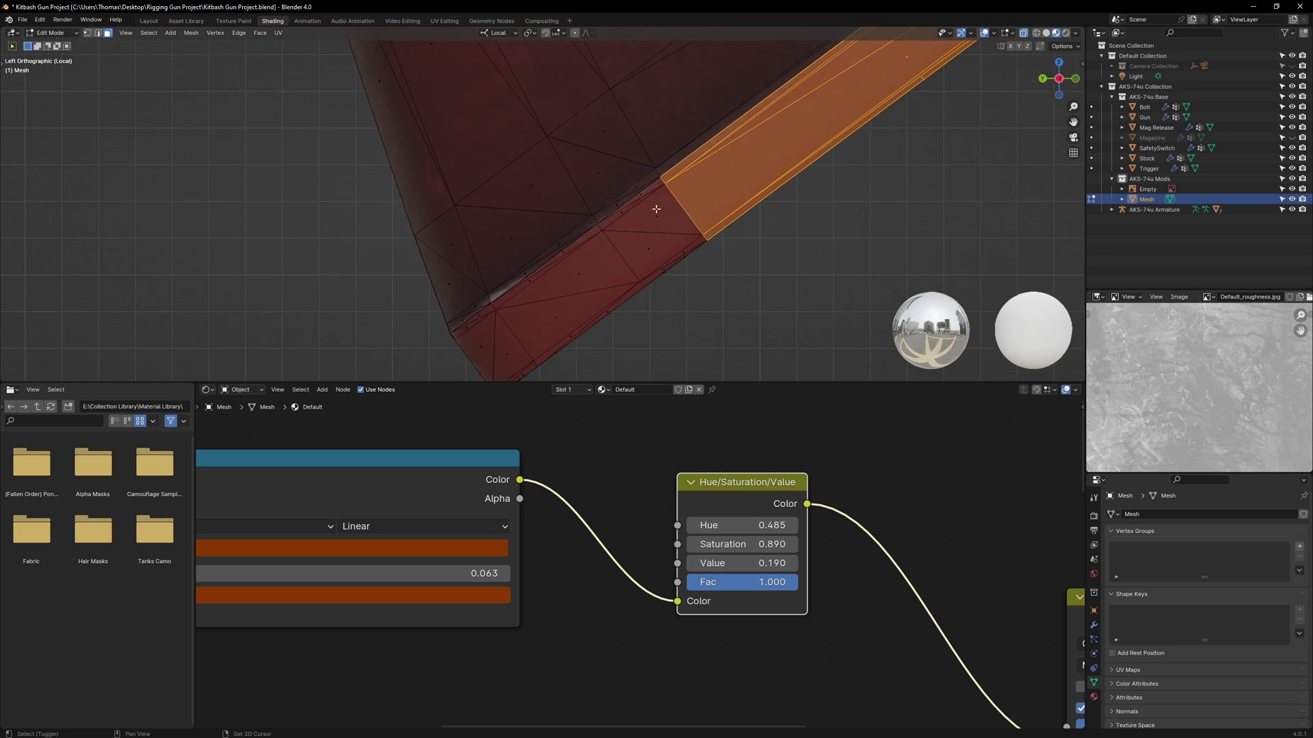
left_click_drag(707, 176, 597, 301, "shift")
Add the remaining faces around the base plate's corner to the selection
middle_click_drag(566, 281, 536, 214)
scroll(525, 170, "up", 5)
scroll(524, 170, "down", 4)
scroll(536, 214, "up", 2)
left_click(471, 154, "shift")
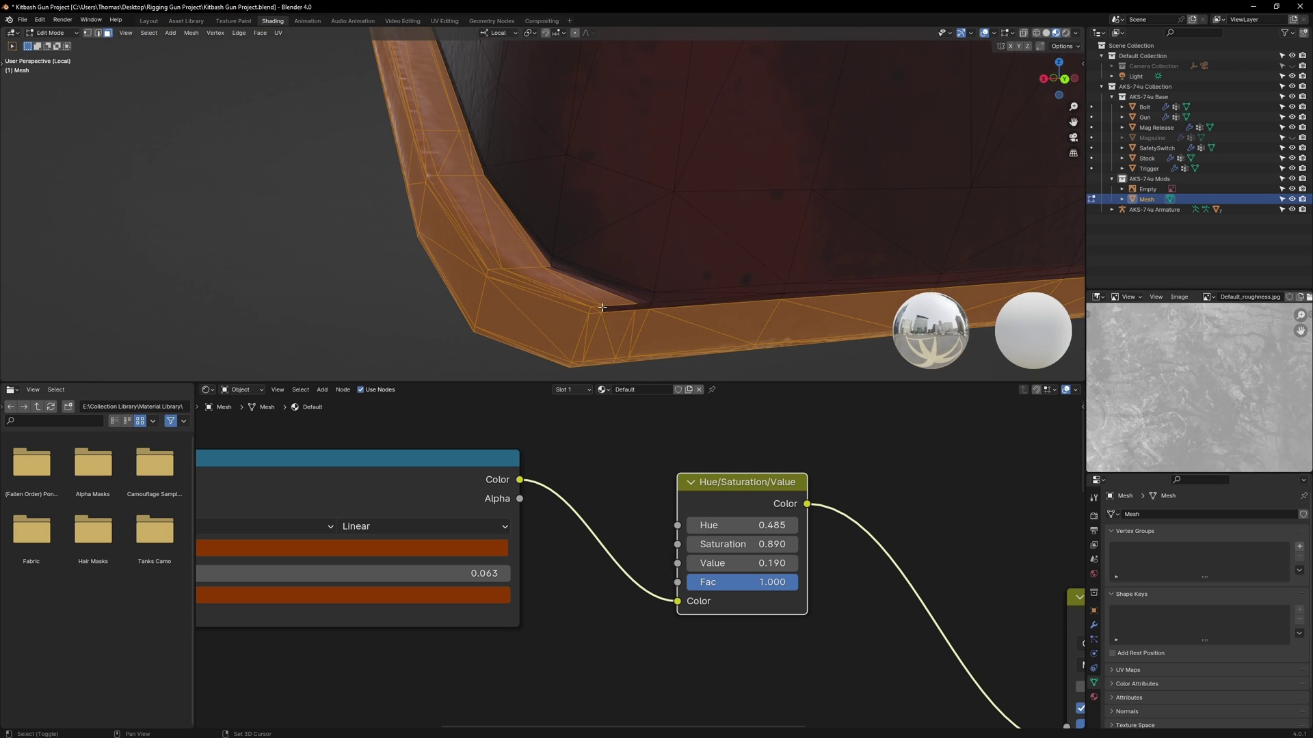
left_click(599, 289, "shift")
middle_click_drag(642, 291, 681, 213, "shift")
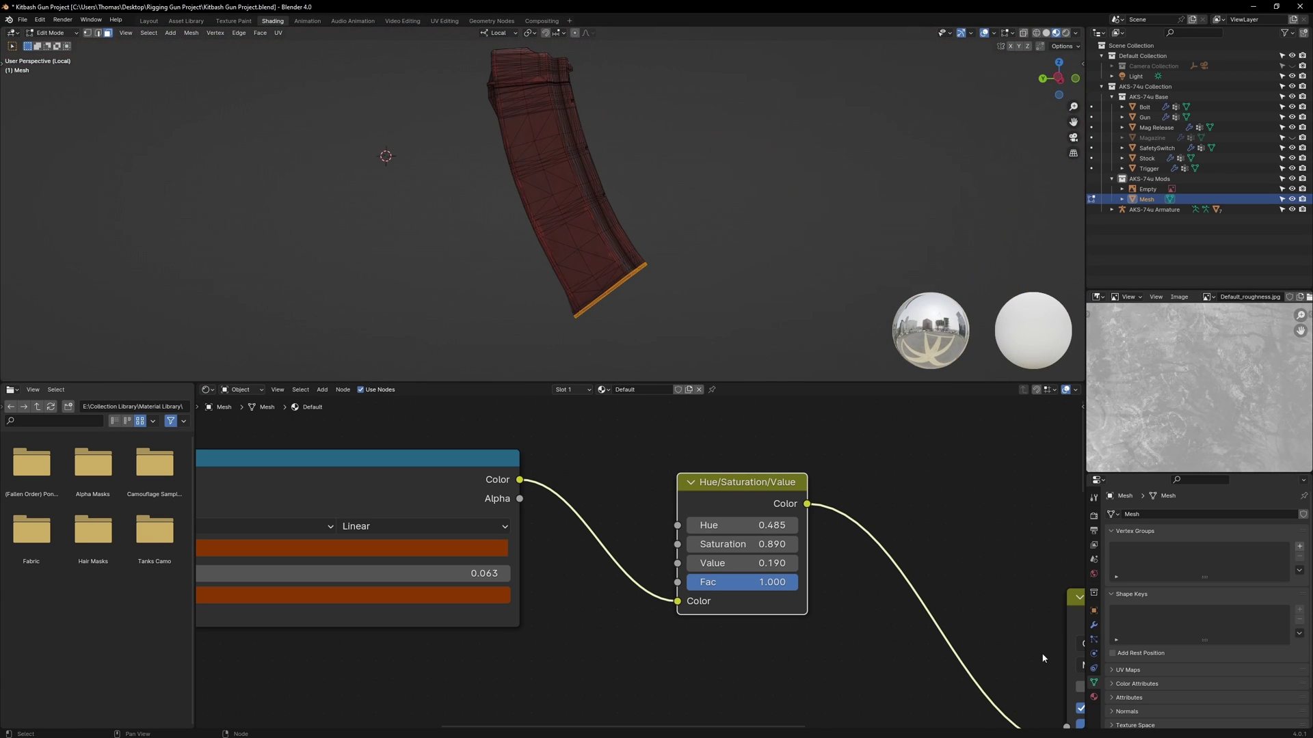
Add a second material slot to the magazine and put the Default material in it
left_click(1094, 697)
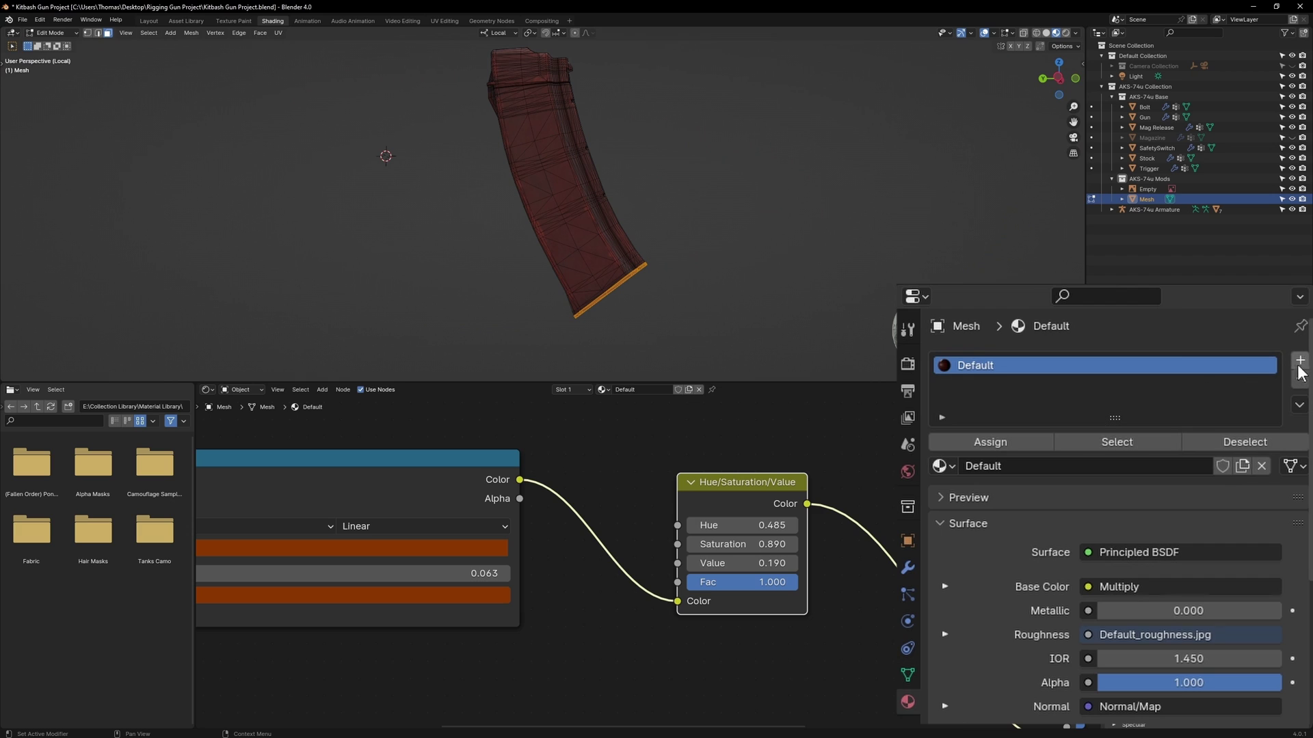
left_click(1299, 364)
left_click(951, 496)
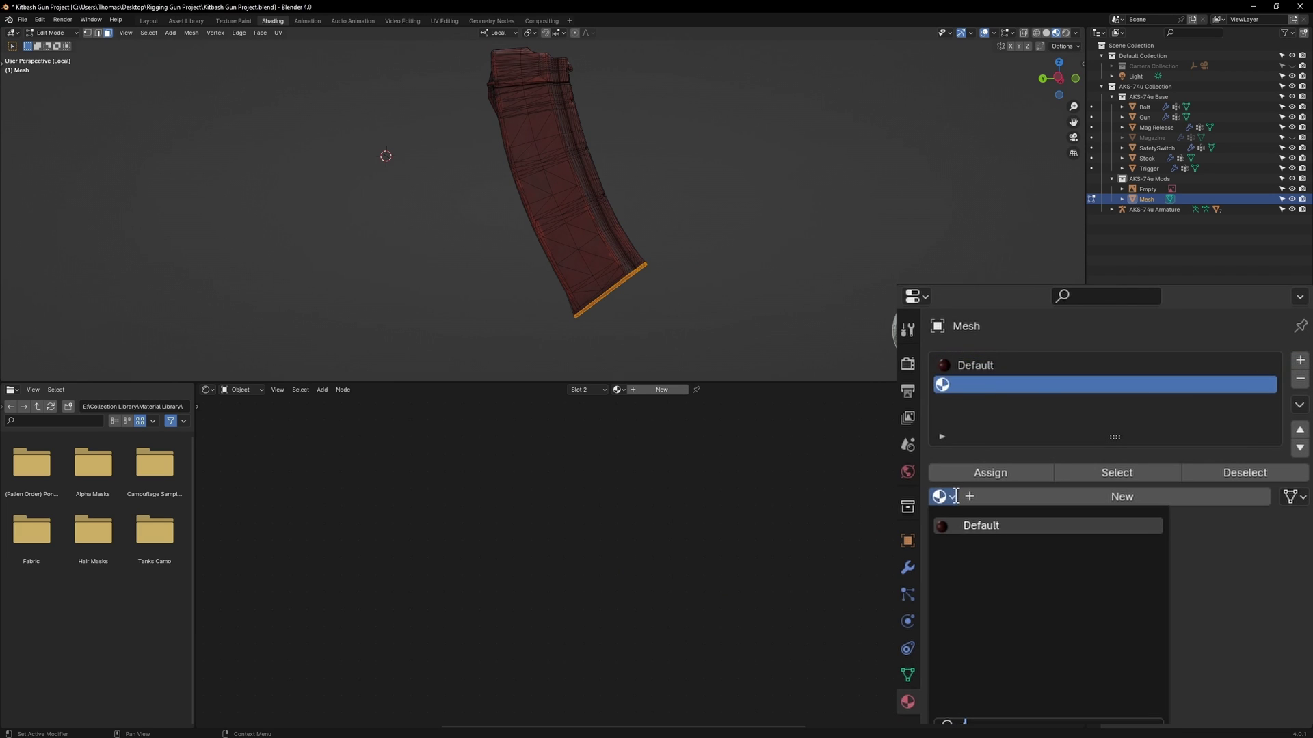
left_click(994, 527)
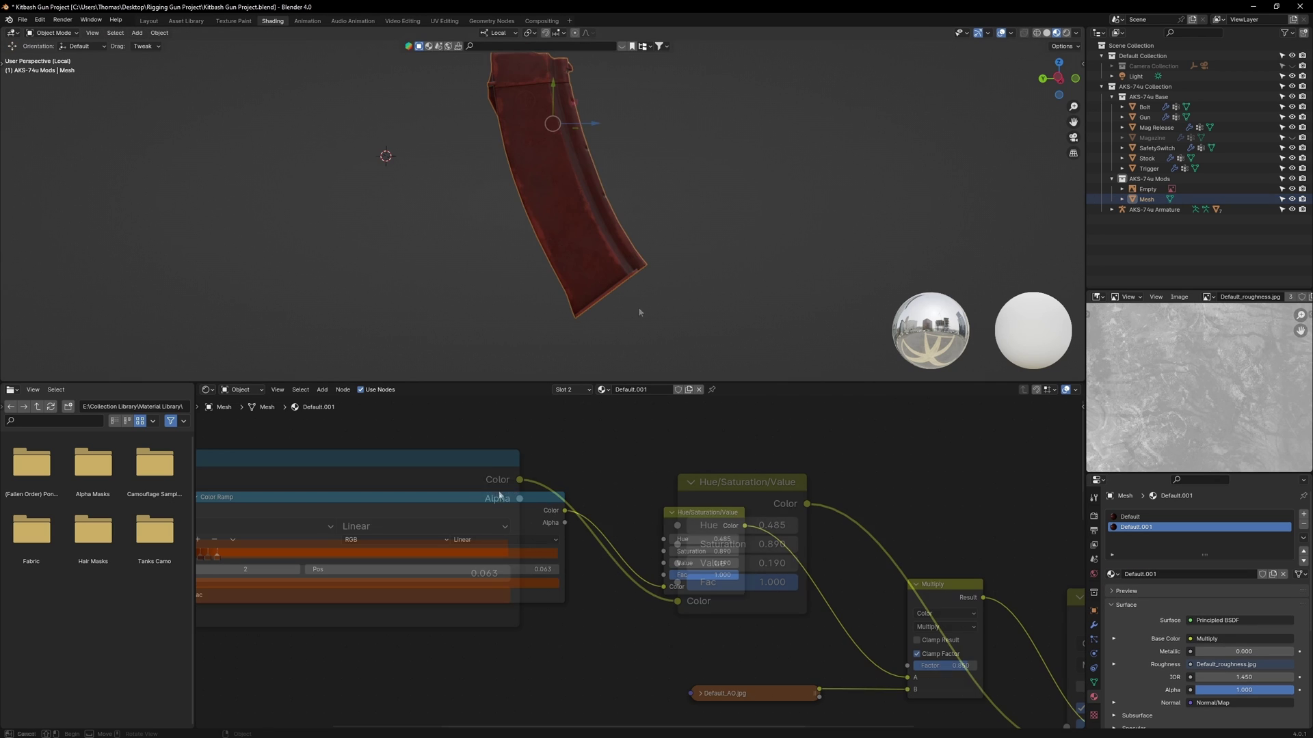
Remove the Color Ramp and Hue/Saturation/Value nodes from the Default.001 material, keeping the link into the Multiply node
left_click_drag(469, 477, 733, 518)
key("ctrl+x")
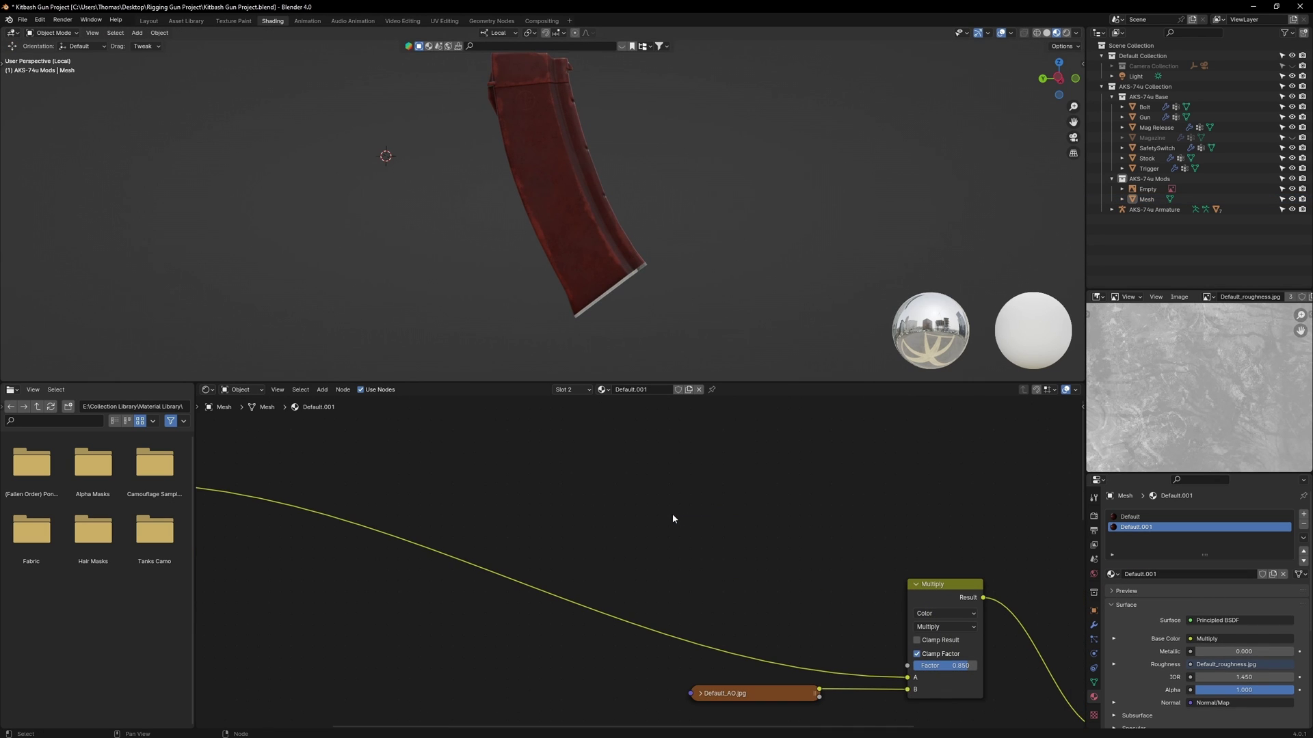
middle_click_drag(630, 368, 653, 332)
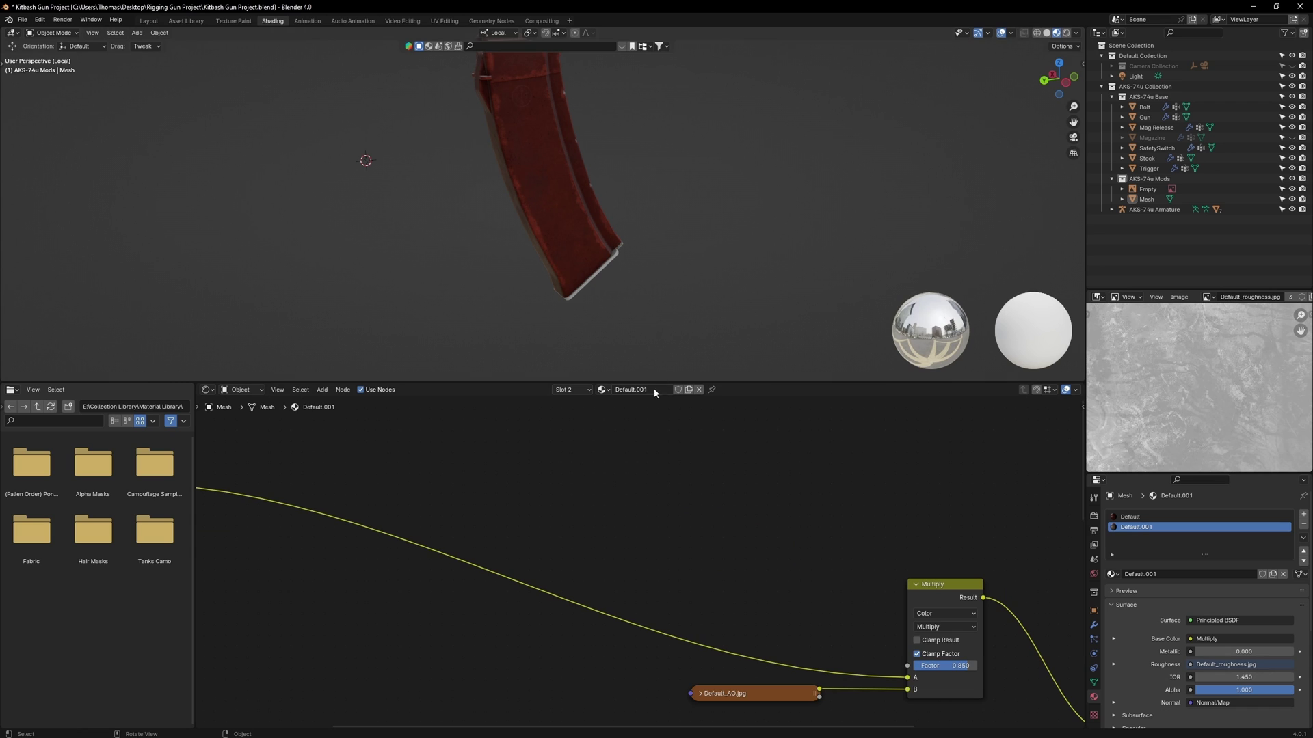
Set the Metallic value of the Default.001 material to 1.000
scroll(483, 512, "down", 3)
left_click(383, 506)
key("g")
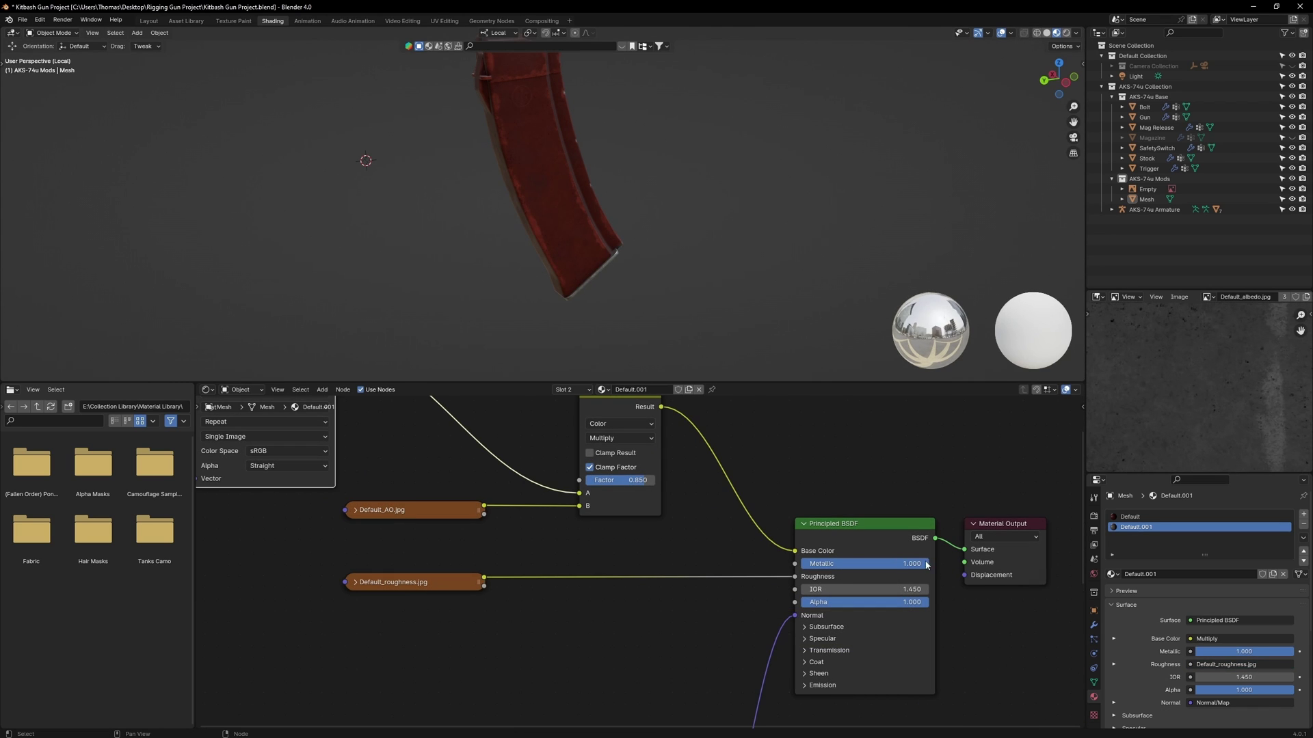
Insert an RGB Curves node between Default_albedo.jpg and Multiply, pulling its curve down at about 0.70, 0.44
middle_click_drag(413, 418, 746, 559)
left_click_drag(622, 488, 527, 469)
type("r")
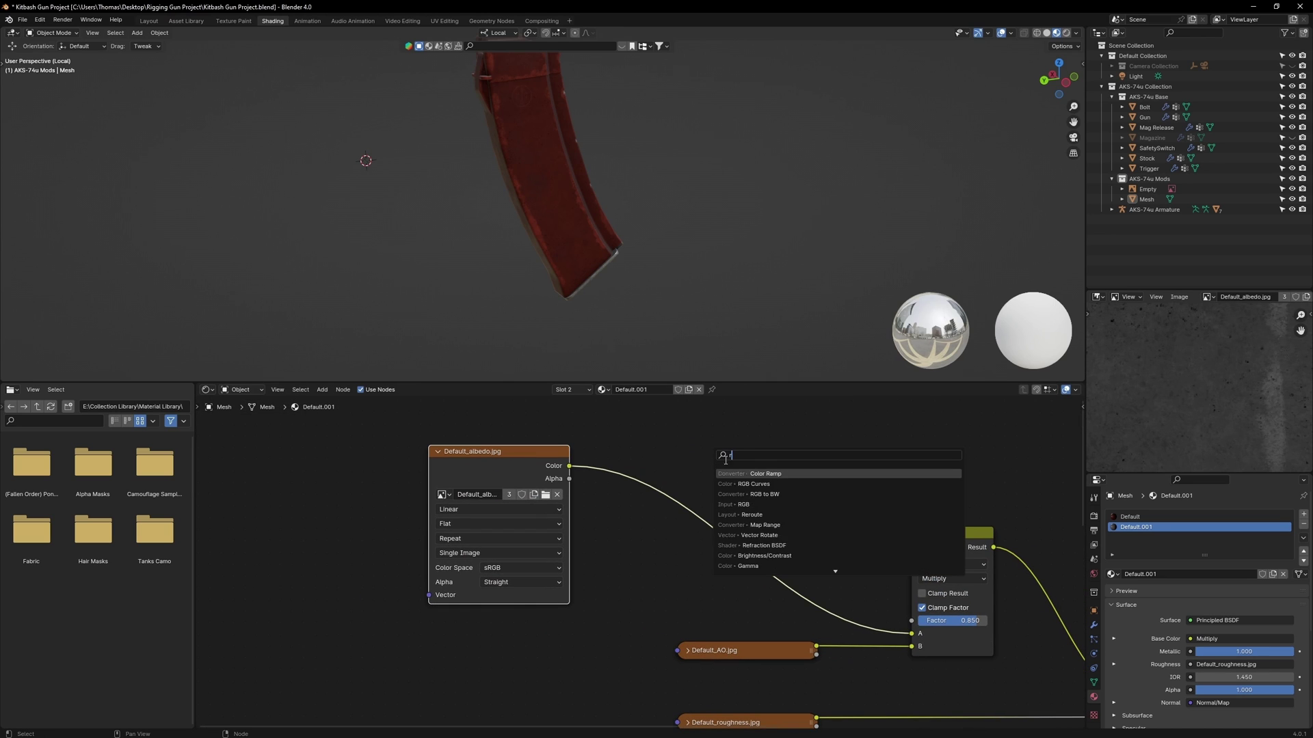
type("gb")
left_click(753, 493)
left_click(731, 526)
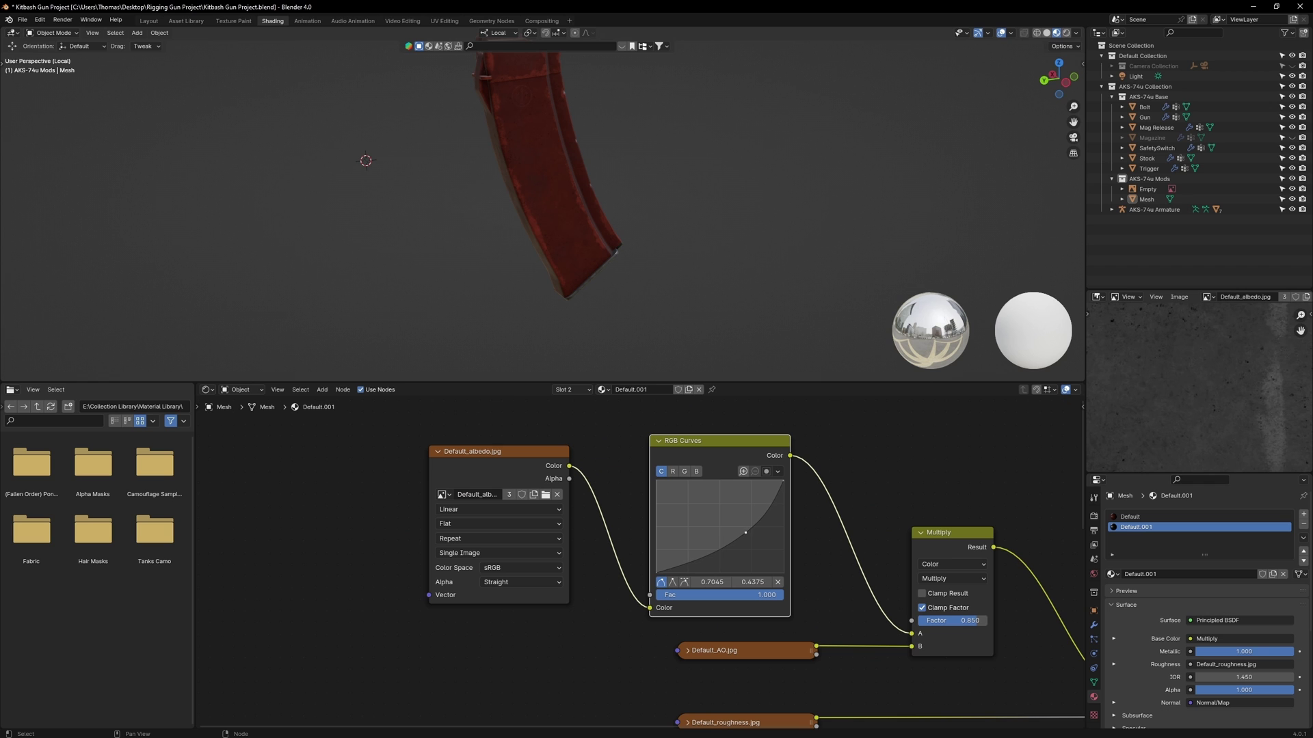
Leave local view, delete the reference image empty and inspect the magazine on the whole rifle
middle_click_drag(657, 312, 607, 250)
key("slash")
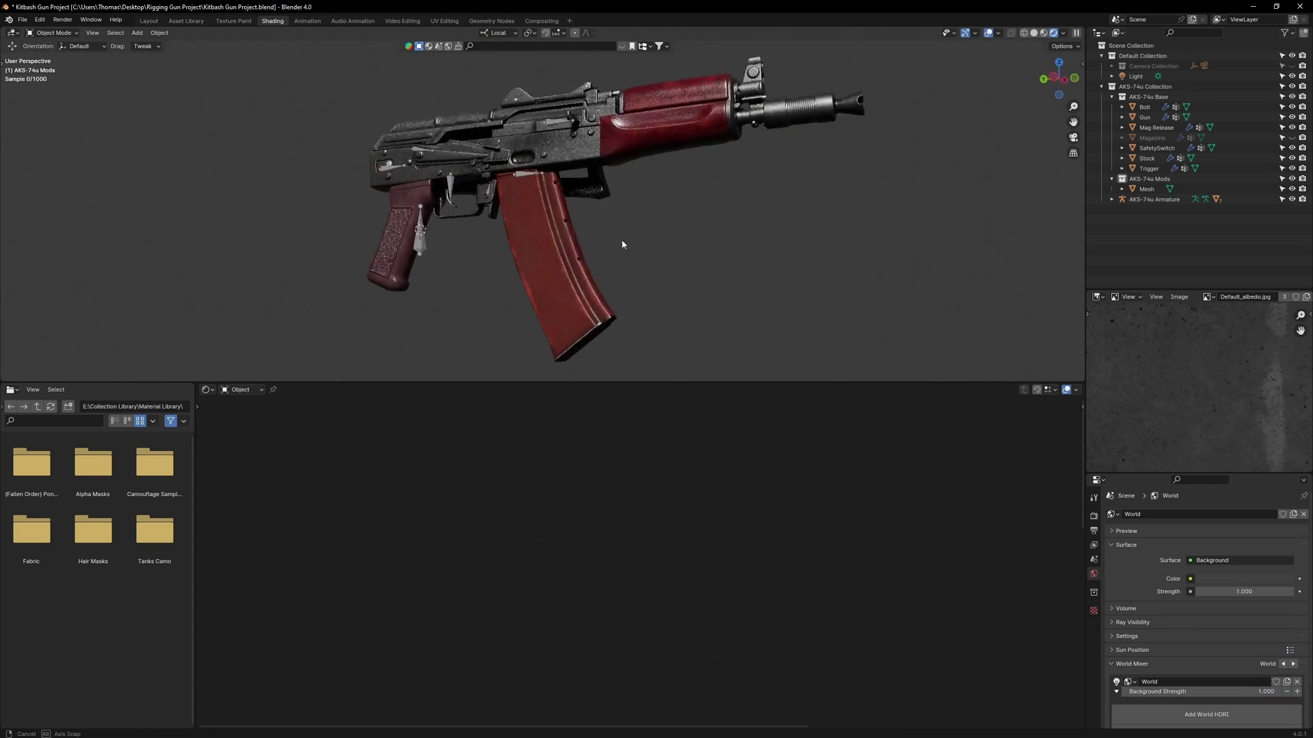
middle_click_drag(622, 243, 654, 263)
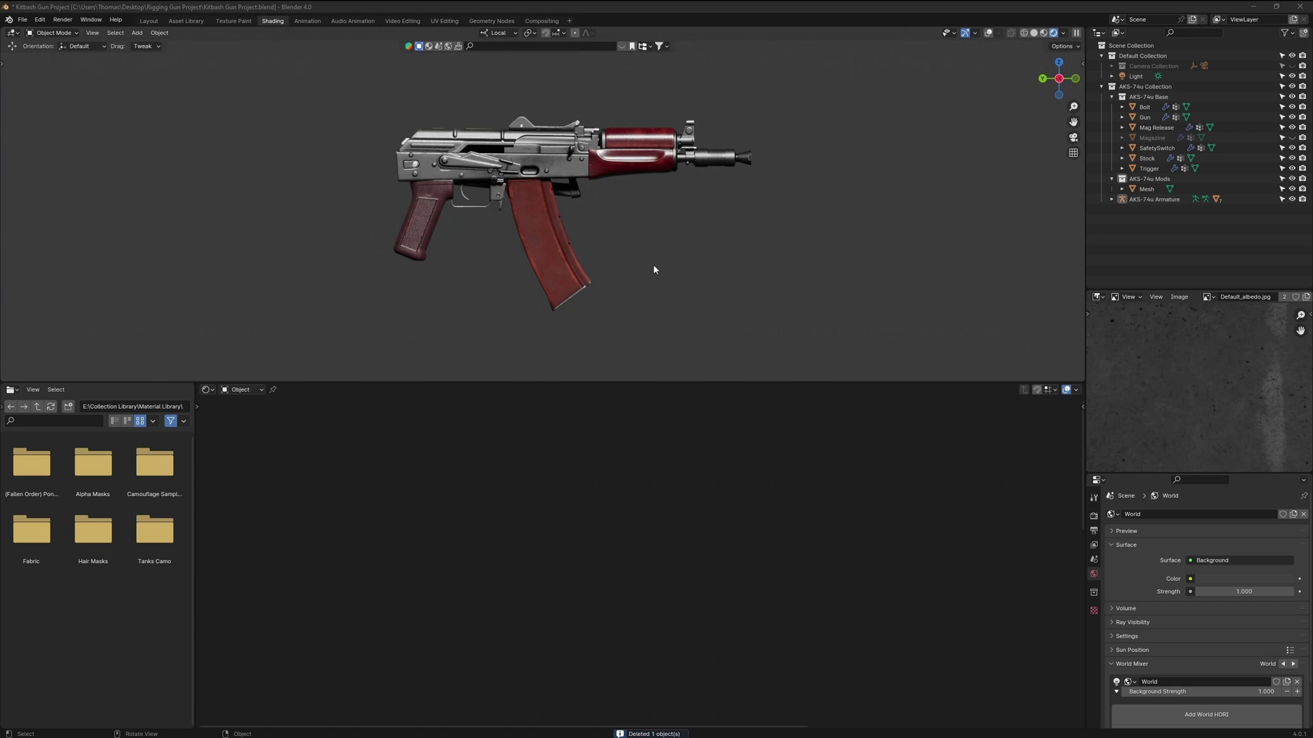
Rename the magazine object to 5.45 Magazine
double_click(1147, 189)
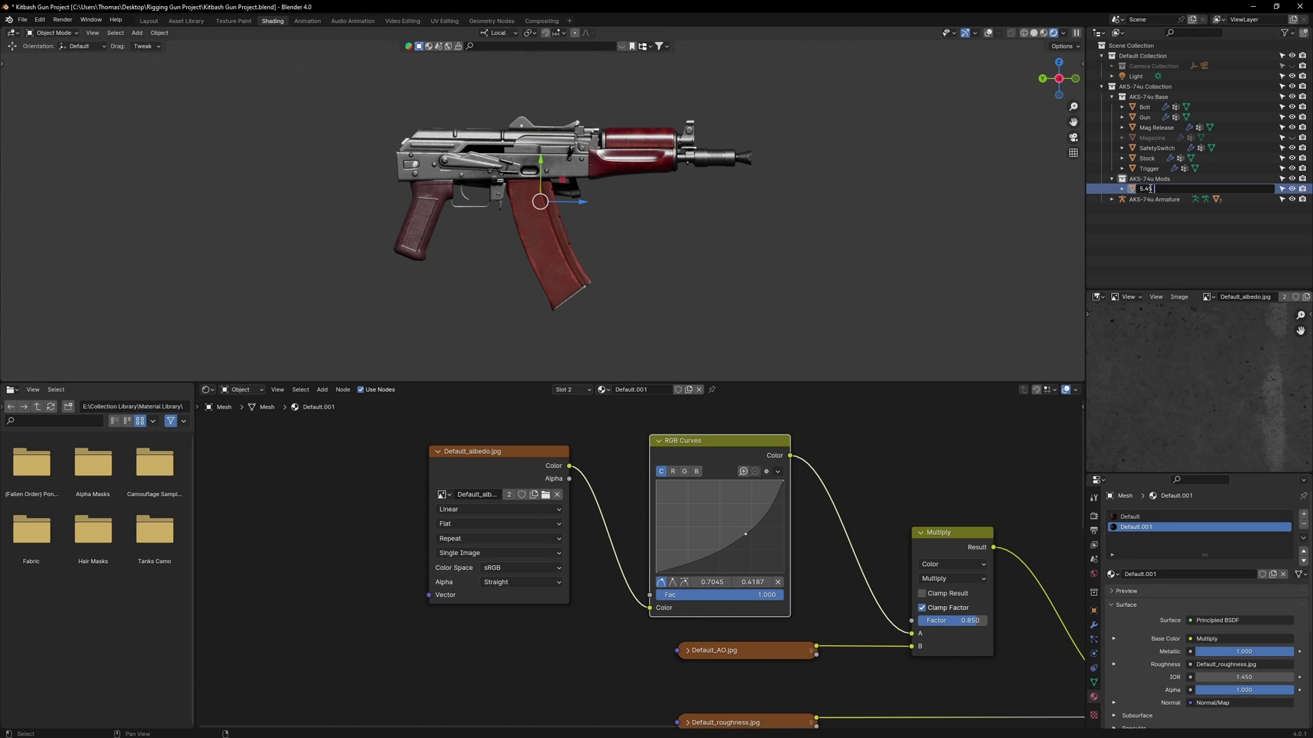
type("5.45 Magazine")
key("Return")
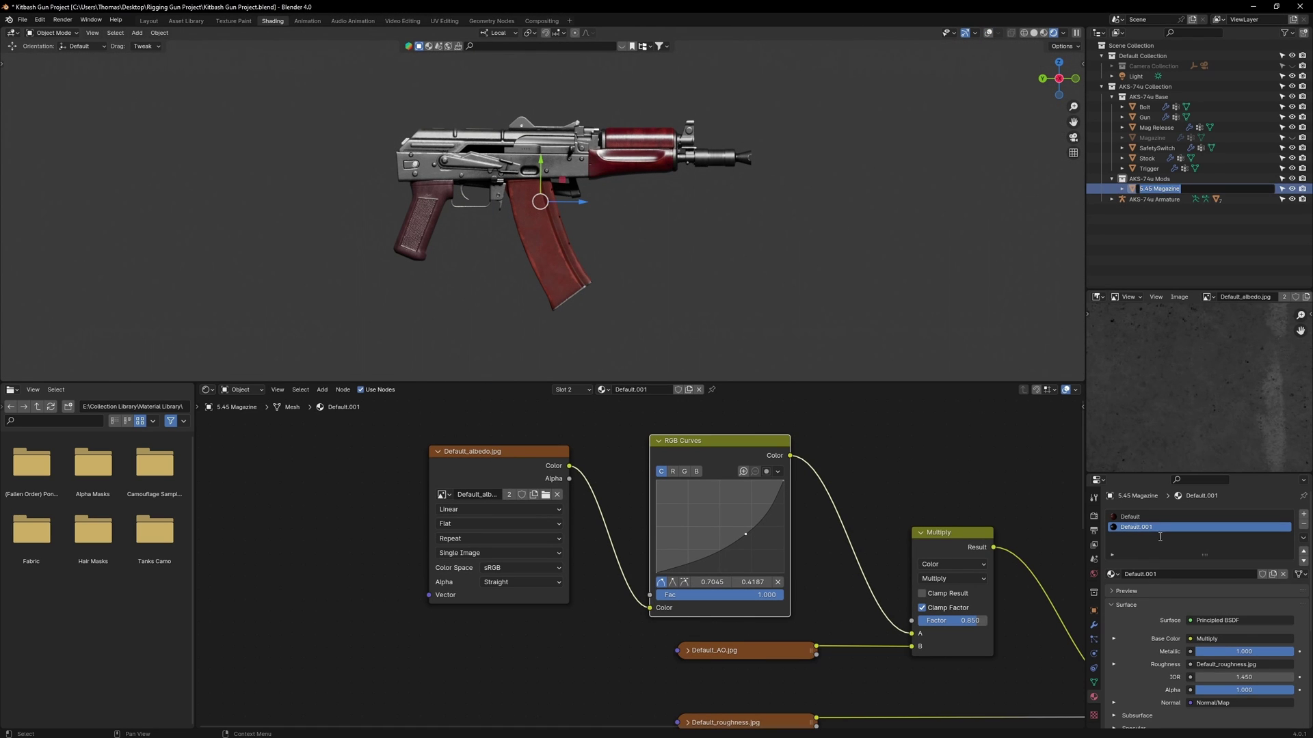
Rename the magazine's two materials to 5.45 Magazine Orange and 5.45 Magazine Metal
left_click(1156, 516)
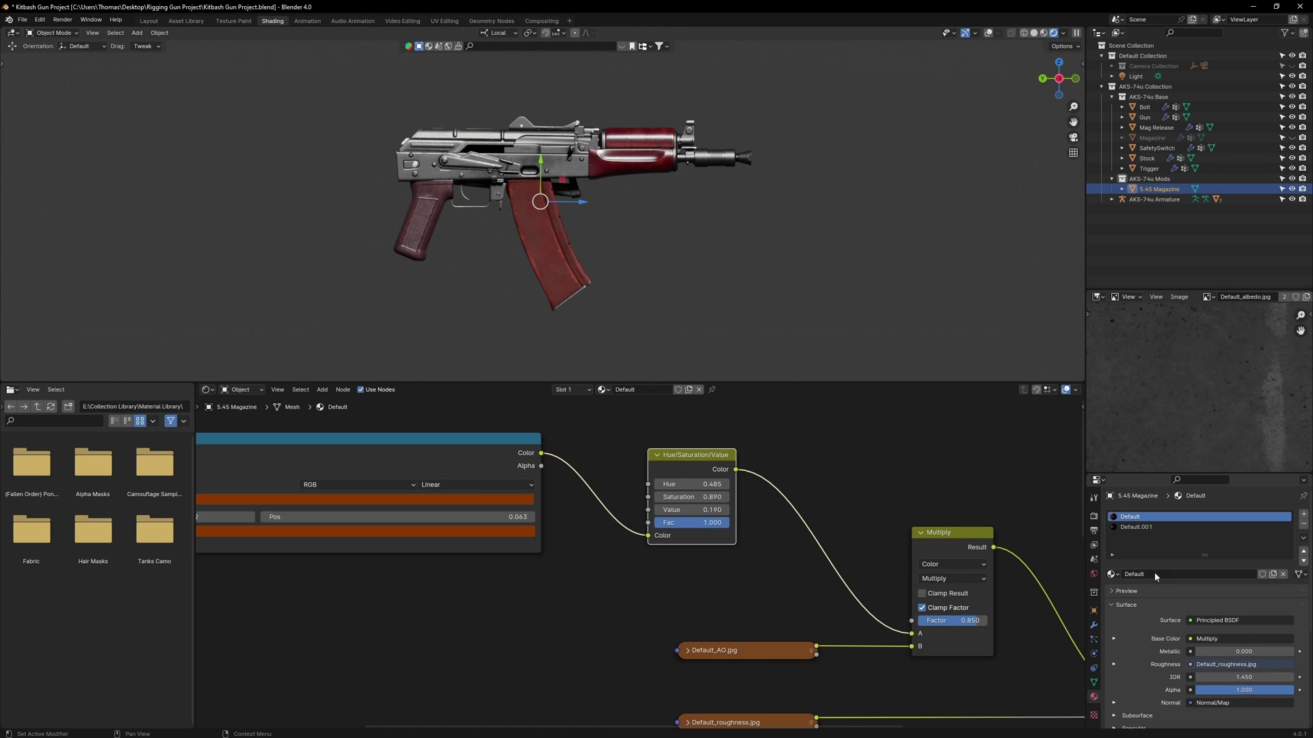
double_click(1153, 527)
key("ctrl+v")
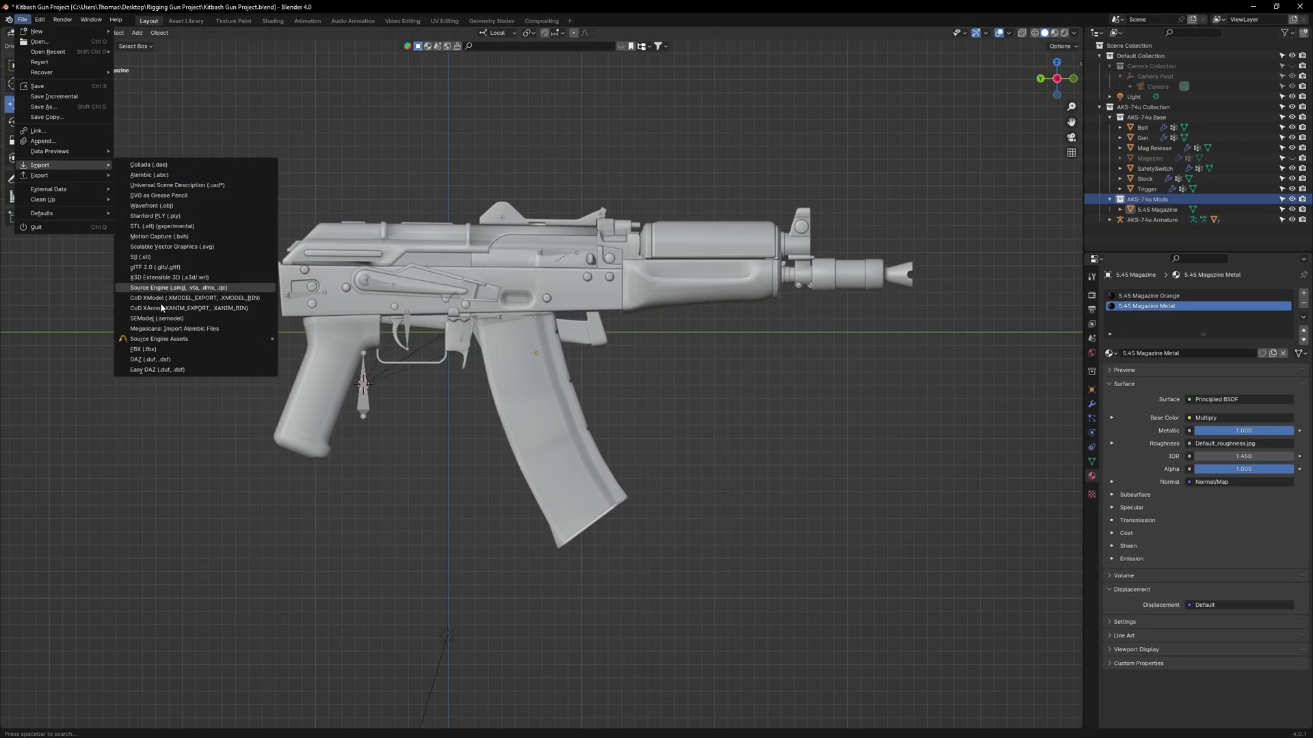
Import the suppressor FBX from the pbs-4-4-rifle-silencersuppressor-lowpoly source folder
left_click(178, 351)
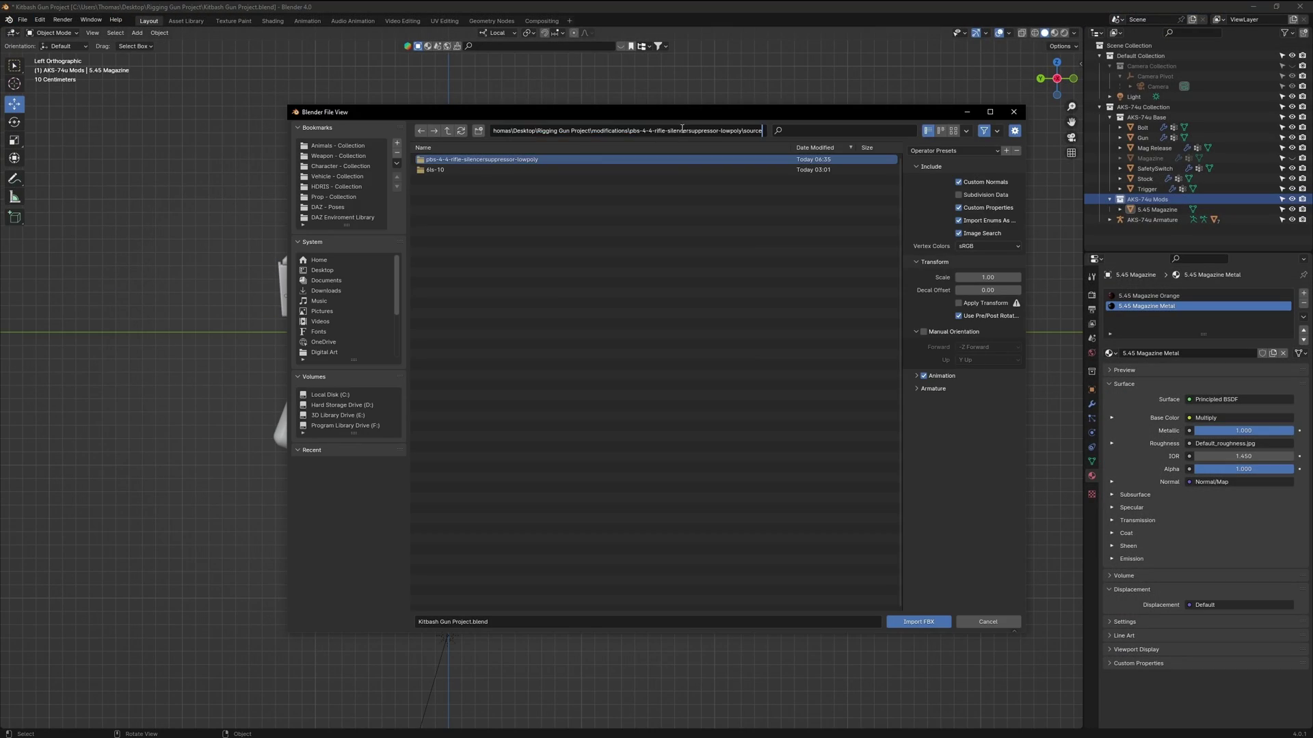
key("Return")
double_click(469, 161)
Move the imported suppressor in front of the rifle's muzzle and scale it roughly to size
left_click_drag(451, 322, 874, 313)
key("s")
left_click_drag(887, 310, 1055, 248)
Select the linked muzzle device geometry in the Gun mesh and separate it into its own object
scroll(937, 264, "up", 4)
middle_click_drag(761, 287, 608, 264, "shift")
left_click(604, 264)
key("Tab")
left_click(595, 254)
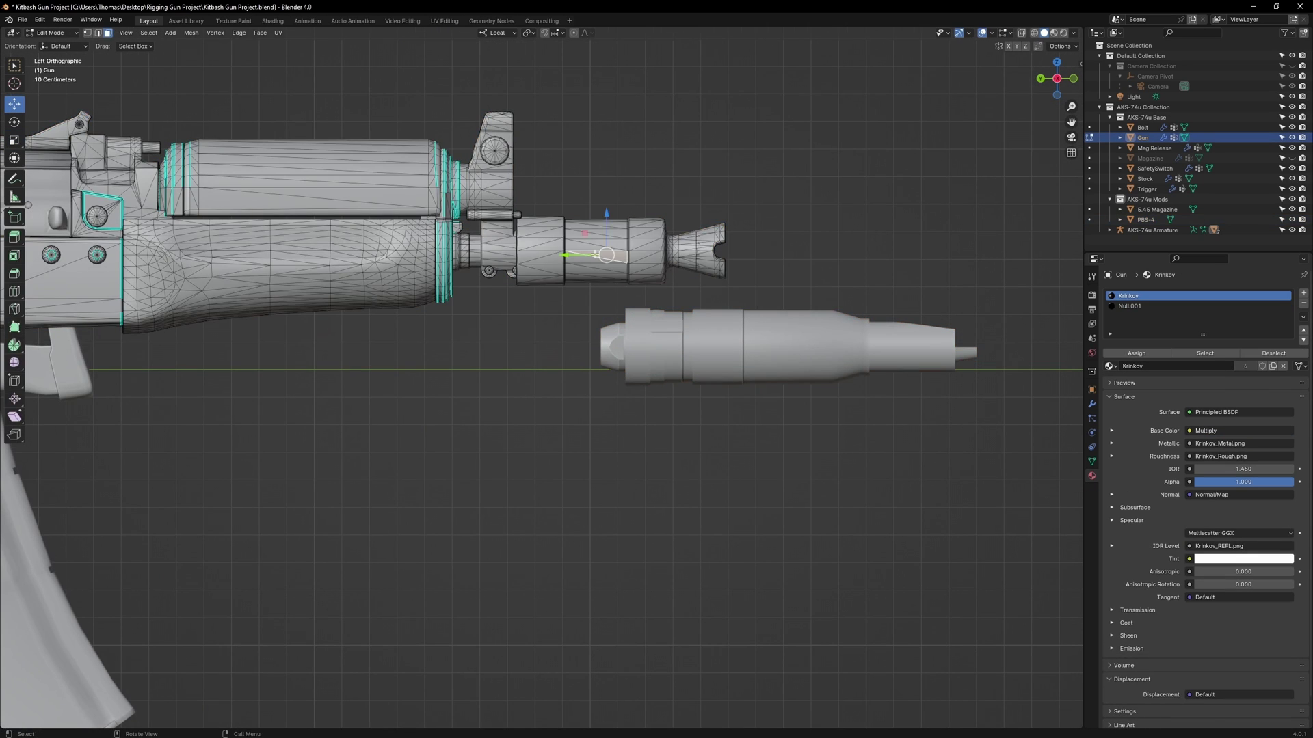
key("l")
scroll(471, 293, "up", 3)
key("alt+z")
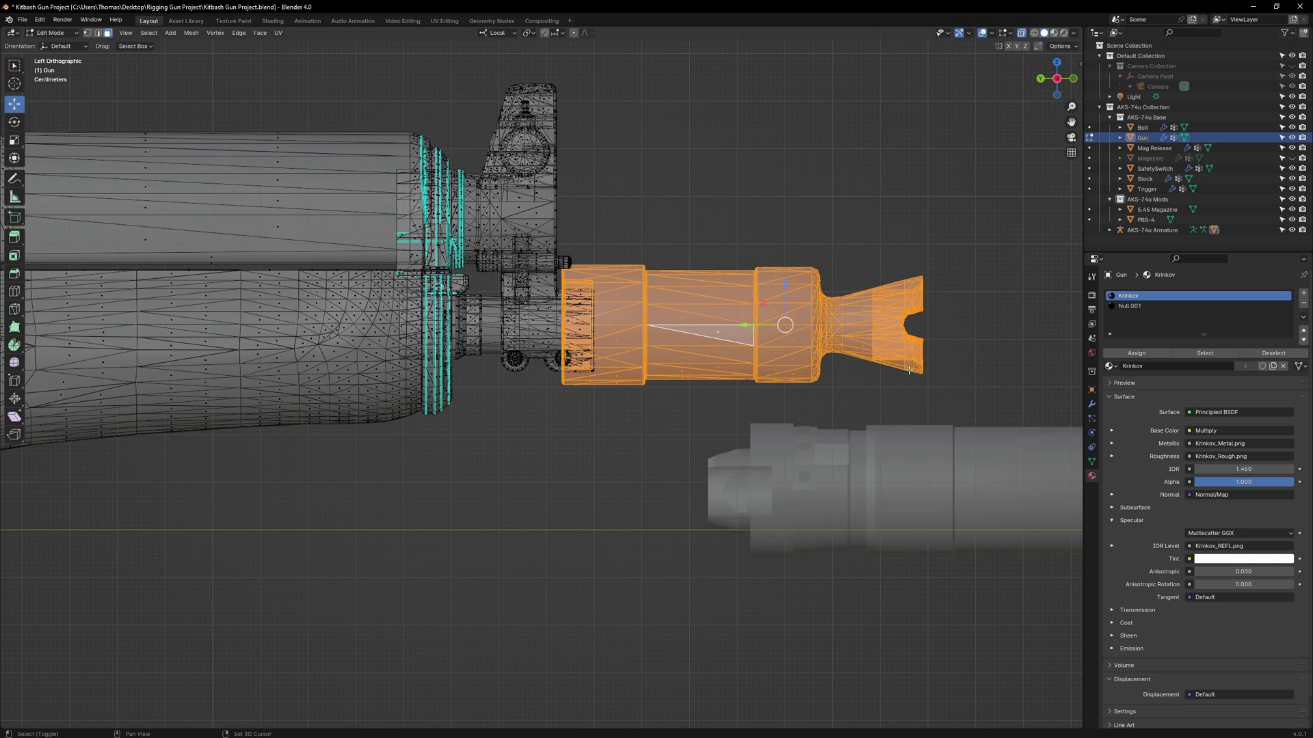
key("alt+z")
key("p")
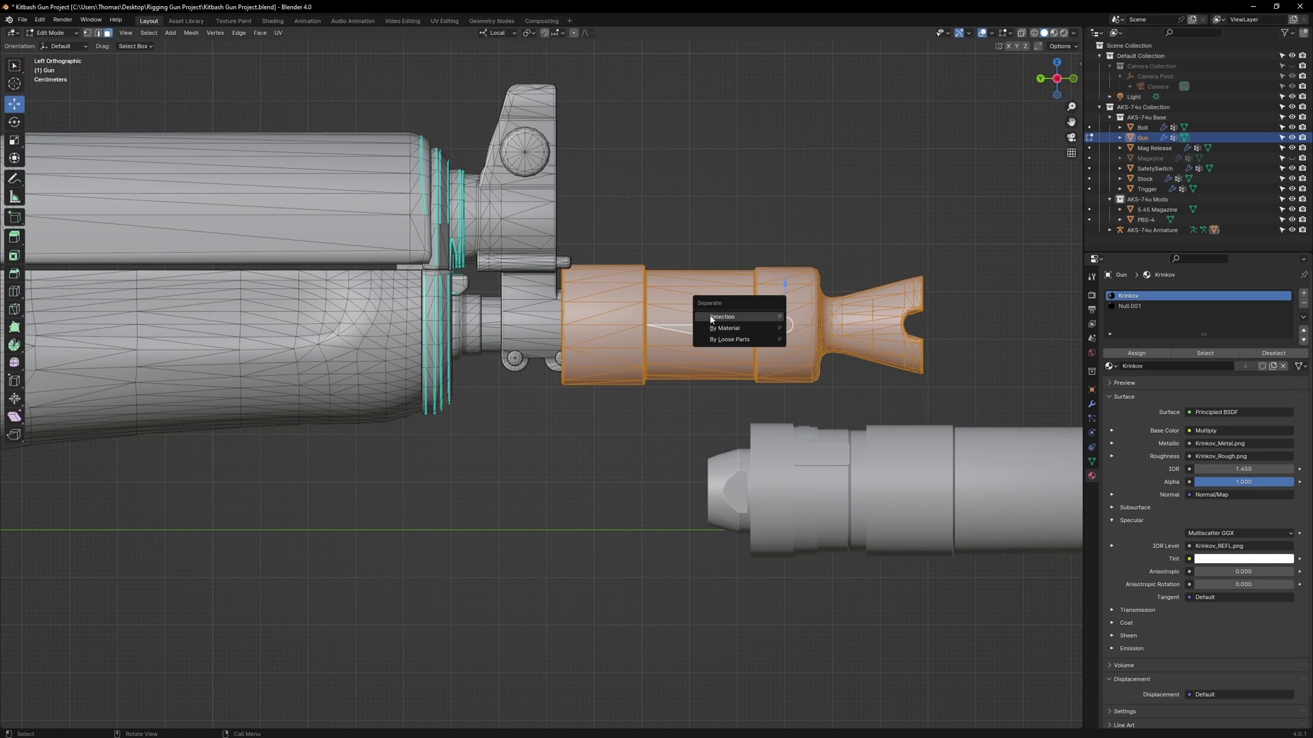
left_click(721, 318)
key("Tab")
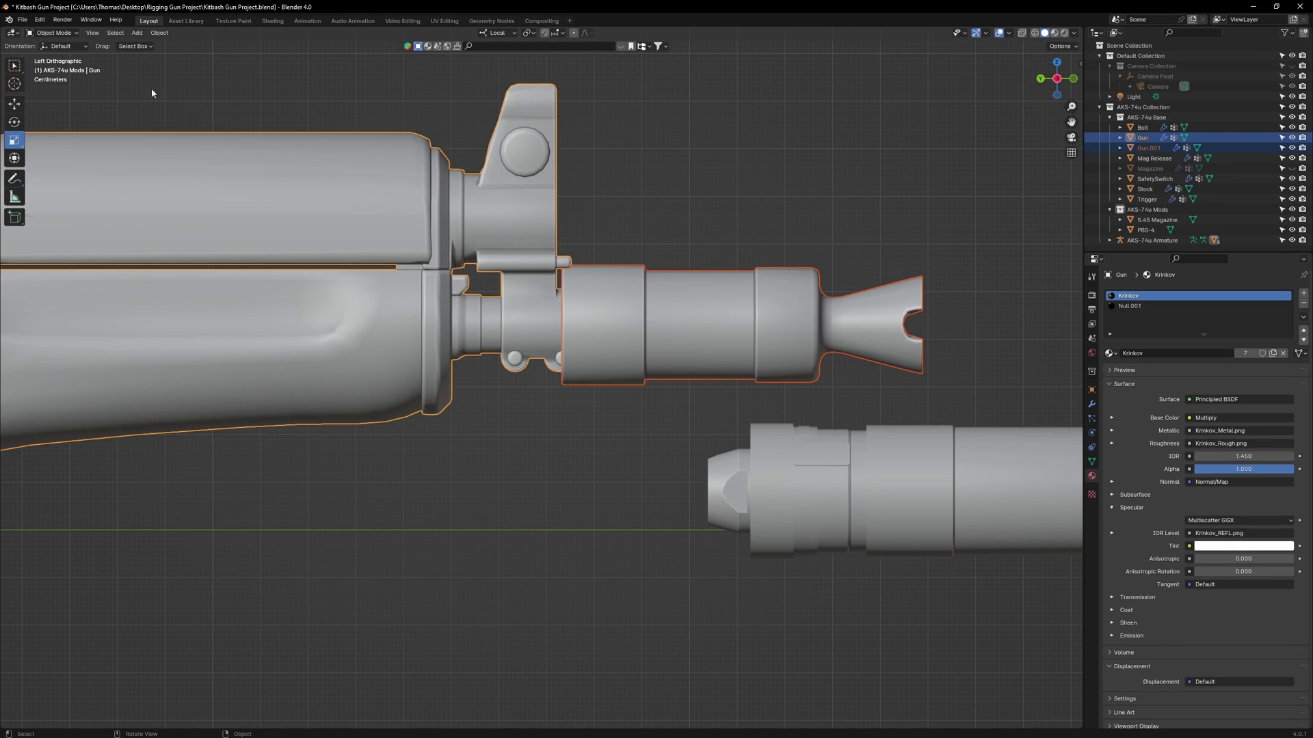
Rename the separated Gun.001 object to Muzzle and hide it
left_click(1149, 148)
double_click(1148, 148)
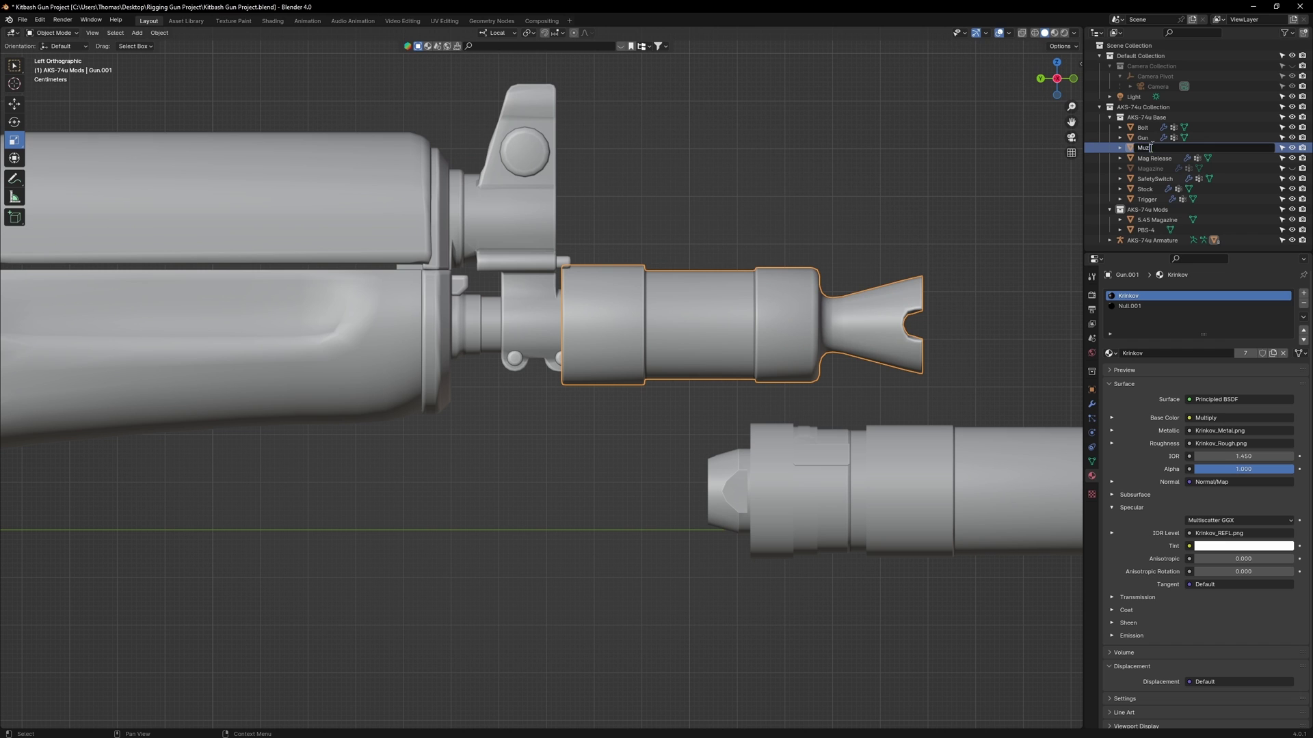
key("Return")
key("h")
Move the PBS-4 suppressor onto the end of the barrel and scale it to fit
left_click(749, 497)
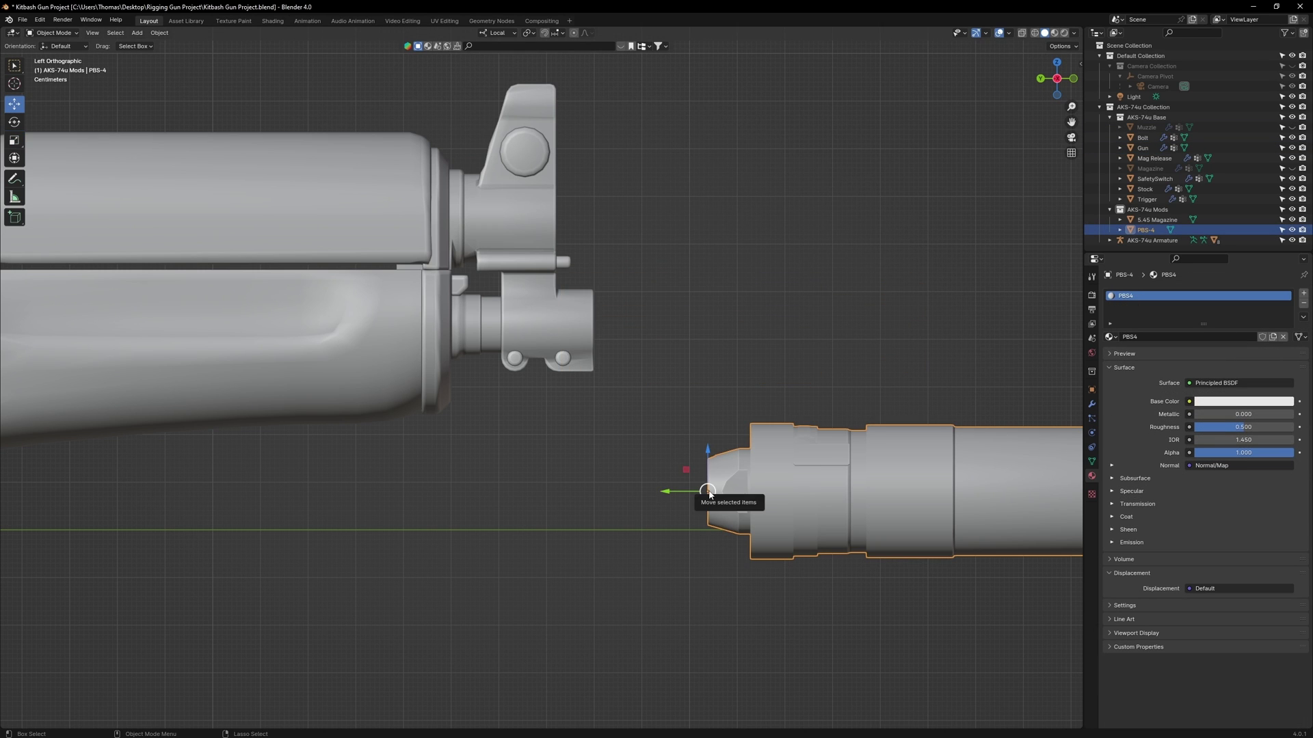
left_click_drag(709, 493, 590, 338)
scroll(609, 342, "down", 3)
key("s")
key("g")
key("s")
key("g")
left_click(829, 281)
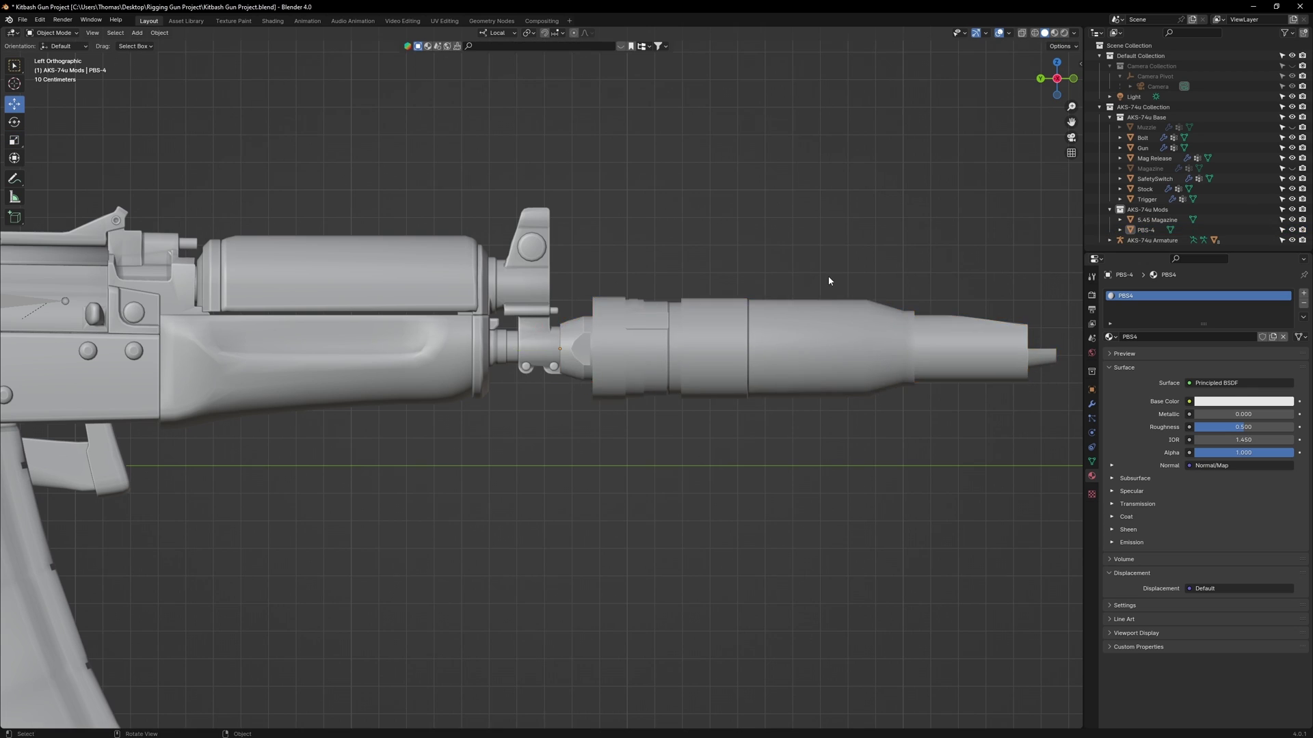
Add a side-view reference photo of the suppressed rifle, then scale and position it against the model
left_click_drag(646, 146, 552, 432, "ctrl")
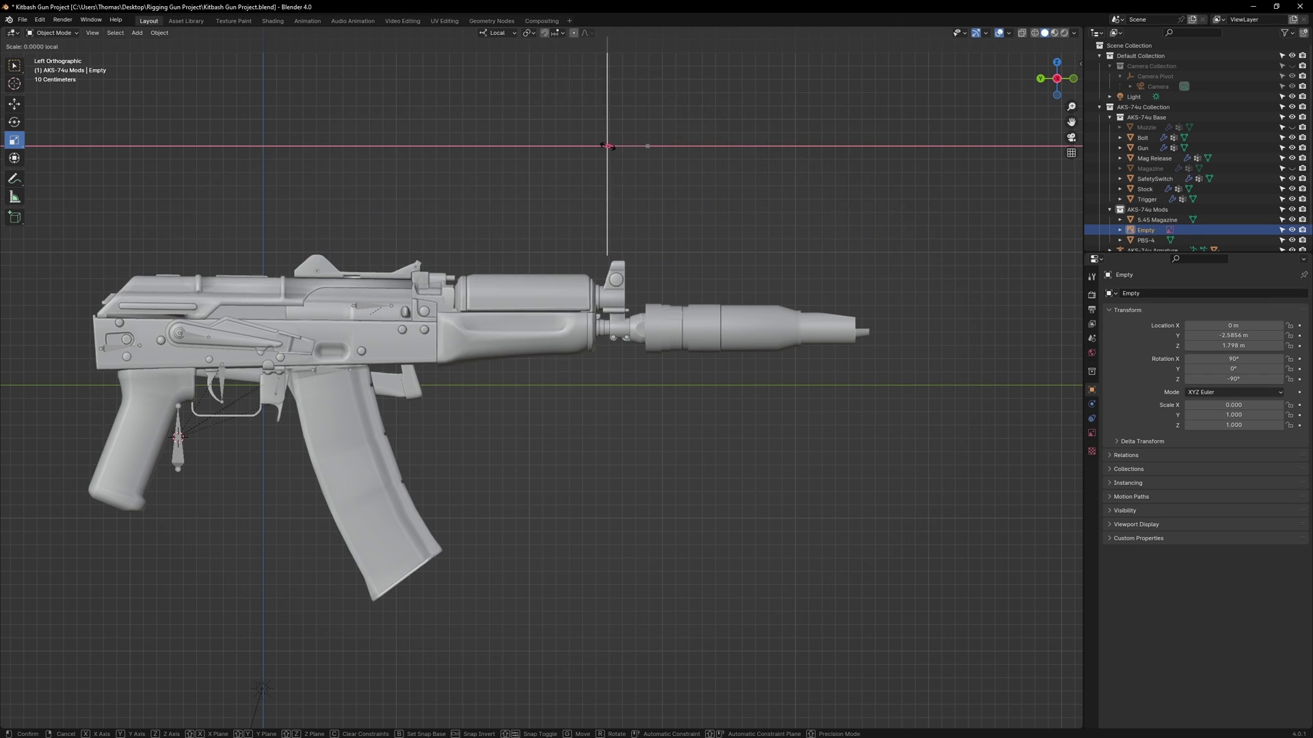
key("g")
key("s")
key("g")
left_click_drag(512, 432, 433, 464)
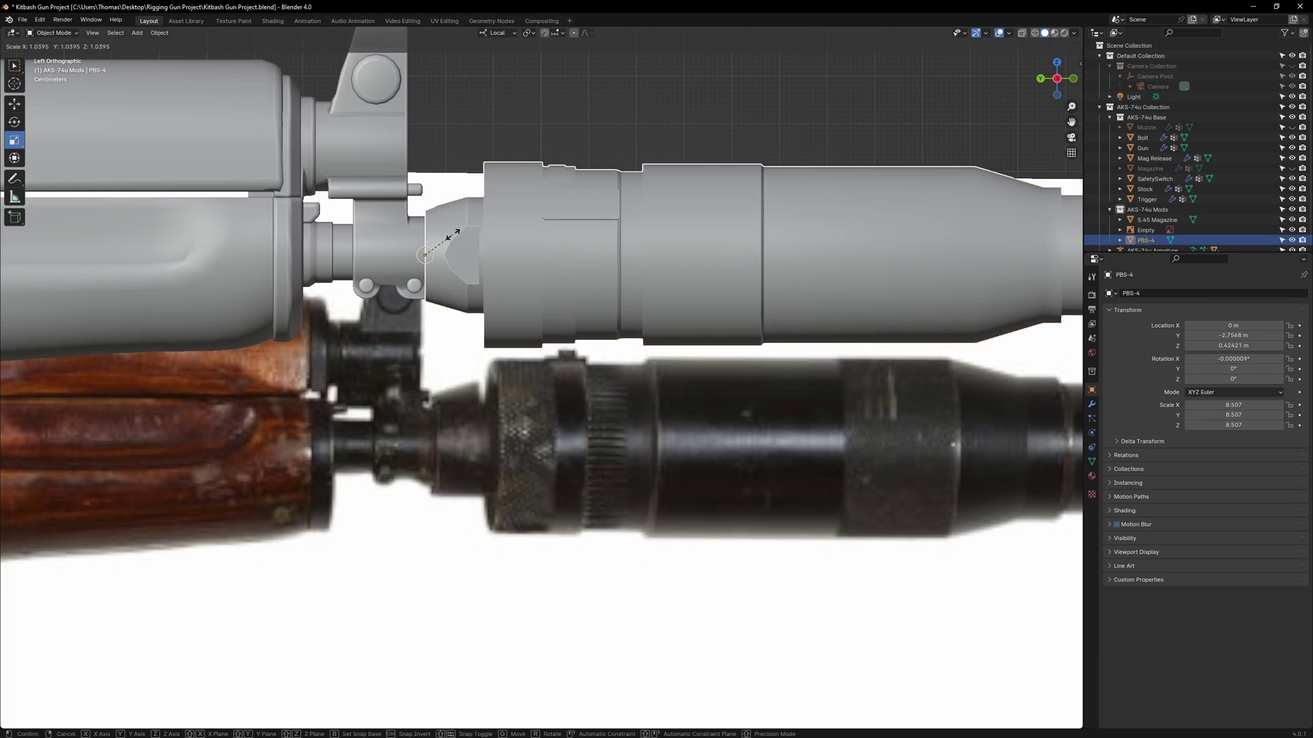
Fine-tune the PBS-4 suppressor's scale and position against the reference photo, then delete the photo
left_click(424, 255)
left_click_drag(424, 256, 423, 258)
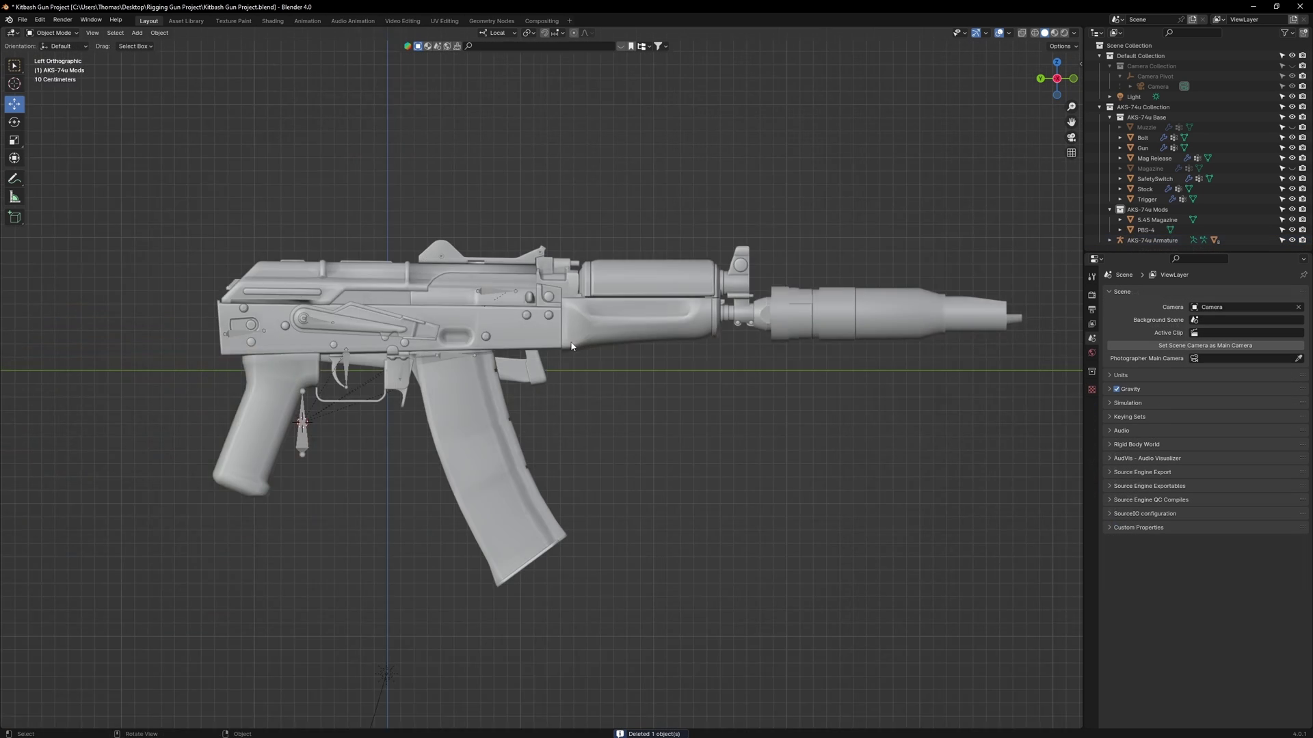
middle_click_drag(560, 363, 597, 368)
In the Shading workspace, bring the five PBS4 texture images from the textures folder into the PBS4 material
left_click(272, 22)
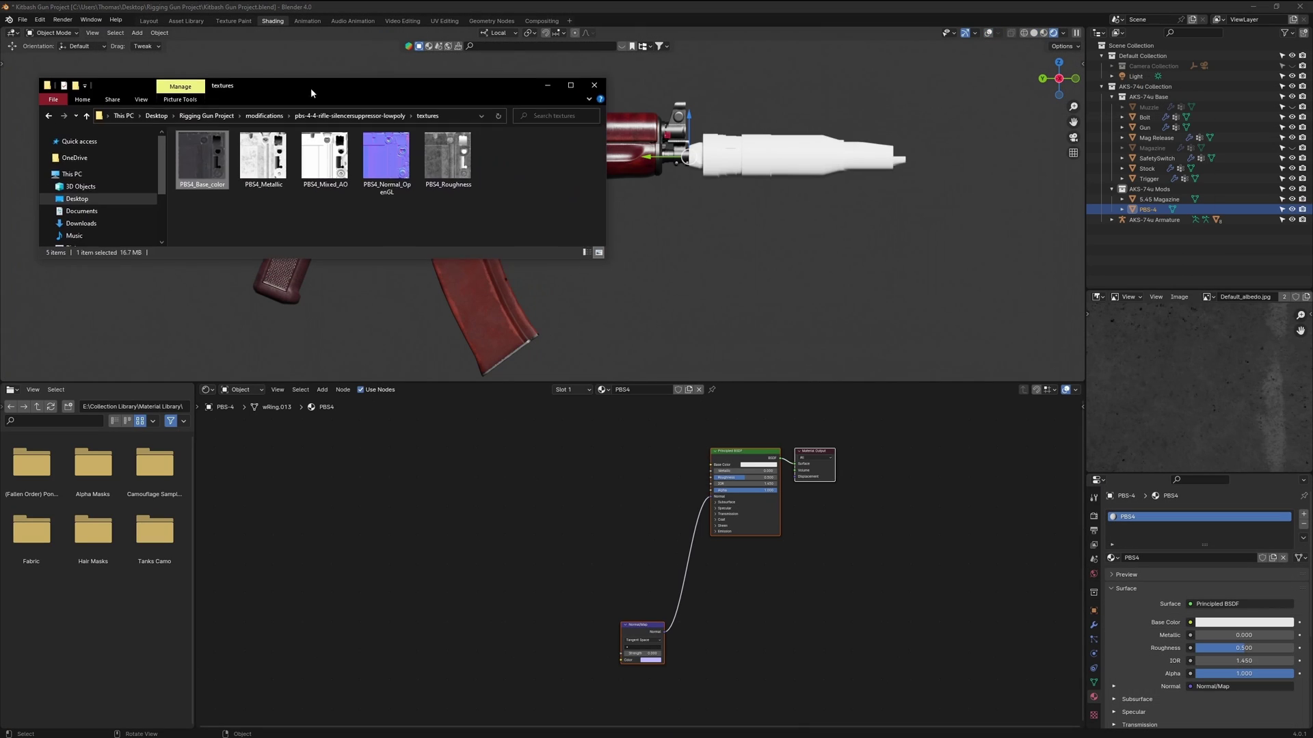
left_click_drag(311, 91, 297, 77)
left_click_drag(187, 142, 274, 485)
mouse_move(248, 142)
left_mouse_down()
mouse_move(379, 518)
mouse_move(369, 510)
left_mouse_up()
left_click_drag(309, 142, 304, 592)
left_click_drag(372, 142, 413, 614)
left_click_drag(428, 162, 551, 486)
Set PBS4_Normal_OpenGL.png to Non-Color and connect its Color to the Normal Map node
left_click_drag(479, 598, 541, 632)
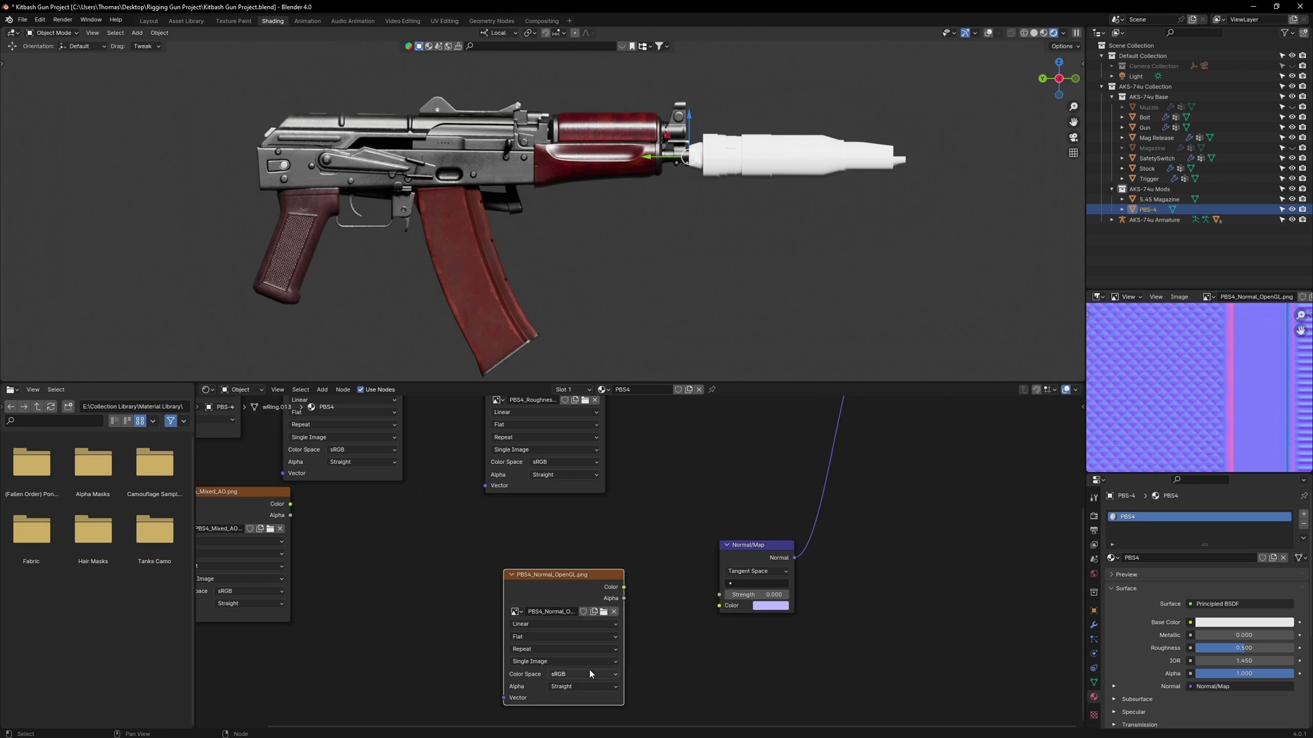
left_click(592, 674)
left_click(574, 617)
left_click_drag(629, 582, 700, 595)
Connect PBS4_Roughness.png and PBS4_Metallic.png to the Principled BSDF's Roughness and Metallic inputs, setting both to Non-Color
middle_click_drag(648, 493, 740, 569)
left_click_drag(707, 486, 905, 443)
left_click_drag(560, 496, 906, 435)
left_click_drag(519, 487, 557, 426)
left_click(678, 550)
left_click(661, 493)
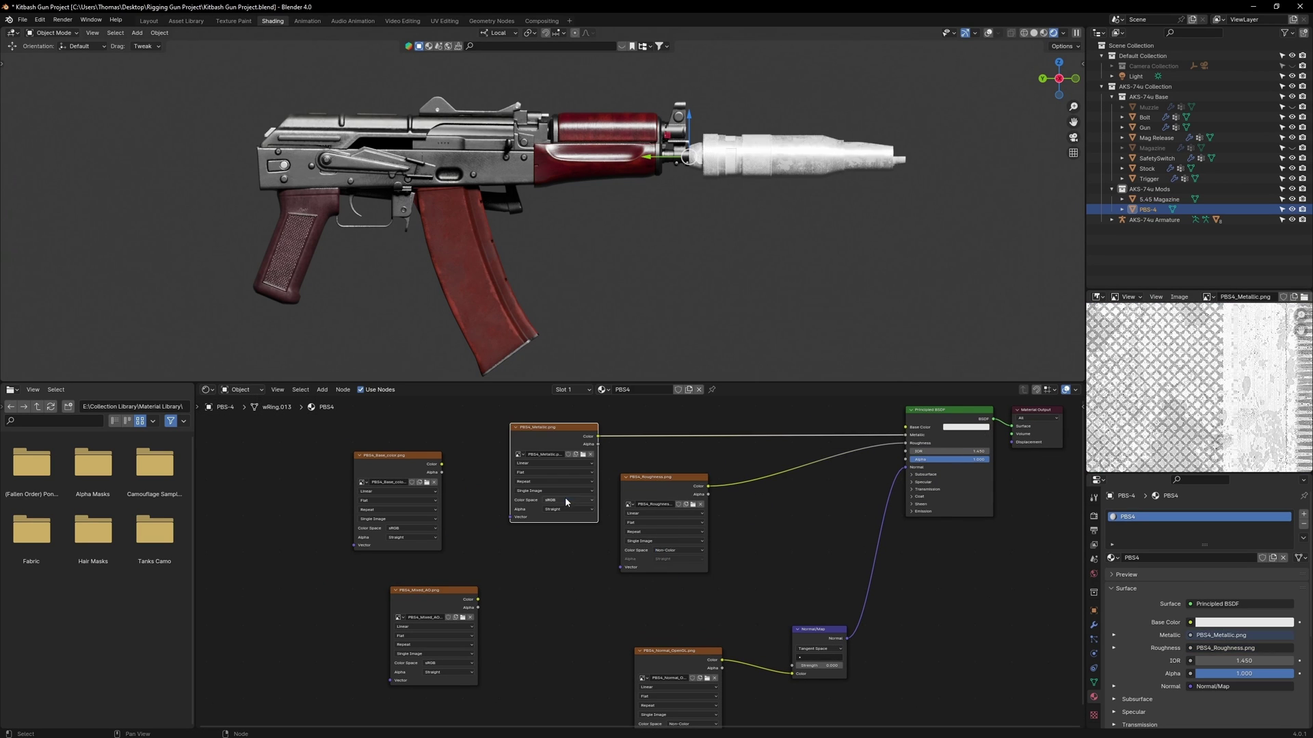
left_click(566, 498)
left_click(549, 441)
Combine PBS4_Base_color.png and PBS4_Mixed_AO.png through a Multiply node and connect the result to Base Color
middle_click_drag(549, 479, 598, 532)
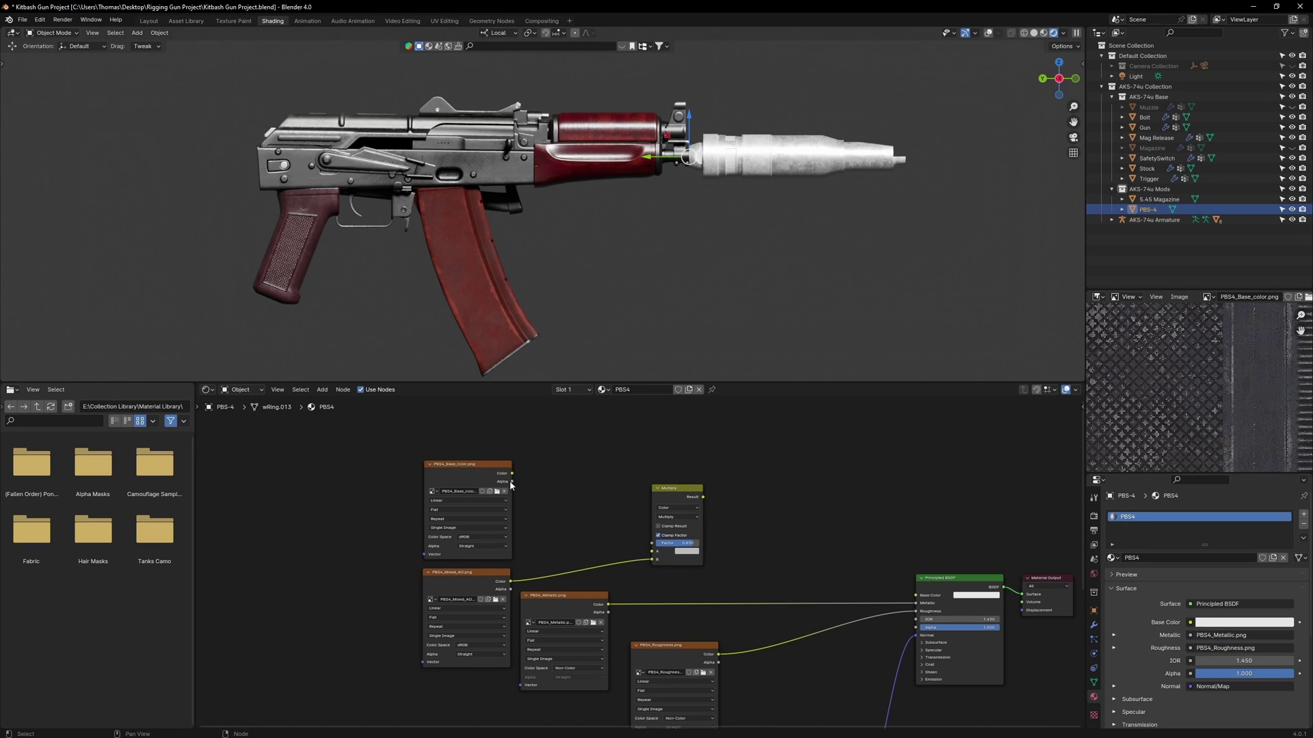
scroll(658, 281, "up", 5)
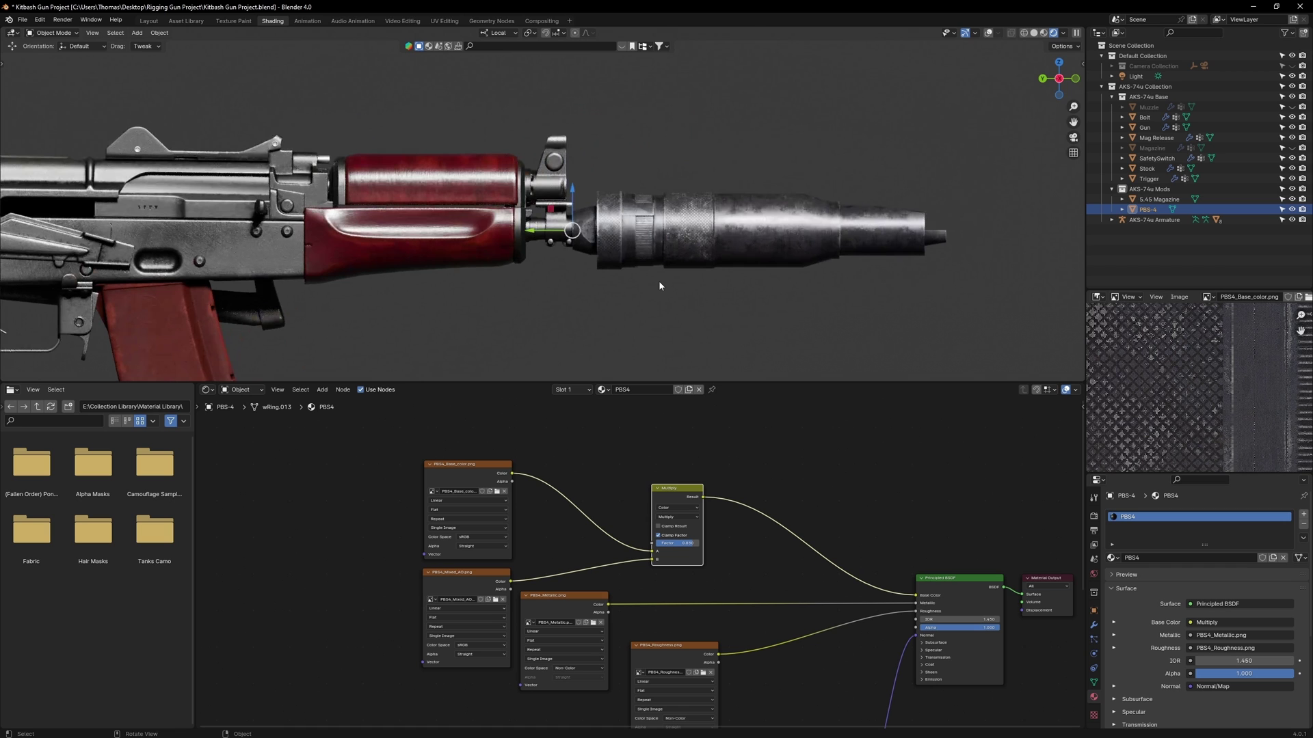
Insert a Hue/Saturation/Value node after PBS4_Base_color.png, ahead of the Multiply node in the PBS4 material
left_click_drag(472, 465, 395, 455)
key("shift+a")
type("hue")
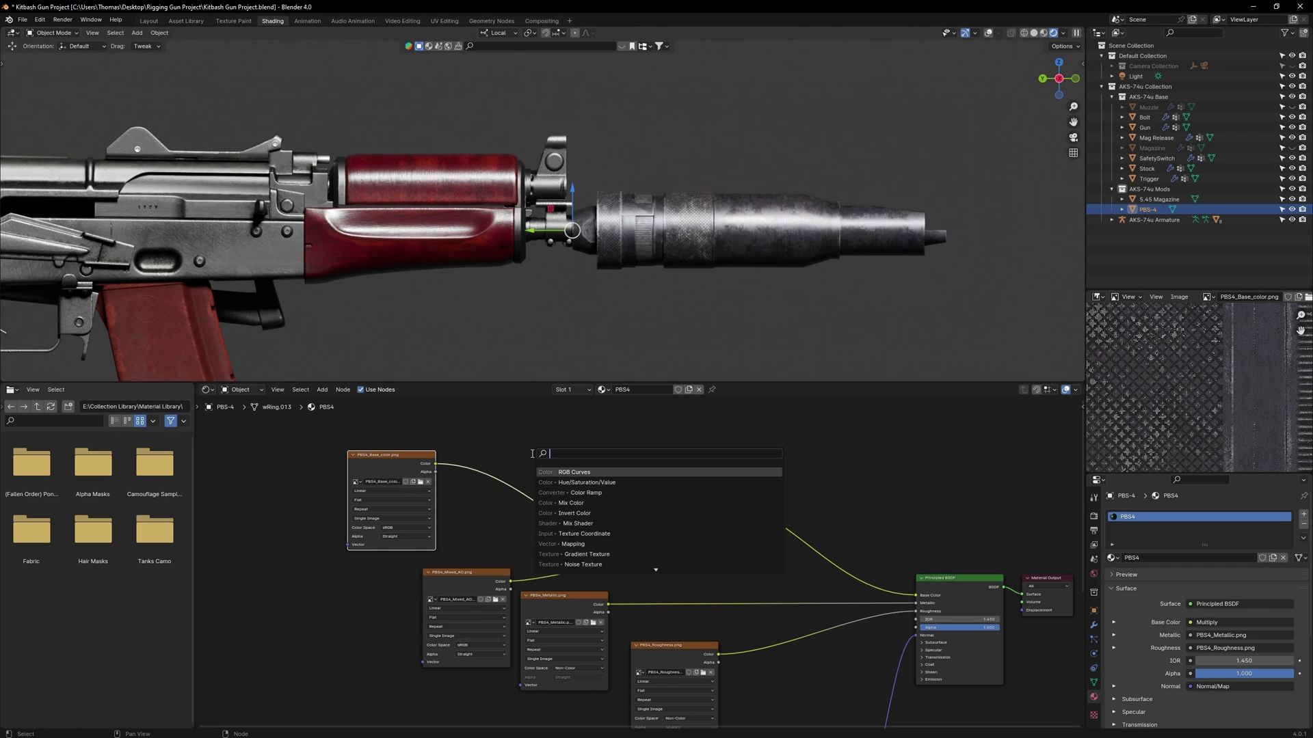
key("Return")
left_click(511, 454)
scroll(531, 497, "up", 6)
left_click_drag(573, 472, 433, 473)
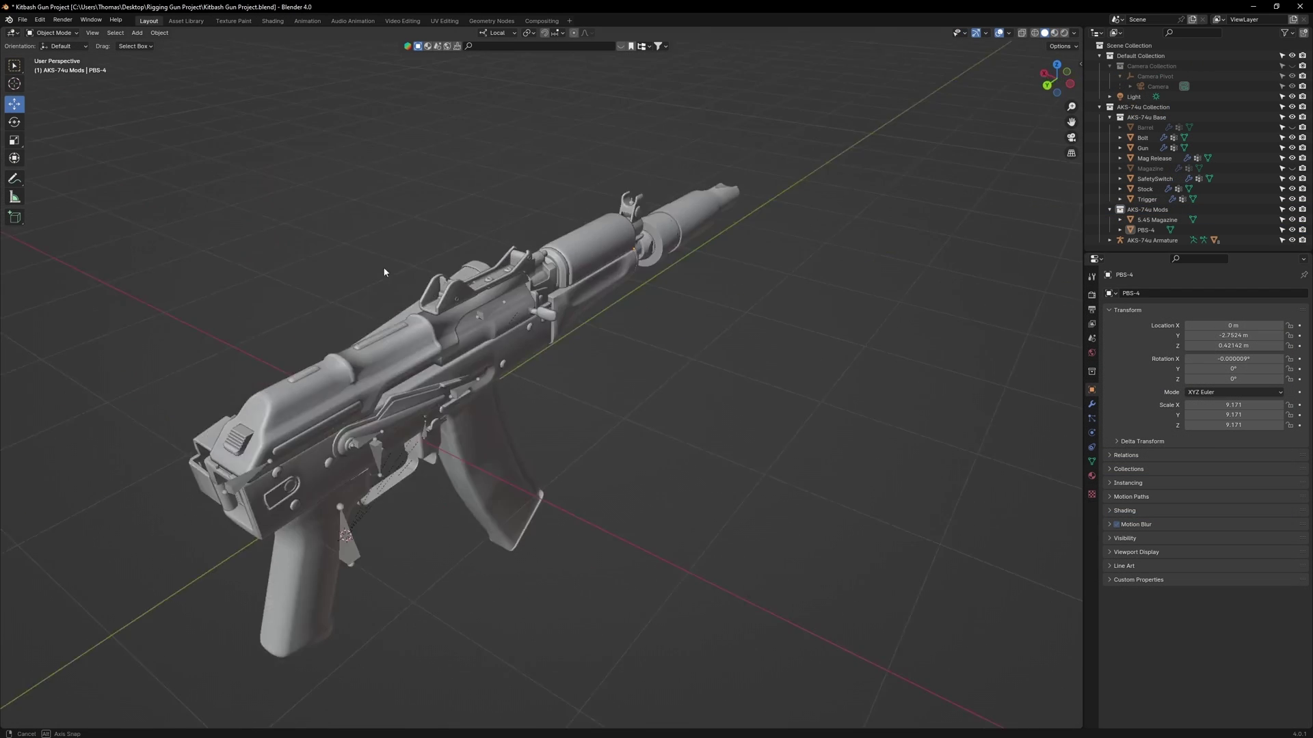
In the Layout workspace, put the armature in Pose Mode and rotate the Stock bone to unfold the stock
mouse_move(384, 272)
middle_mouse_down()
mouse_move(716, 491)
mouse_move(637, 445)
middle_mouse_up()
left_click(640, 448)
key("ctrl+Tab")
left_click(648, 457)
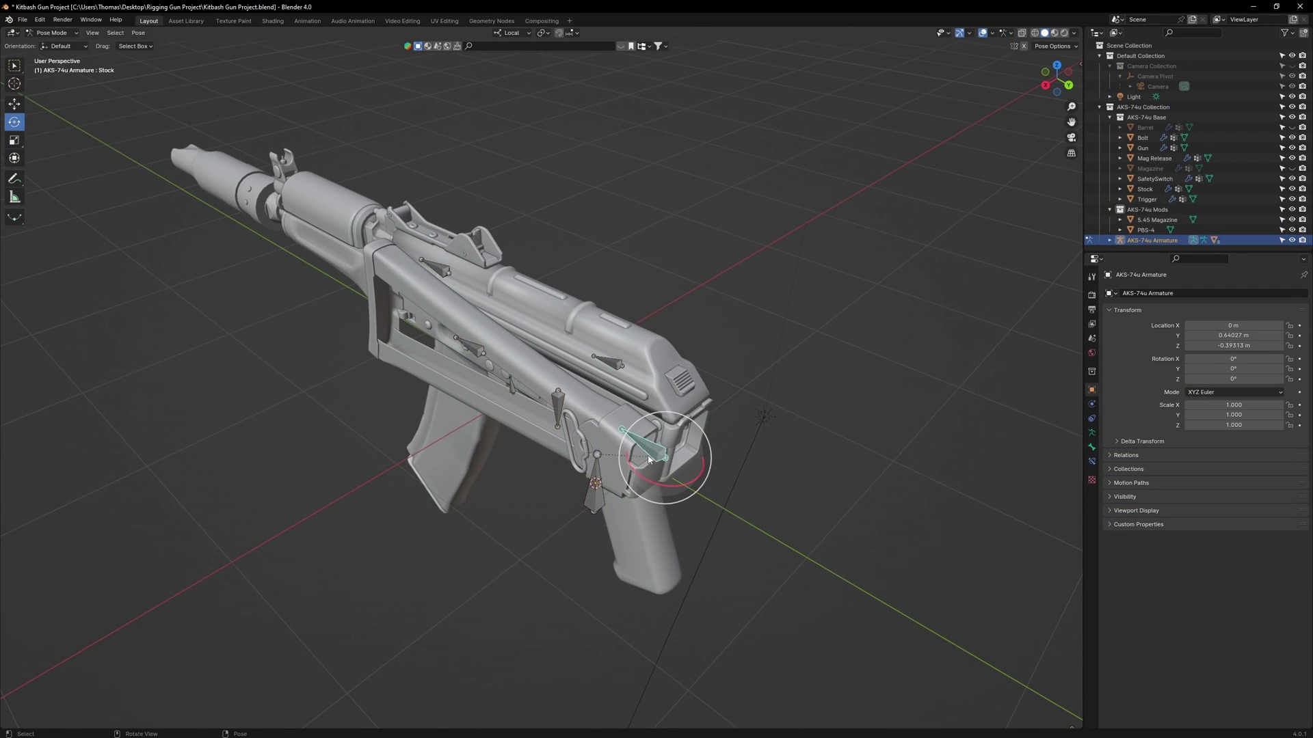
left_click_drag(648, 459, 680, 475)
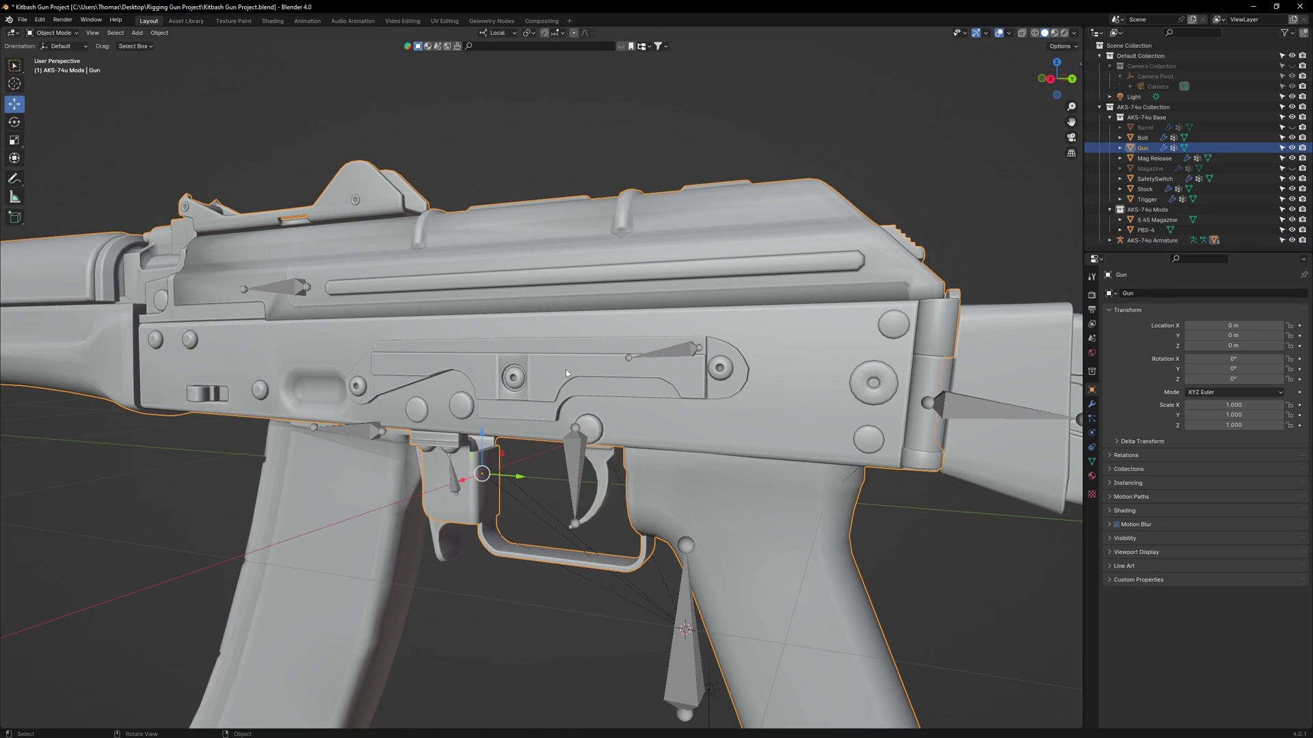
Select the linked side rail parts on the Gun's receiver in Edit Mode and separate them into their own object
key("Tab")
key("l")
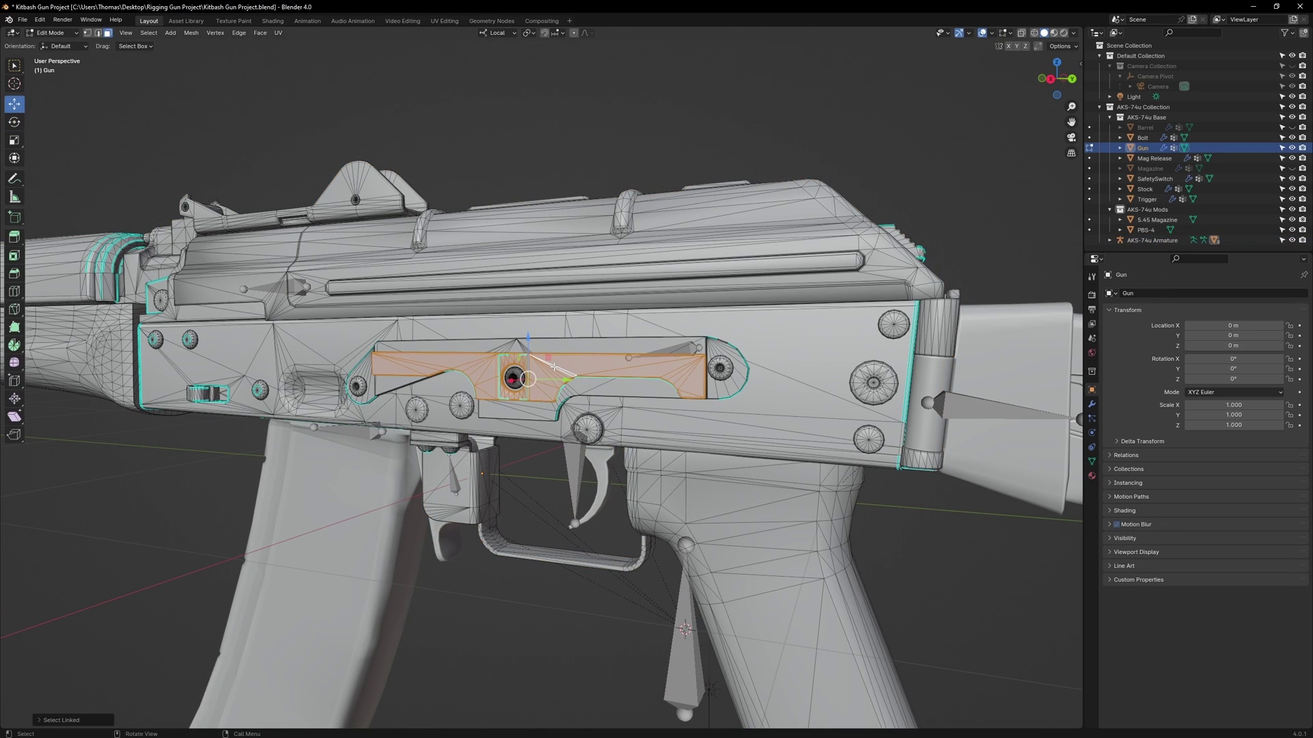
key("l")
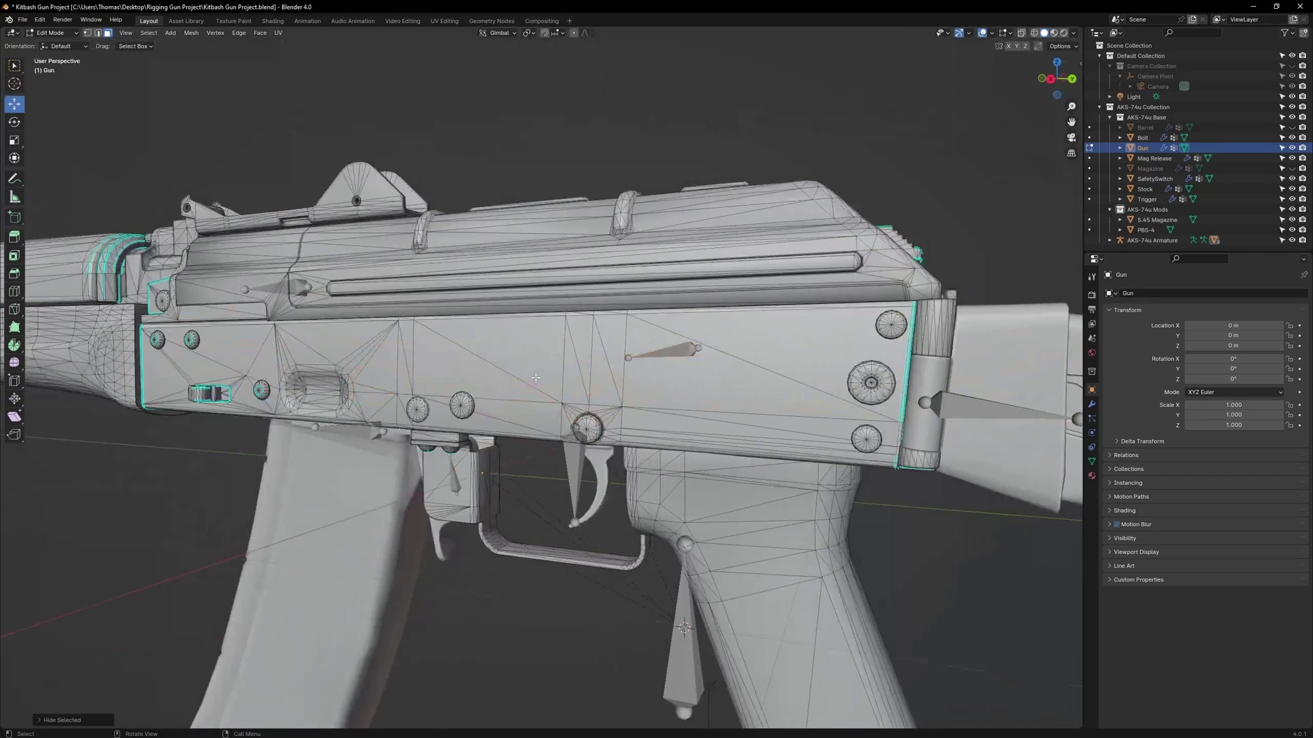
key("l")
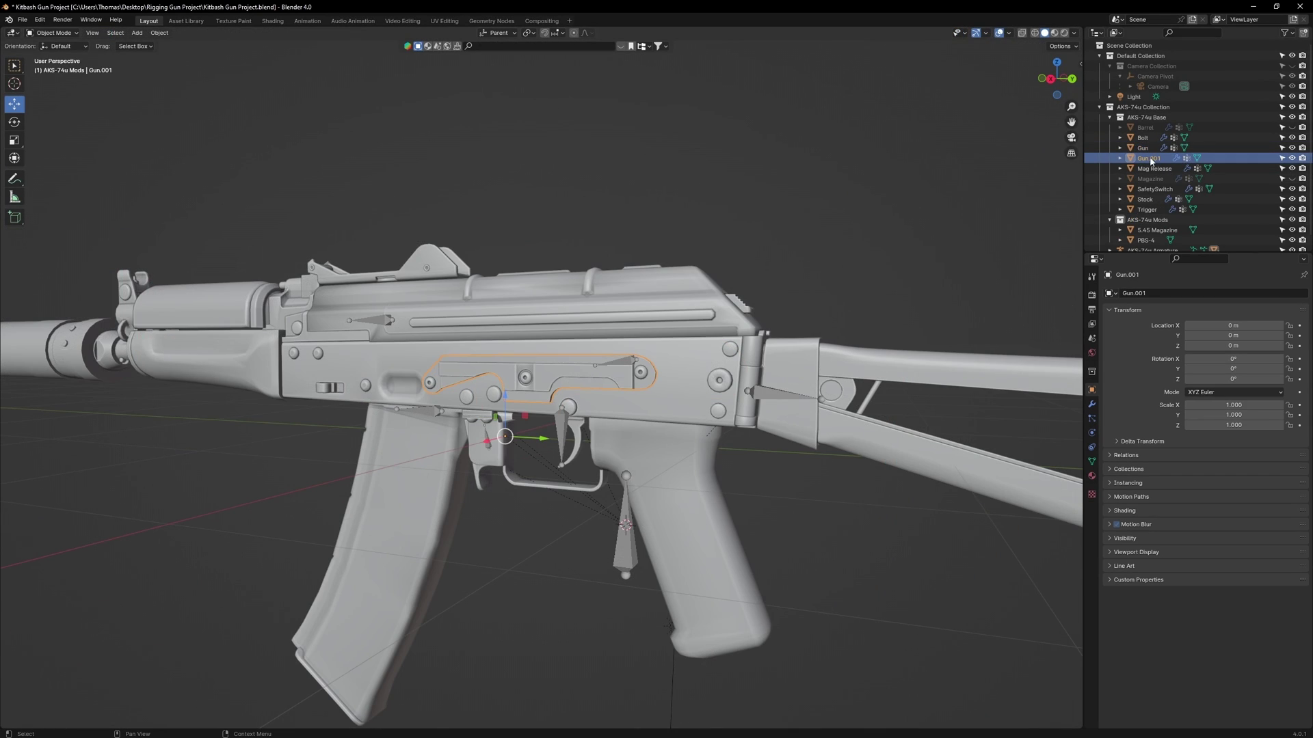
Rename the separated rail object as Side Rail and hide it
double_click(1149, 159)
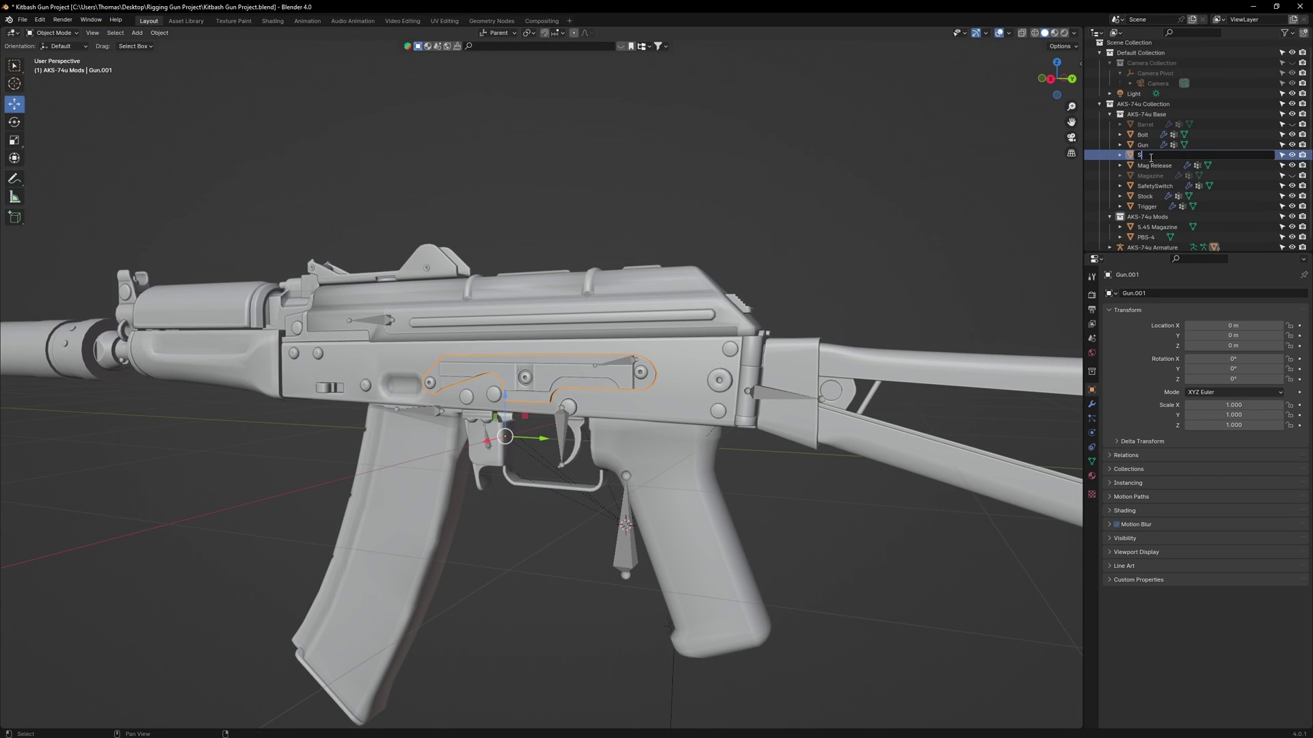
type("Side Rail")
key("Return")
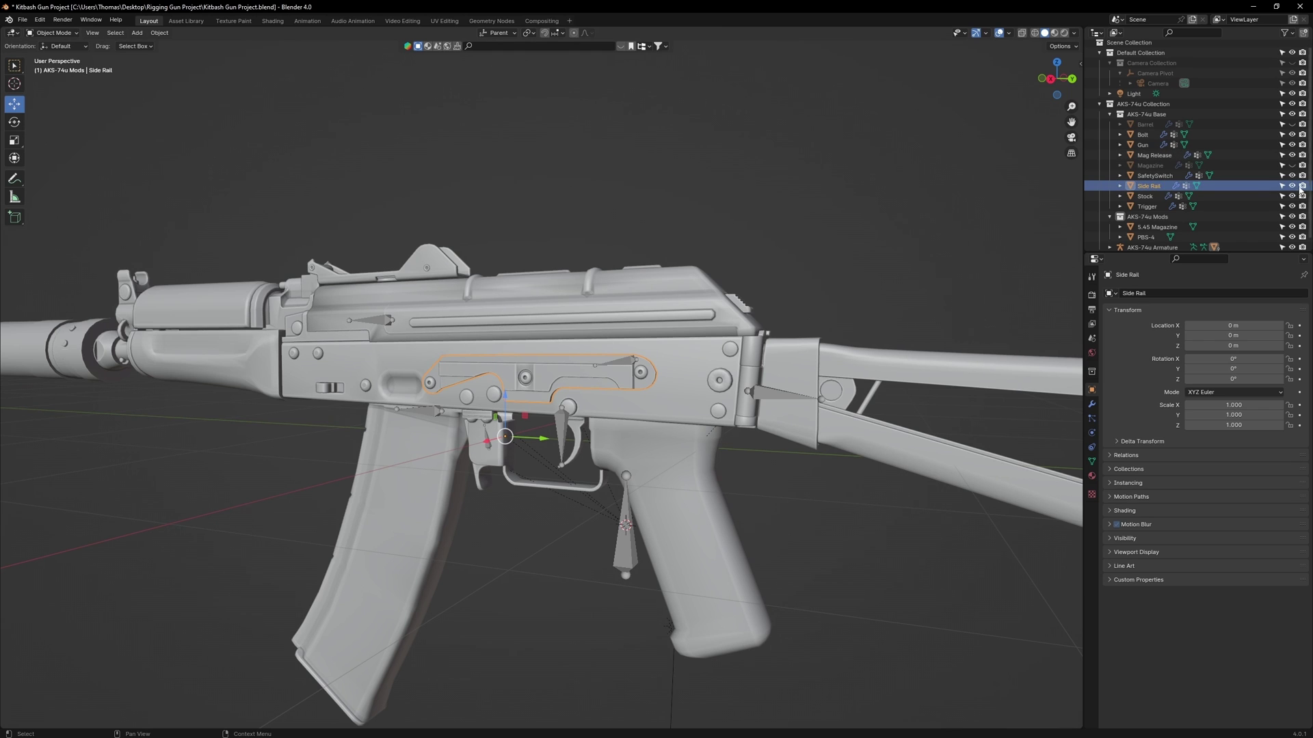
key("h")
middle_click_drag(769, 267, 851, 244)
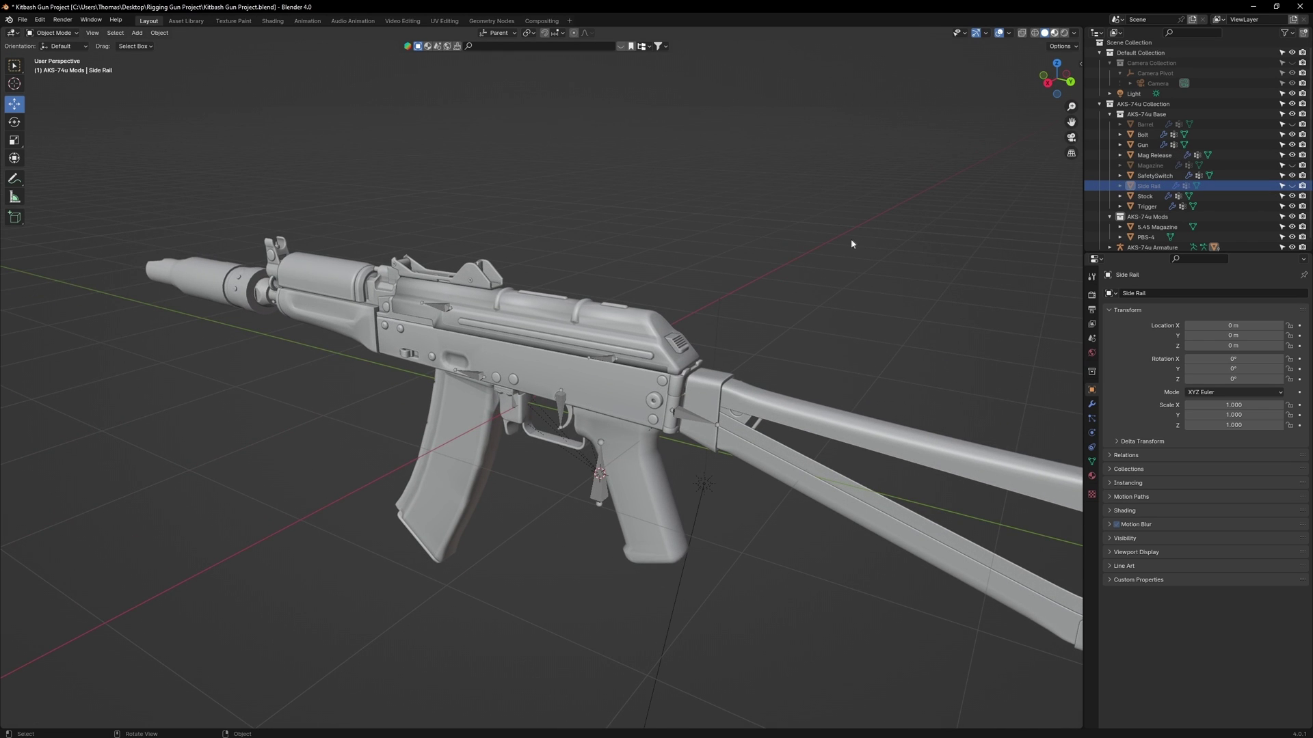
Preview the gun in Material Preview shading with overlays turned off
key("z")
key("alt+shift+z")
mouse_move(745, 298)
middle_mouse_down()
mouse_move(756, 265)
mouse_move(736, 319)
middle_mouse_up()
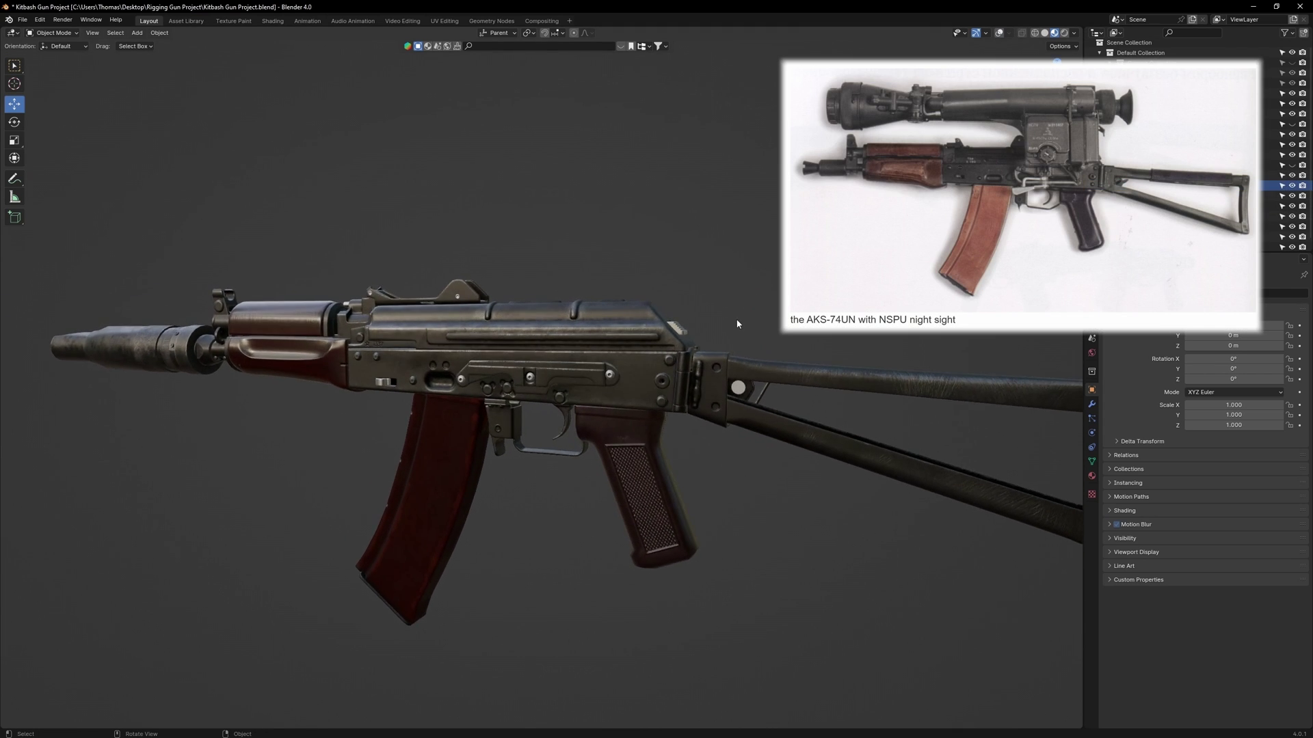
scroll(735, 320, "up", 1)
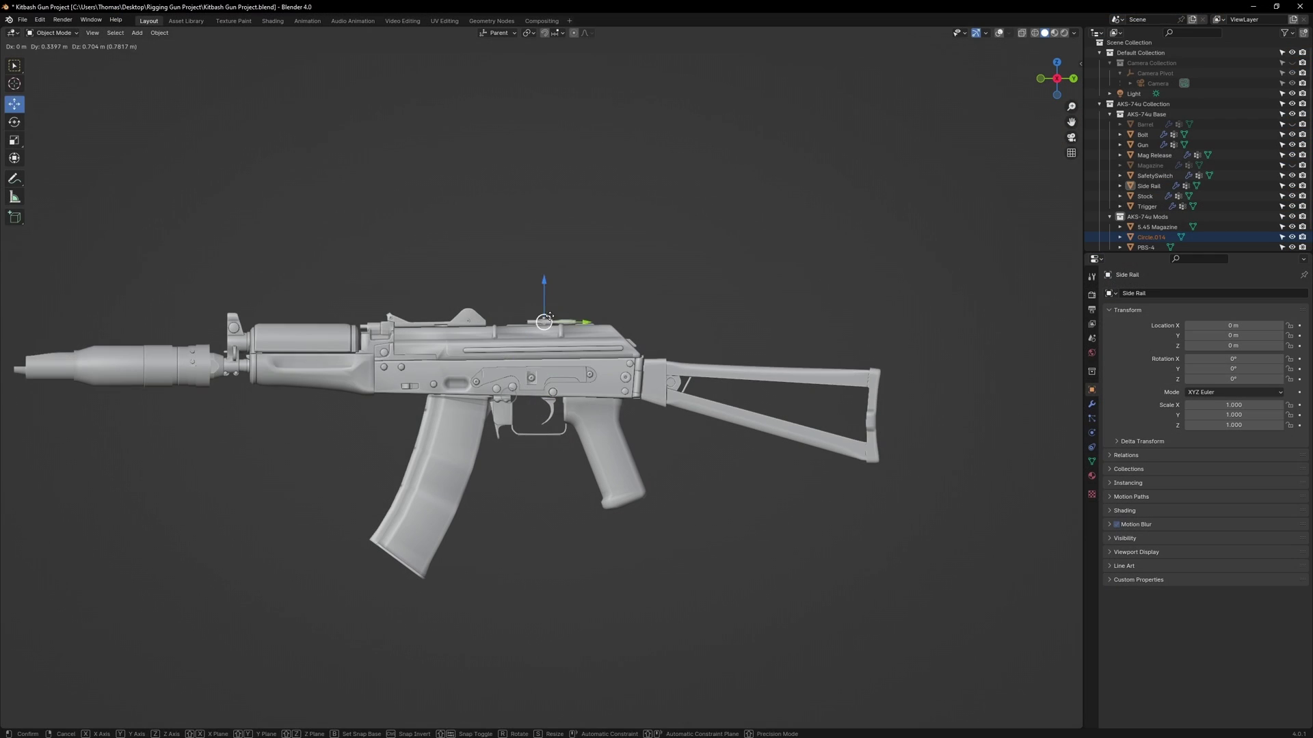
Scale up the imported sniper scope and position it above the receiver in the side view
key("s")
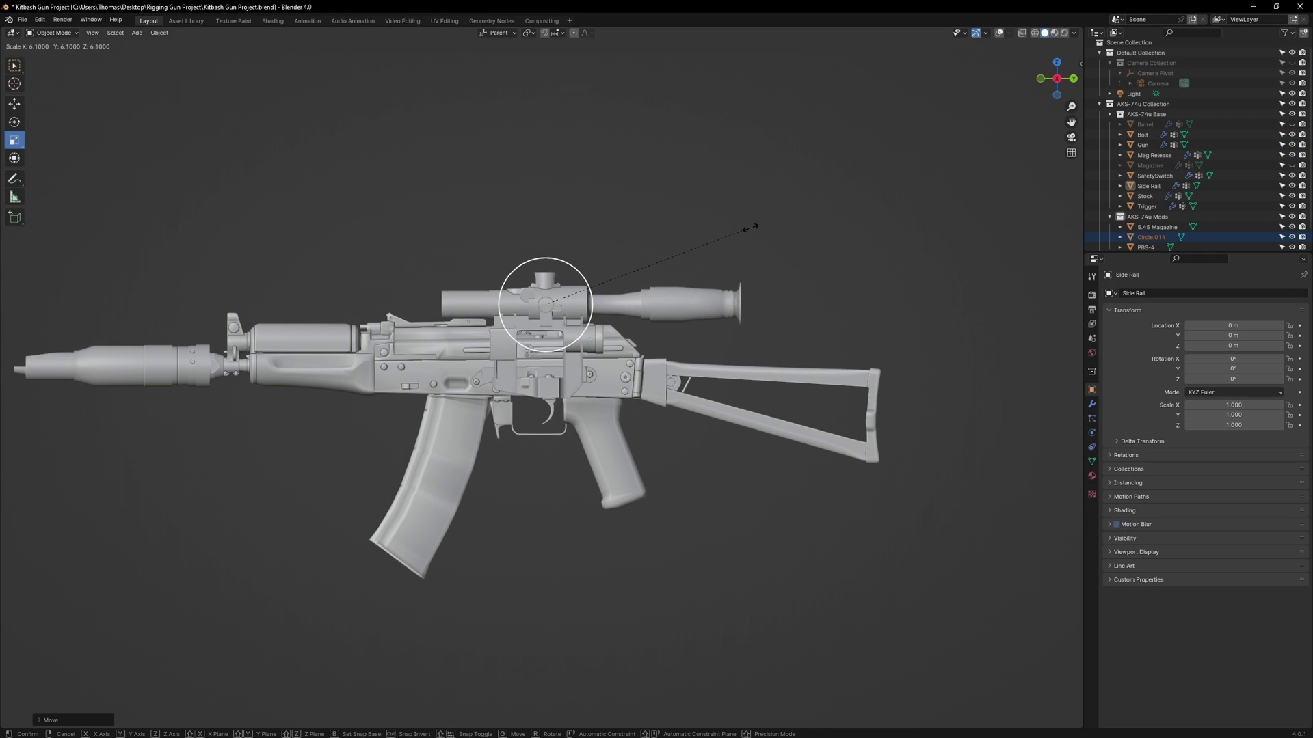
left_click(878, 180)
key("g")
left_click(862, 130)
scroll(548, 327, "up", 1)
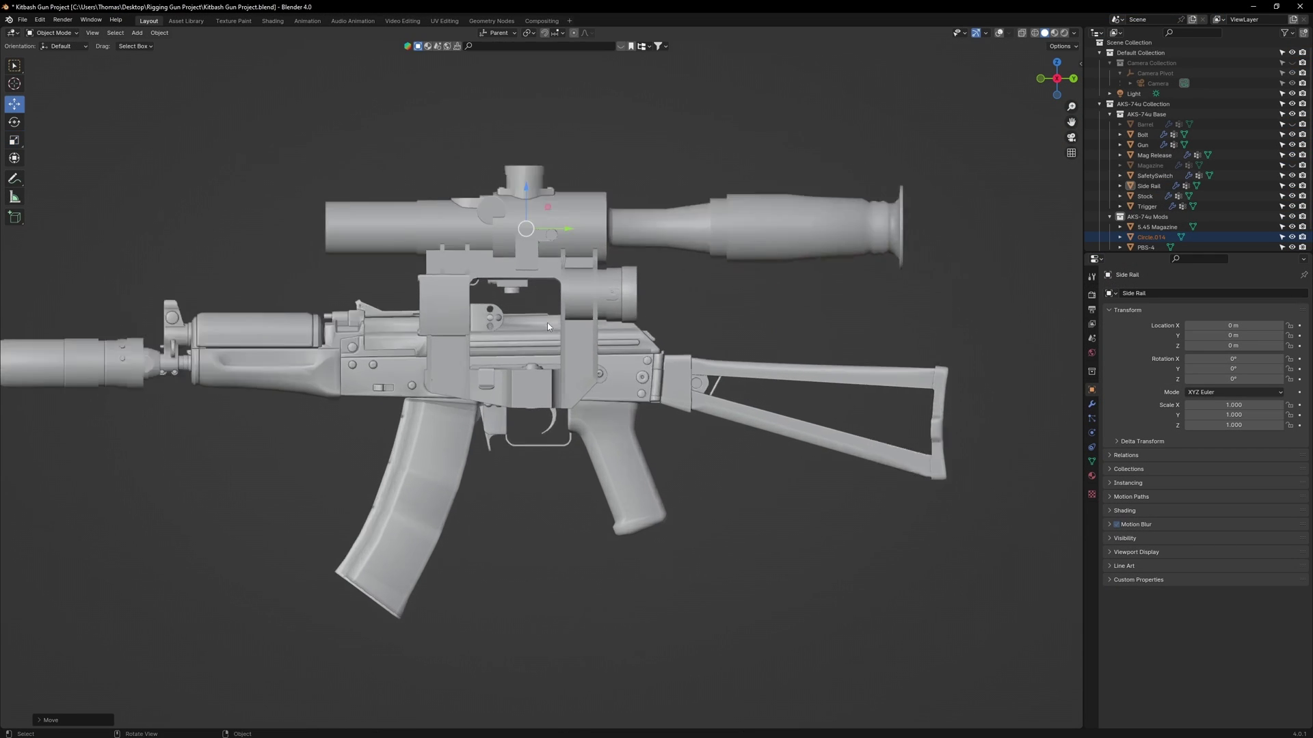
With X-ray on, refine the scope's scale, position and rotation so its mount lines up with the side rail
key("alt+z")
scroll(547, 327, "up", 4)
middle_click_drag(542, 286, 601, 331, "shift")
key("s")
mouse_move(607, 115)
left_mouse_down()
mouse_move(570, 126)
mouse_move(568, 83)
mouse_move(570, 135)
mouse_move(593, 124)
mouse_move(582, 118)
mouse_move(580, 160)
mouse_move(580, 149)
left_mouse_up()
key("g")
key("shift+space")
key("r")
left_click(598, 132)
Turn X-ray off and nudge the scope until its mount sits against the receiver's side rail
scroll(598, 131, "up", 1)
key("shift+space")
key("g")
key("alt+z")
middle_click_drag(580, 149, 576, 491)
left_click_drag(589, 530, 588, 546)
mouse_move(588, 546)
middle_mouse_down()
mouse_move(608, 342)
mouse_move(608, 383)
middle_mouse_up()
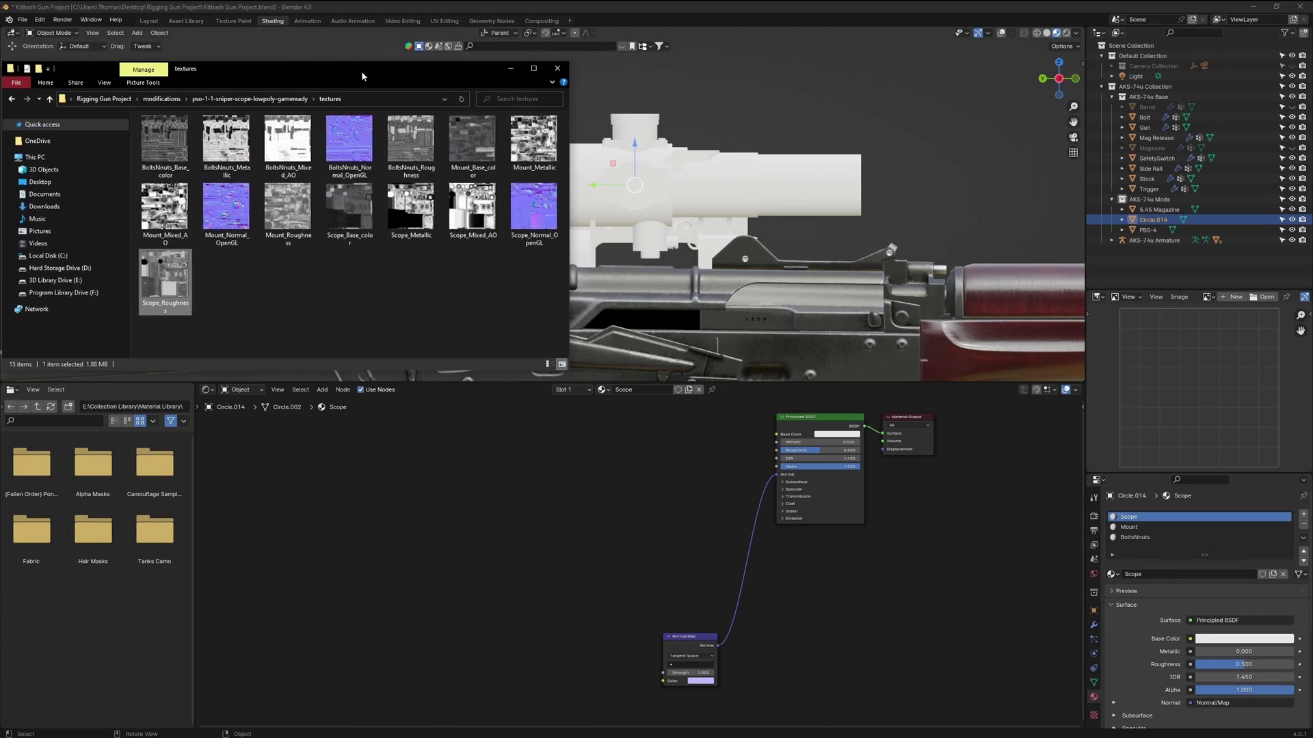
Bring the five Scope texture images from the textures folder into the Scope material
left_click_drag(349, 208, 432, 449)
left_click_drag(410, 208, 288, 451)
left_click_drag(472, 208, 357, 469)
left_click_drag(533, 208, 452, 545)
left_click_drag(165, 277, 331, 586)
Connect the Scope normal, roughness and metallic textures as Non-Color, and feed base color and AO through a Multiply node into Base Color
left_click(504, 551)
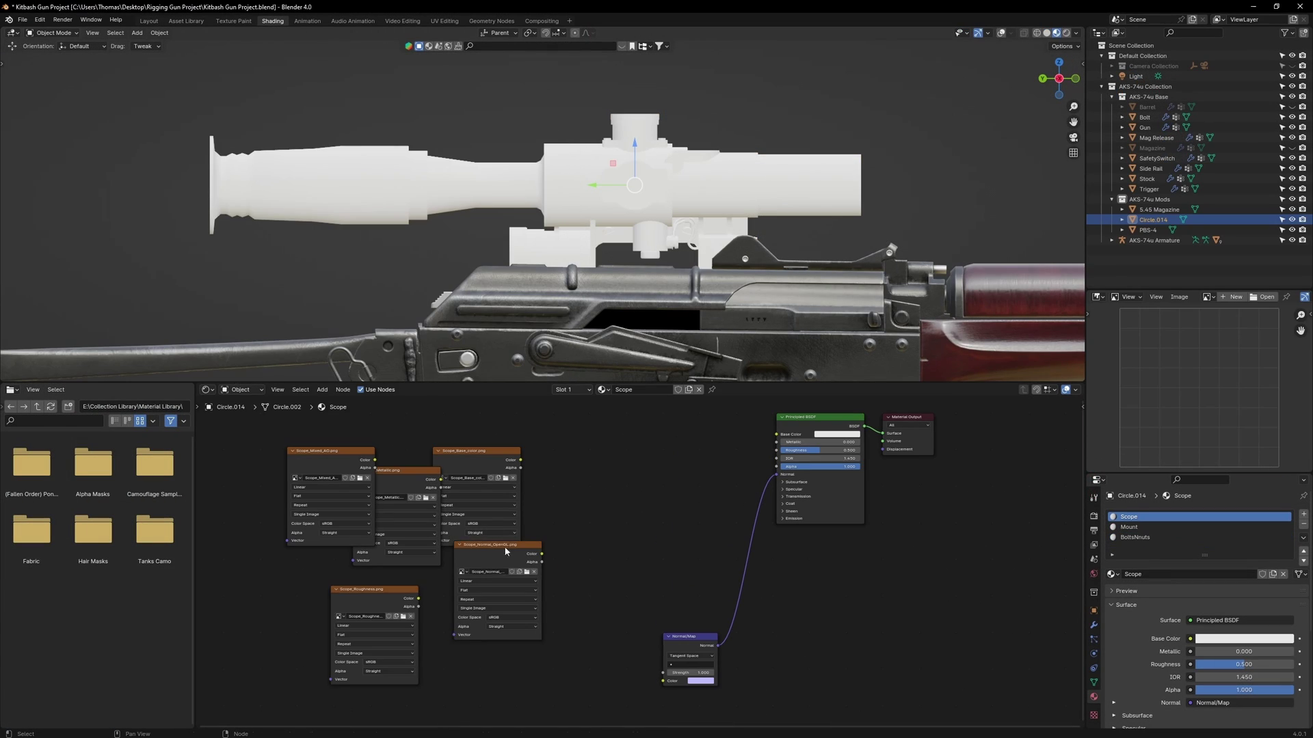
left_click_drag(504, 551, 565, 646)
left_click(625, 554)
left_click(695, 614)
left_click(556, 545)
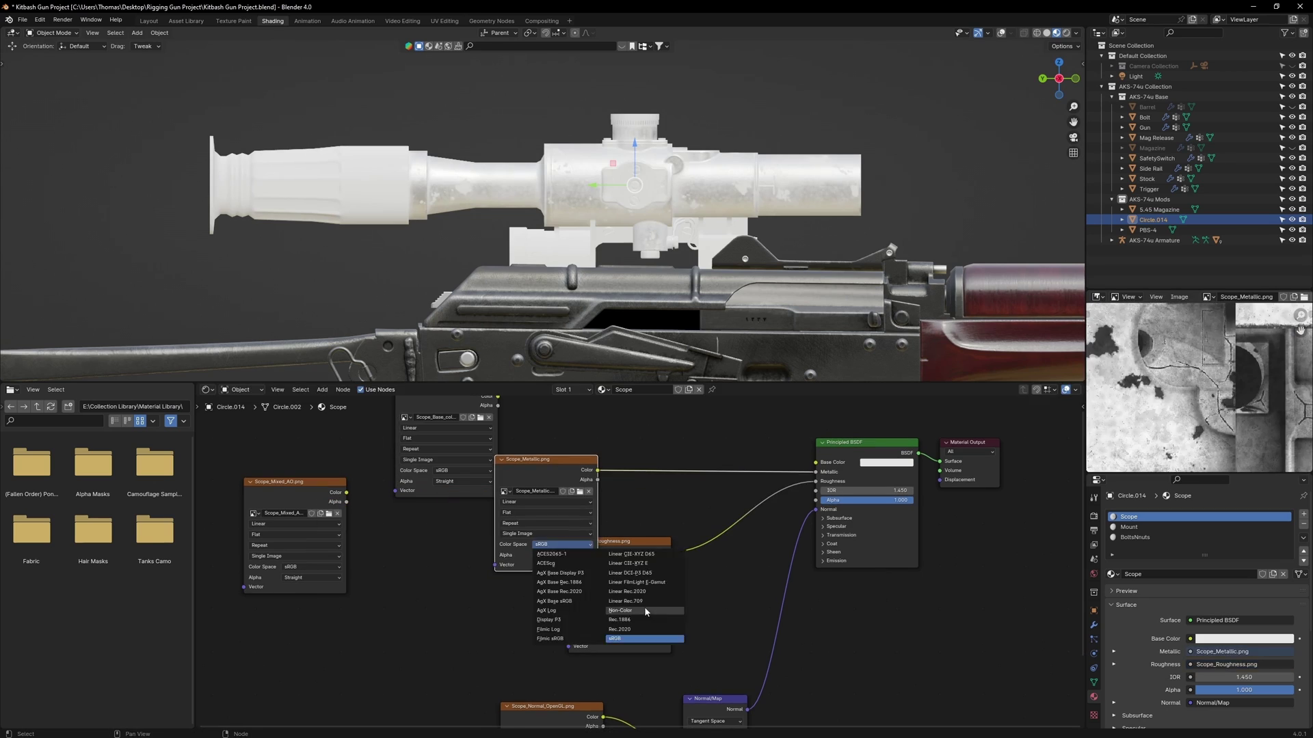
left_click(645, 609)
left_click_drag(682, 443, 909, 583)
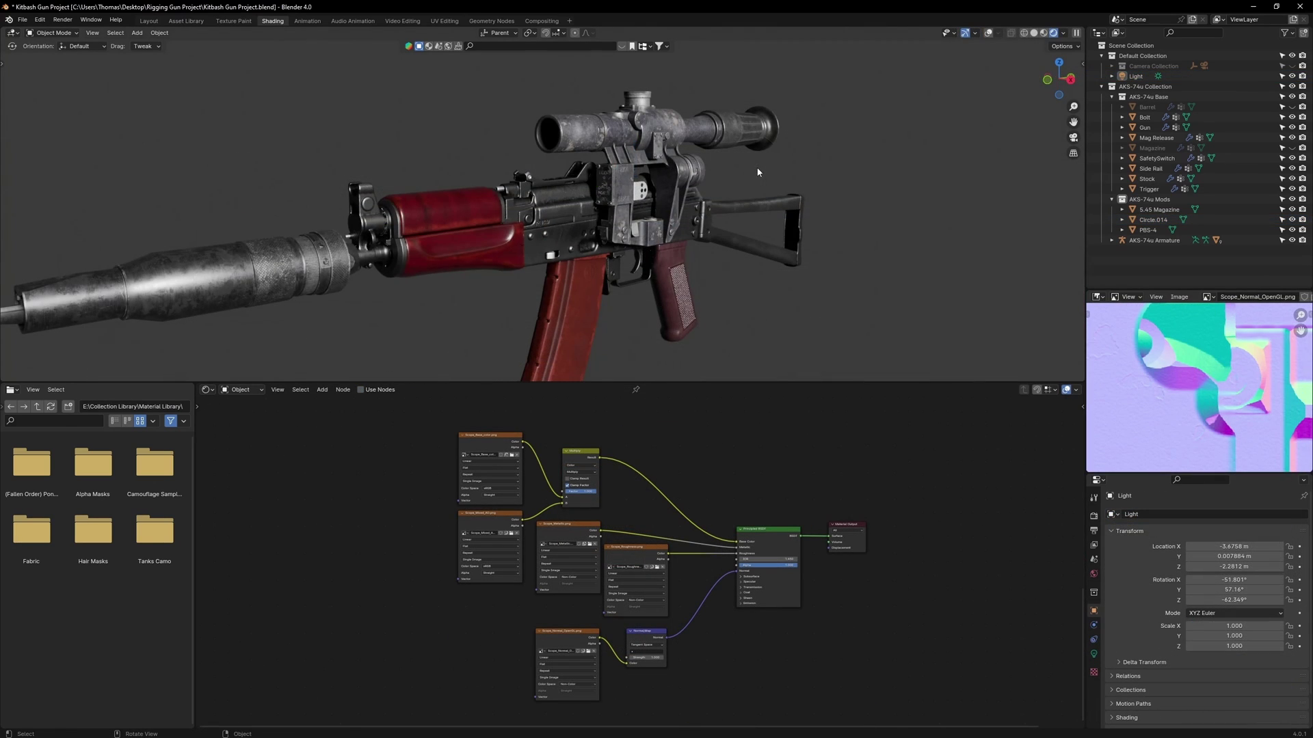
middle_click_drag(821, 183, 657, 188)
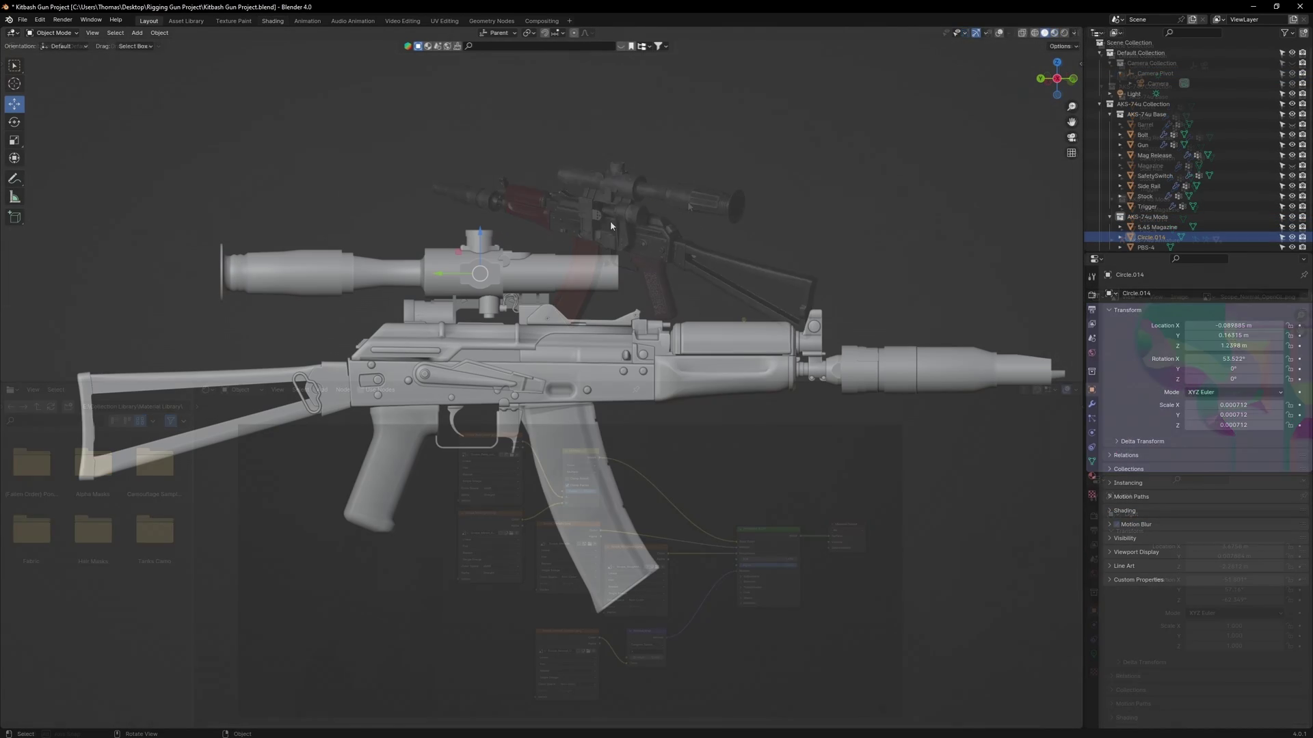
Rename the scope object Circle.014 as PSU Scope
scroll(1147, 237, "down", 1)
double_click(1148, 220)
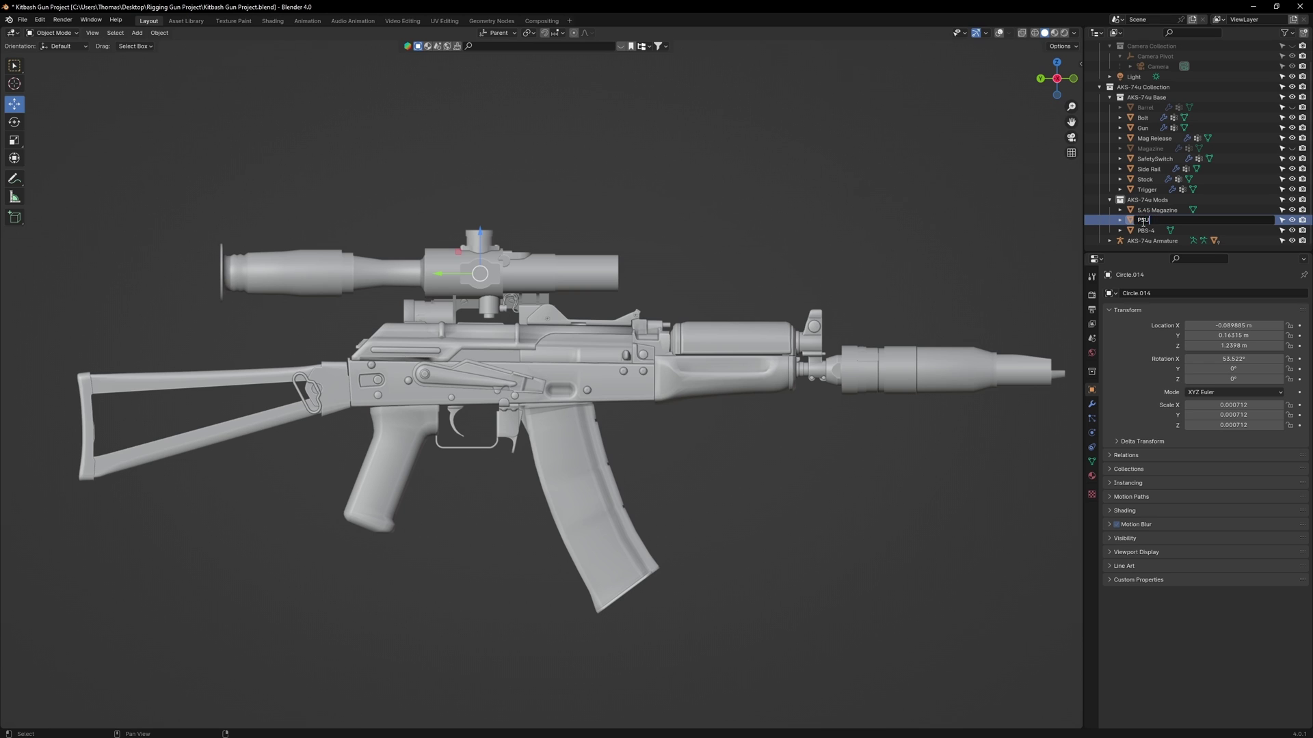
type("PSU Scope")
key("Return")
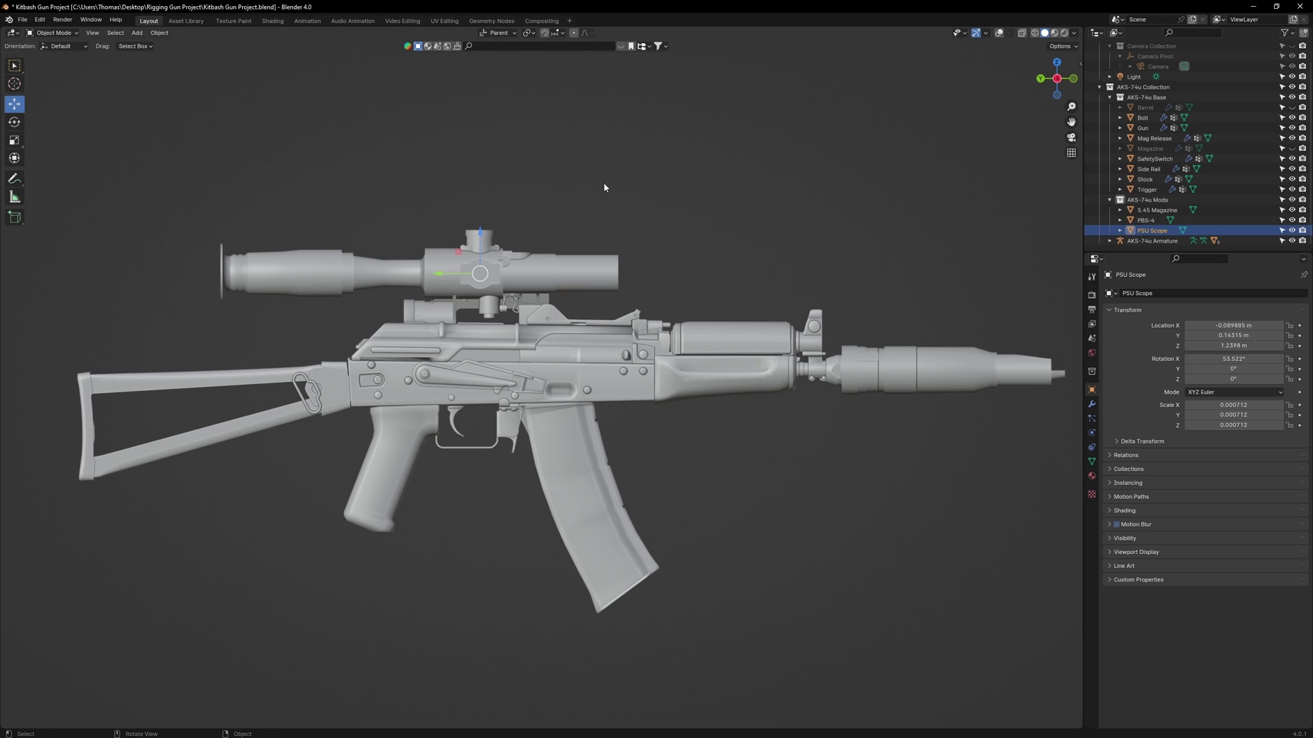
Copy the Gun's modifiers to the PSU Scope, 5.45 Magazine and PBS-4, and open the magazine's modifier settings
key("ctrl+KP_3")
left_click(655, 437, "shift")
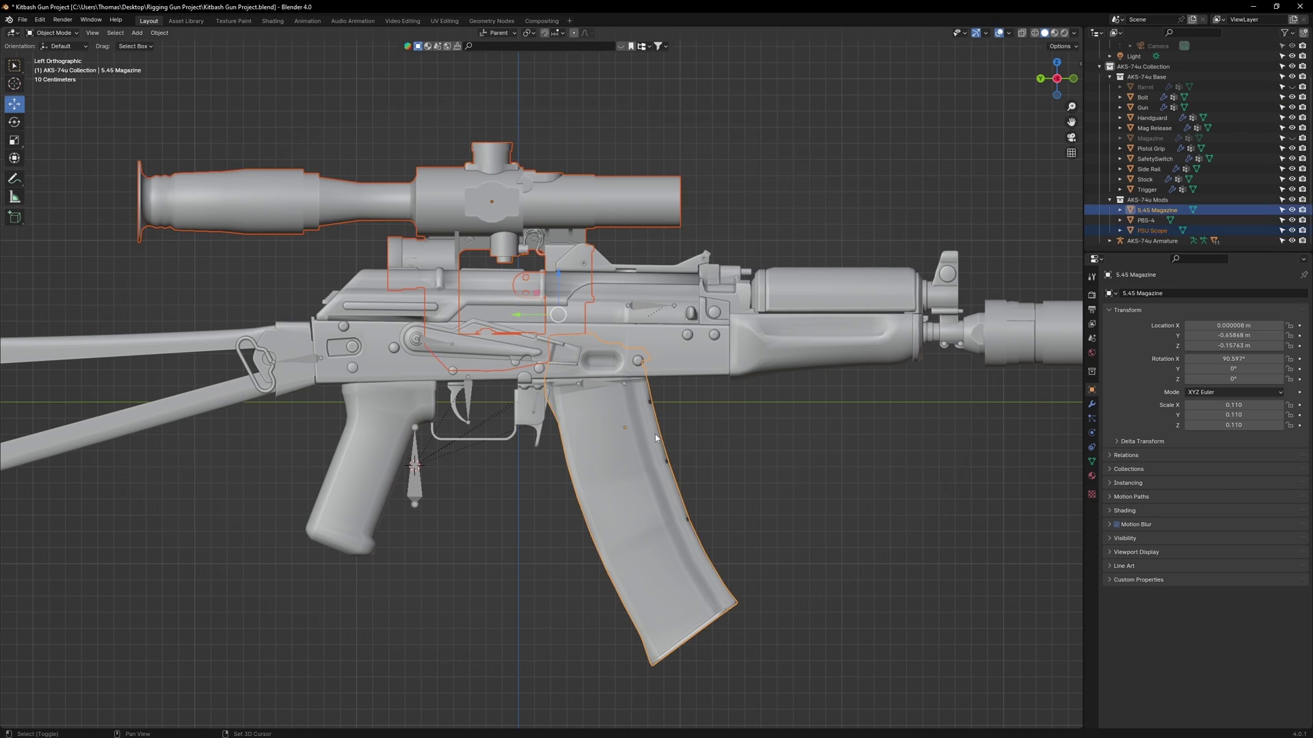
left_click(1027, 319, "shift")
left_click(688, 359, "shift")
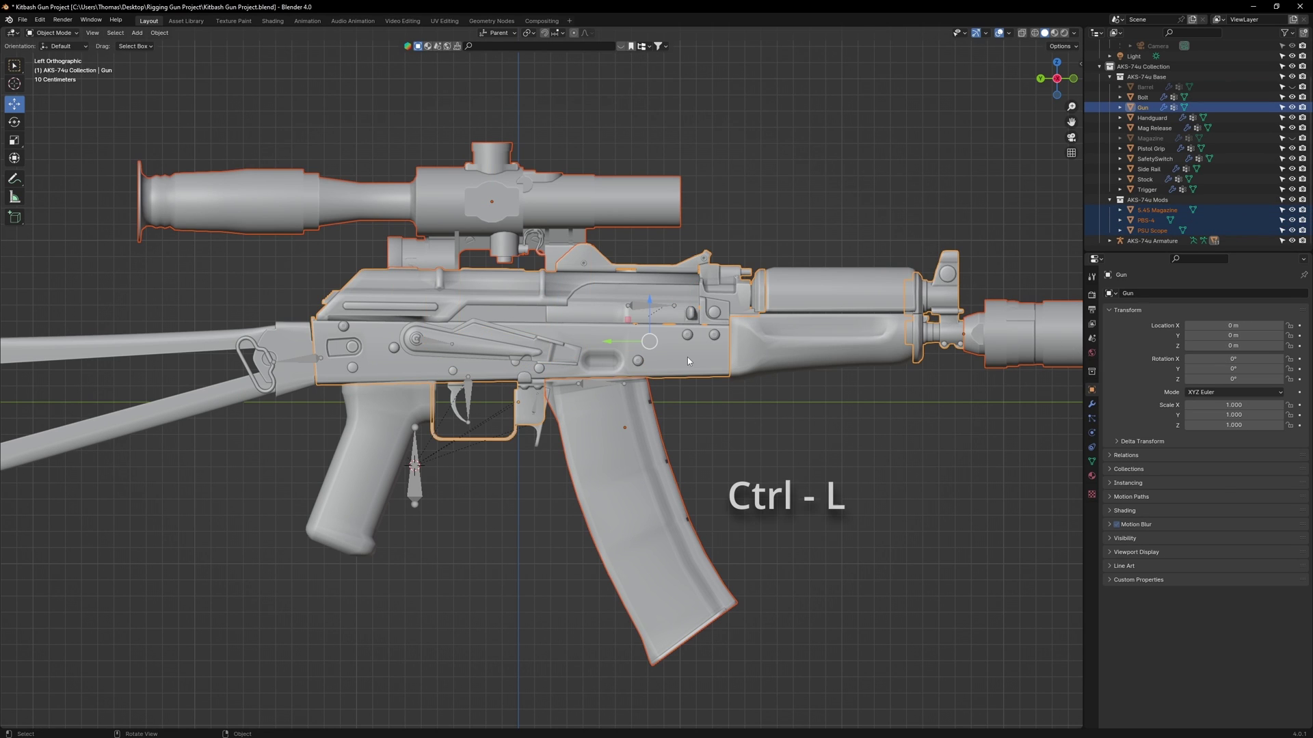
key("ctrl+l")
left_click(683, 443)
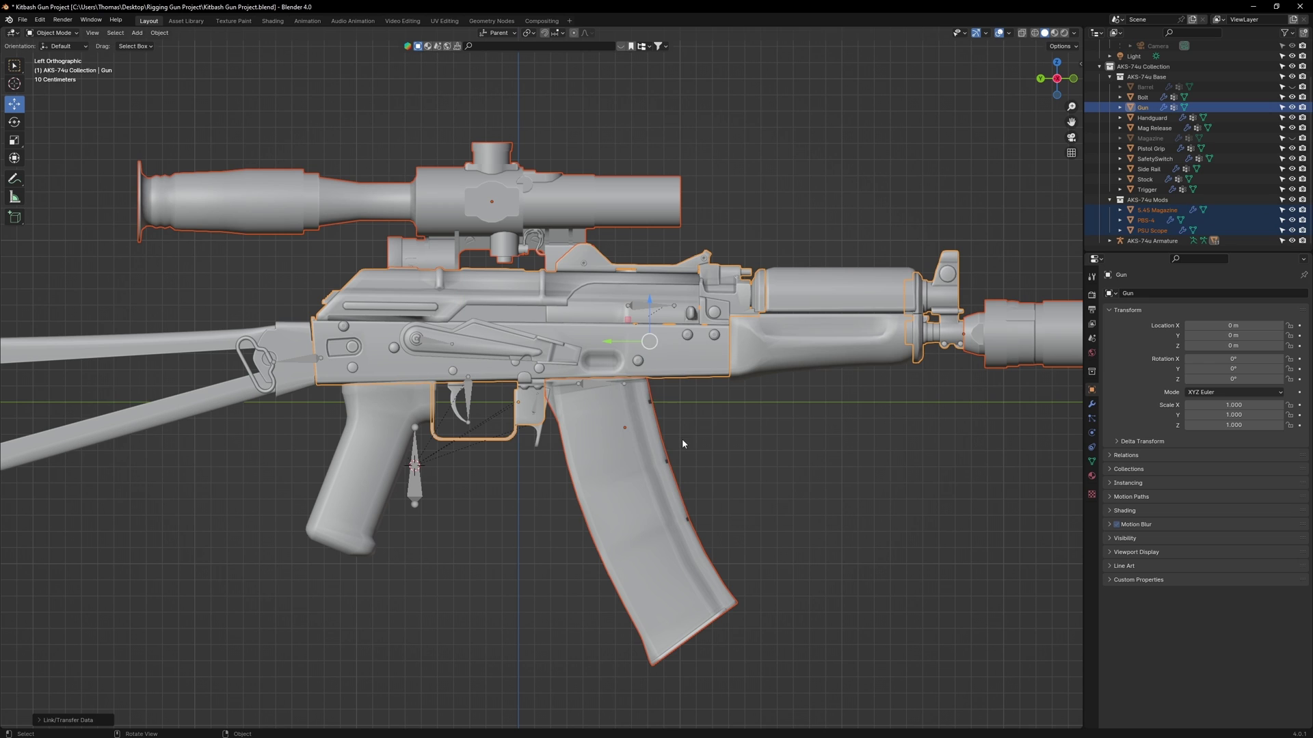
left_click(624, 489)
left_click(1094, 403)
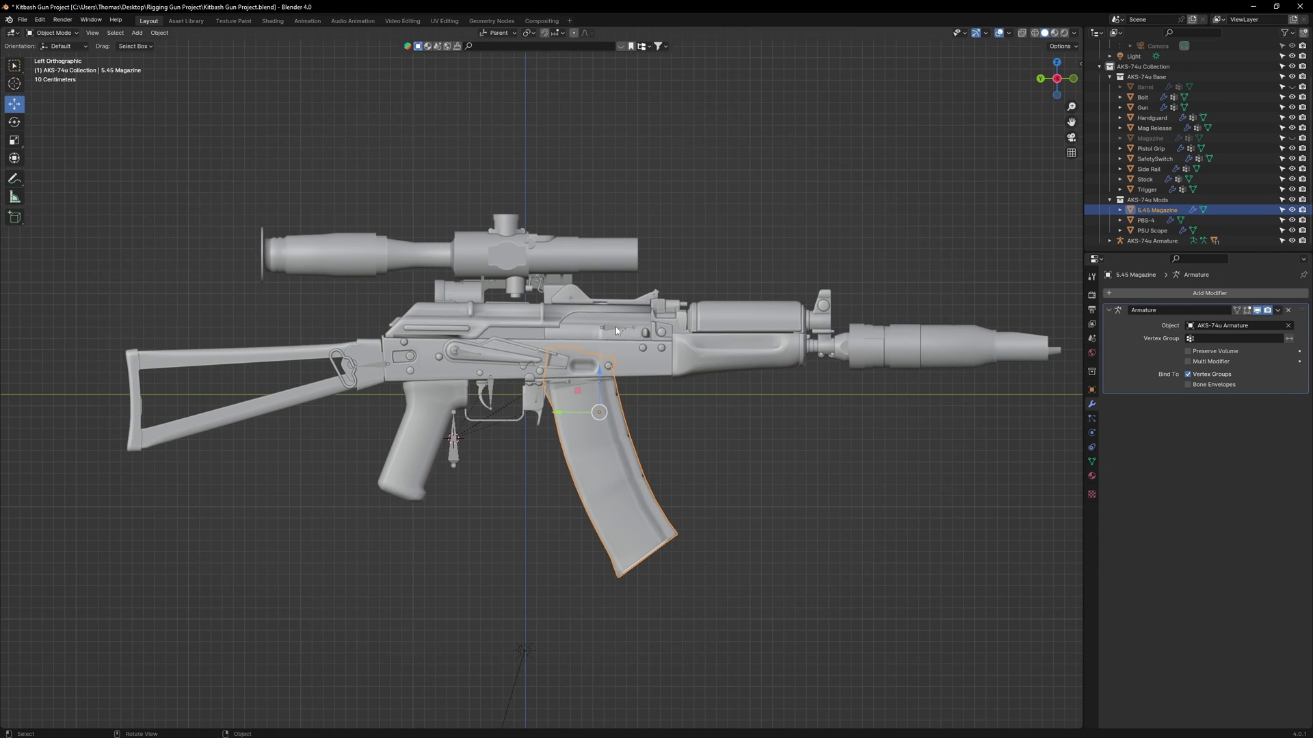
Select the armature and PSU Scope, enter Weight Paint mode and fill the scope's weights for the Base bone
left_click(594, 310)
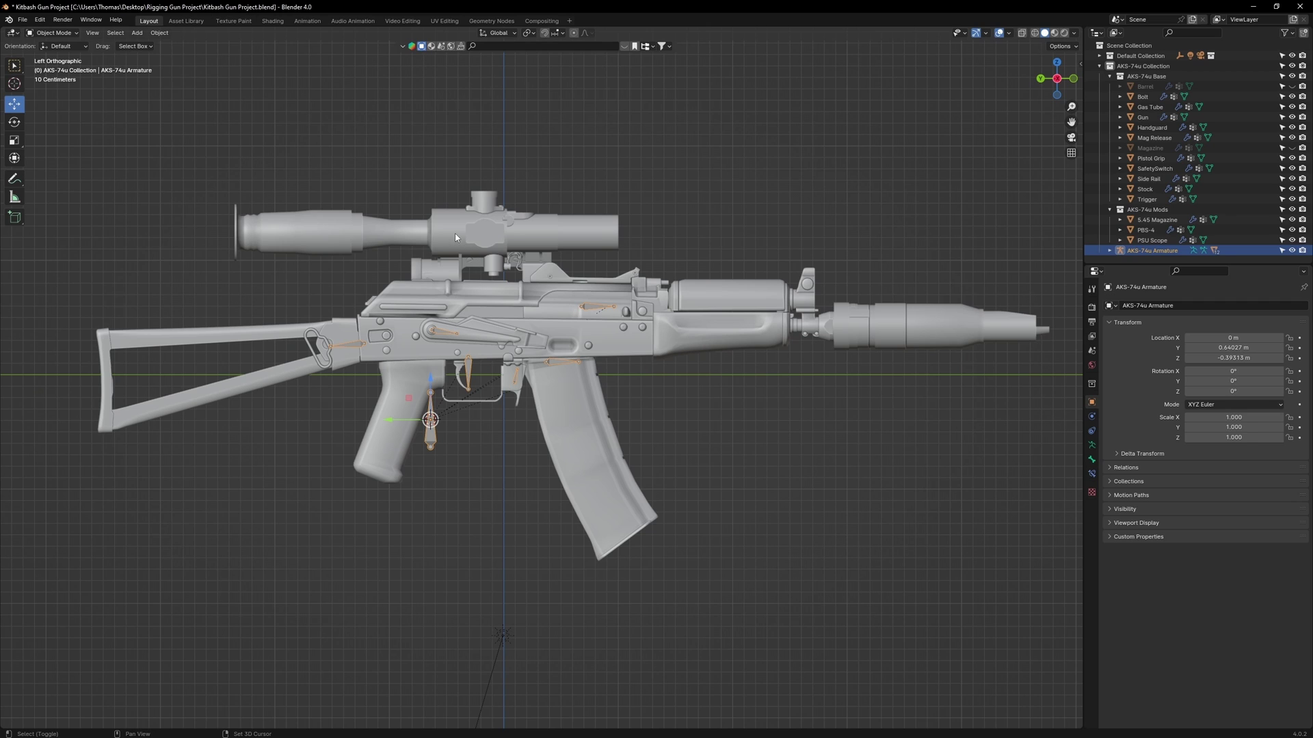
left_click(399, 230, "shift")
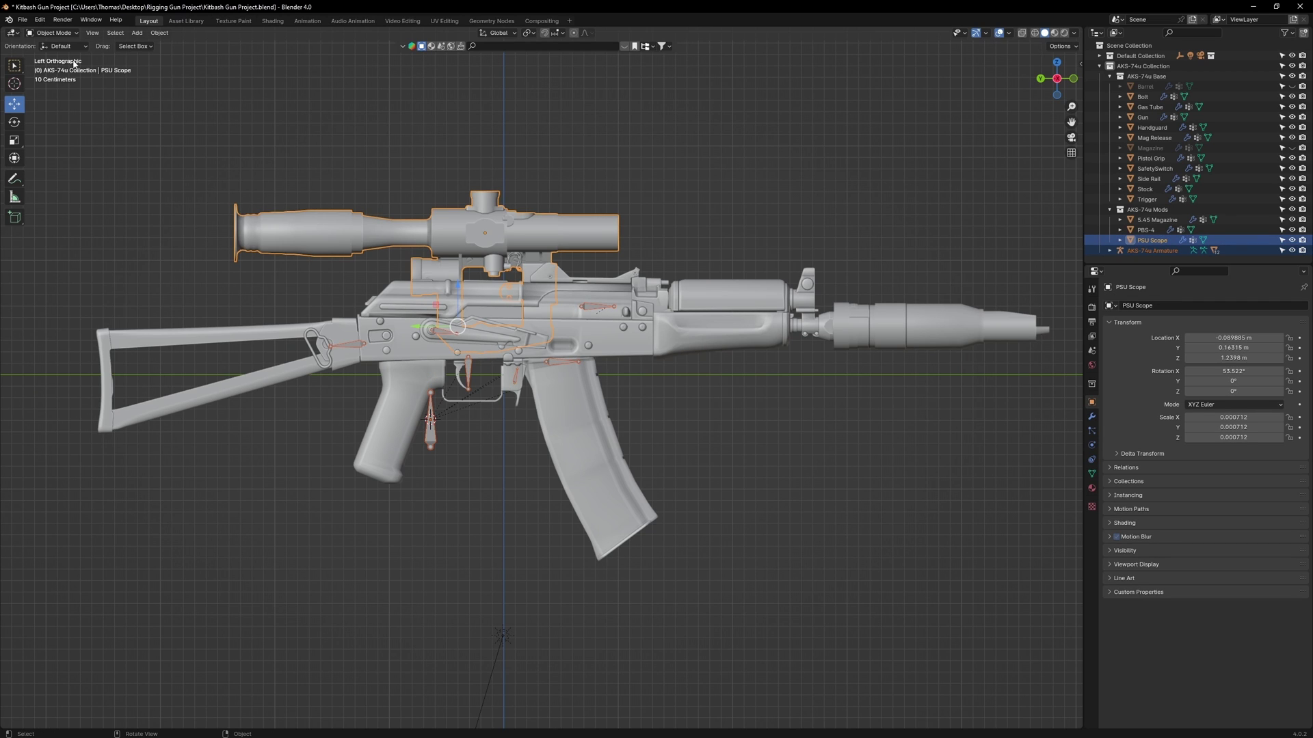
left_click(61, 34)
left_click(63, 87)
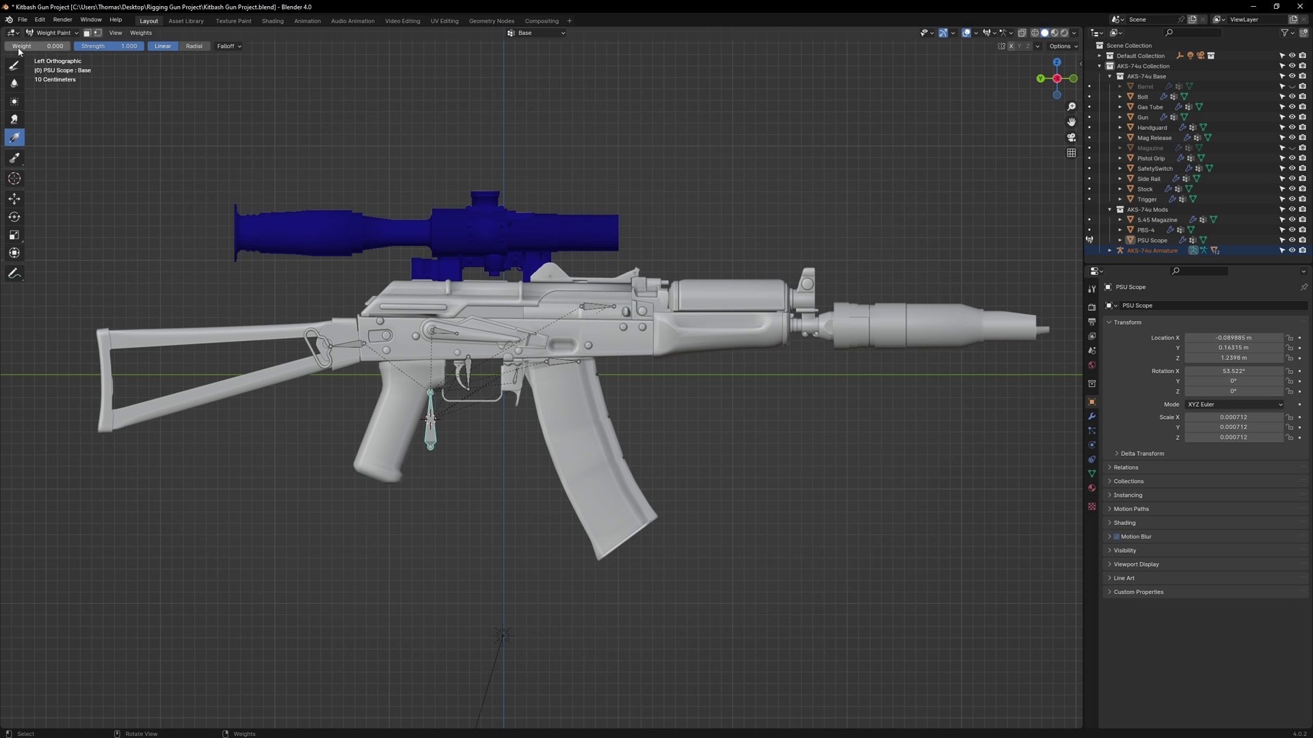
key("ctrl+x")
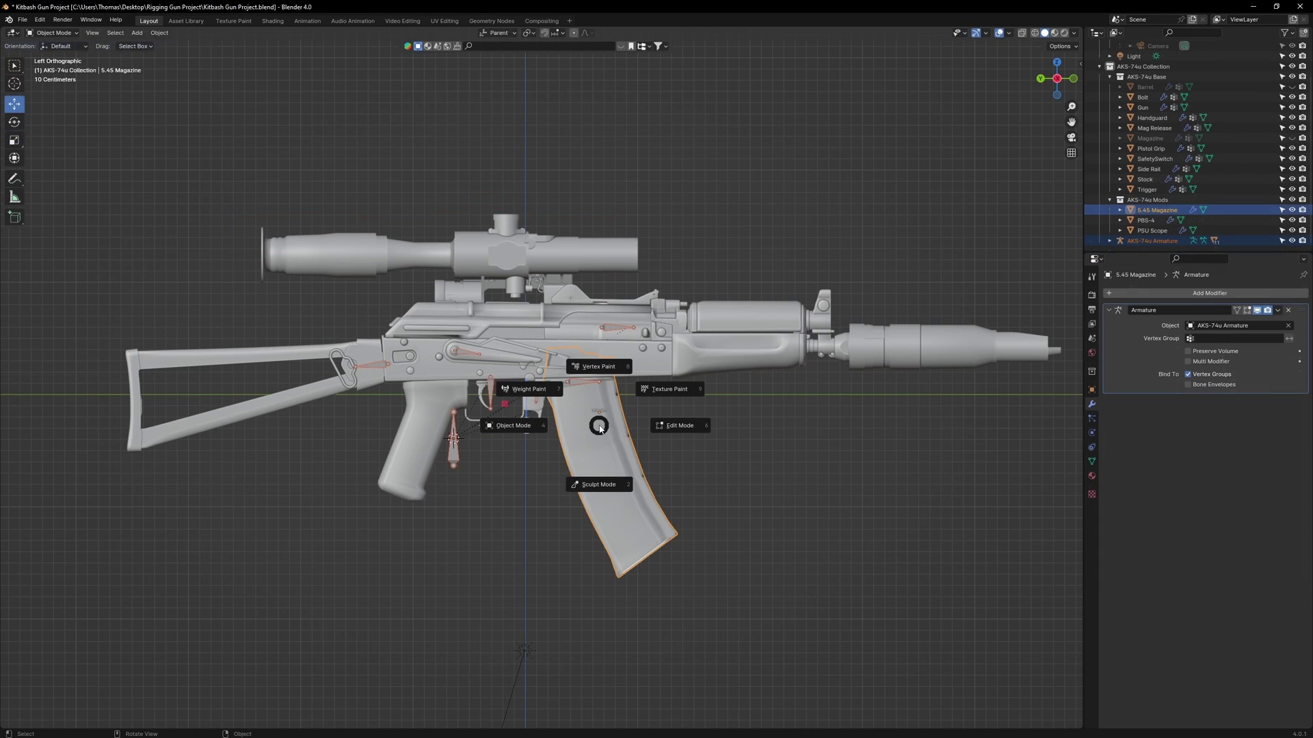
Fill the 5.45 Magazine with weight 1.000 for the Magazine bone, and give the whole PBS-4 full weight
left_click(581, 385)
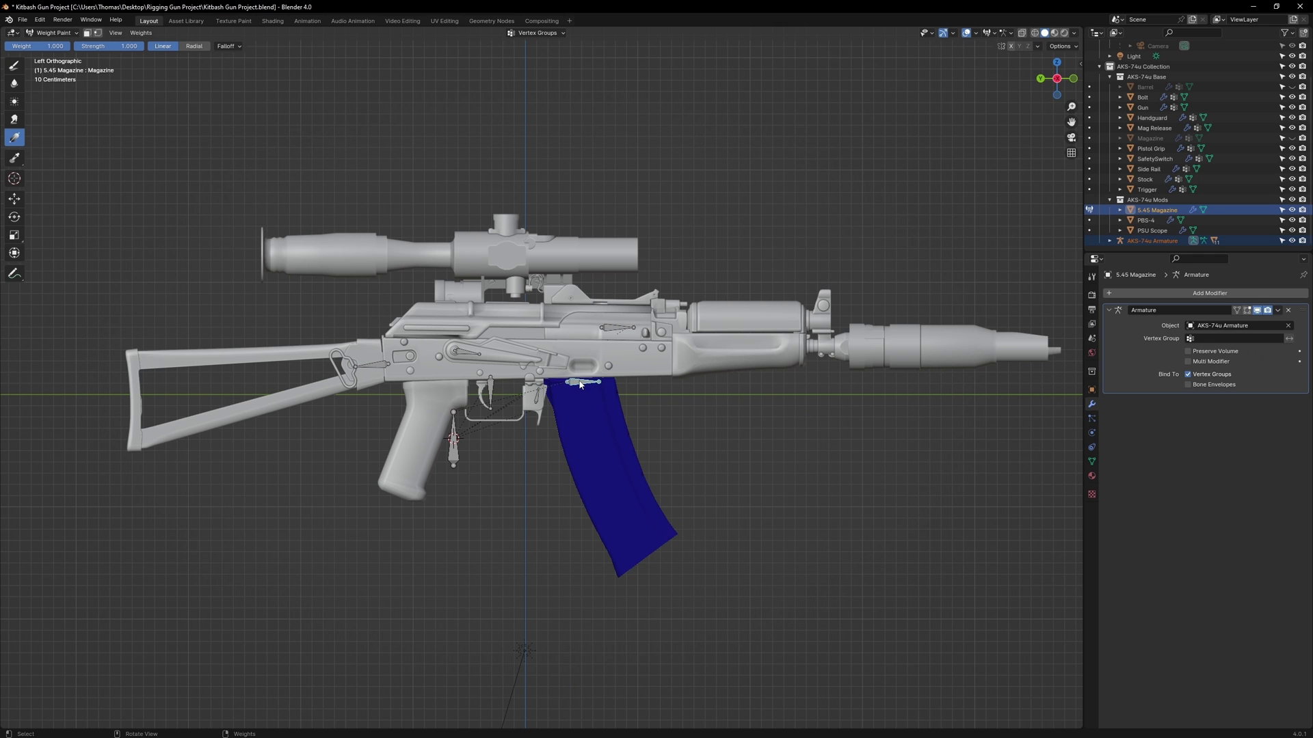
left_click_drag(579, 384, 563, 382)
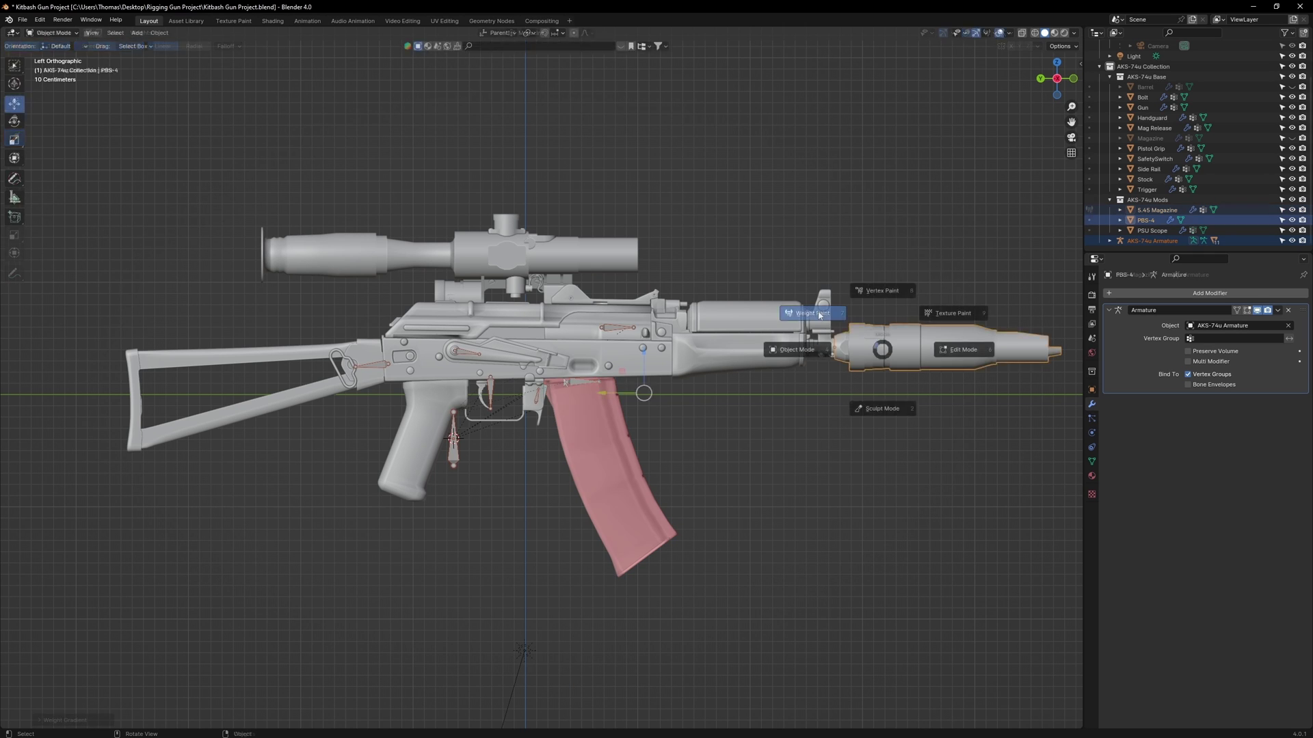
key("ctrl+x")
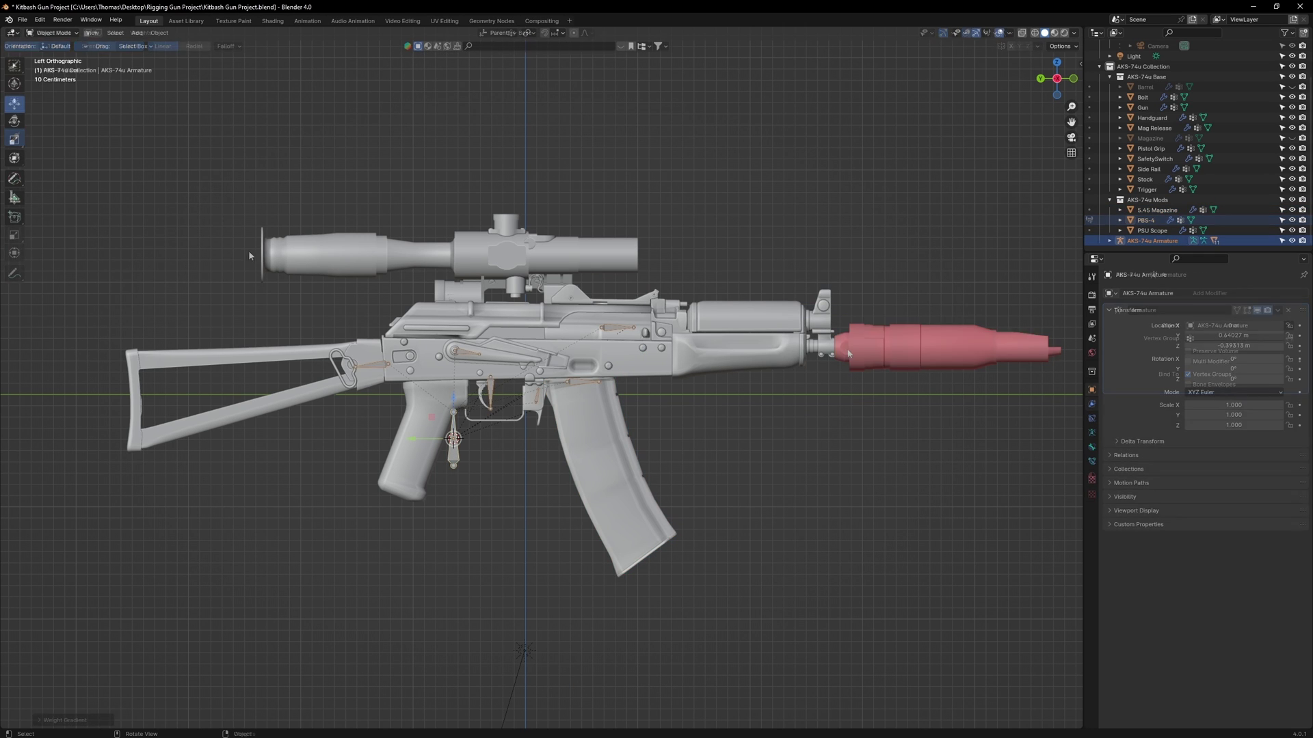
Enter Pose Mode on the armature, test the magazine's binding by moving the Magazine bone downward, and undo the move
left_click(51, 32)
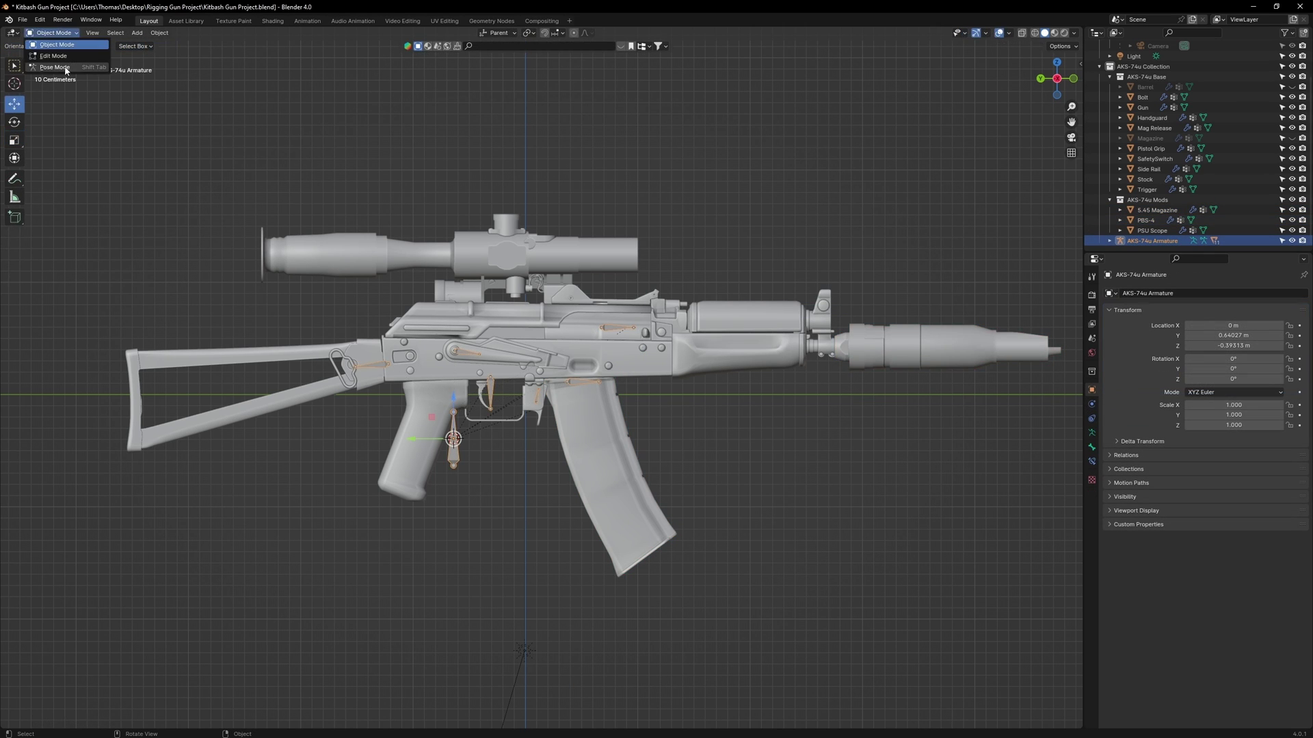
left_click(51, 72)
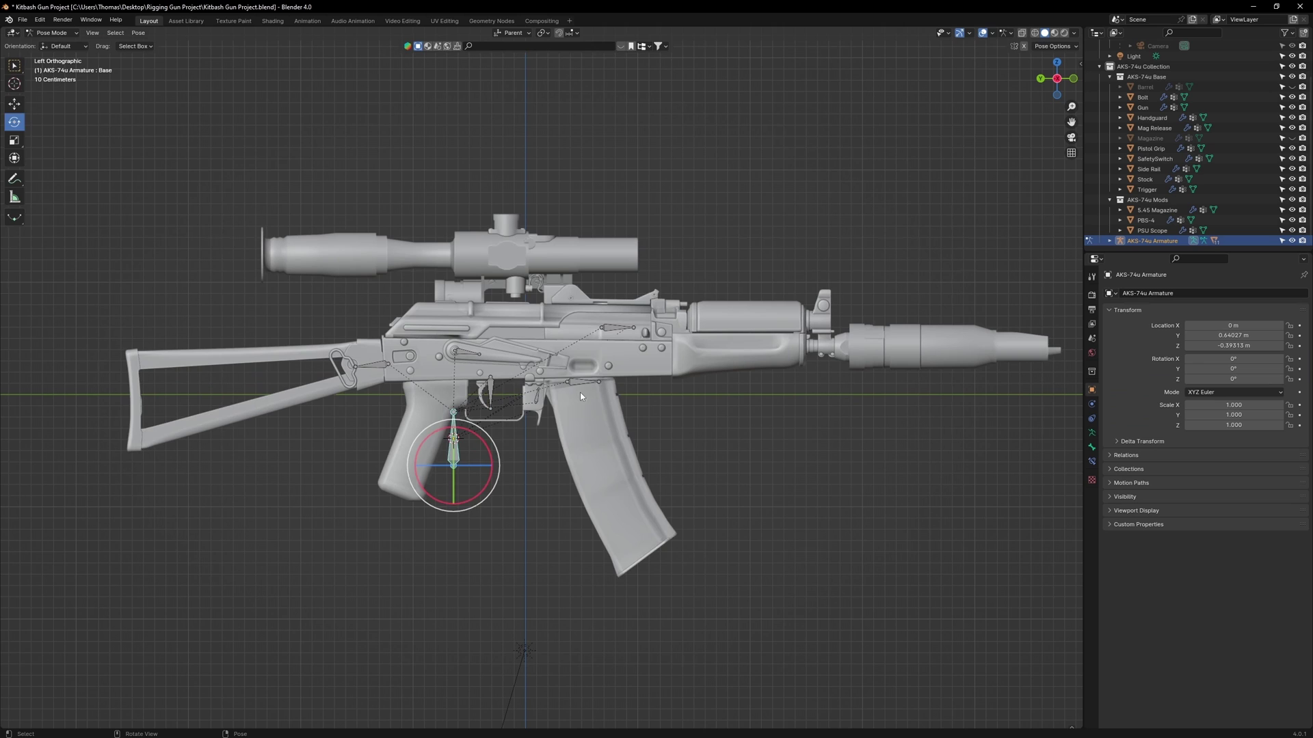
left_click(579, 384)
key("g")
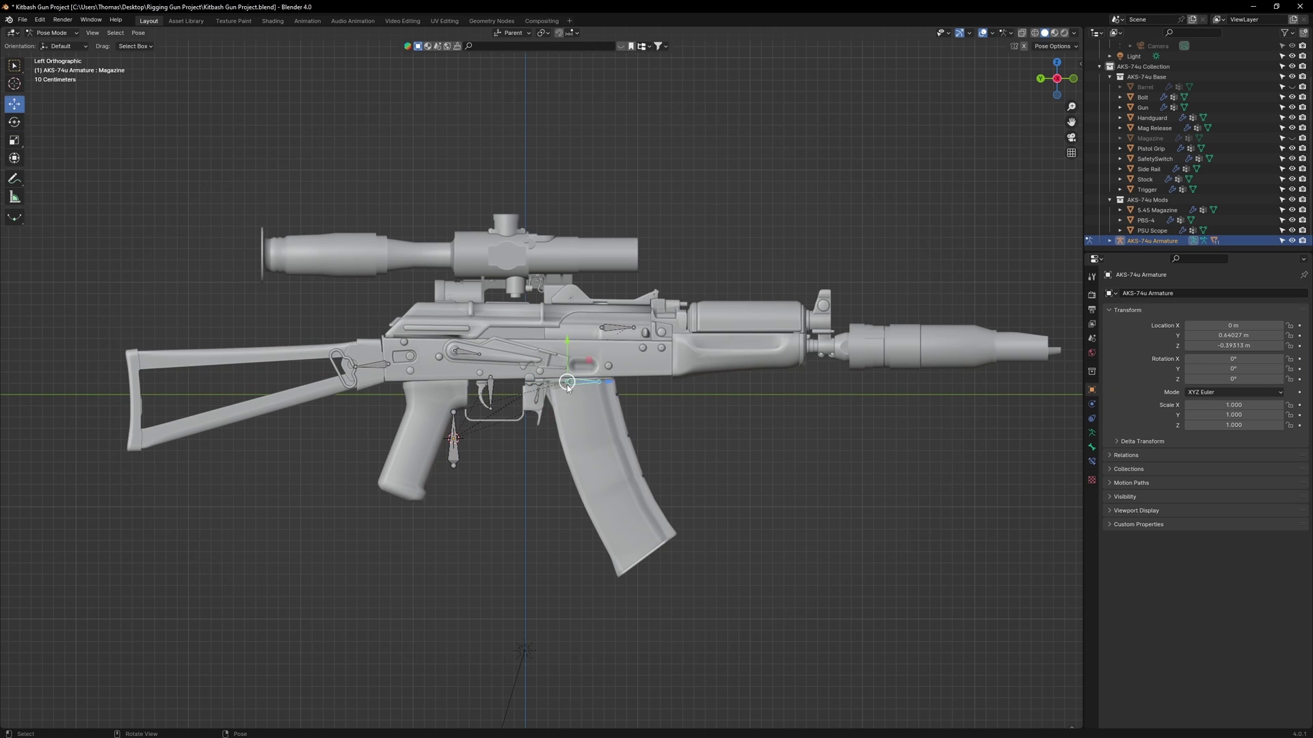
left_click_drag(567, 383, 592, 460)
key("ctrl+z")
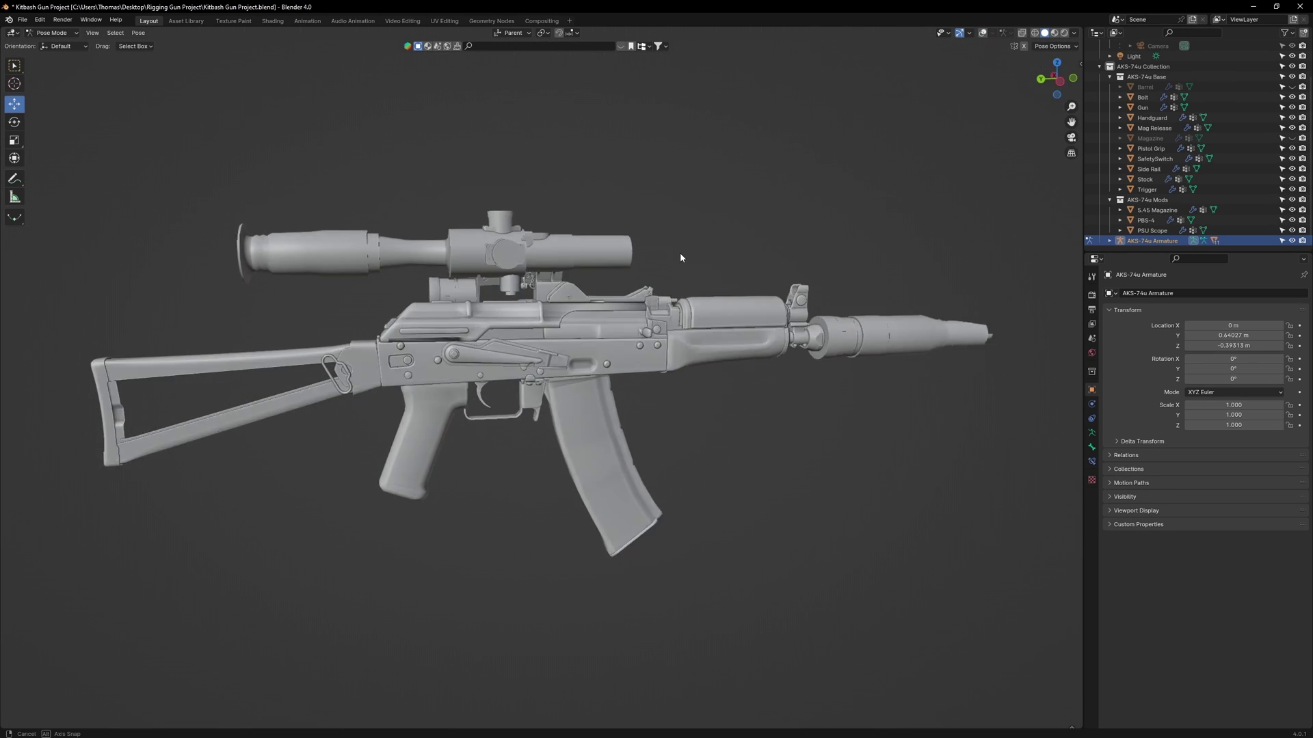
Hide the PBS-4 and PSU Scope in the viewport
middle_click_drag(680, 258, 973, 253)
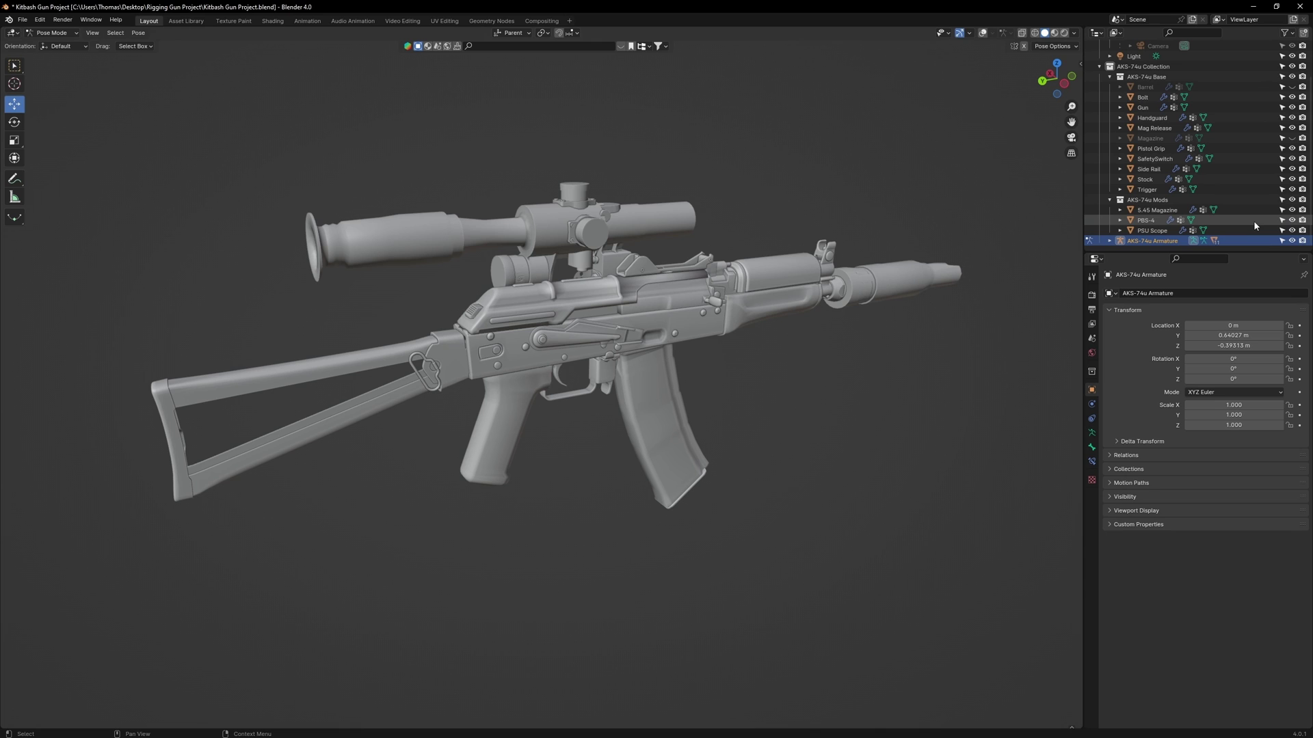
left_click_drag(1292, 220, 1291, 230)
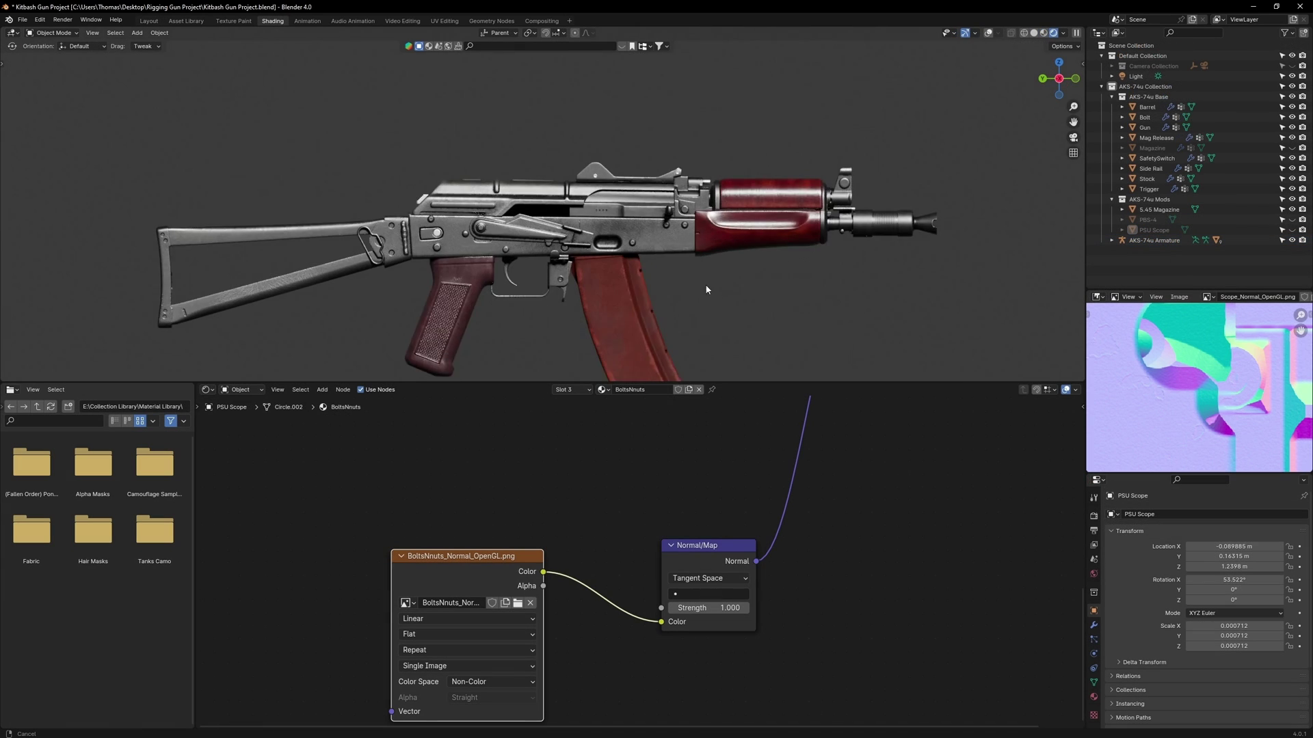
Select the linked handguard geometry of the Gun mesh in Edit Mode and separate it into its own object
middle_click_drag(714, 292, 698, 227, "shift")
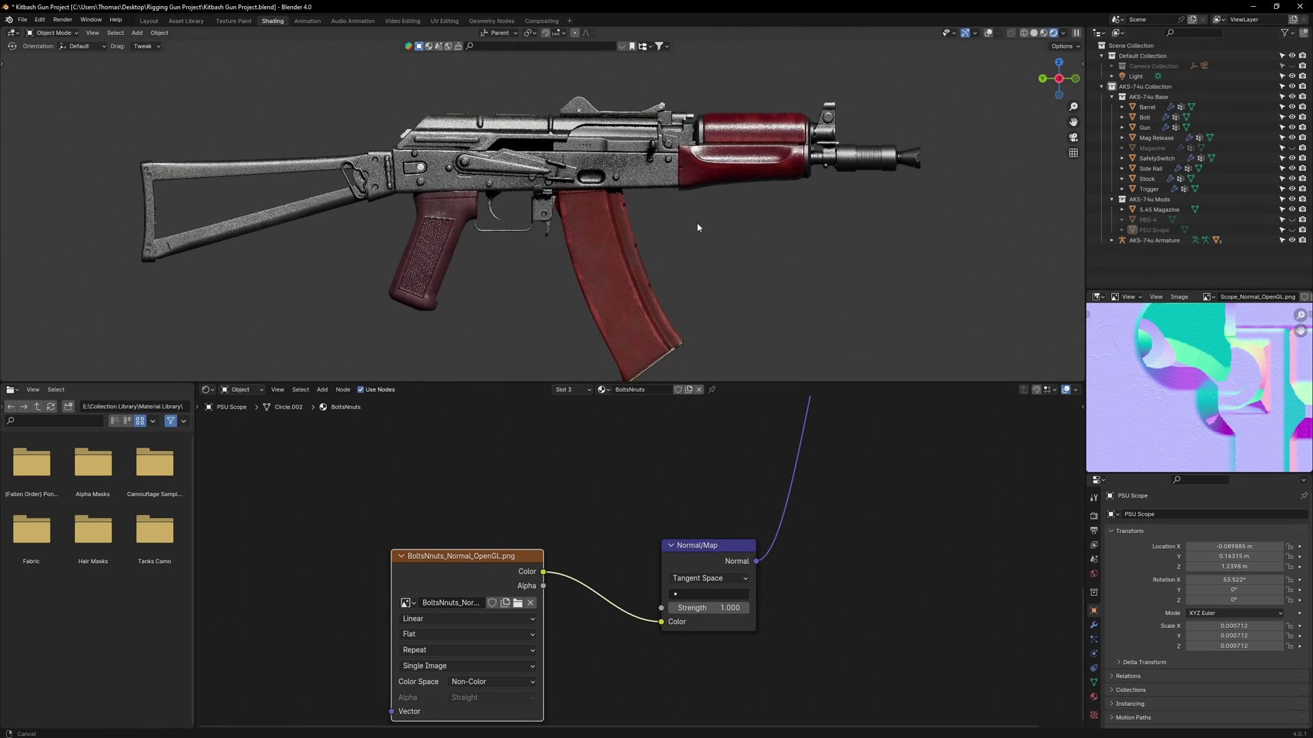
left_click(749, 161)
key("Tab")
key("l")
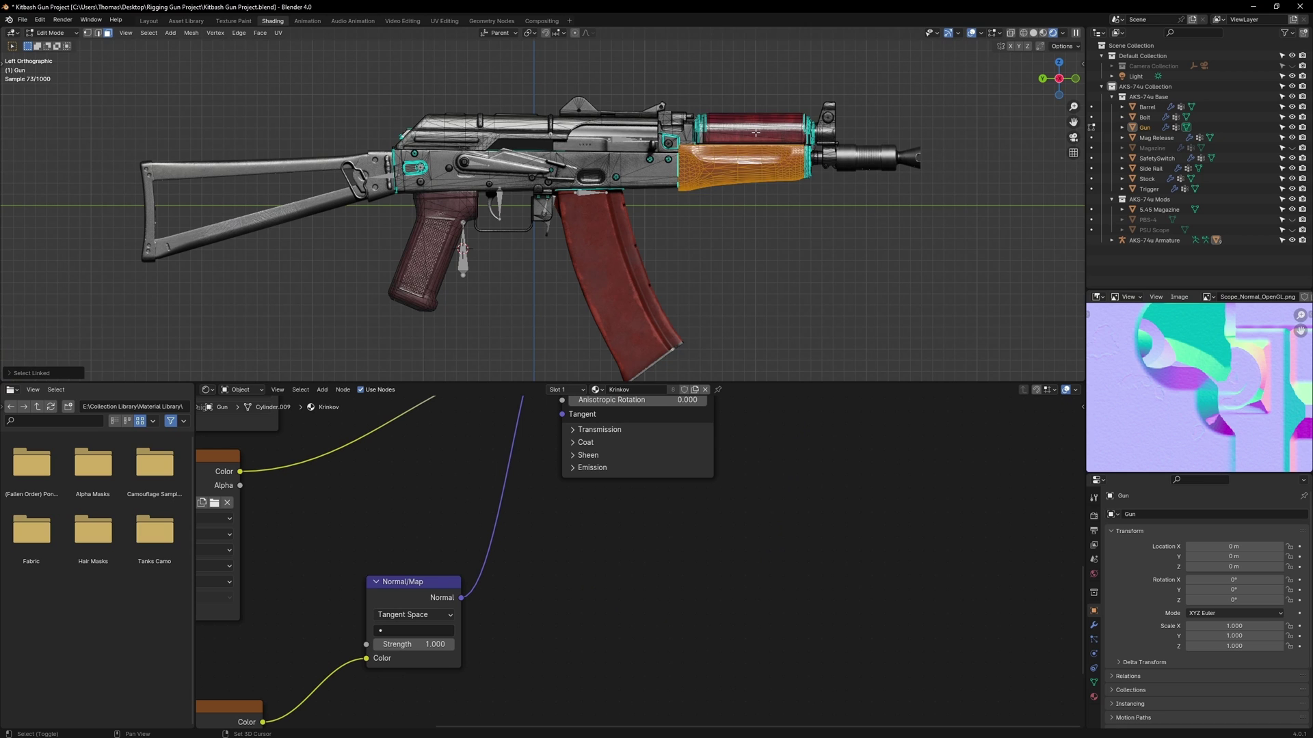
left_click(724, 162)
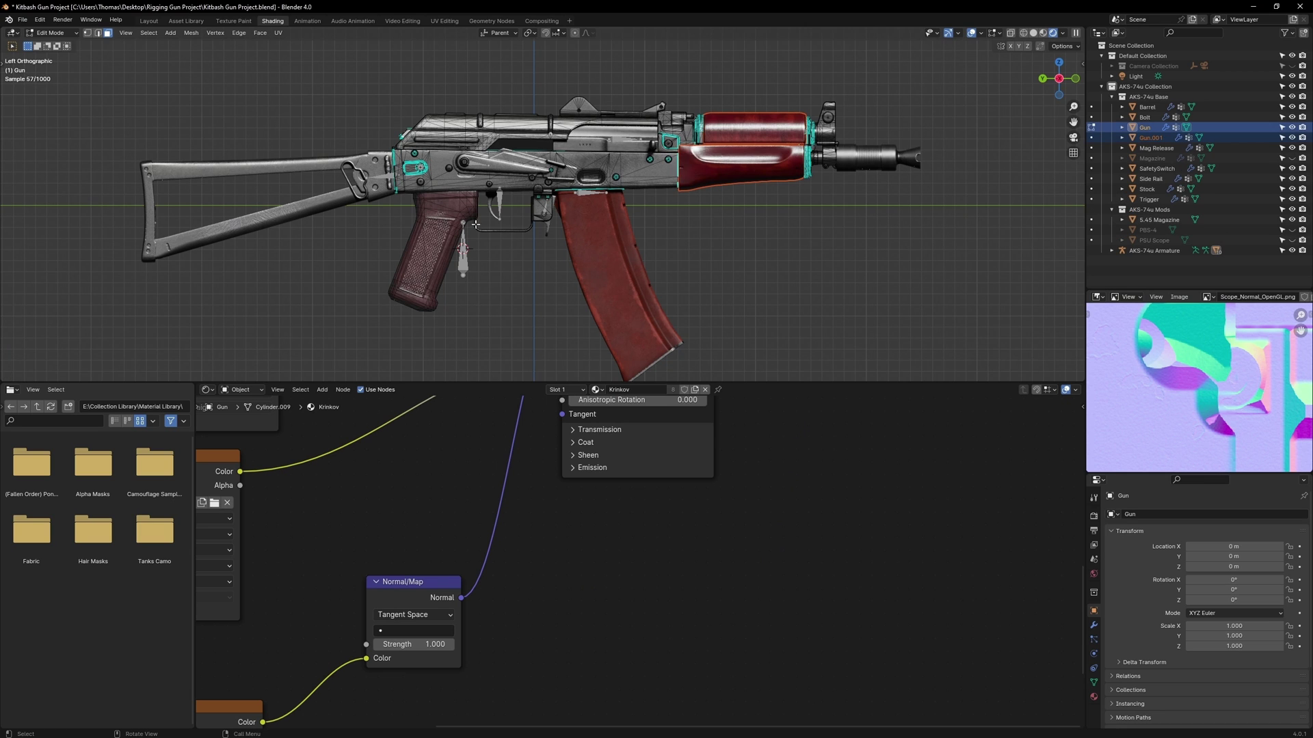
Separate the linked pistol grip geometry from the Gun mesh into its own object and return to Object Mode
key("l")
key("p")
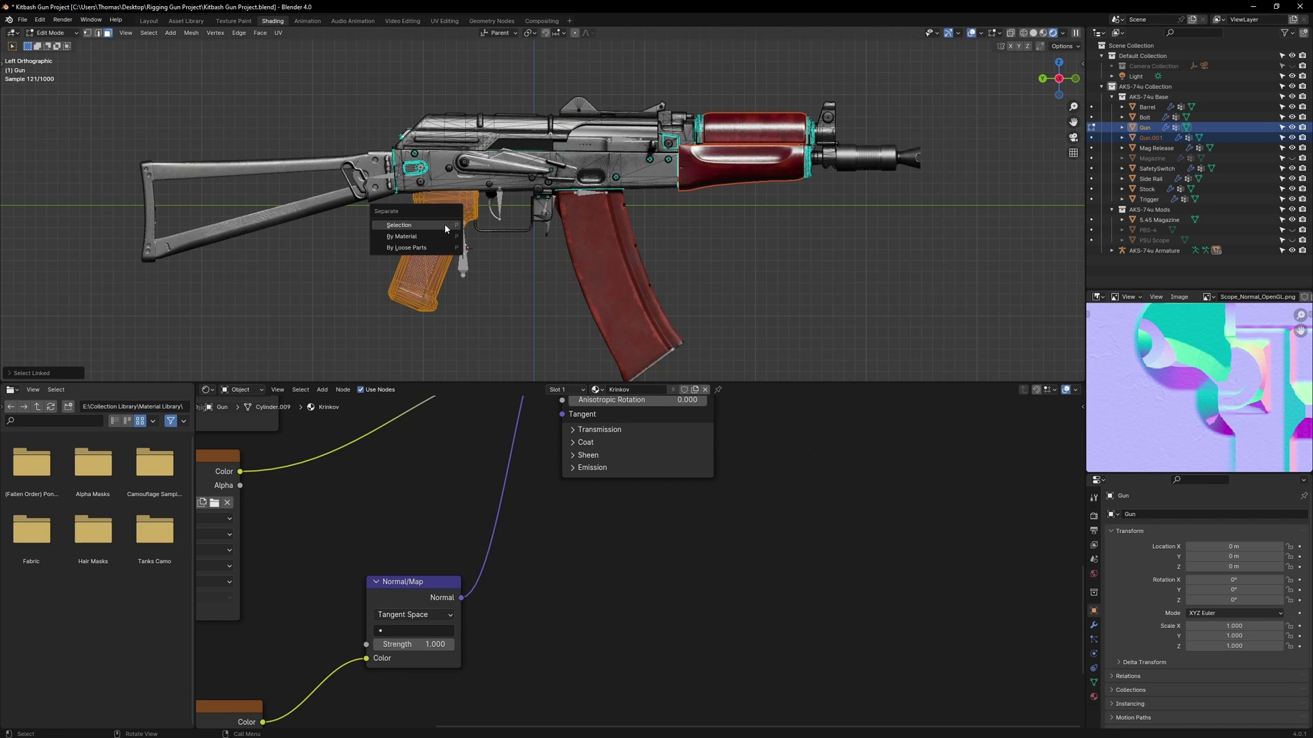
left_click(444, 226)
key("Tab")
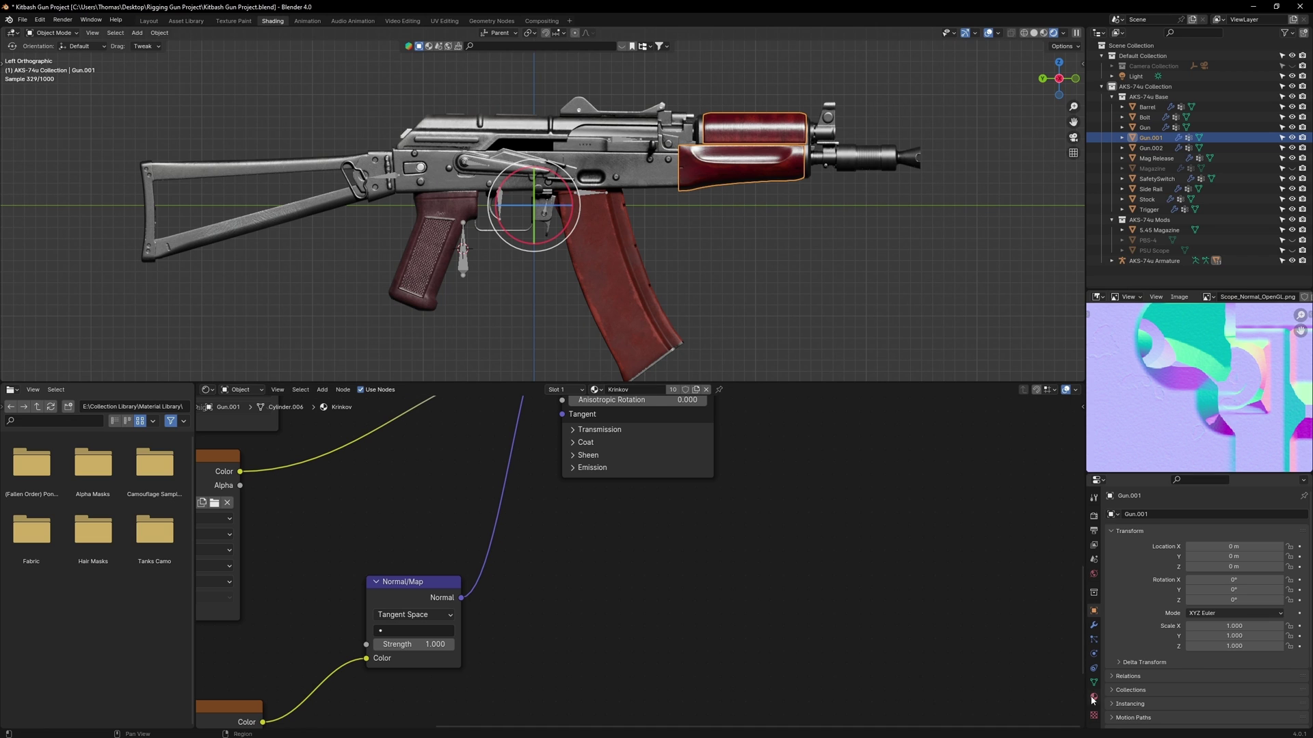
Give the separated handguard and pistol grip their own single-user copies of the Krinkov material
left_click(1093, 698)
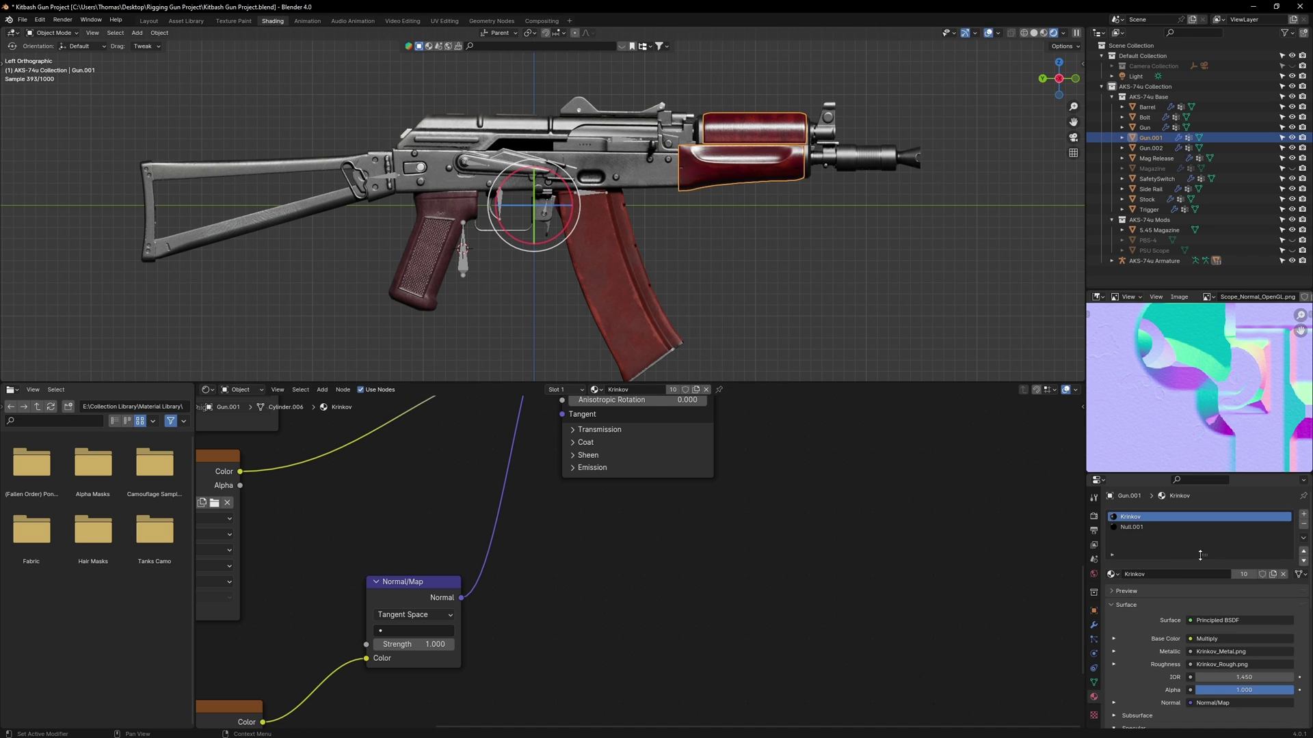
left_click(466, 294)
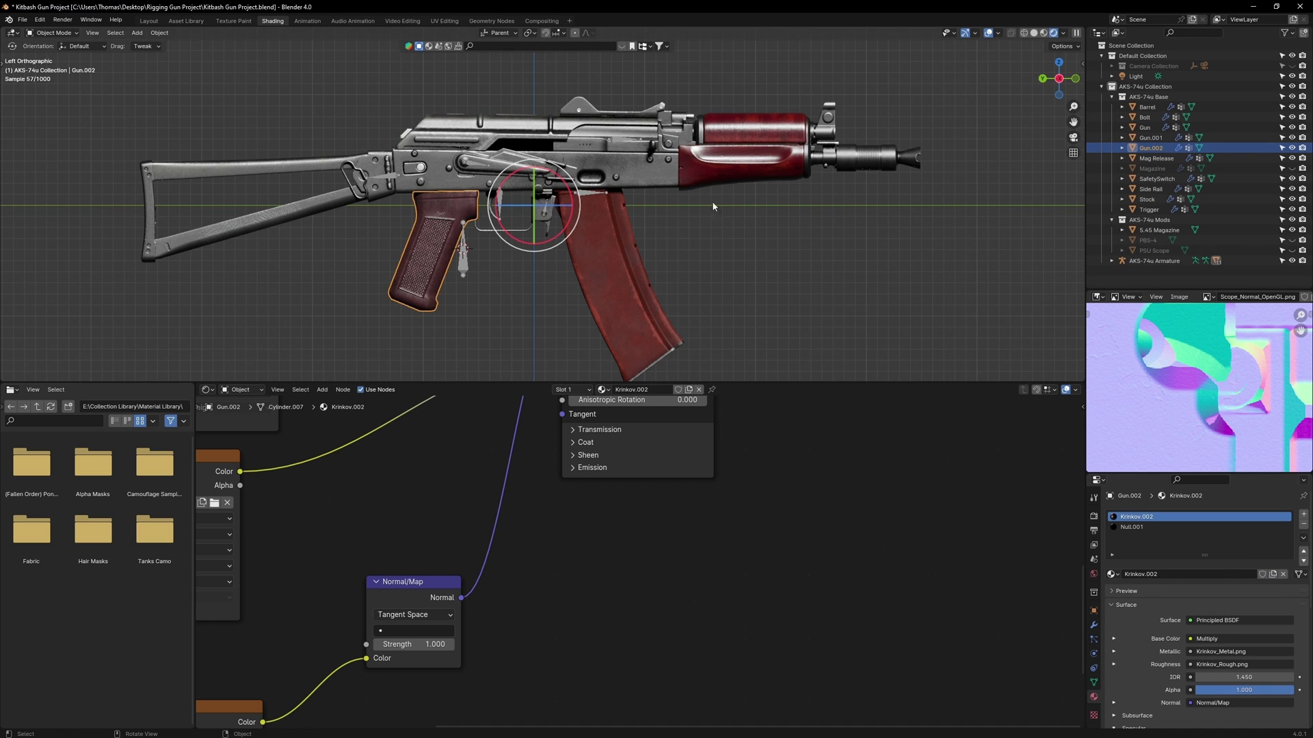
Insert a Hue/Saturation/Value node after Krinkov_Color.png in the handguard's material, with hue 0.530, saturation 1.240 and value 1.220
left_click(711, 179)
scroll(477, 498, "down", 6)
middle_click_drag(477, 499, 726, 656)
middle_click_drag(602, 414, 662, 526)
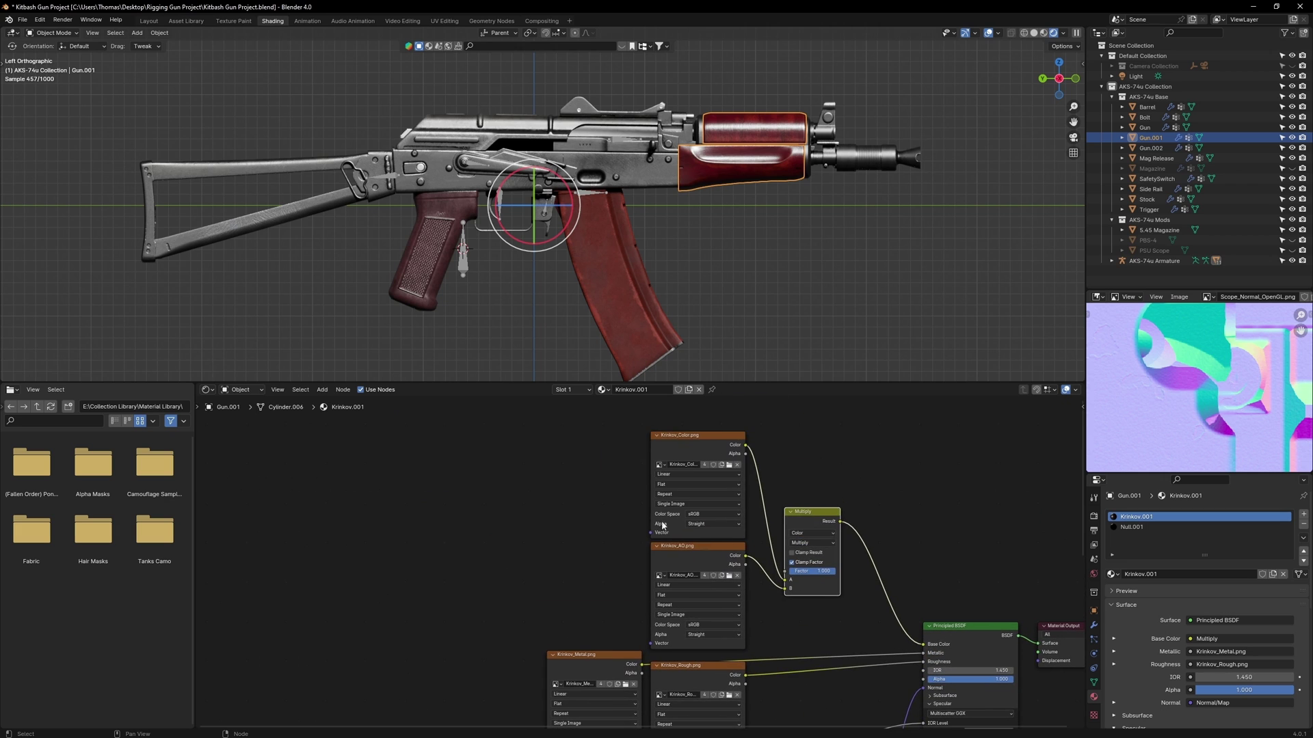
left_click_drag(690, 453, 499, 417)
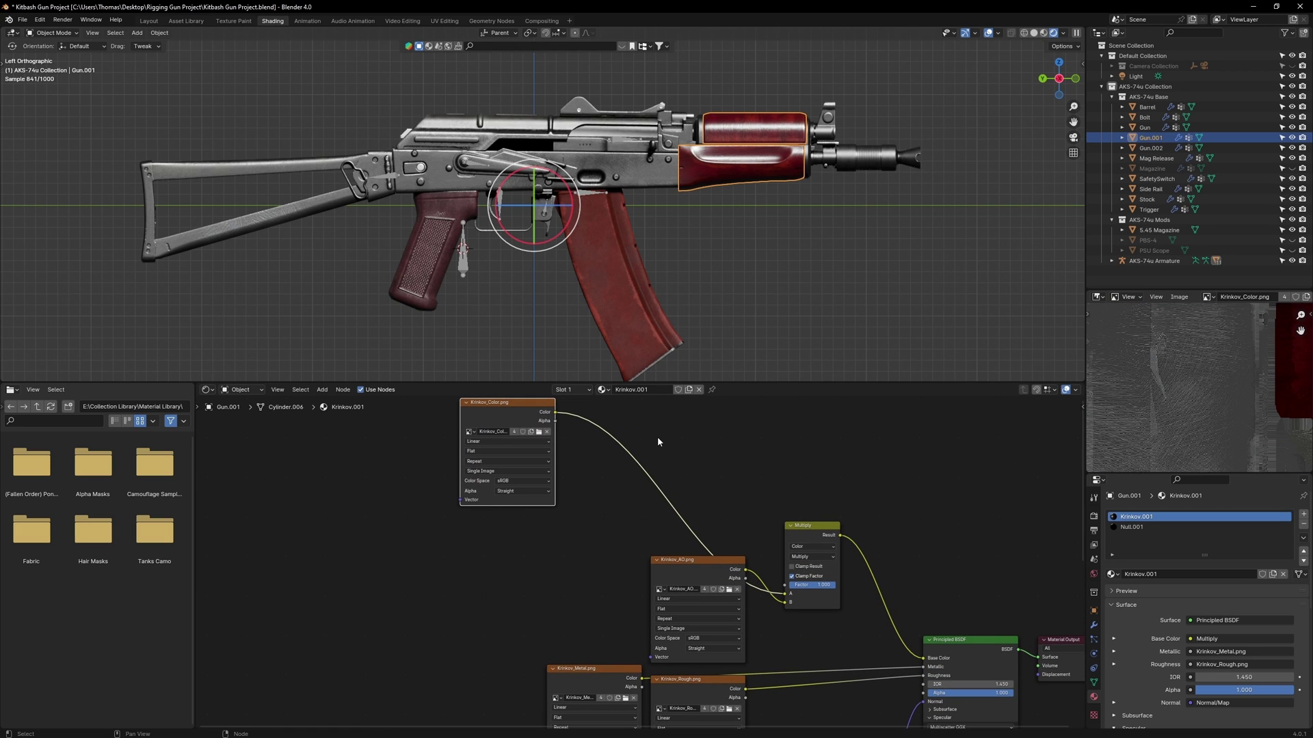
key("shift+a")
type("hu")
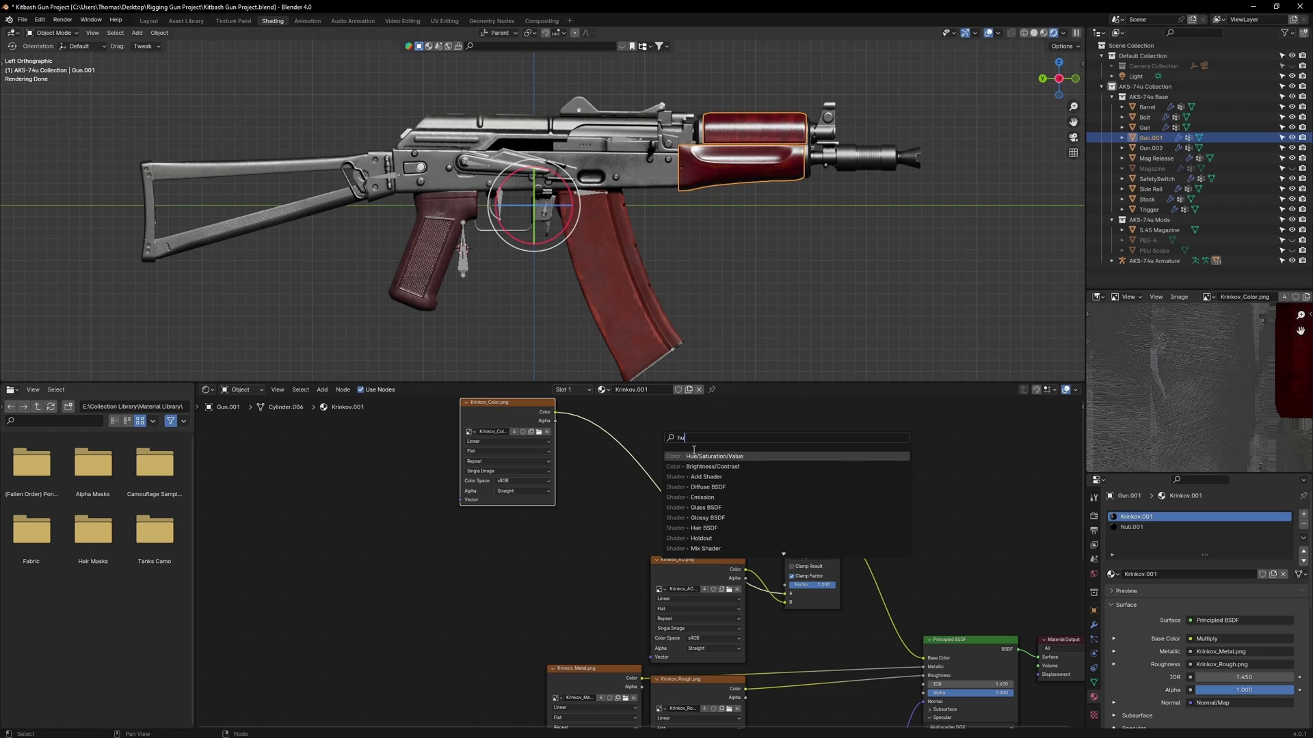
key("Return")
left_click(641, 449)
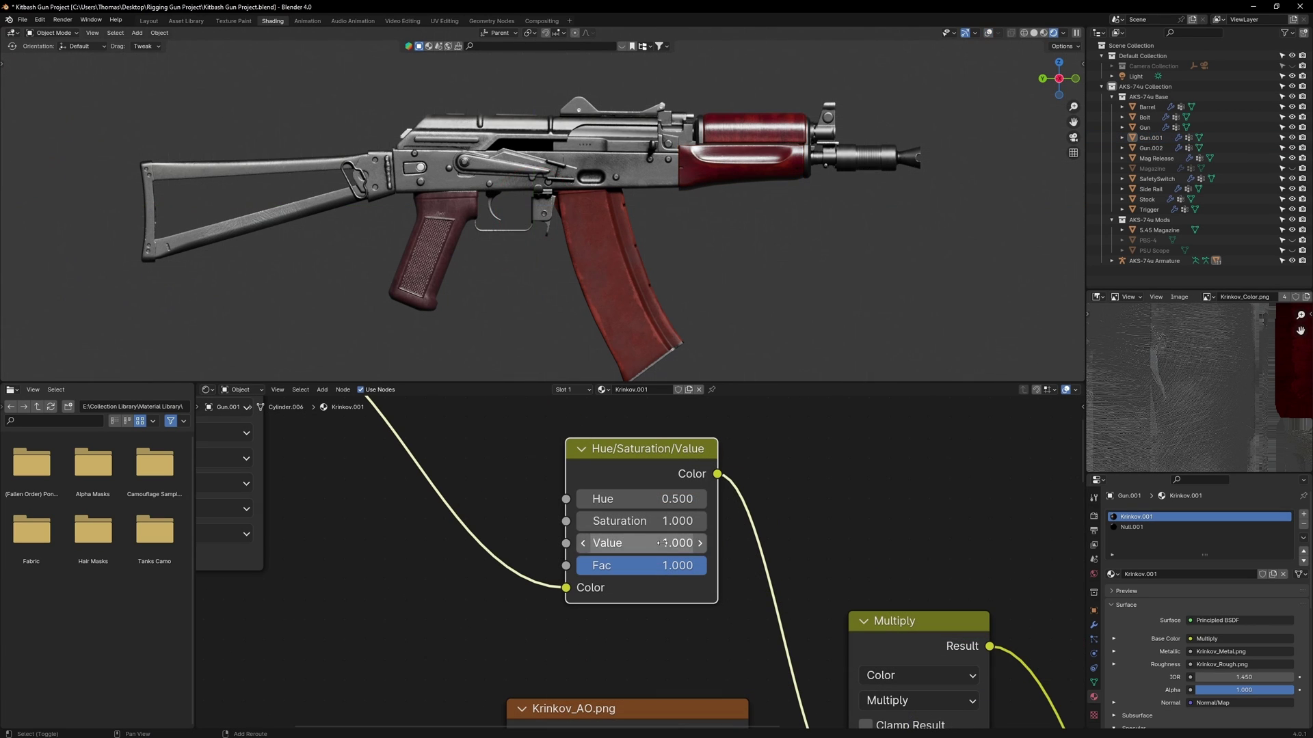
left_click_drag(614, 543, 641, 499)
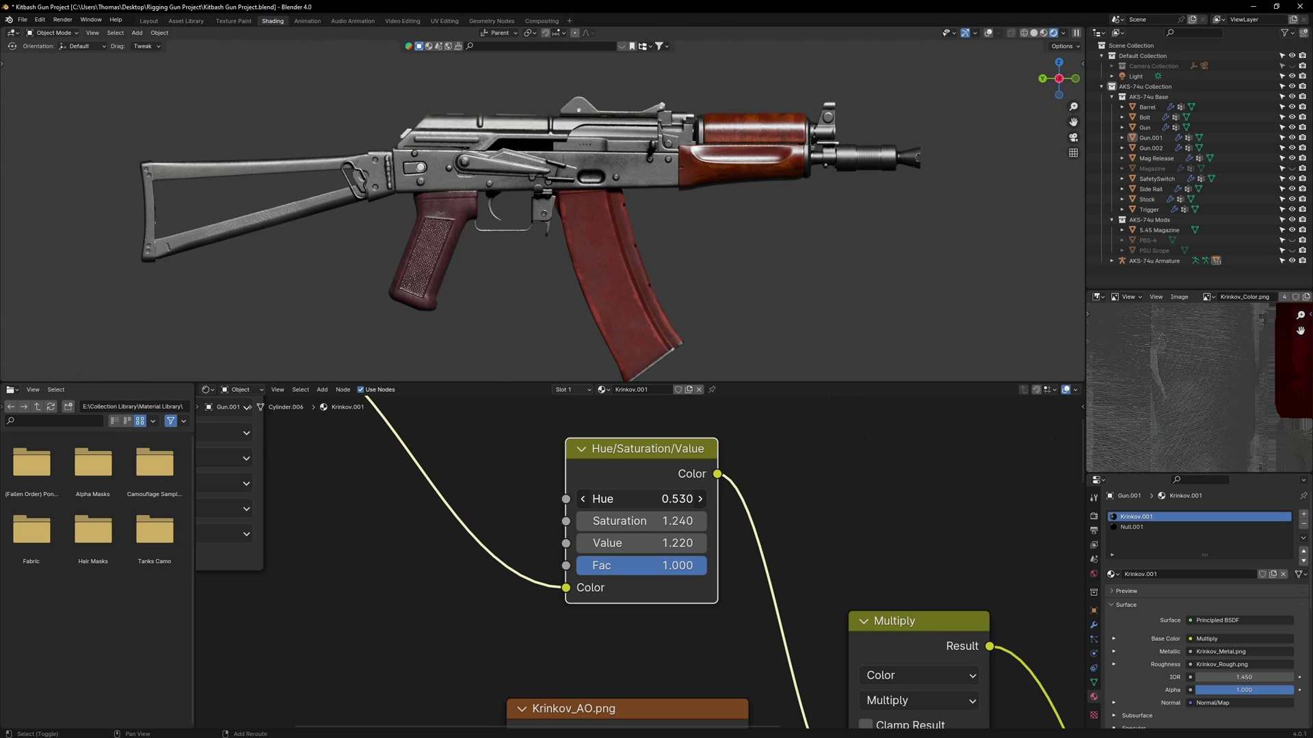
Insert an RGB Curves node between Krinkov_Color.png and Hue/Saturation/Value in the handguard's material, and reshape its combined curve
scroll(499, 465, "down", 4)
middle_click_drag(489, 463, 729, 518)
left_click_drag(539, 454, 376, 445)
key("shift+a")
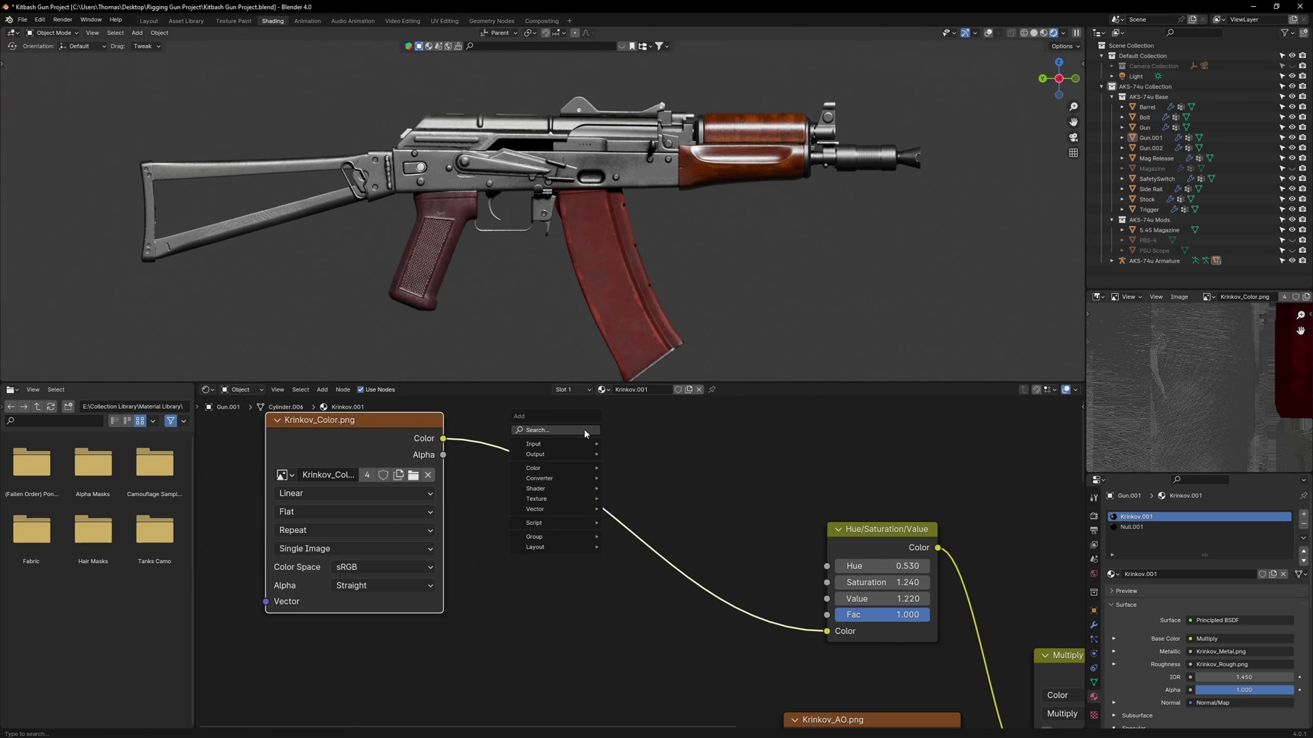
left_click(585, 432)
type("r")
left_click(626, 448)
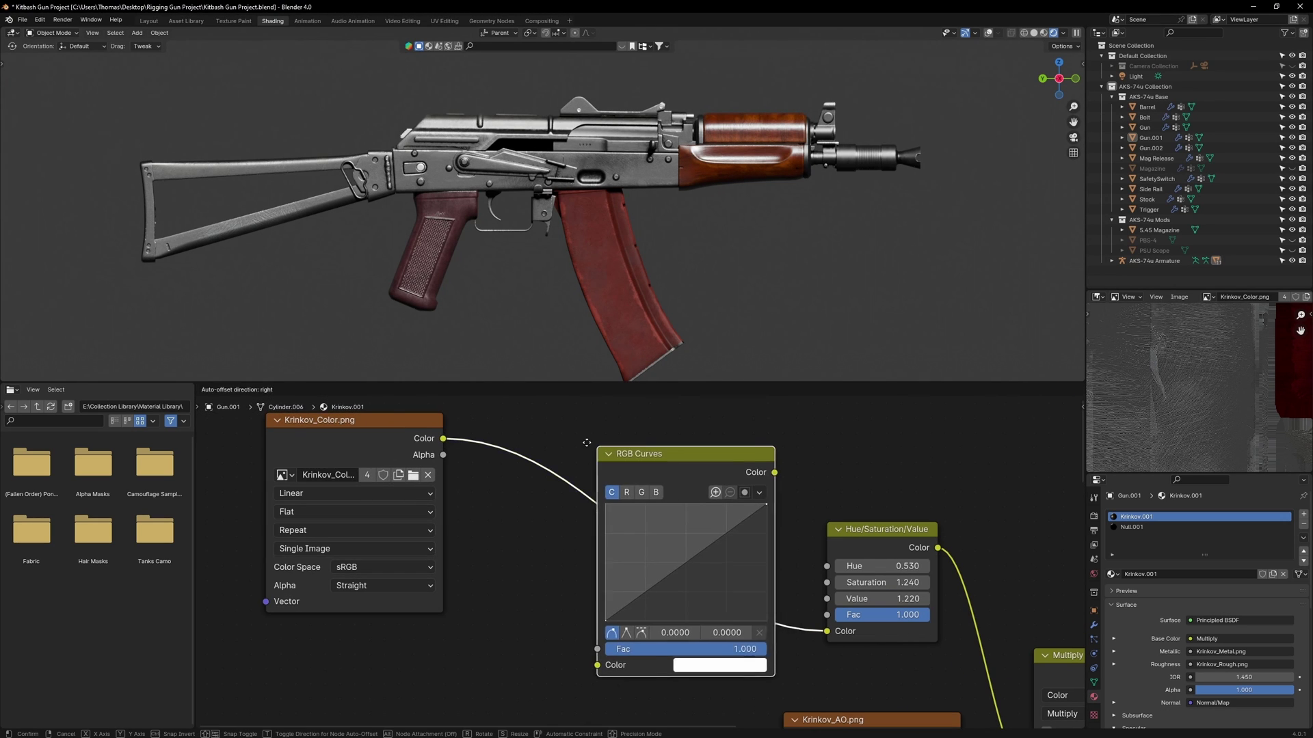
left_click(547, 412)
left_click_drag(685, 508, 698, 505)
left_click_drag(607, 563, 623, 525)
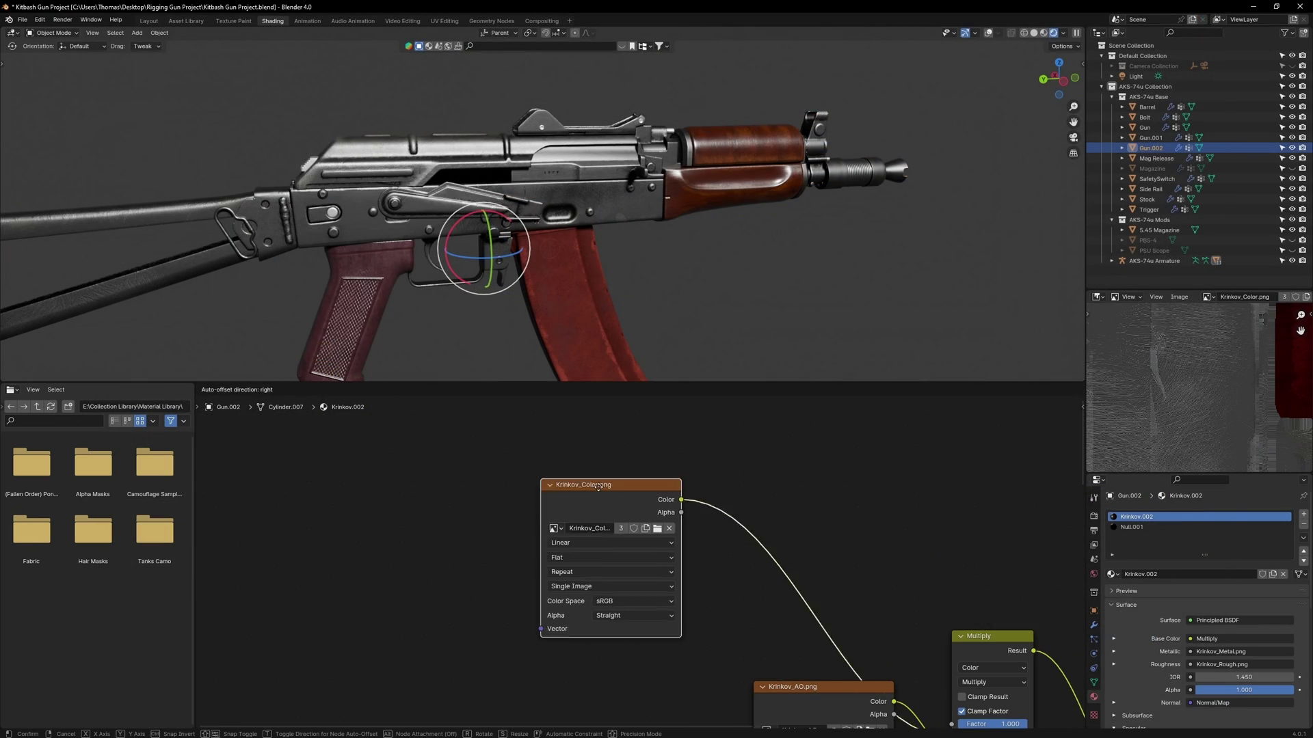
Insert a Hue/Saturation/Value node after Krinkov_Color.png in the pistol grip's material, with saturation 0.370 and value 0.410
key("shift+a")
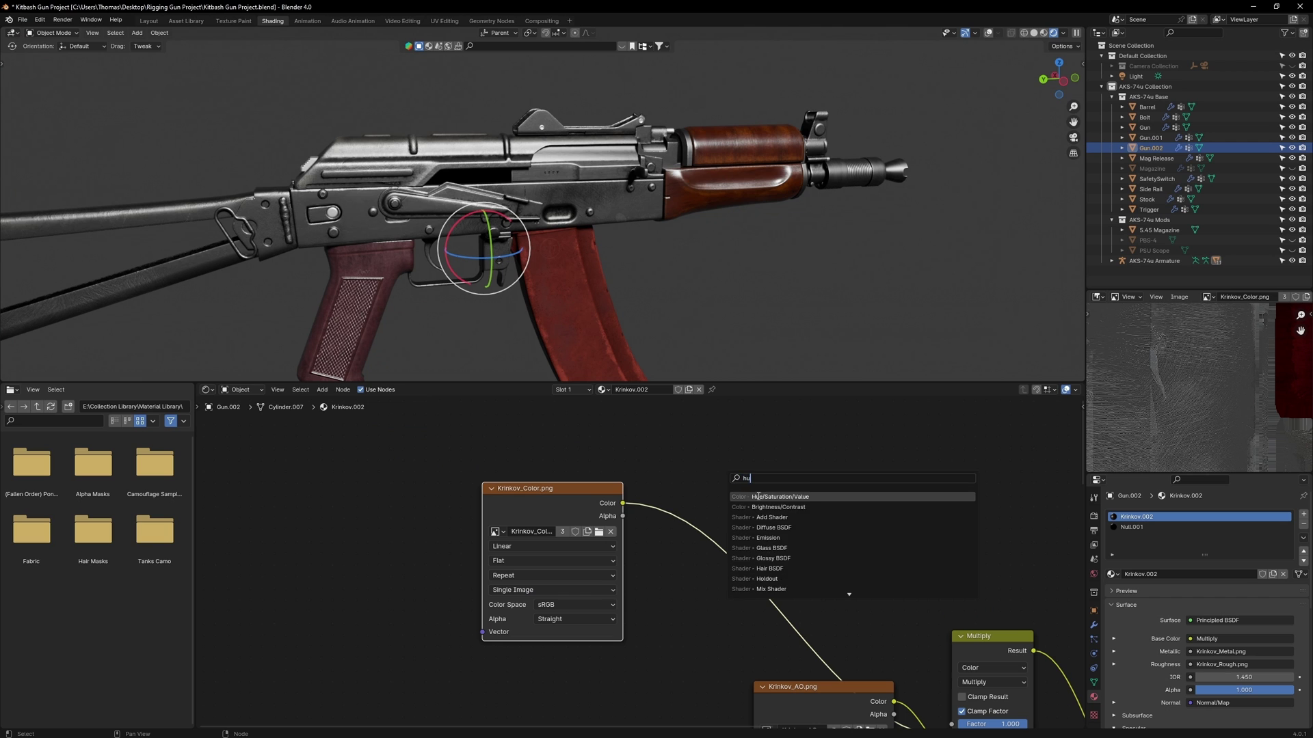
type("hu")
left_click(758, 497)
left_click(815, 561)
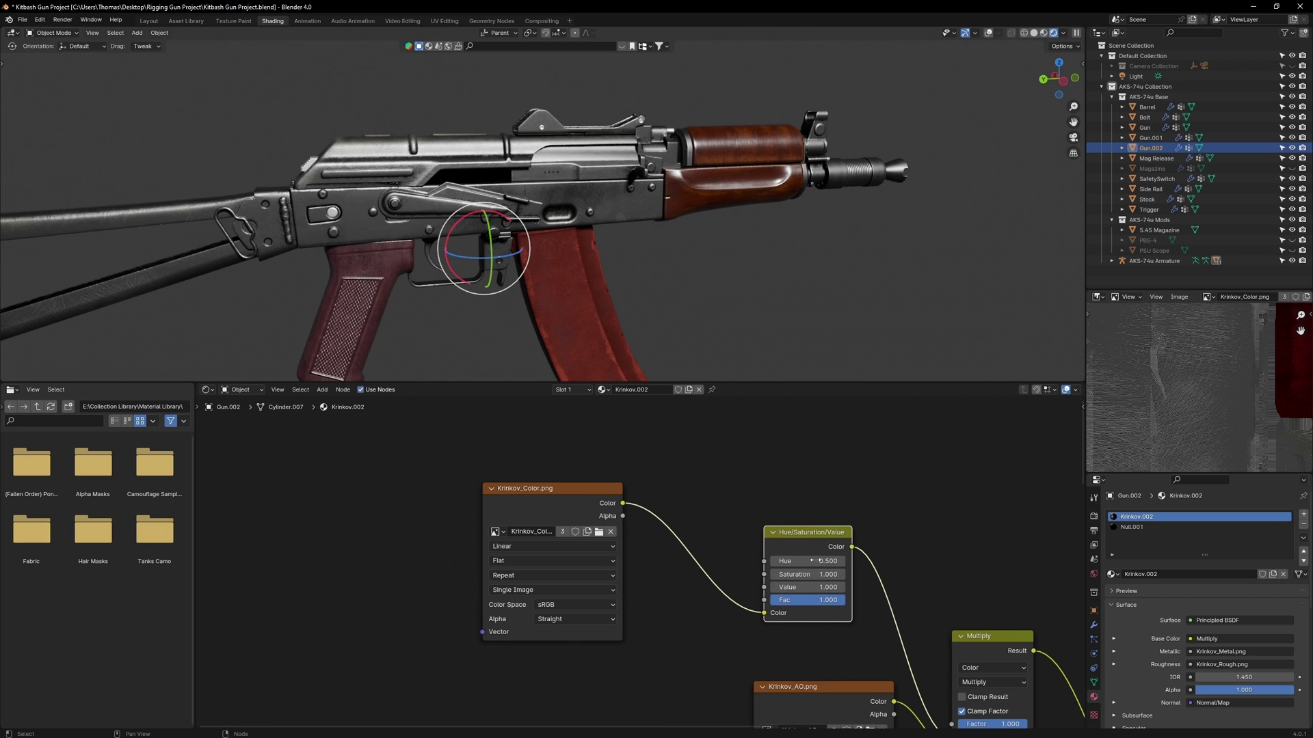
mouse_move(813, 587)
left_mouse_down()
mouse_move(793, 588)
mouse_move(800, 575)
left_mouse_up()
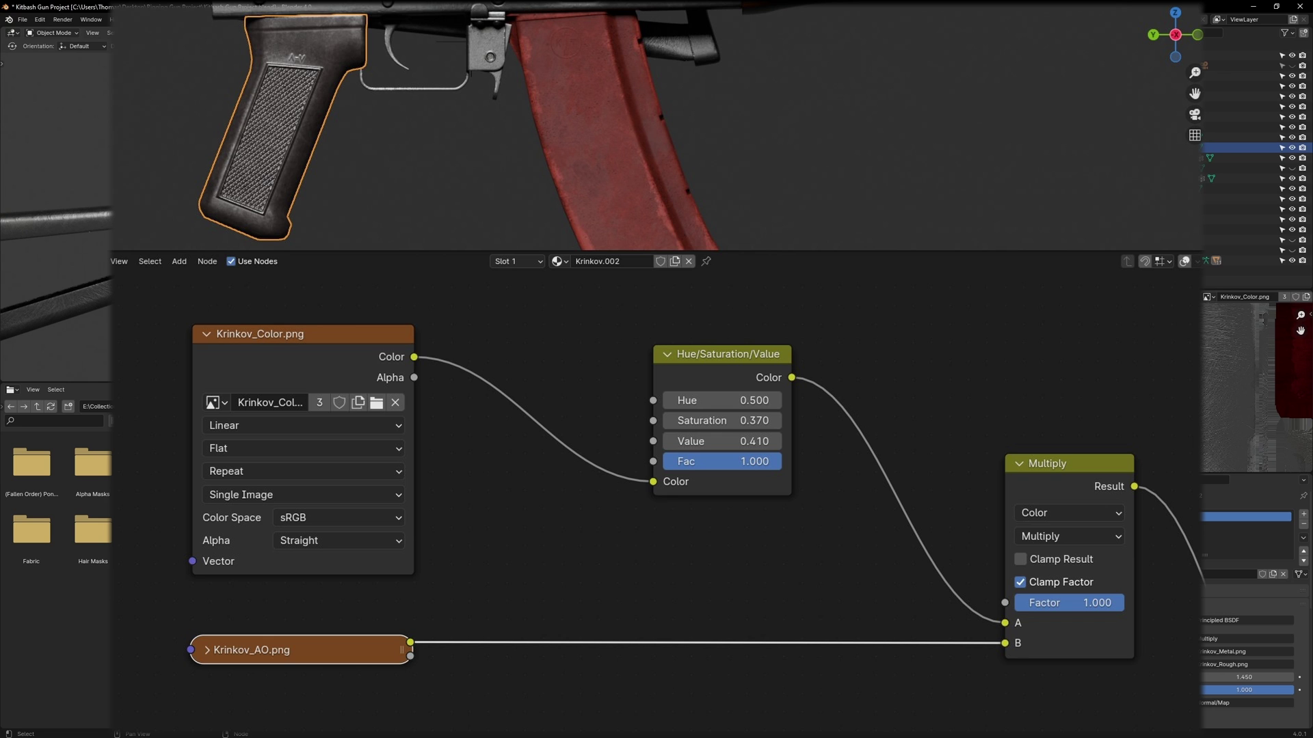
Rename Gun.001 as Handguard and Gun.002 as Pistol Grip
double_click(1151, 137)
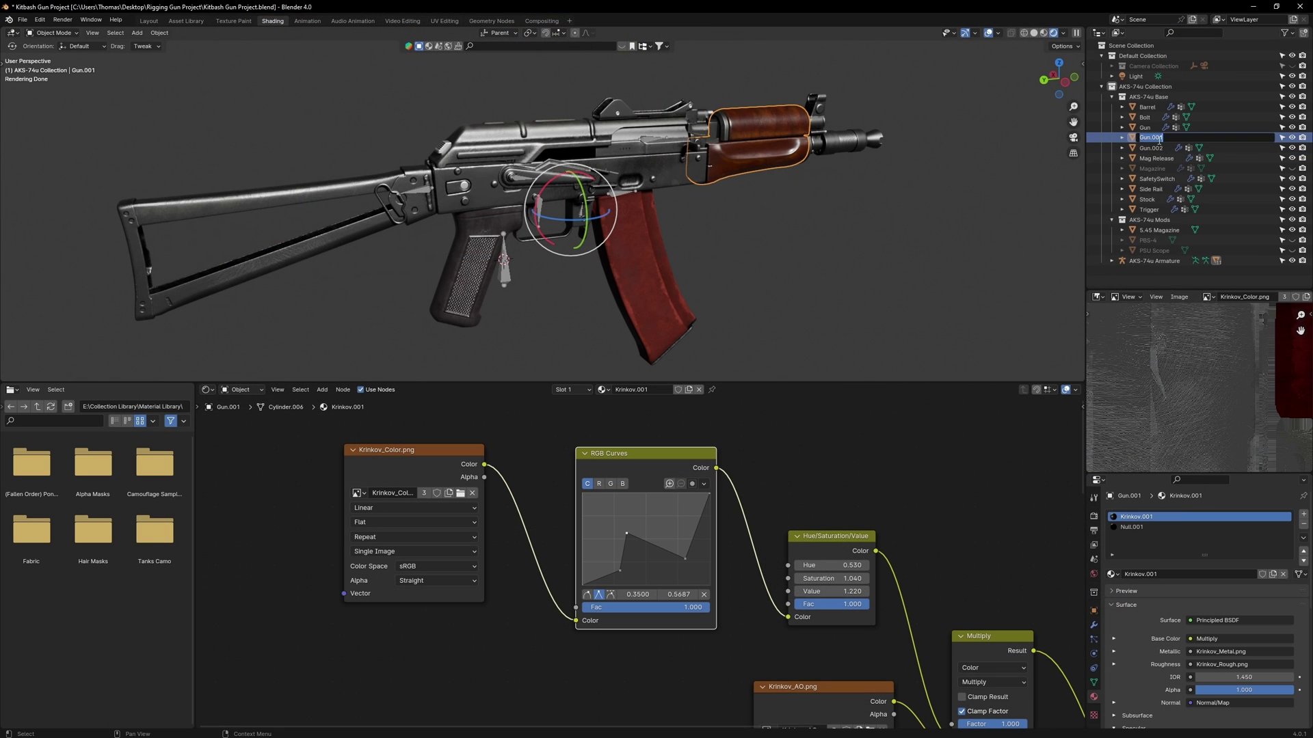
type("Handguard")
key("Return")
left_click(1160, 142)
type("Pistol Grip")
key("Return")
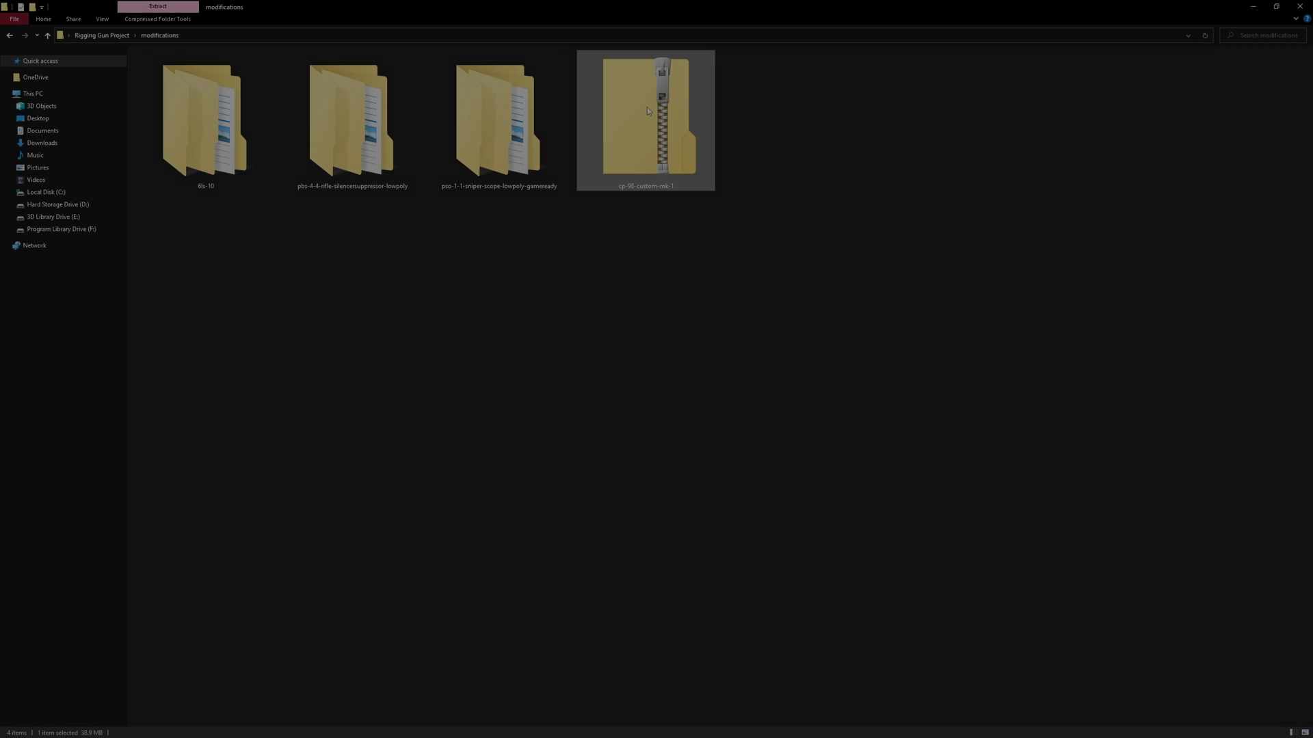
In File Explorer, extract the cp-98-custom-mk-1 archive into its own folder with 7-Zip, automatically renaming duplicate files
right_click(646, 107)
mouse_move(629, 176)
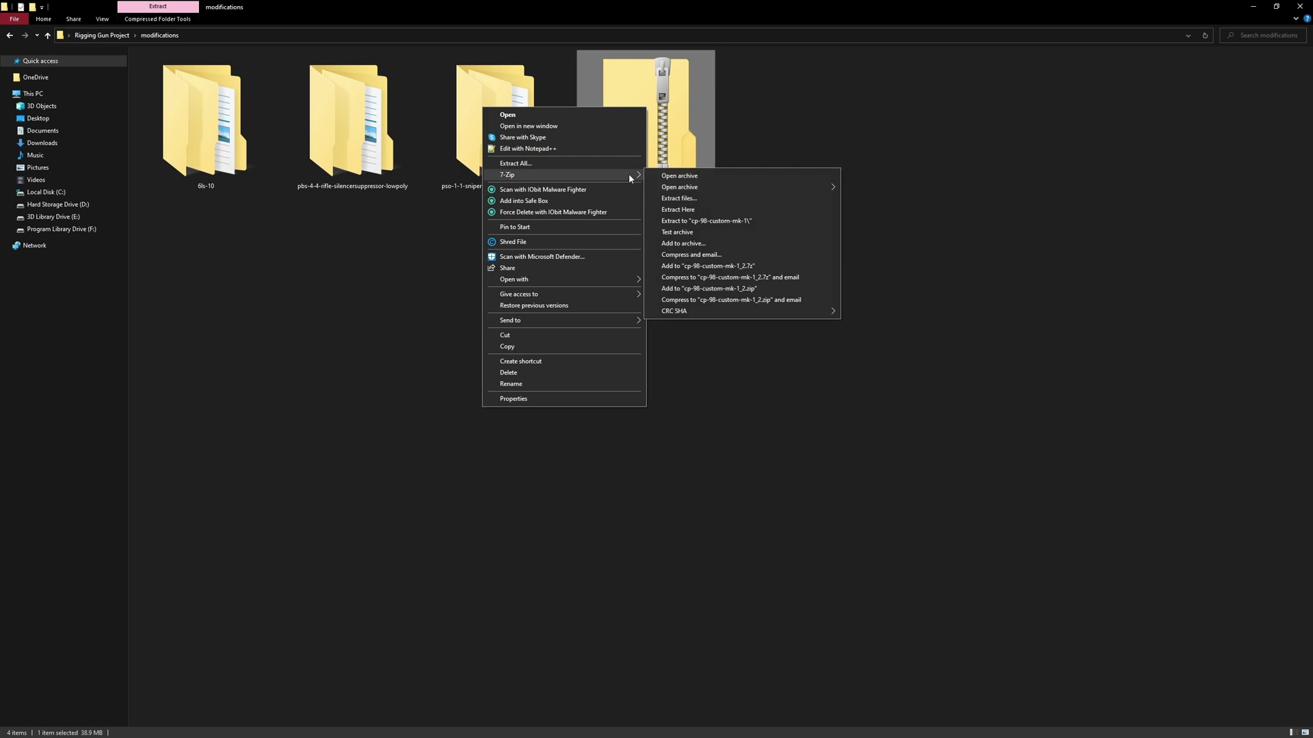
left_click(726, 220)
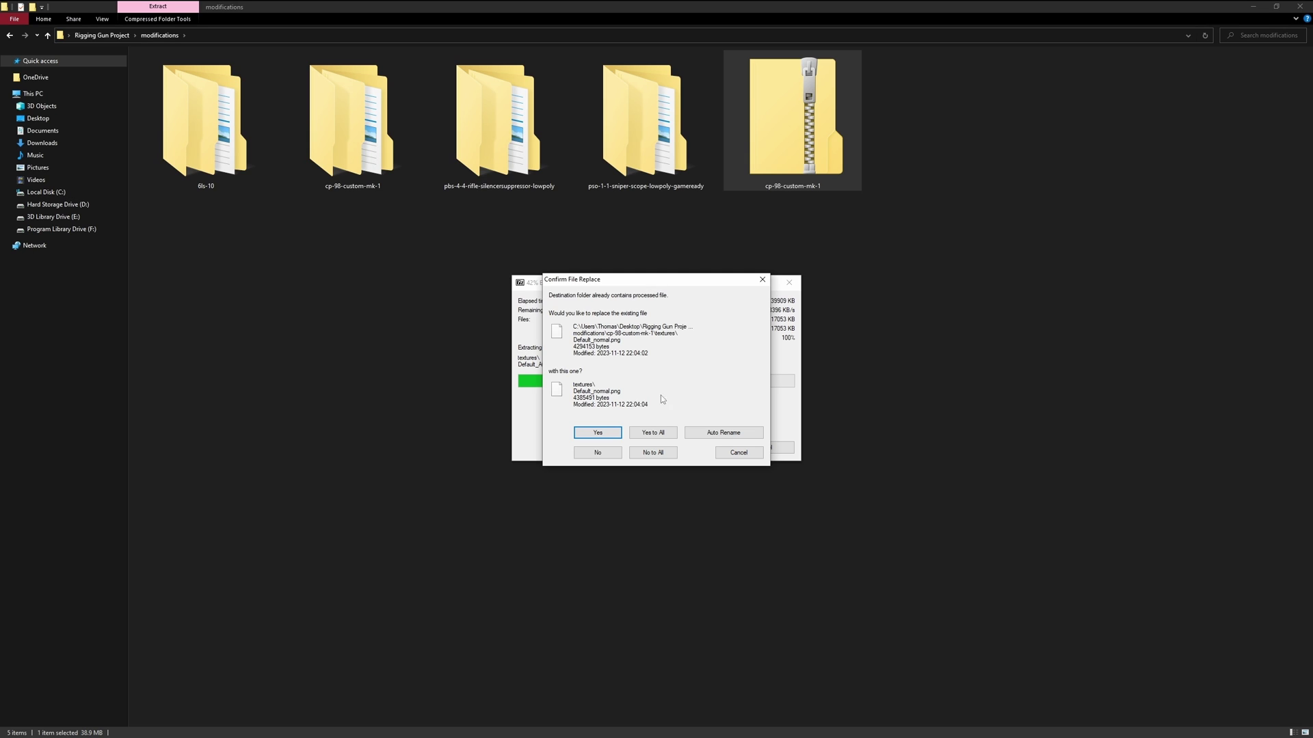
left_click(726, 434)
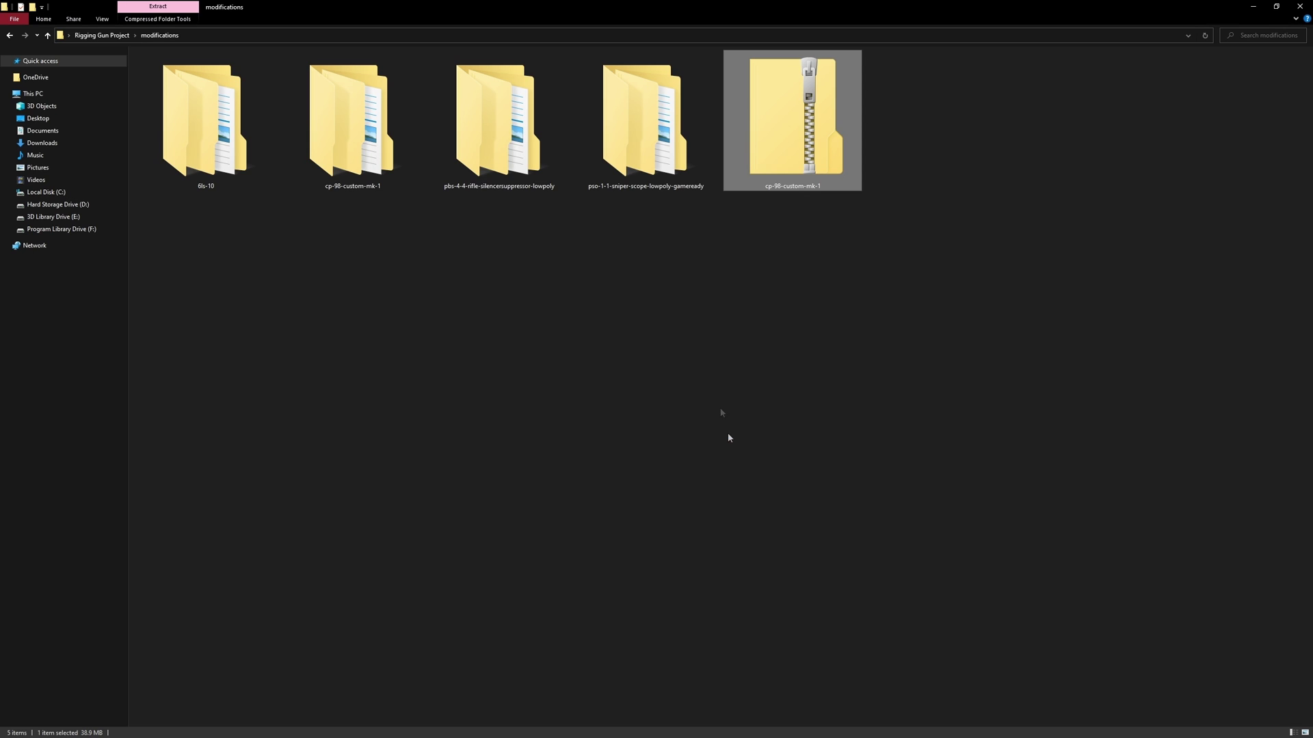
Open the source folder inside cp-98-custom-mk-1 and extract the archive it contains in place with 7-Zip
double_click(351, 120)
double_click(188, 75)
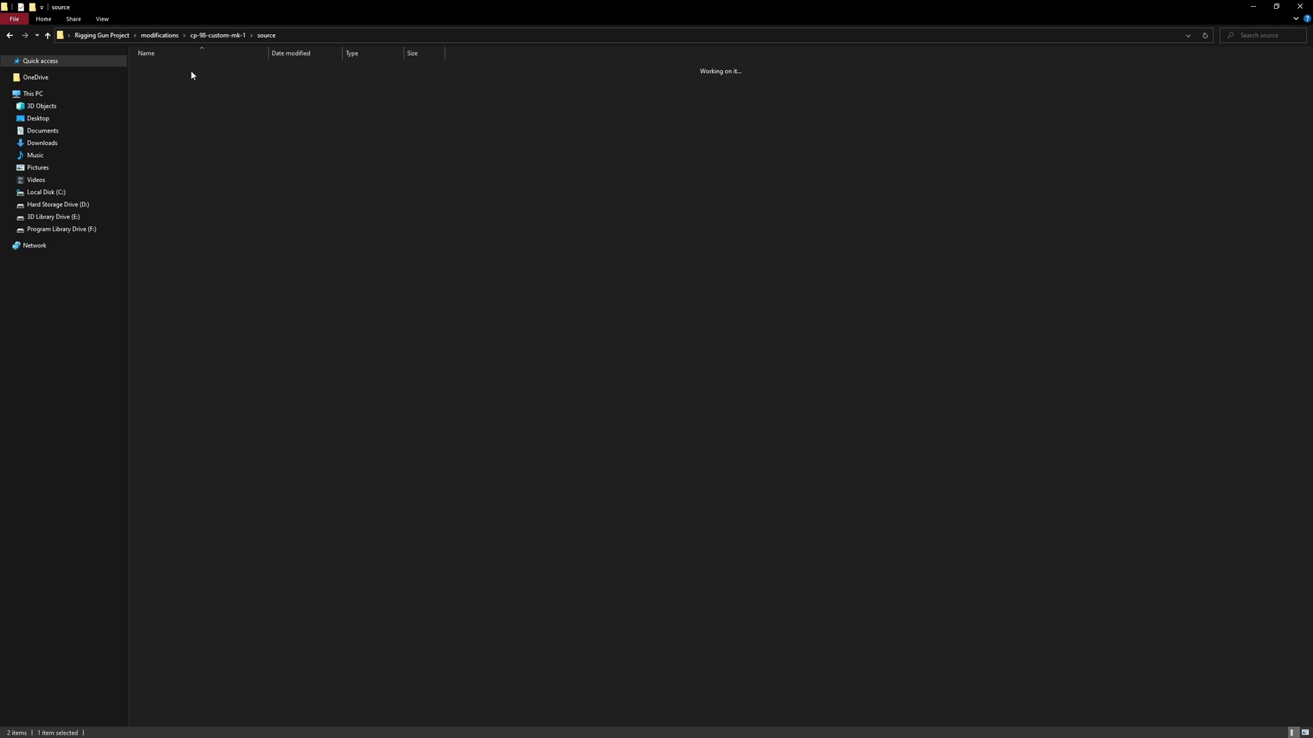
right_click(165, 68)
mouse_move(136, 134)
left_click(205, 169)
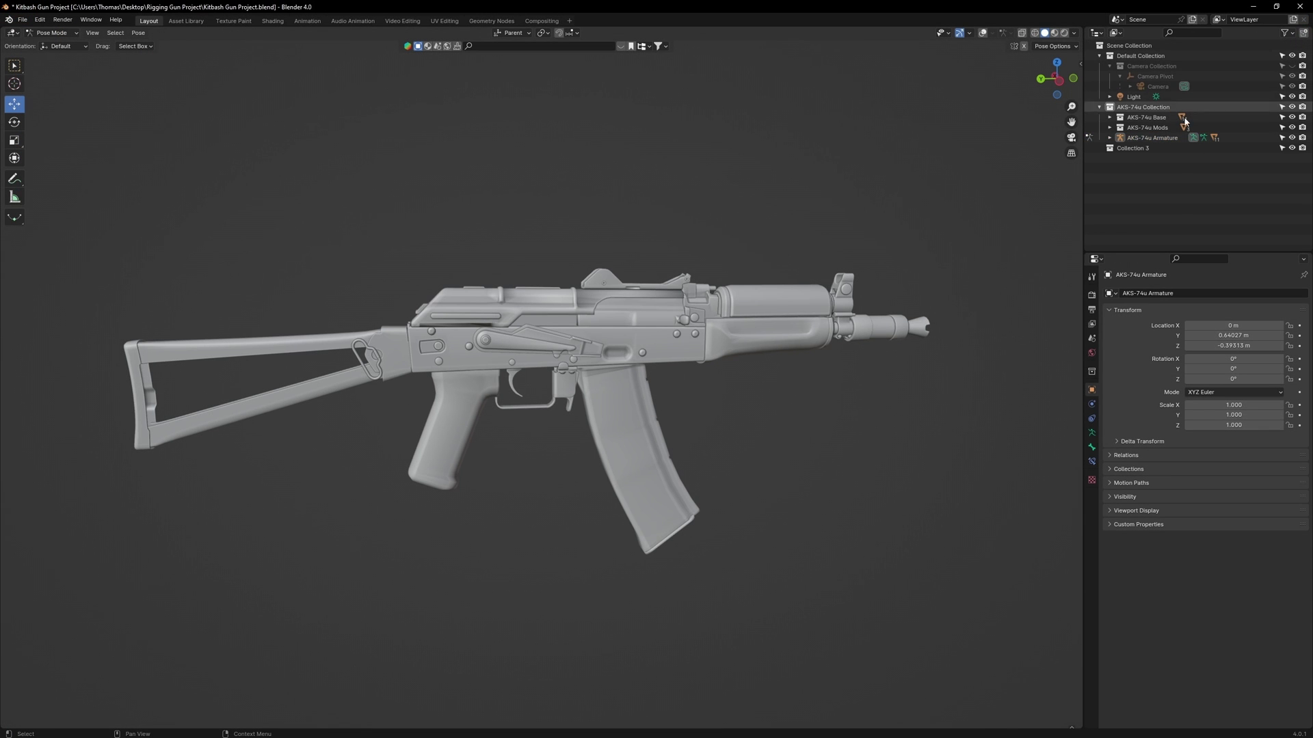
Rename Collection 3 as CP-98 and import untitled.obj from the cp-98-custom-mk-1 source folder into it as Wavefront OBJ
left_click(1140, 149)
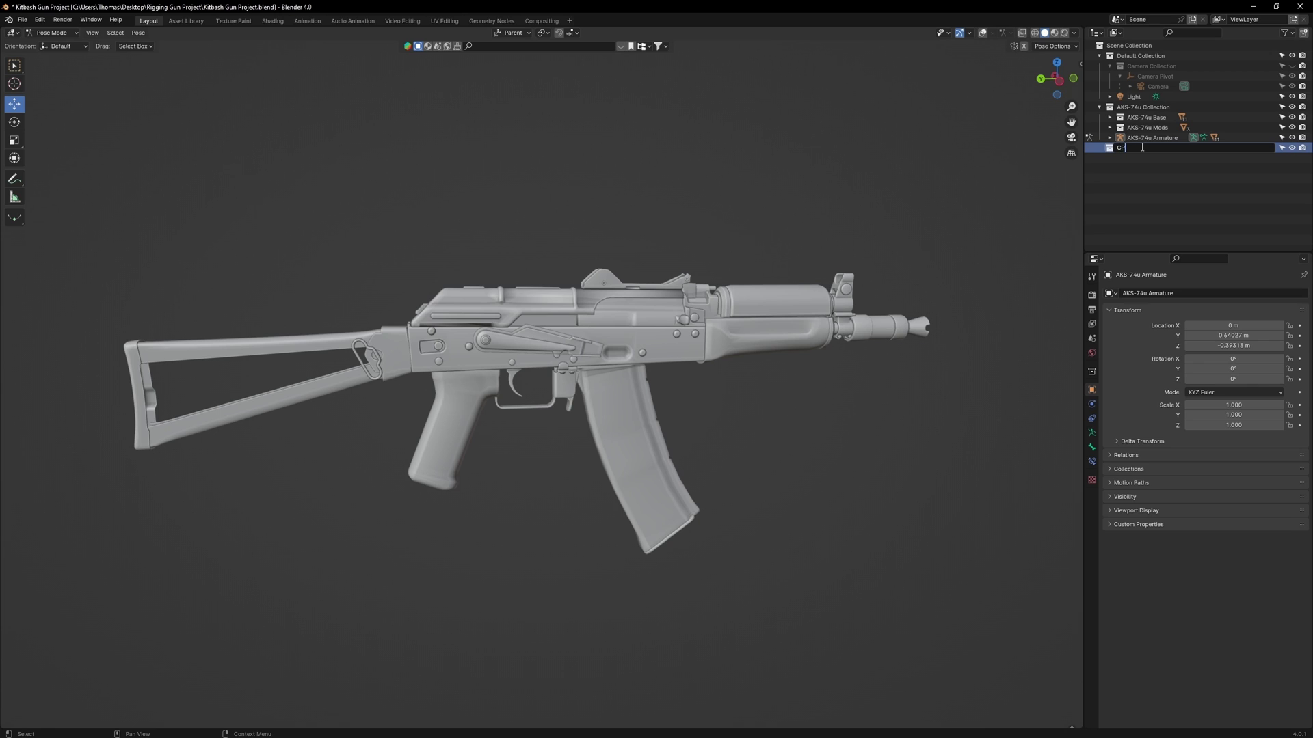
left_click(23, 21)
mouse_move(67, 167)
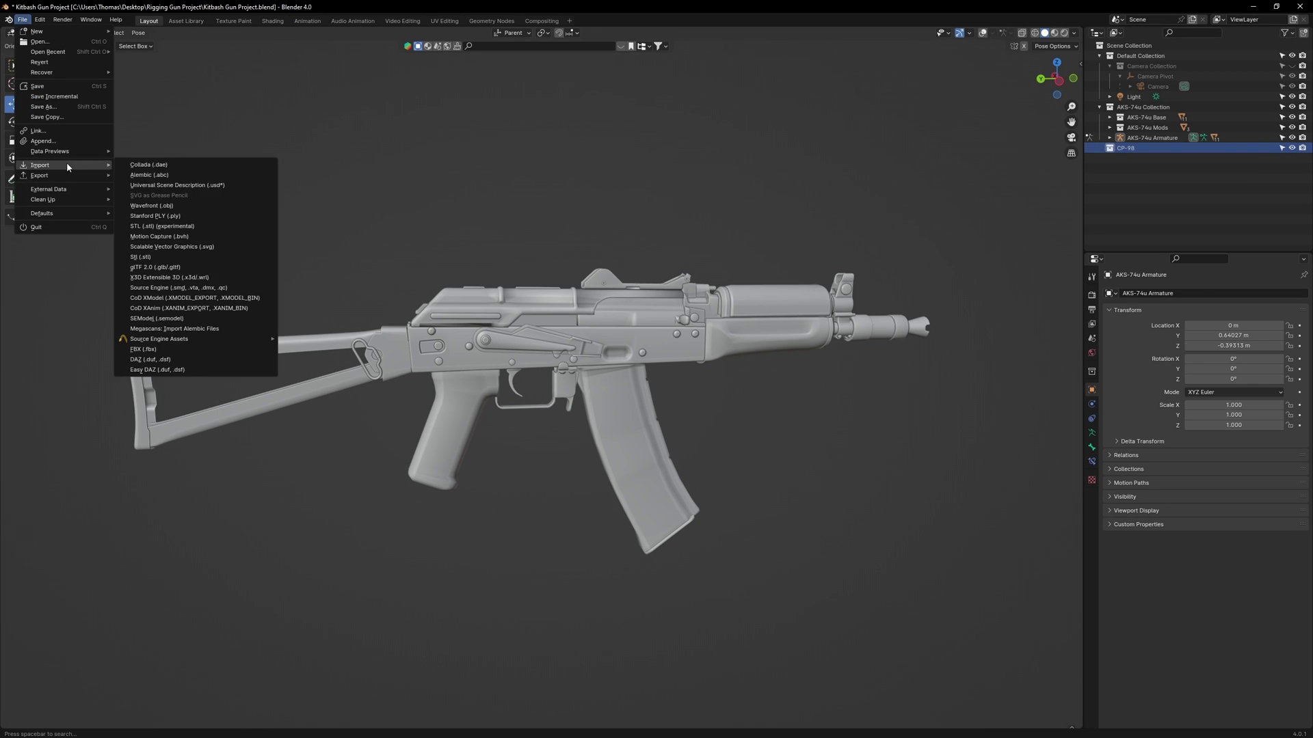
left_click(171, 206)
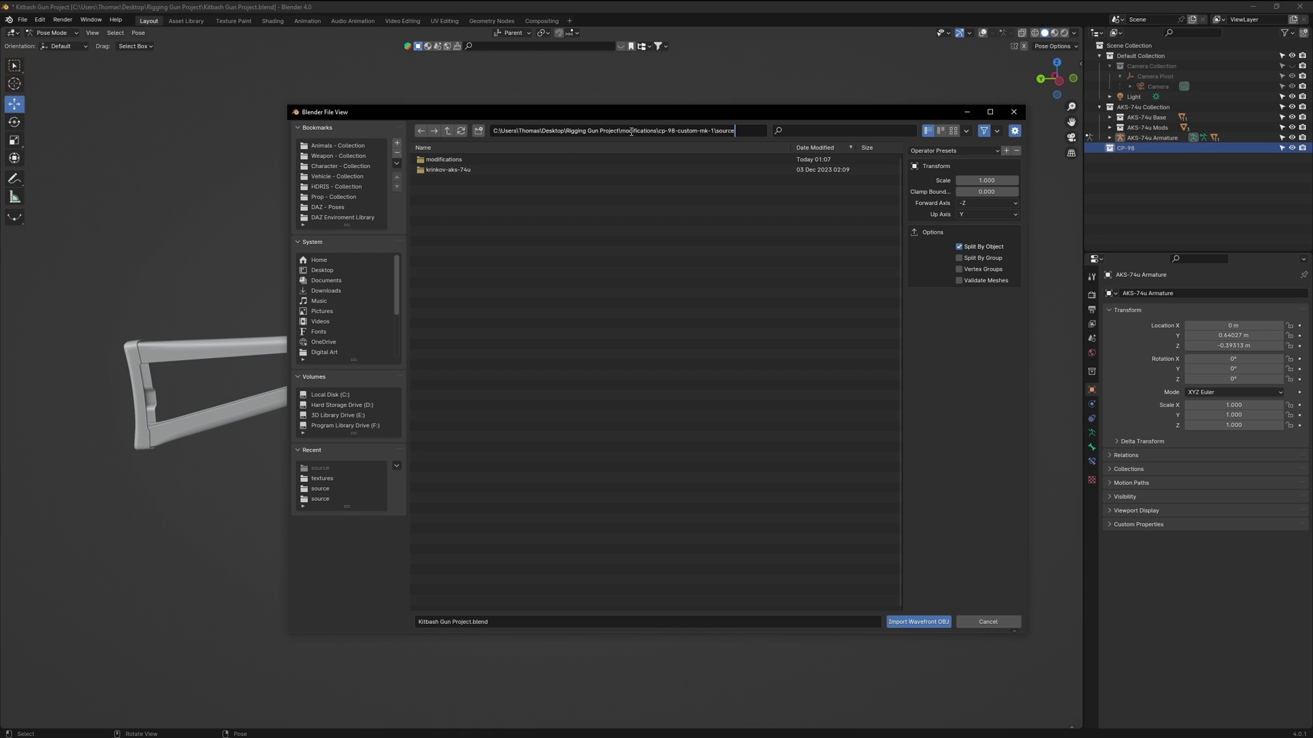
key("Return")
left_click(451, 160)
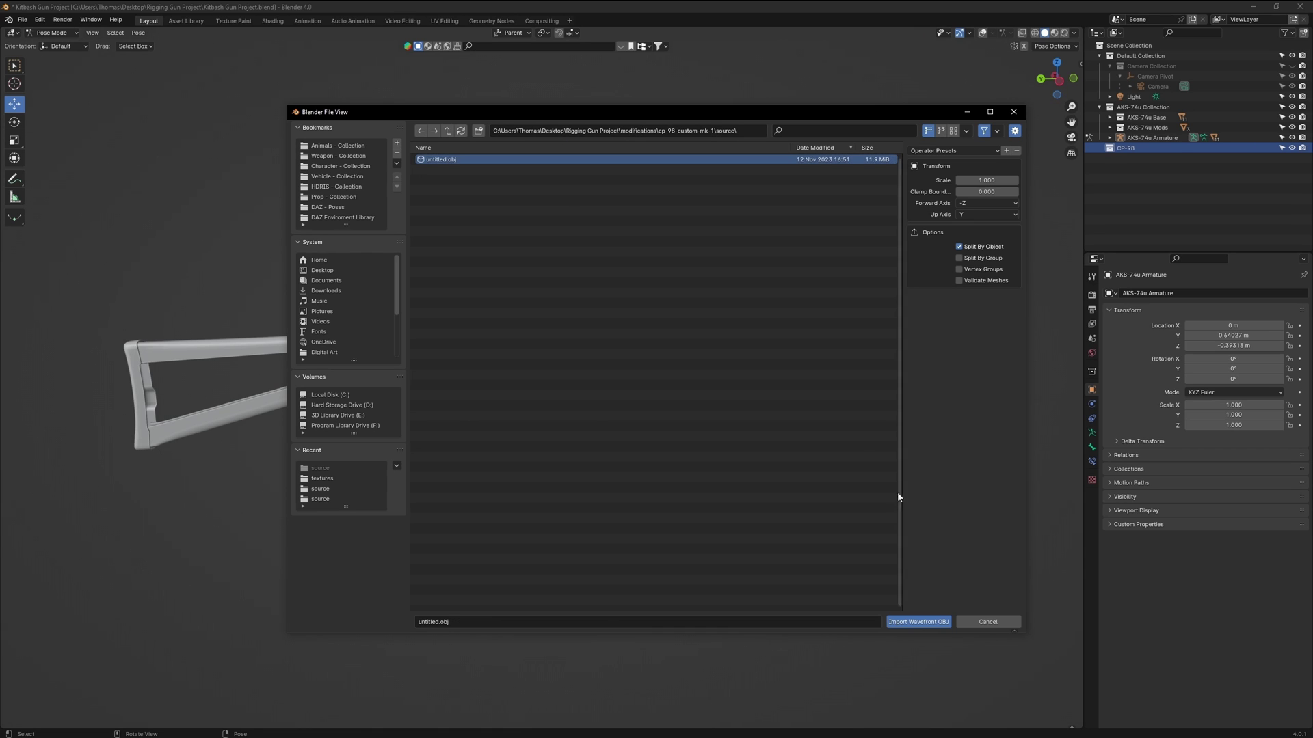
left_click(923, 628)
In the side view, scale the imported CP-98 and move it directly above the AKS-74u
key("KP_3")
key("s")
left_click_drag(582, 380, 596, 156)
key("g")
middle_click_drag(589, 207, 539, 311, "shift")
Refine the CP-98's scale and position against the AKS-74u so the two guns match in size
key("s")
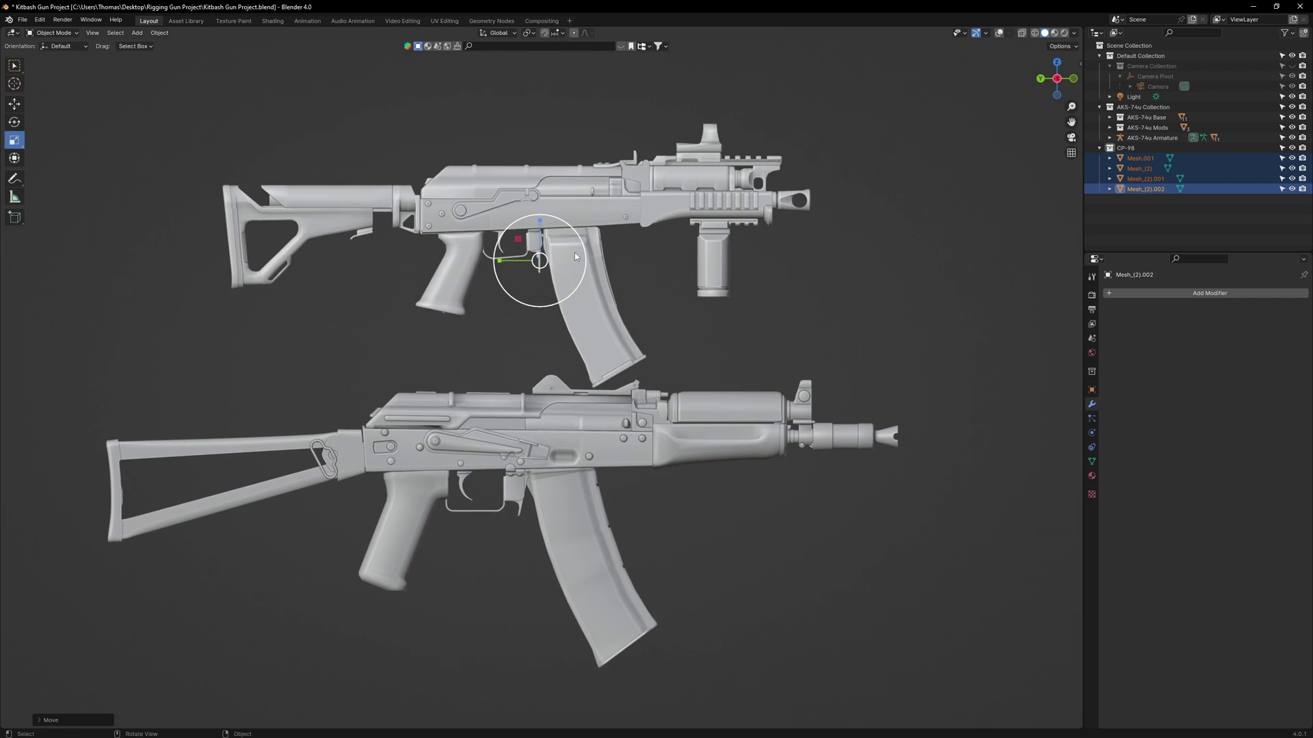
mouse_move(575, 253)
left_mouse_down()
mouse_move(497, 516)
mouse_move(553, 496)
mouse_move(530, 511)
left_mouse_up()
key("g")
key("alt+z")
key("s")
key("g")
key("alt+z")
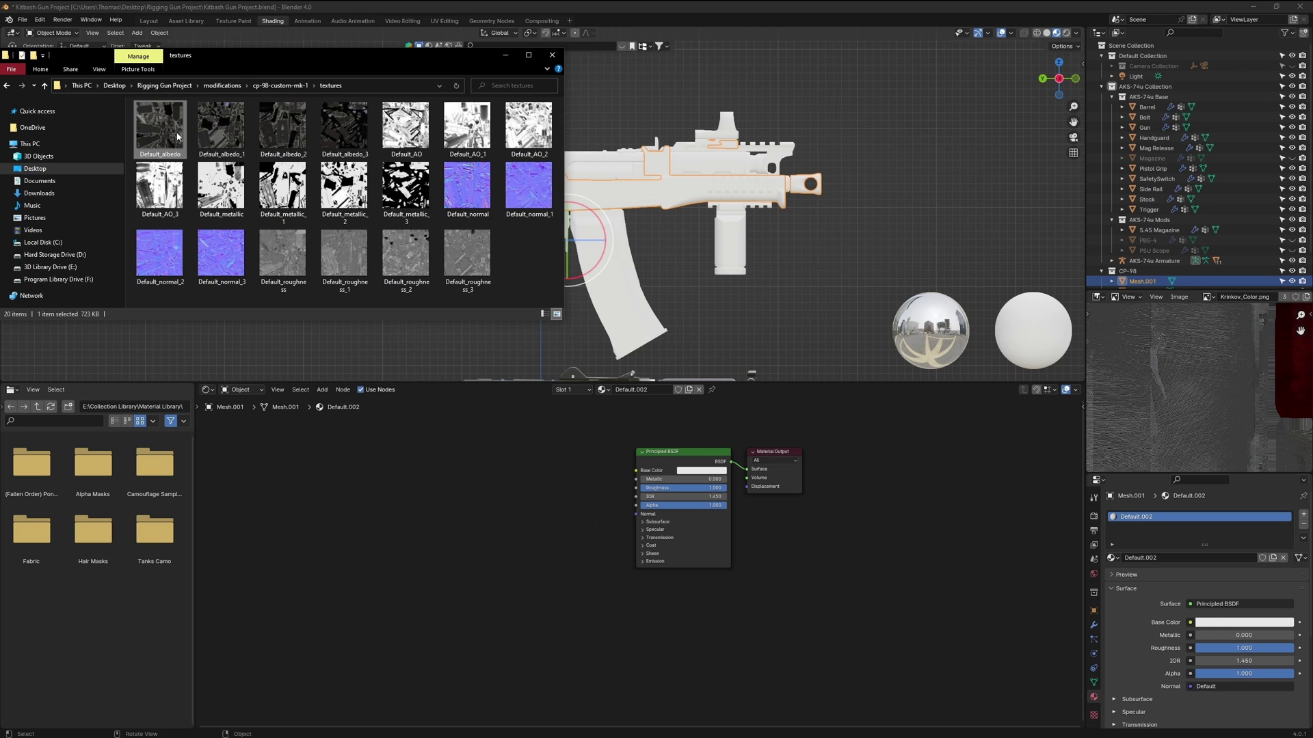
Add the image textures Default_albedo, Default_albedo_1, Default_albedo_2 and Default_albedo_3 to Mesh.001's material and spread the nodes out
left_click_drag(262, 403, 255, 467)
left_click_drag(221, 129, 366, 479)
left_click_drag(282, 130, 485, 484)
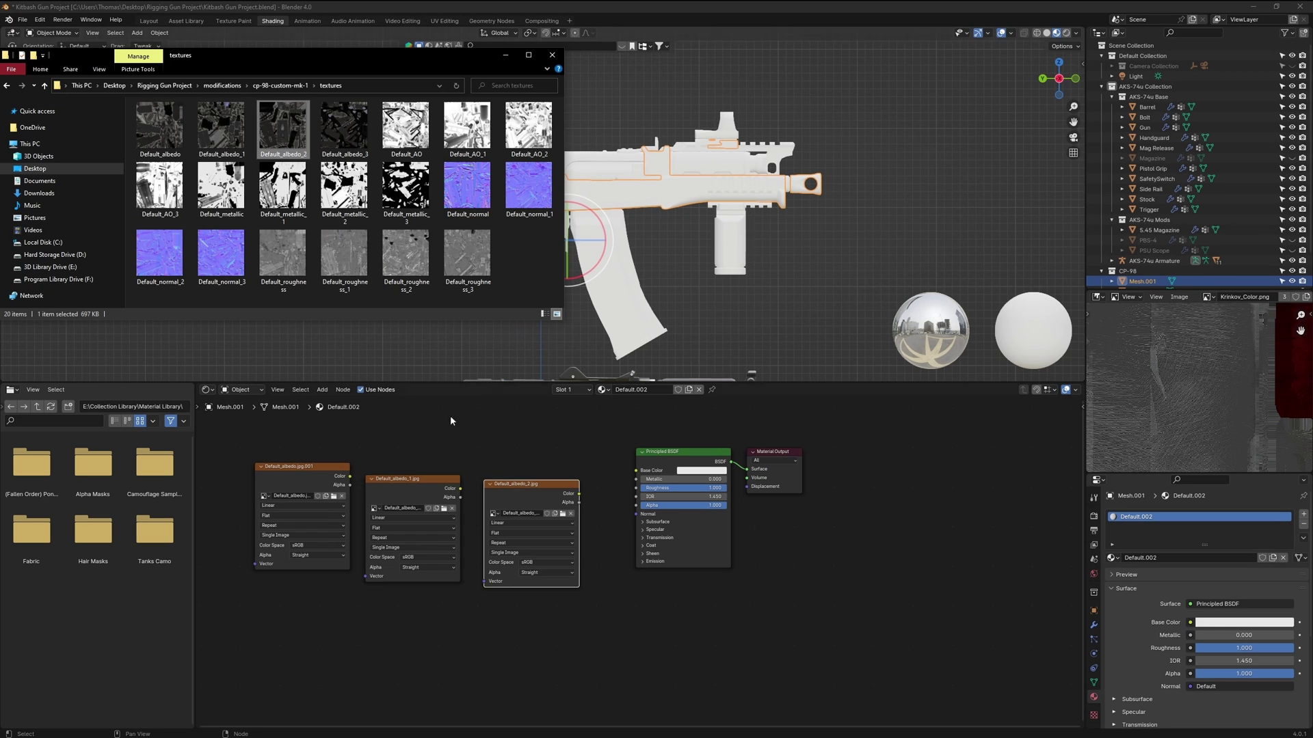
left_click_drag(334, 556, 298, 602)
left_click_drag(235, 431, 521, 651)
key("g")
left_click(446, 586)
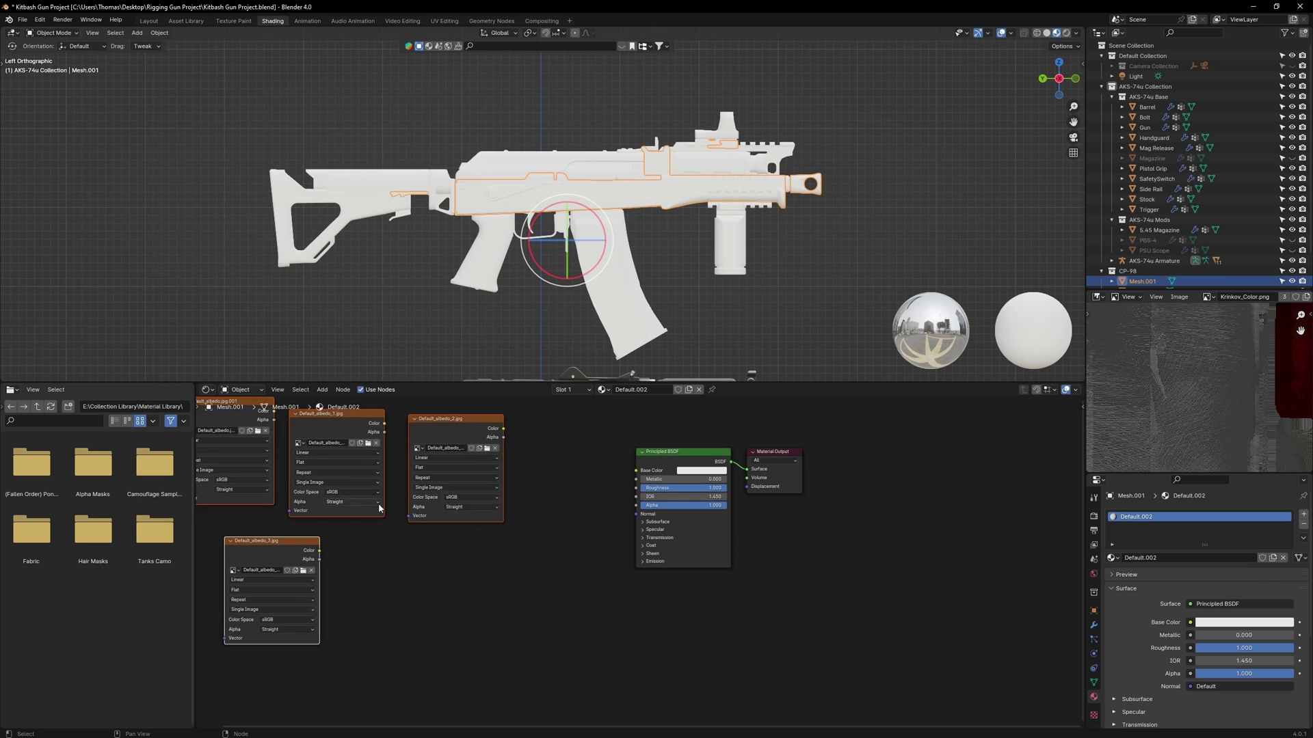
middle_click_drag(381, 510, 506, 568)
scroll(370, 405, "up", 2)
Connect Default_albedo, Default_albedo_1 and Default_albedo_2 in turn to the Principled BSDF's Base Color to test them on Mesh.001
left_click_drag(358, 455, 443, 487)
left_click_drag(789, 531, 783, 525)
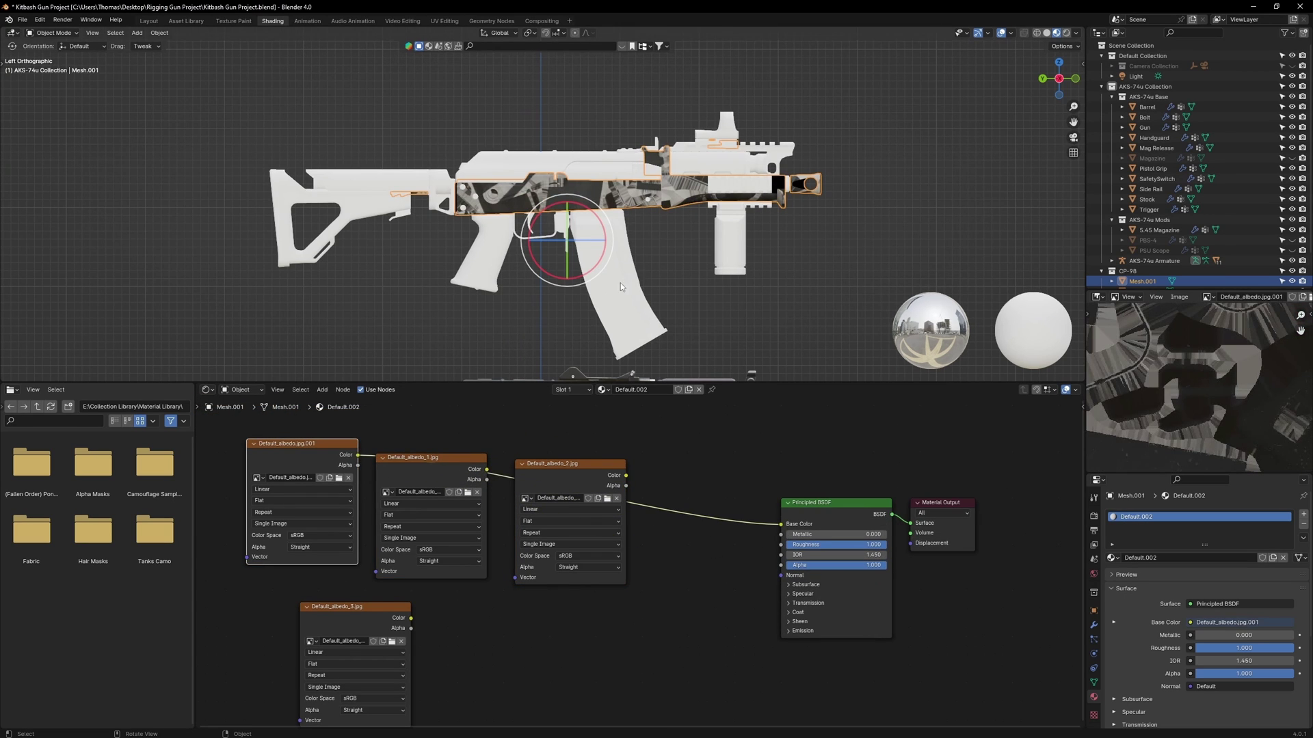
left_click_drag(504, 478, 781, 524)
left_click_drag(625, 476, 780, 524)
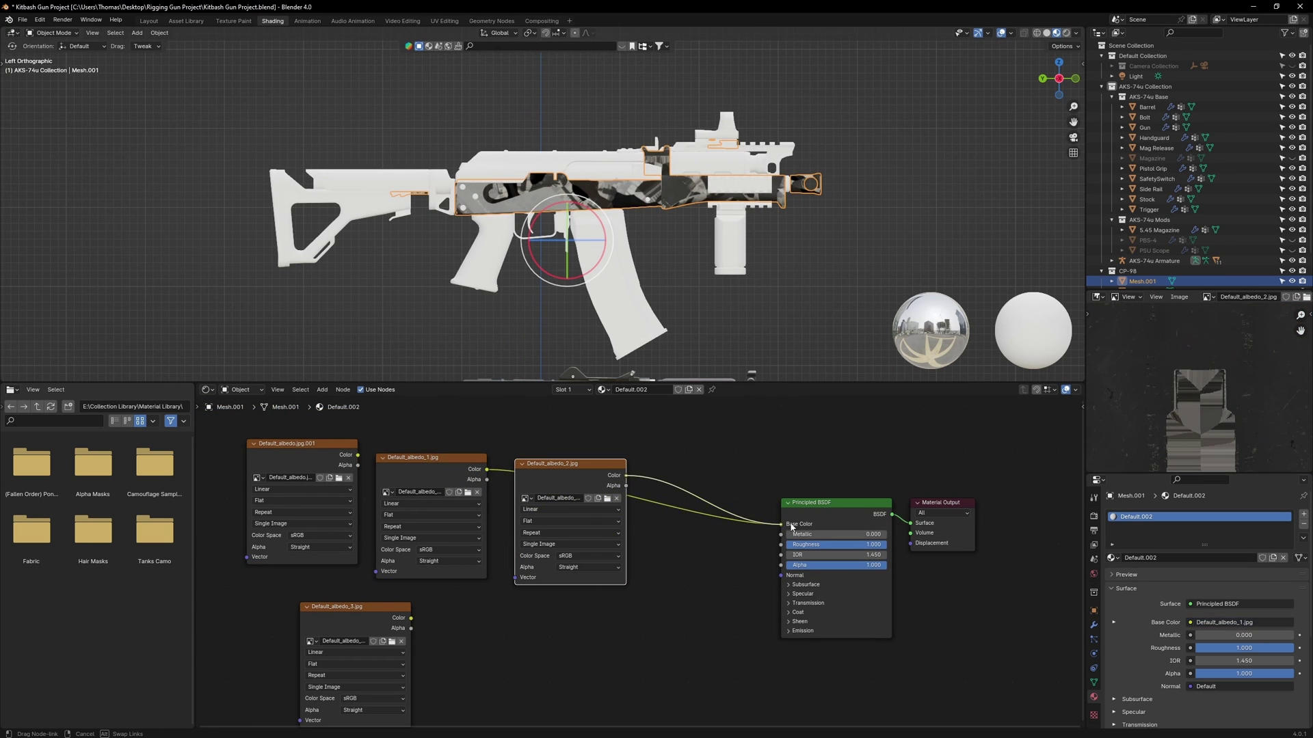
Delete the unused Default_albedo, Default_albedo_1 and Default_albedo_3 texture nodes from Mesh.001's material
left_click_drag(245, 451, 425, 610)
key("x")
left_click(397, 609)
key("x")
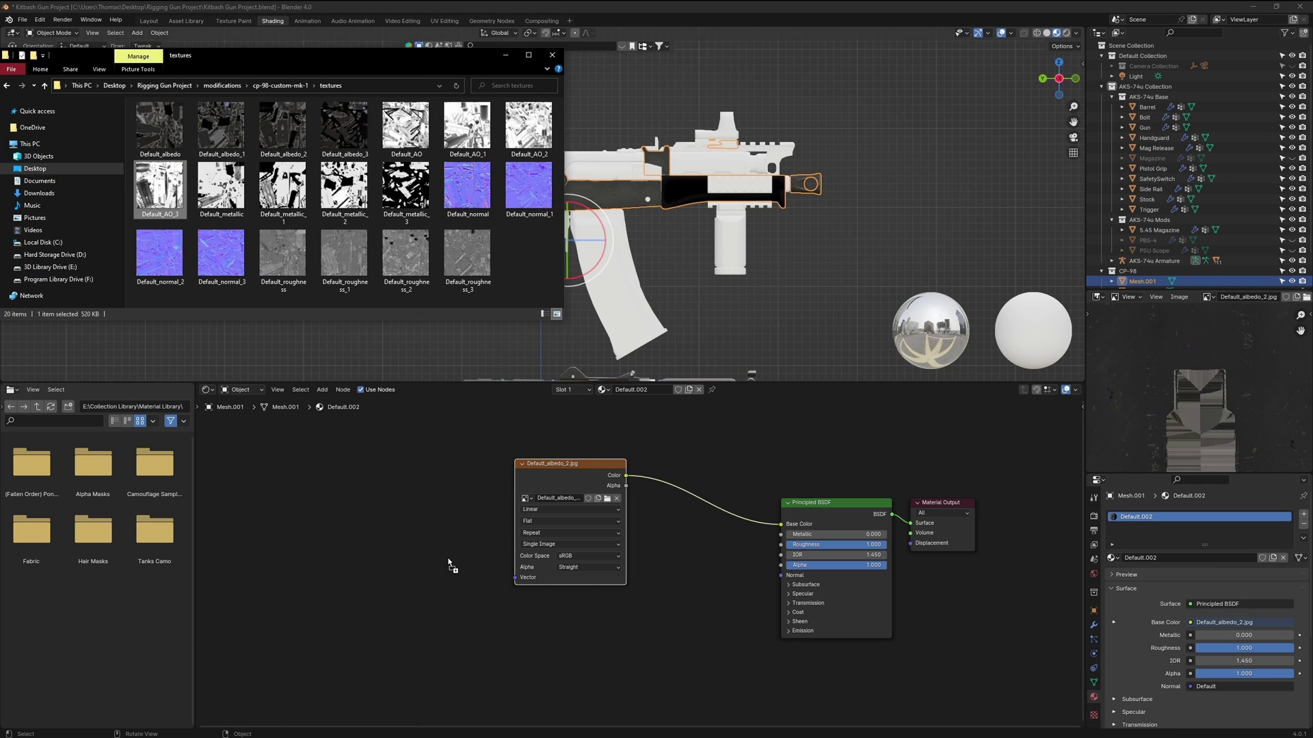
Add the Default_AO_3, Default_metallic_1, Default_normal and Default_roughness_1 image textures to Mesh.001's material
left_click_drag(450, 564, 450, 565)
left_click(282, 195)
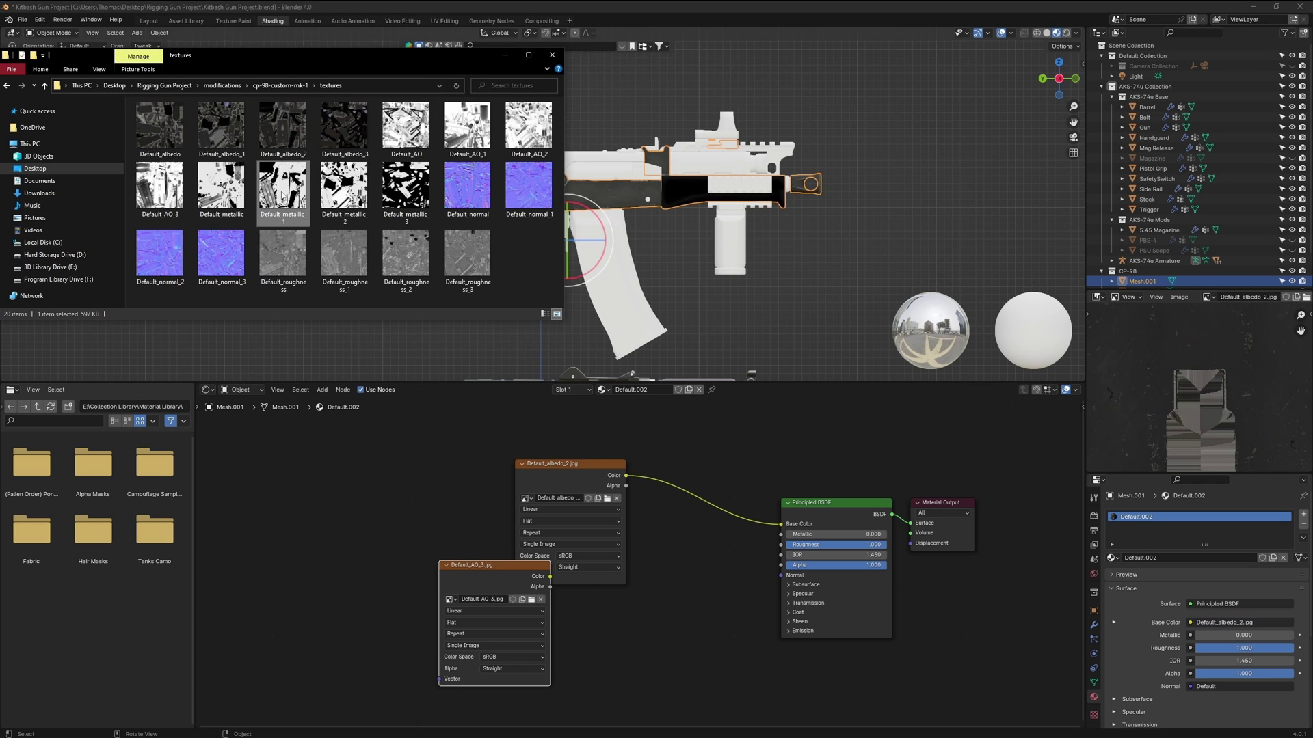
left_click_drag(311, 549, 311, 549)
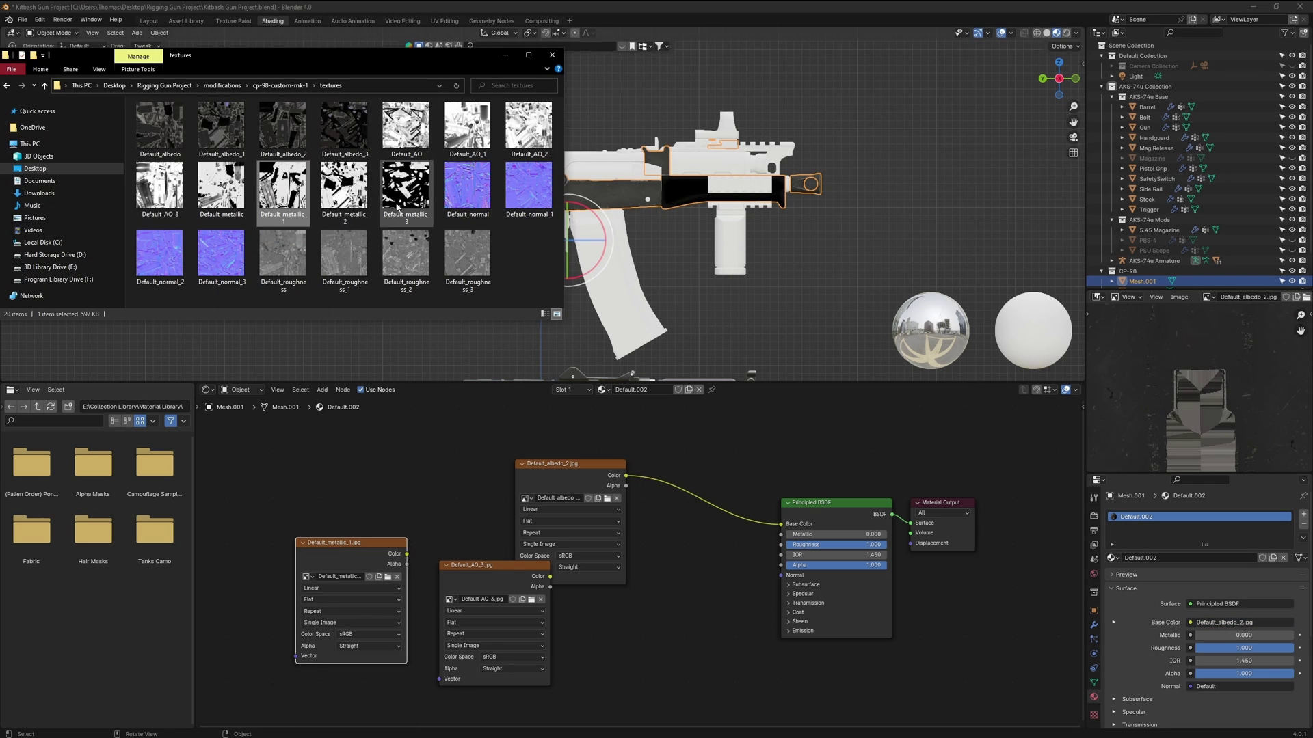
left_click_drag(457, 192, 230, 499)
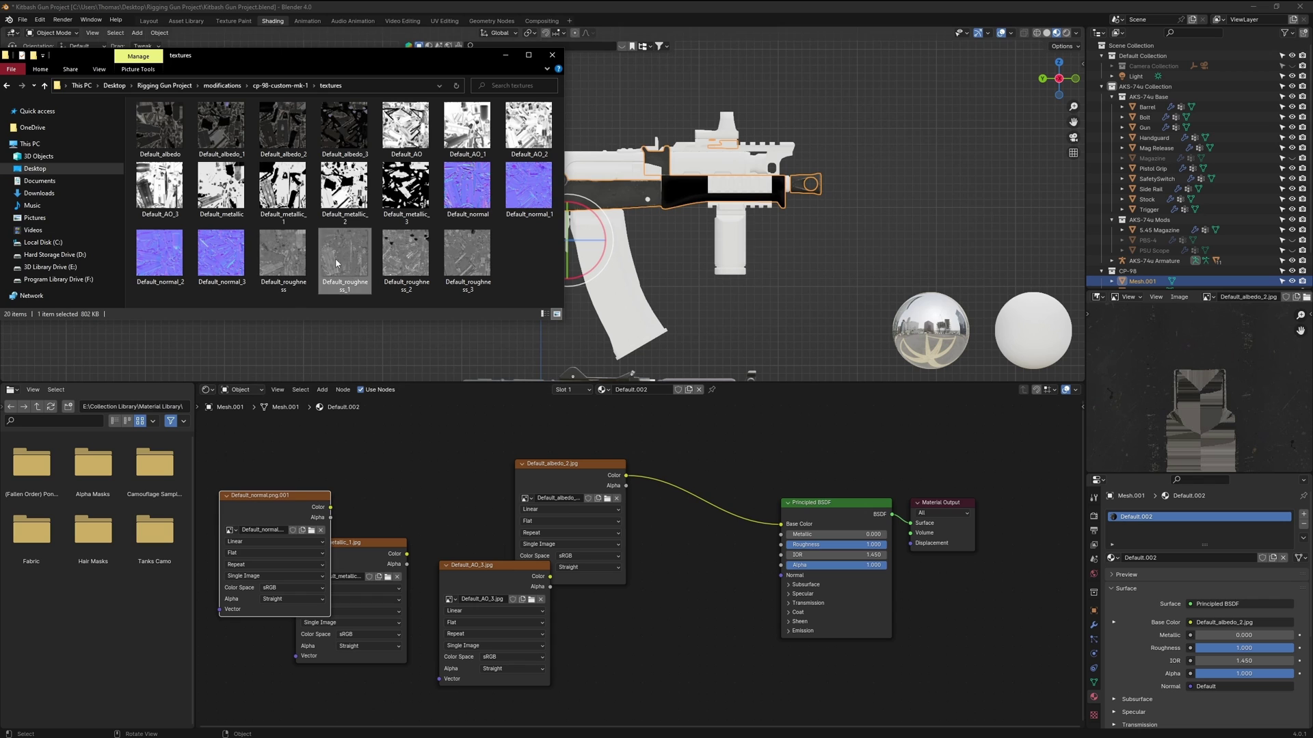
left_click_drag(336, 262, 383, 519)
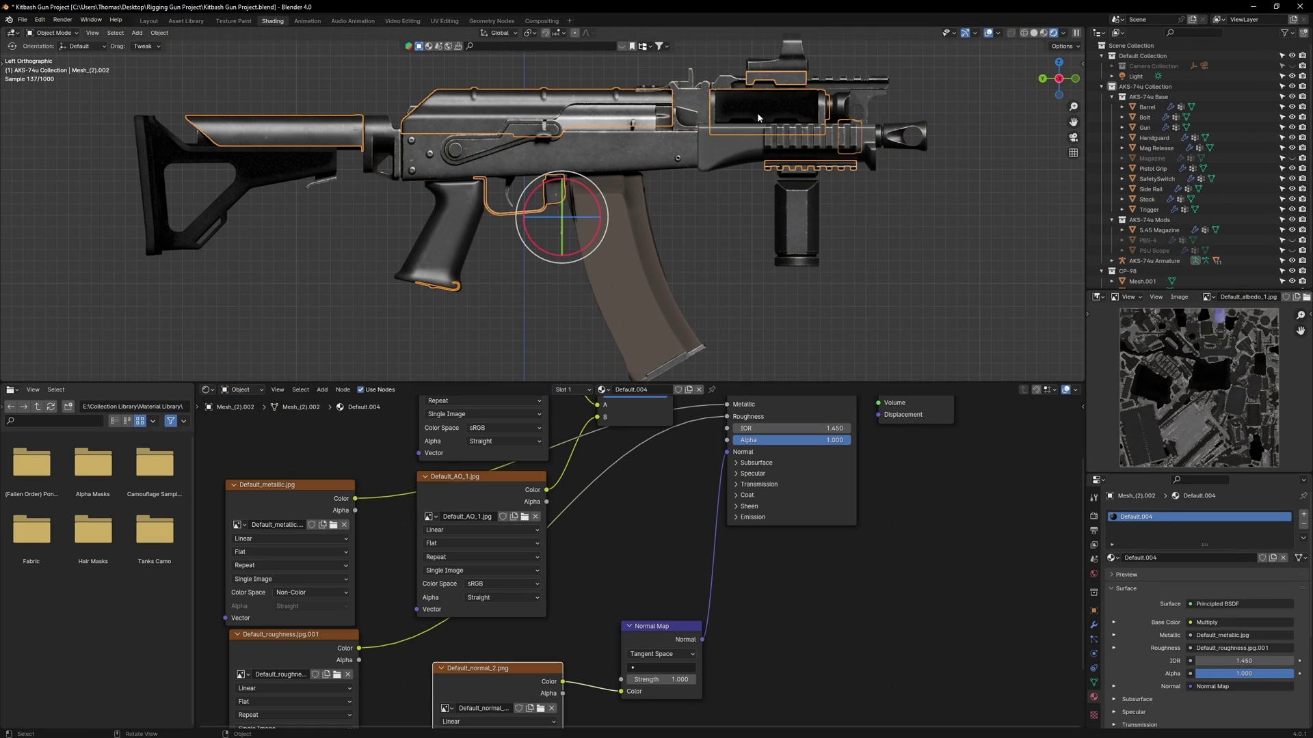
left_click(758, 118)
left_click(725, 284)
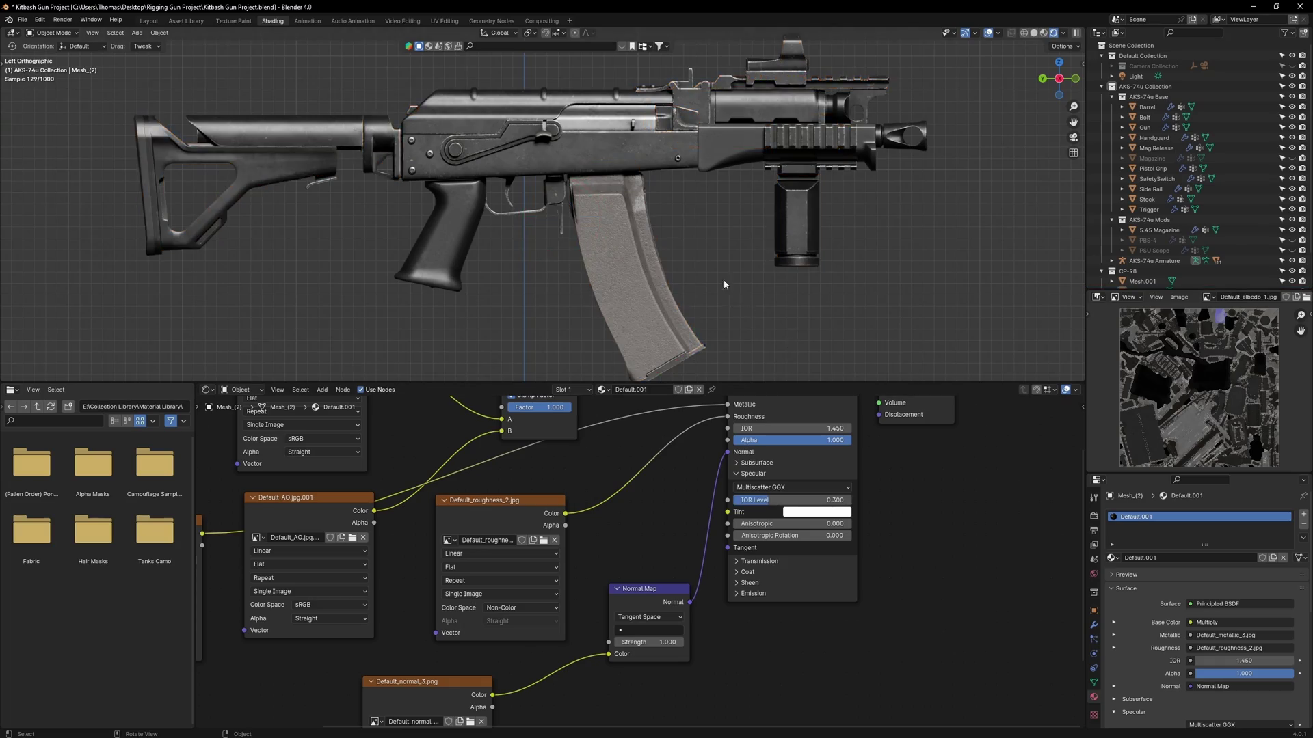
middle_click_drag(725, 284, 691, 208)
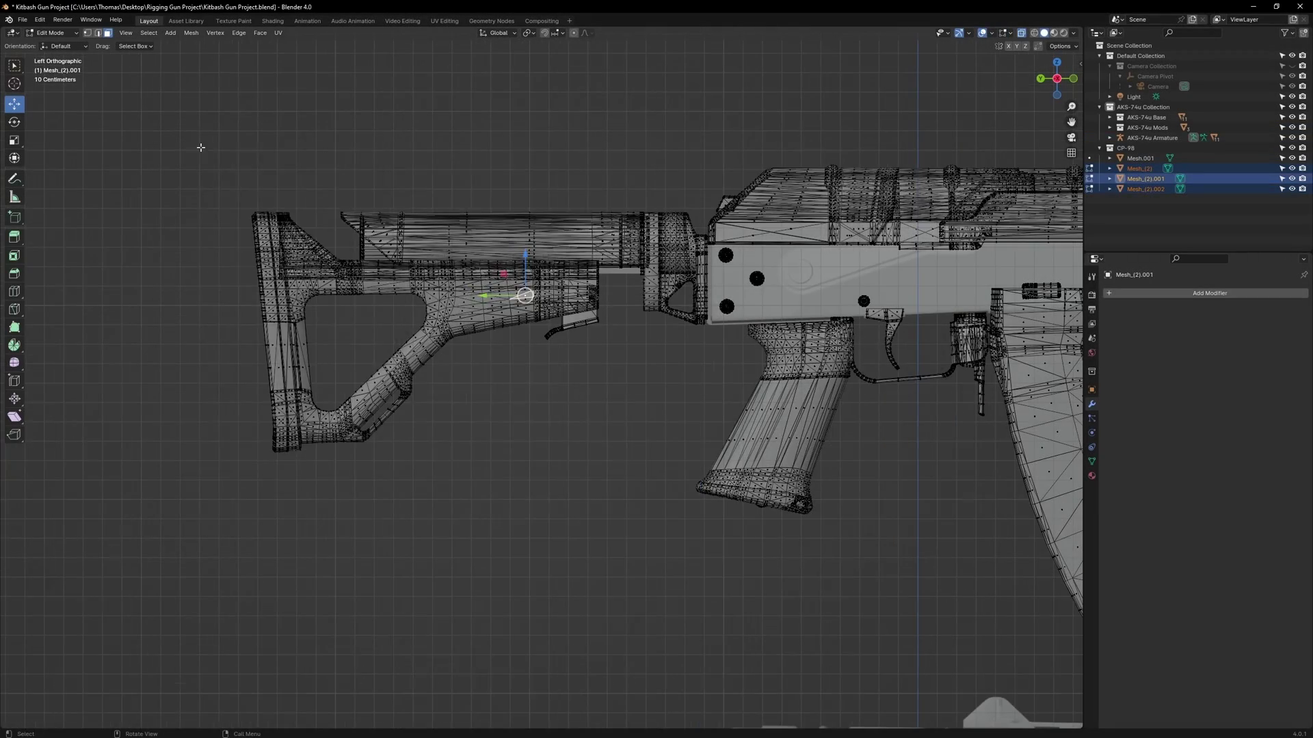
Select the whole CP-98 stock, including its receiver hinge, across the three Mesh_(2) objects and separate it by selection
left_click_drag(196, 140, 630, 521)
scroll(471, 324, "up", 5)
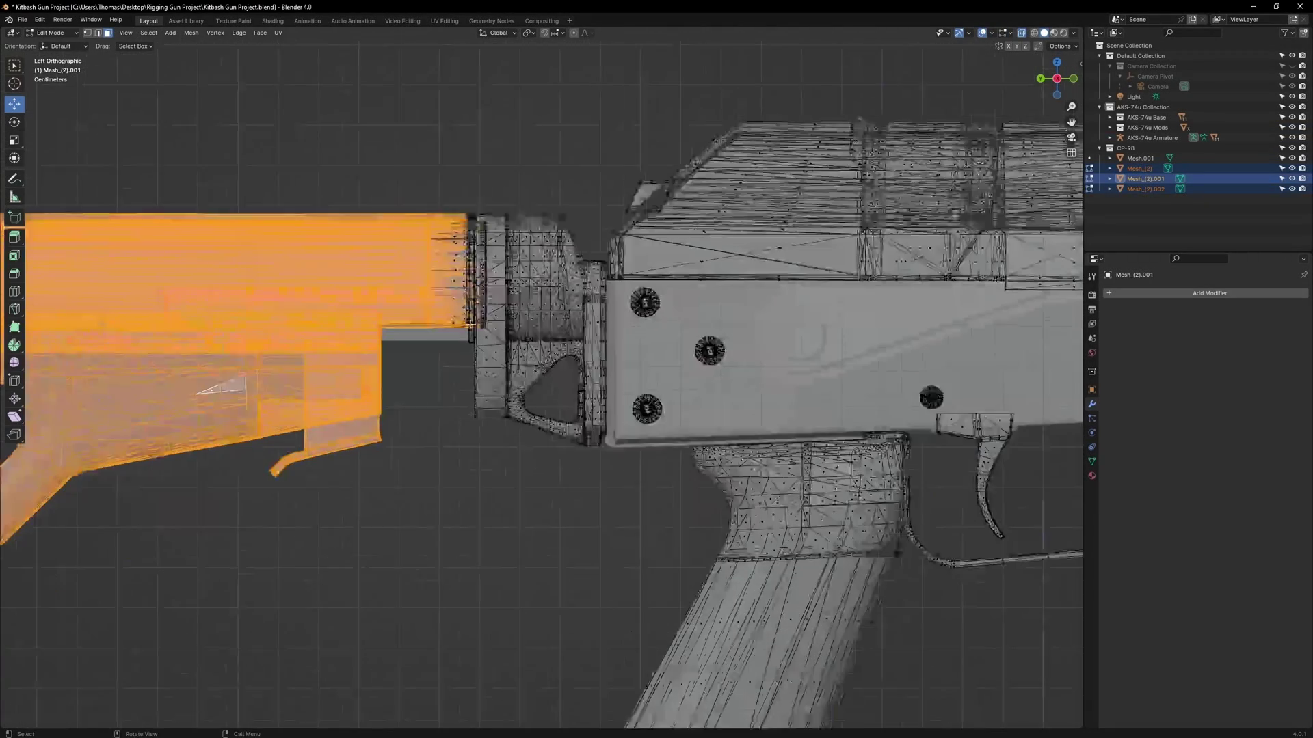
left_click_drag(381, 211, 609, 484)
mouse_move(609, 483)
middle_mouse_down()
mouse_move(630, 313)
mouse_move(656, 294)
middle_mouse_up()
key("alt+z")
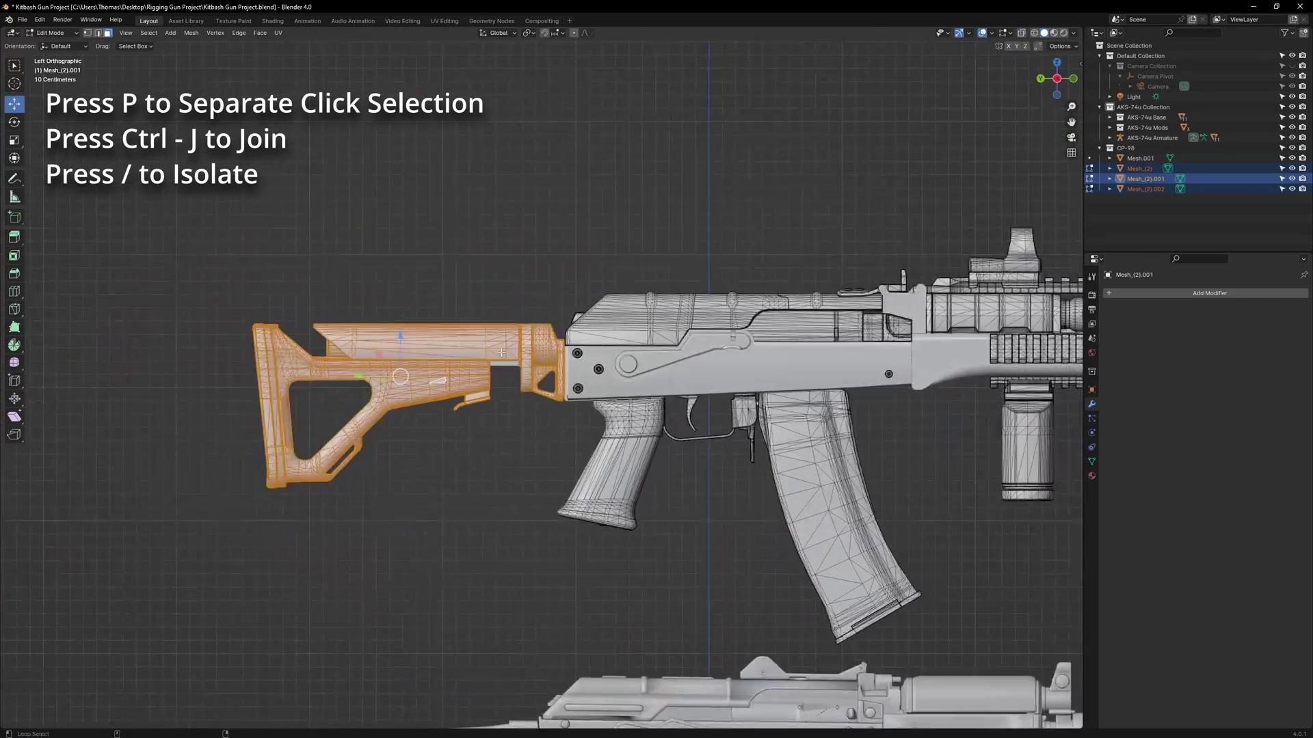
key("p")
left_click(547, 345)
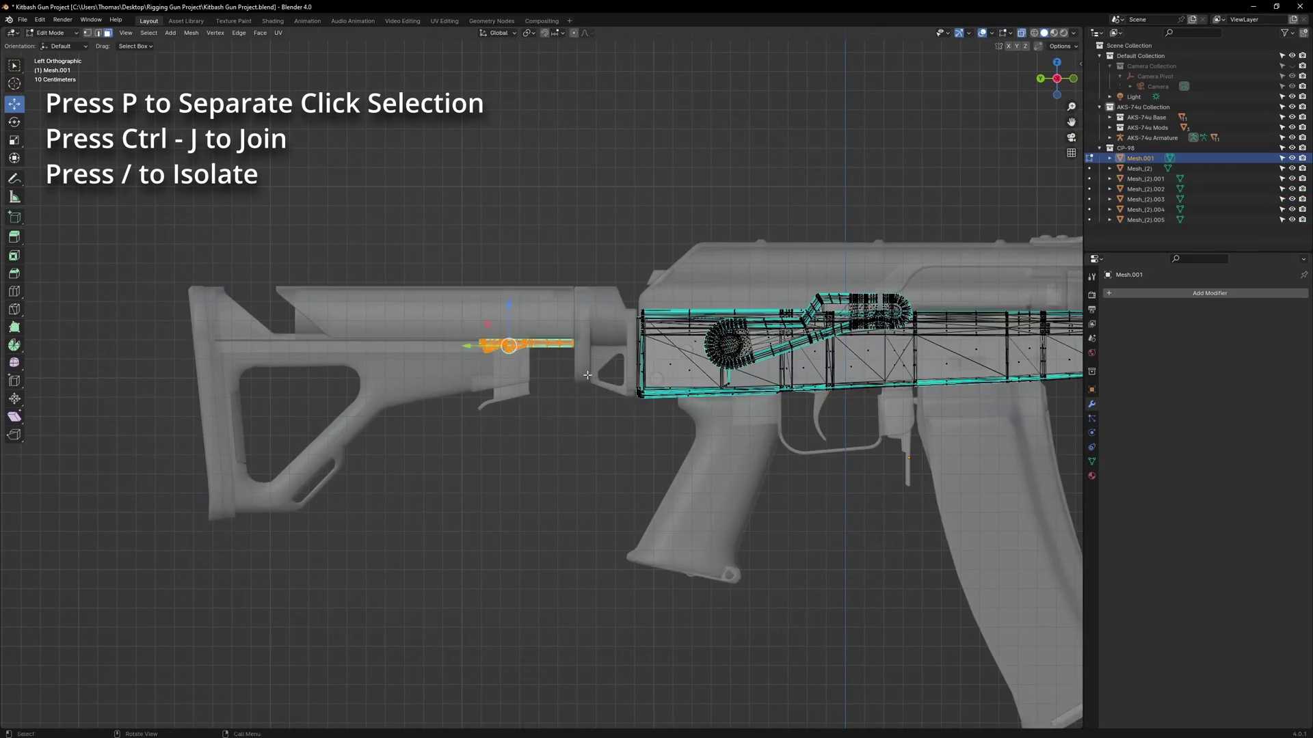
Separate the stock's thin inner rod from Mesh.001 into its own object
key("alt+z")
key("Tab")
left_click(547, 343)
left_click(526, 366)
scroll(543, 359, "up", 2)
middle_click_drag(543, 362, 542, 303)
middle_click_drag(542, 302, 543, 361, "alt")
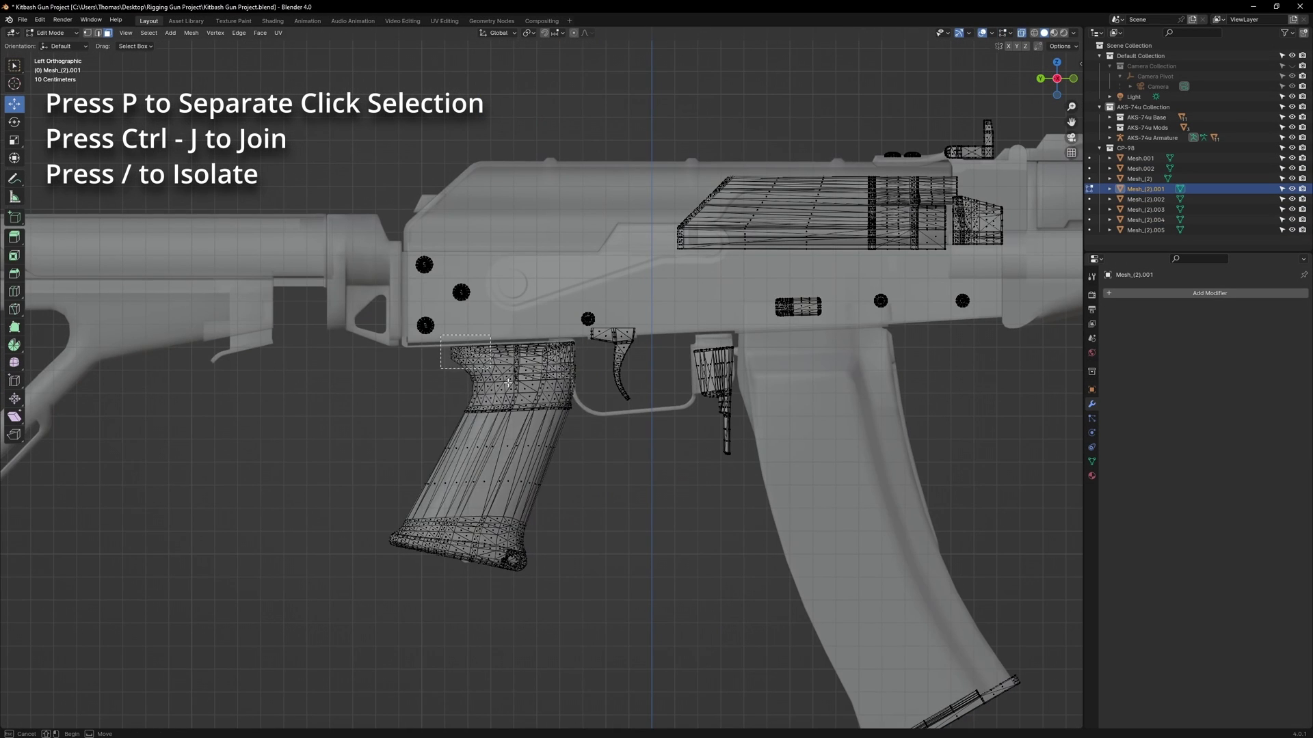
Select all of the pistol grip's geometry in Mesh_(2).001 and separate it by selection
left_click_drag(508, 383, 586, 497, "shift")
left_click_drag(369, 406, 588, 627, "shift")
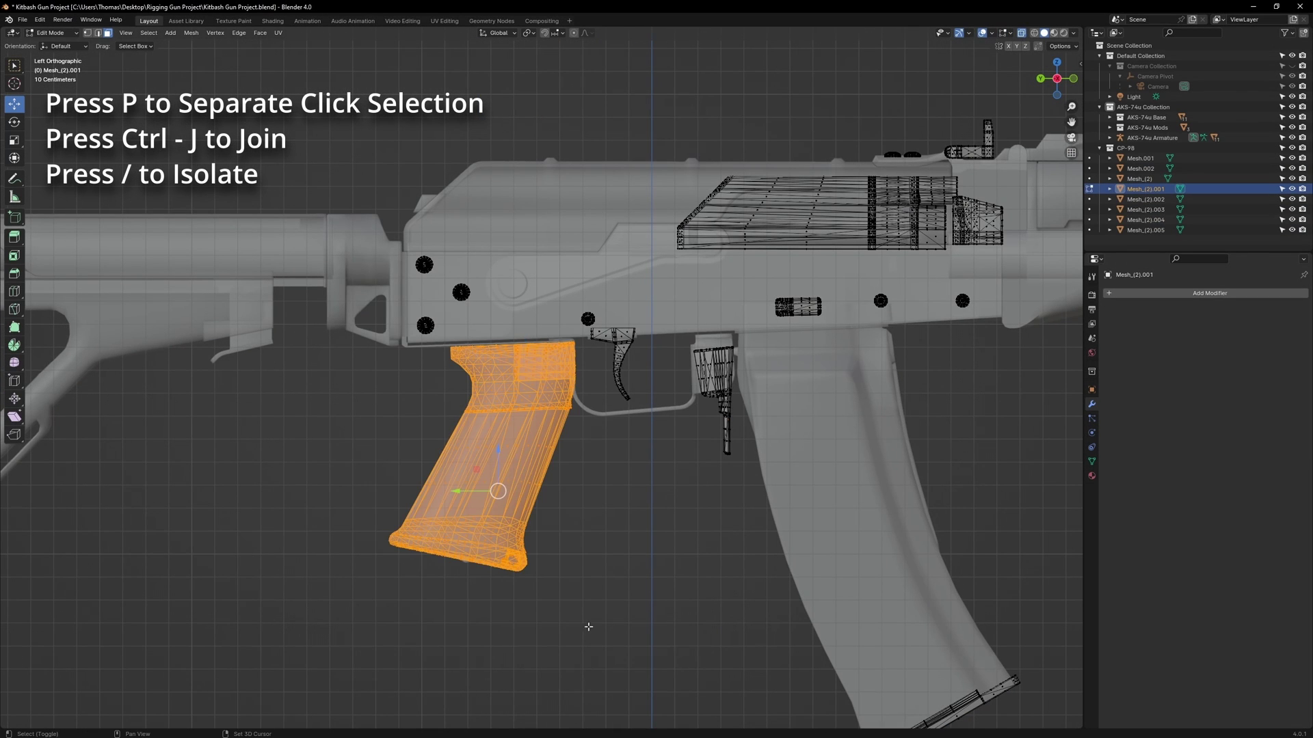
key("alt+z")
key("p")
left_click(506, 425)
middle_click_drag(507, 425, 547, 383)
key("Tab")
Separate the insert on the underside of the pistol grip from Mesh_(2).002
left_click(463, 553)
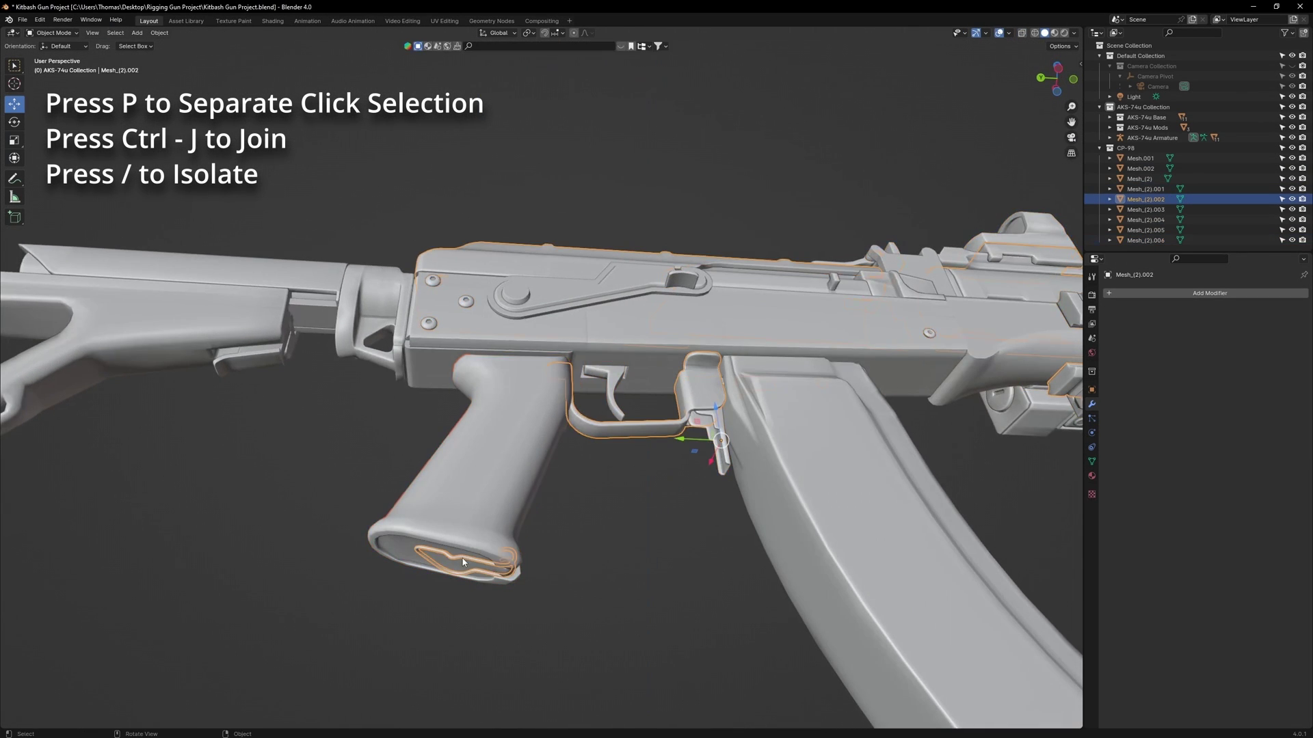
middle_click_drag(530, 476, 498, 512)
key("Tab")
key("ctrl+KP_3")
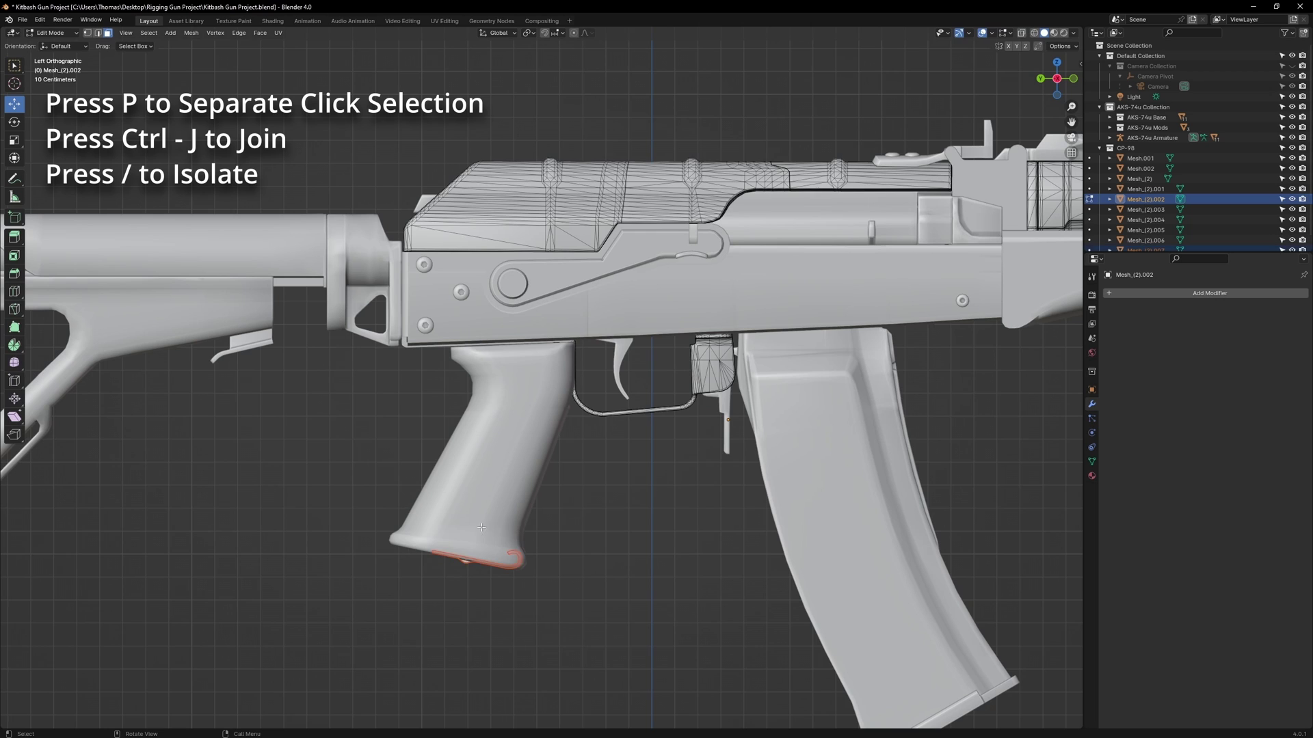
key("Tab")
Select the lower handguard and the muzzle device in Mesh.001 and separate them by selection
middle_click_drag(545, 519, 752, 367)
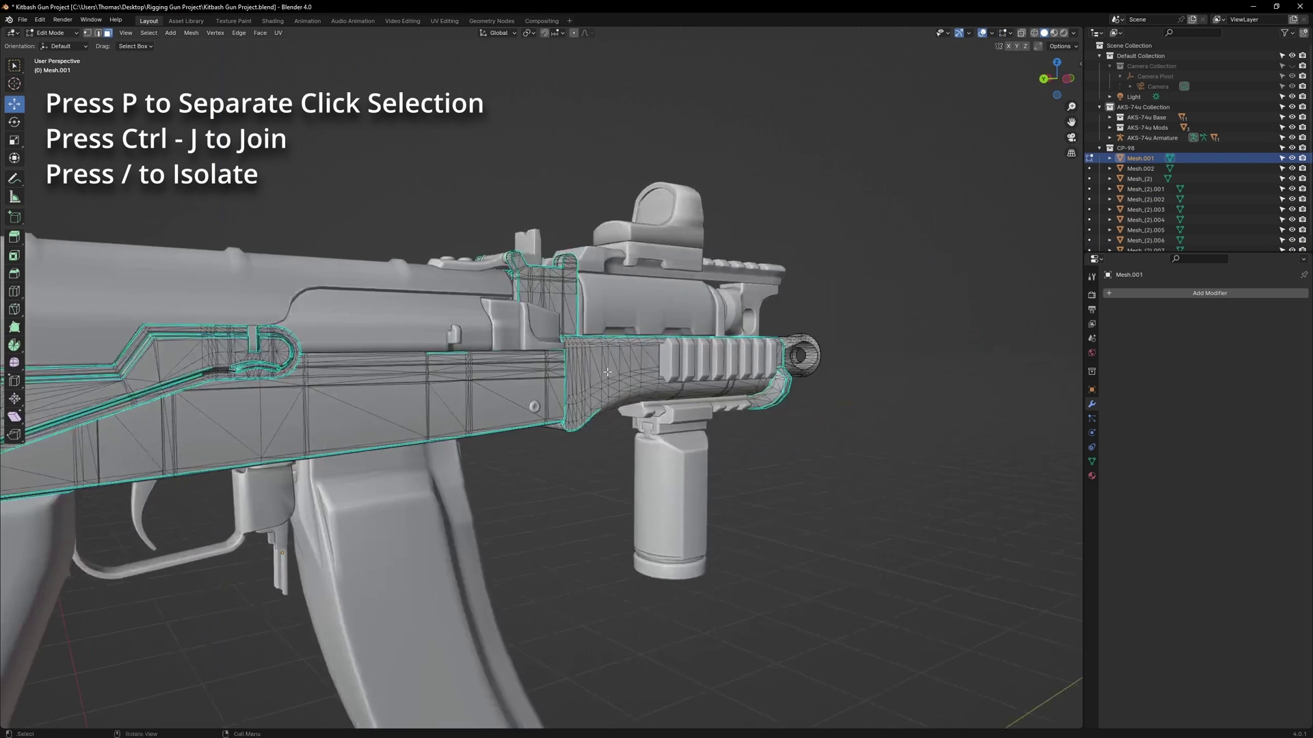
key("l")
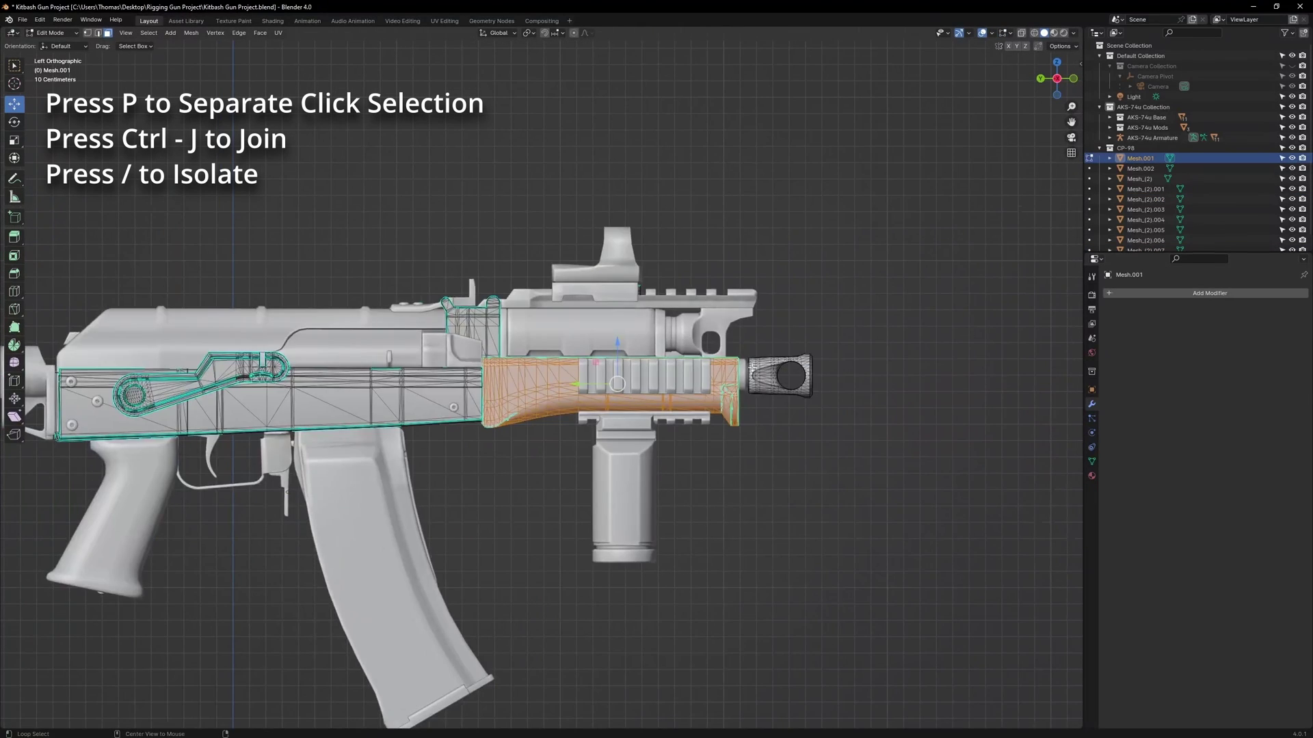
key("alt+z")
left_click_drag(876, 331, 722, 458, "shift")
middle_click_drag(727, 437, 768, 453, "shift")
left_click_drag(600, 358, 889, 503, "shift")
key("alt+z")
key("p")
left_click(750, 395)
key("Tab")
Select the front attachment parts in Mesh_(2).001, from the optic and side rail to the foregrip mount, and separate them
left_click(681, 396)
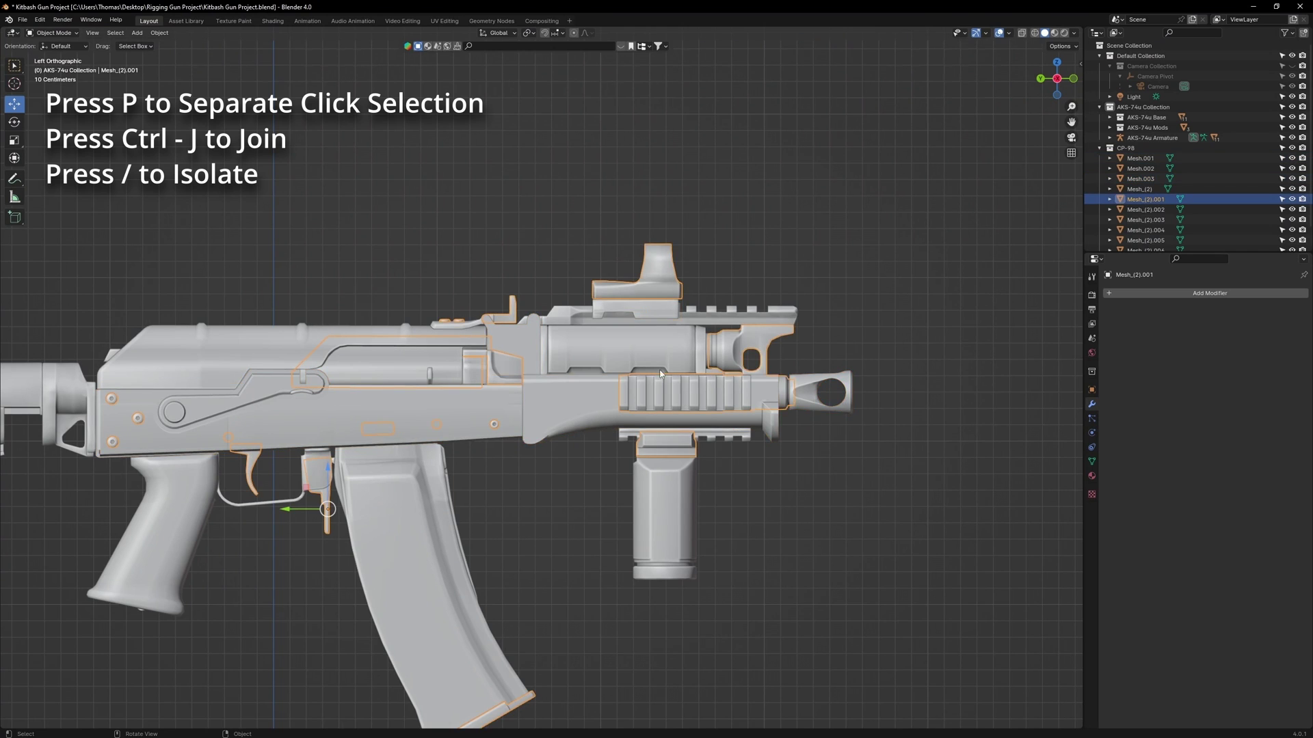
middle_click_drag(660, 374, 631, 400, "shift")
key("Tab")
key("alt+z")
left_click_drag(523, 236, 849, 547)
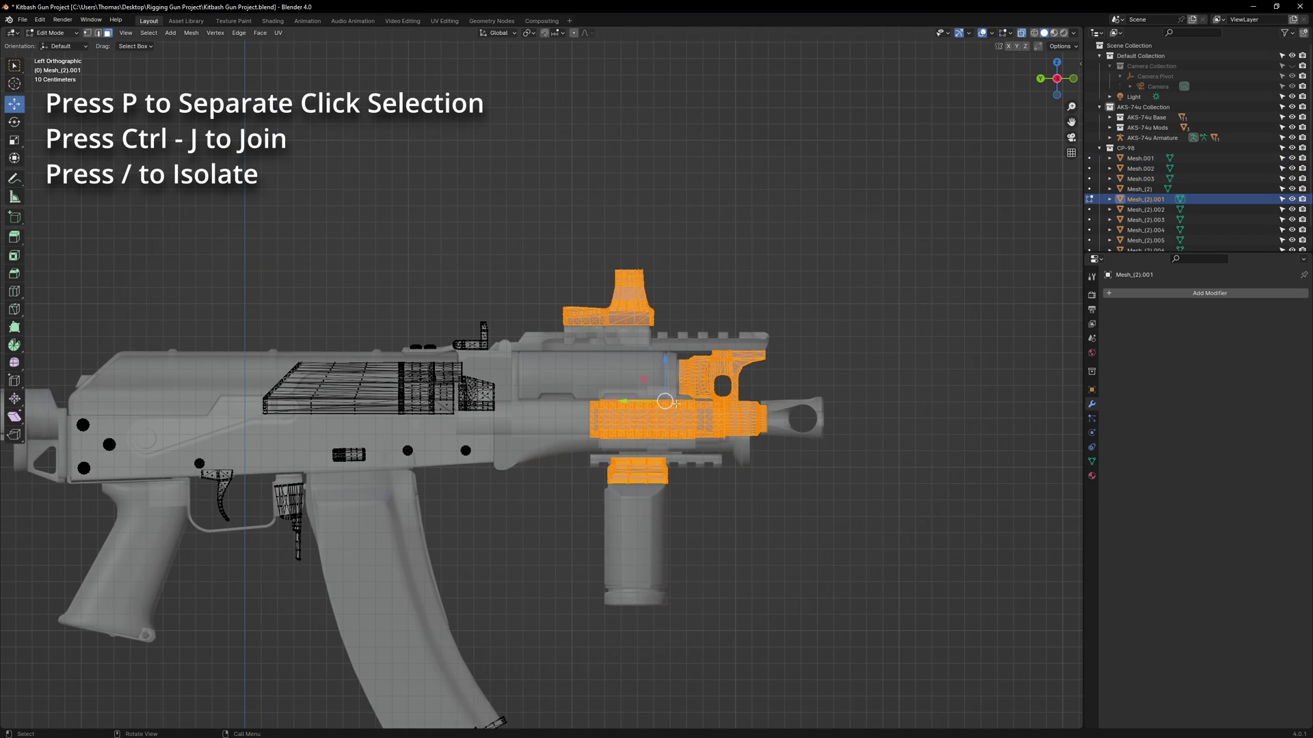
key("alt+z")
key("p")
left_click(596, 360)
key("Tab")
middle_click_drag(677, 355, 707, 353, "shift")
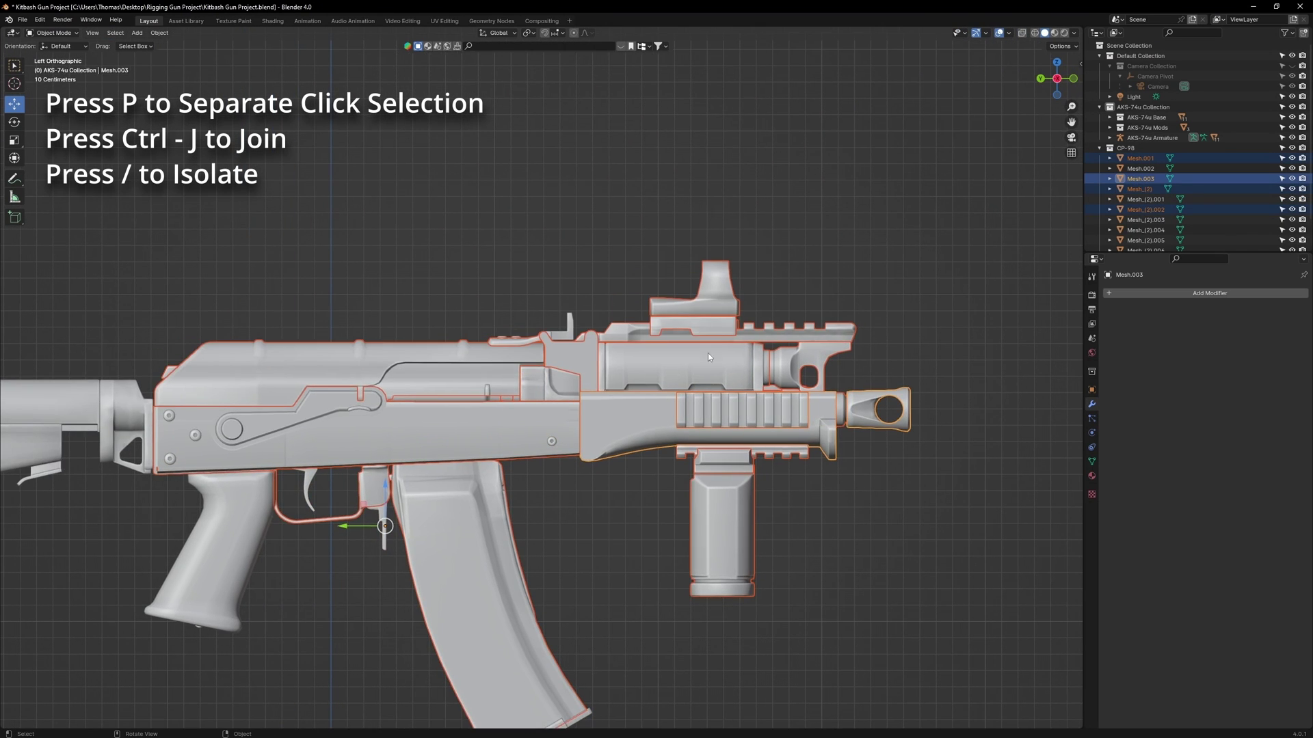
Select the top rail, barrel, optic parts and vertical foregrip in Mesh_(2) and separate them by selection
left_click(779, 332)
key("Tab")
key("alt+z")
left_click_drag(906, 245, 556, 352)
key("alt+z")
middle_click_drag(772, 359, 451, 410)
key("alt+z")
key("l")
left_click_drag(244, 431, 431, 603, "shift")
middle_click_drag(431, 603, 650, 386, "alt")
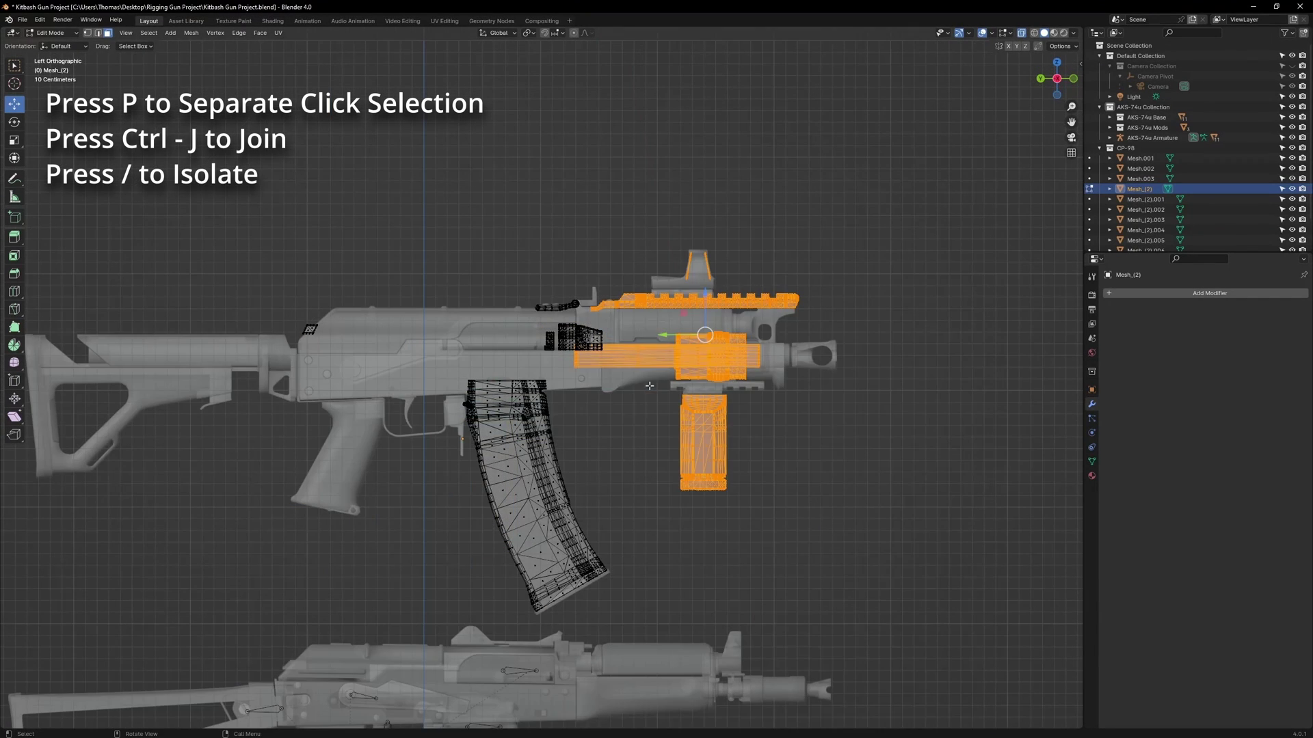
left_click(636, 388)
Select the magazine body in Mesh_(2) and separate it by selection
left_click_drag(451, 373, 568, 470)
left_click_drag(449, 433, 633, 613, "shift")
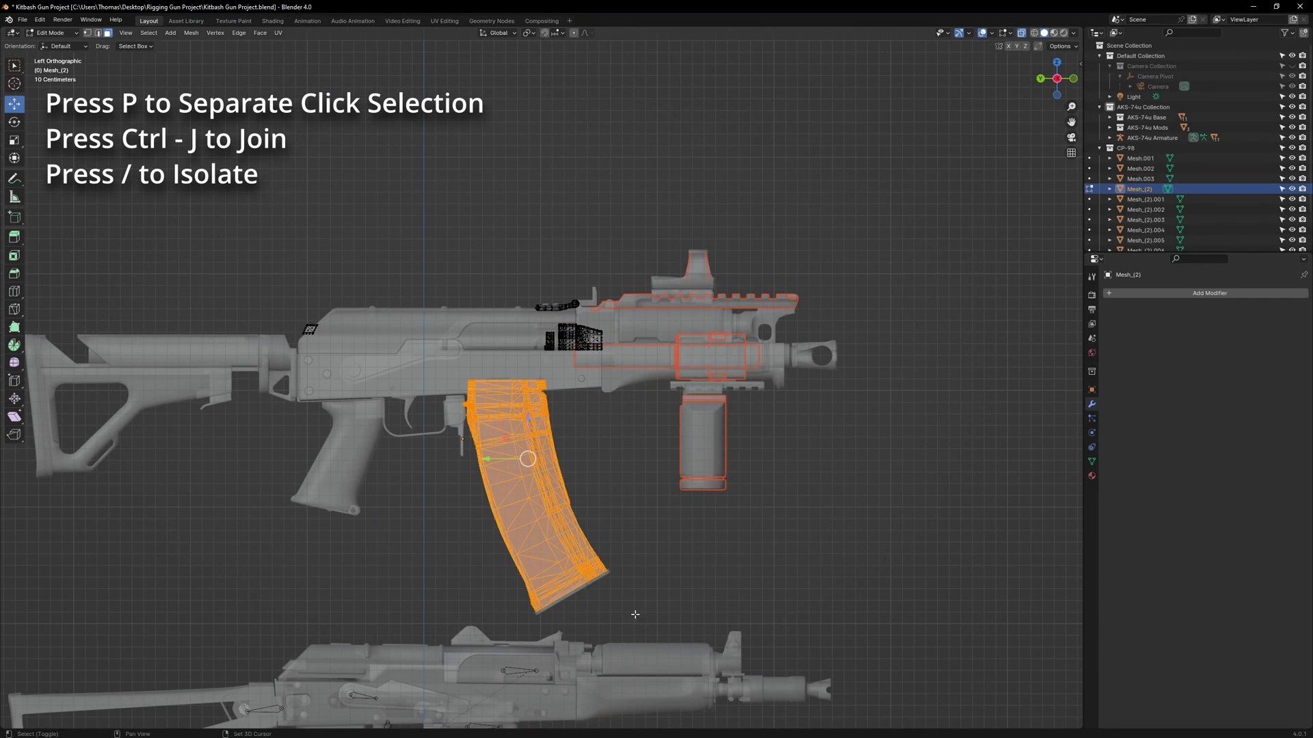
middle_click_drag(633, 613, 693, 547, "shift")
left_click(631, 509, "shift")
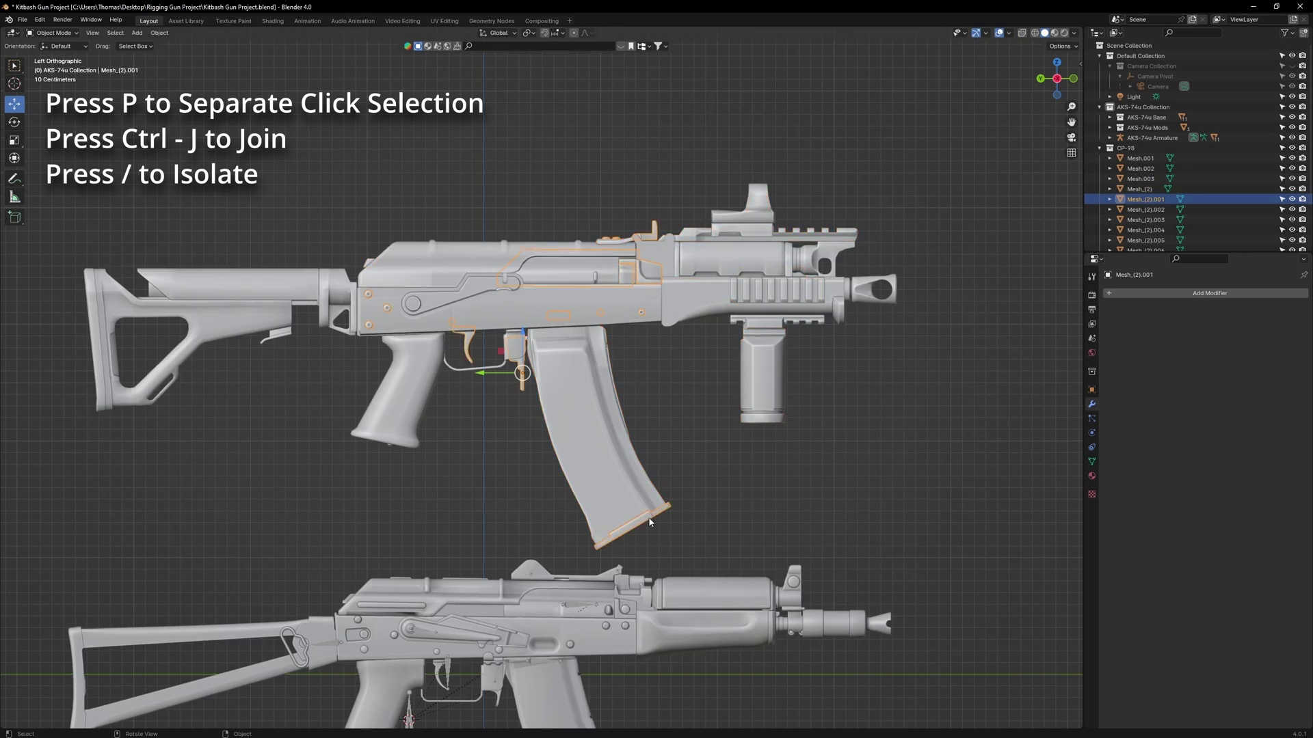
Select the magazine's base plate in Mesh_(2).001 and separate it by selection
key("Tab")
left_click(624, 523, "alt")
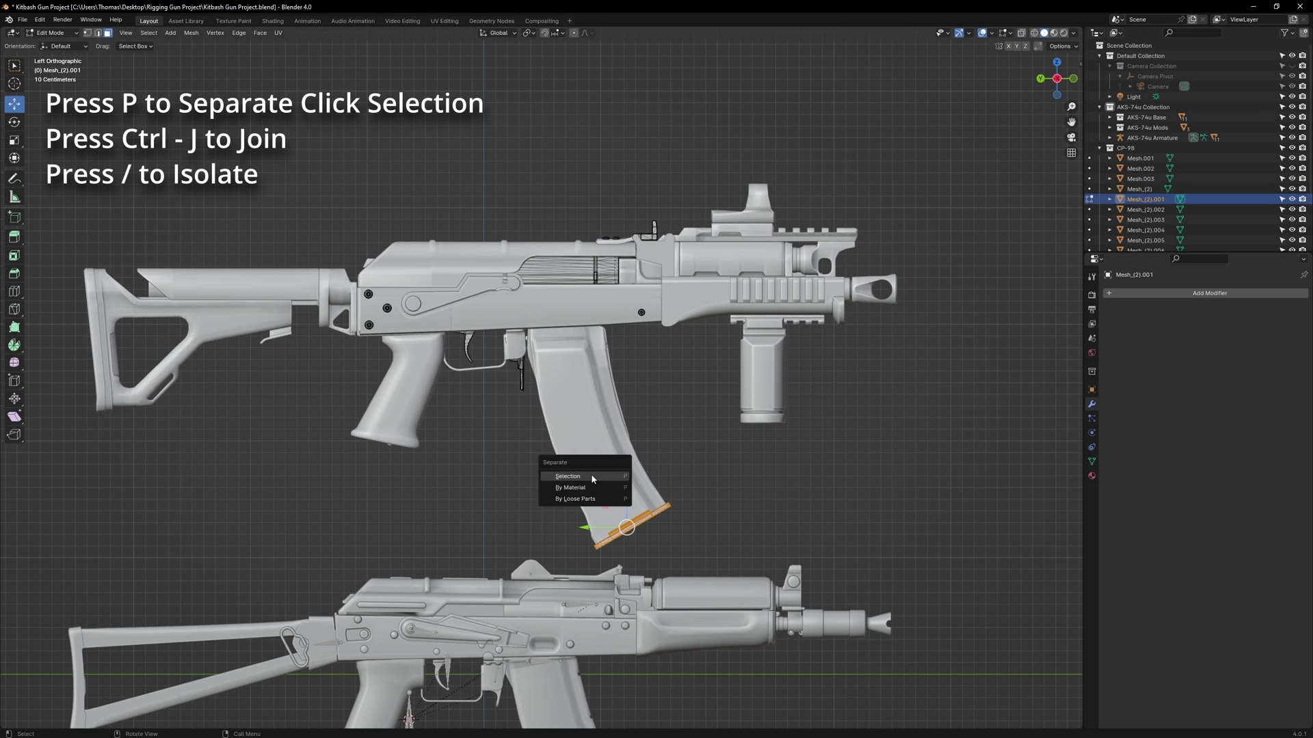
key("l")
right_click(597, 416)
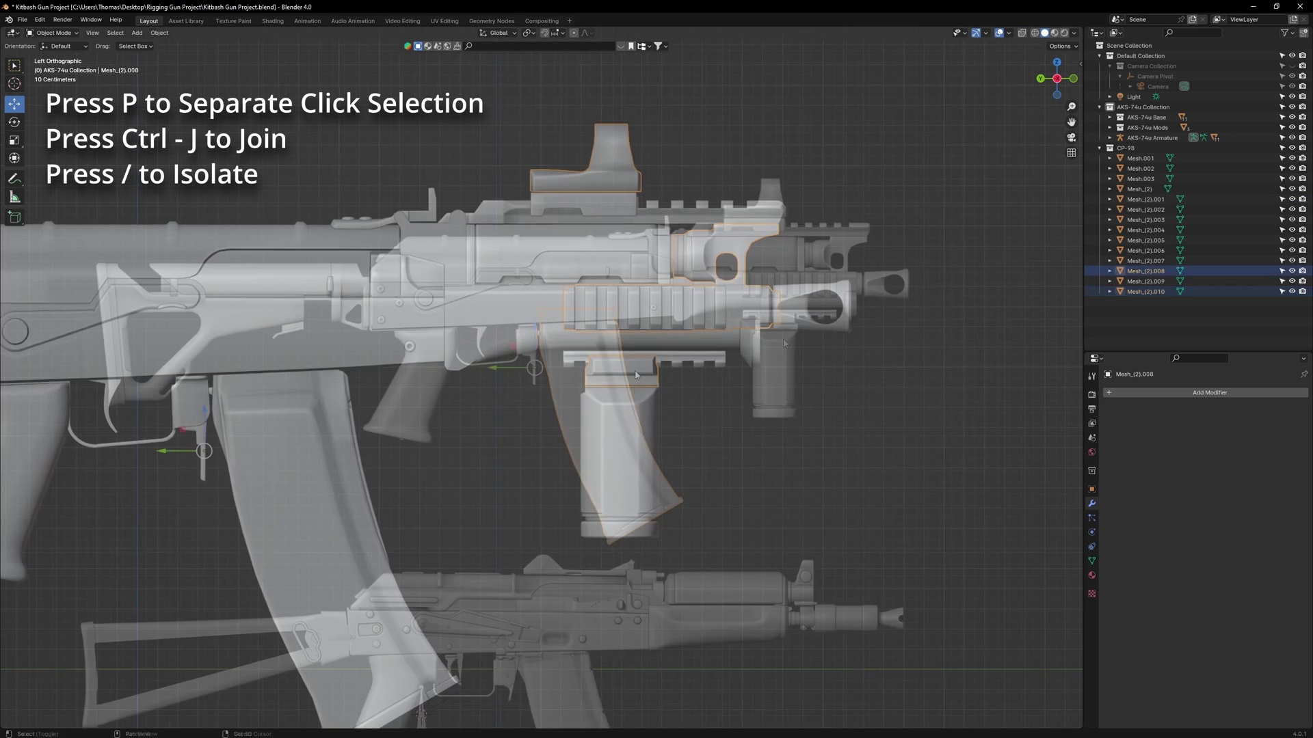
Separate the selected vertical foregrip geometry and join its pieces into one object
key("Tab")
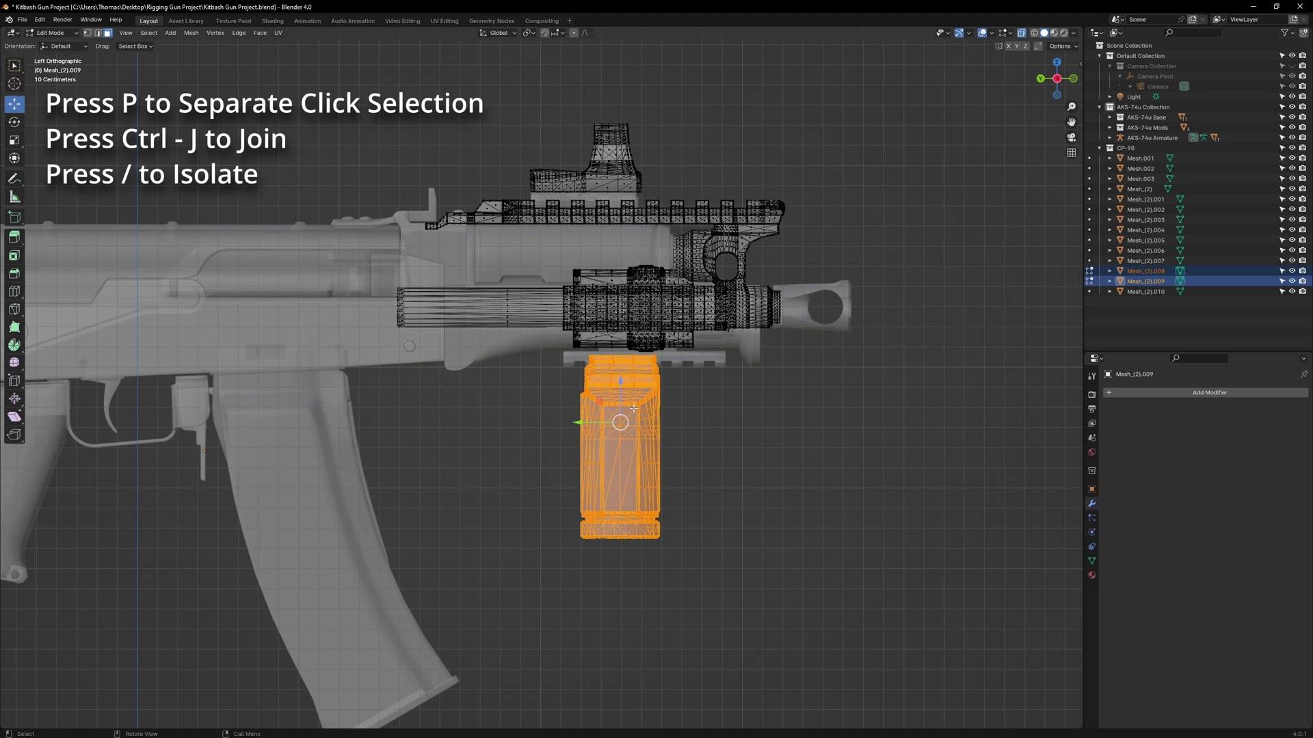
key("p")
left_click(634, 408)
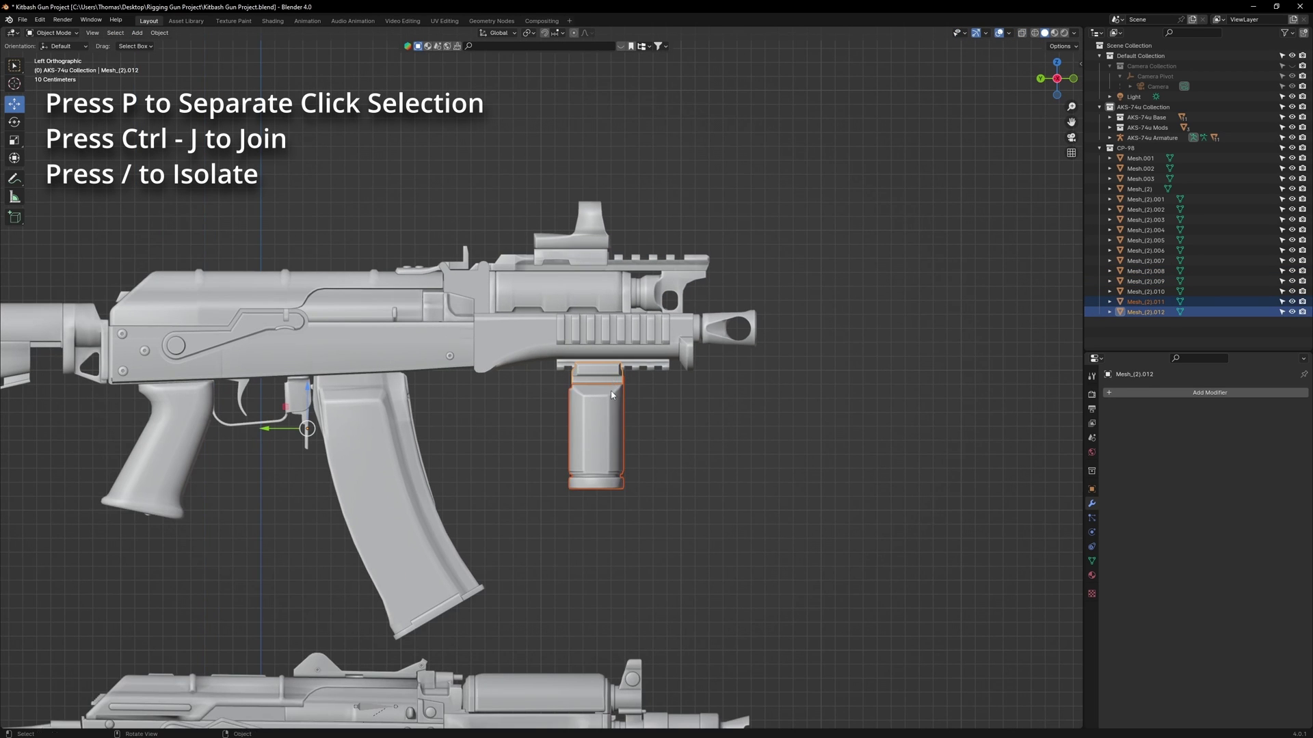
right_click(611, 394)
left_click(690, 391)
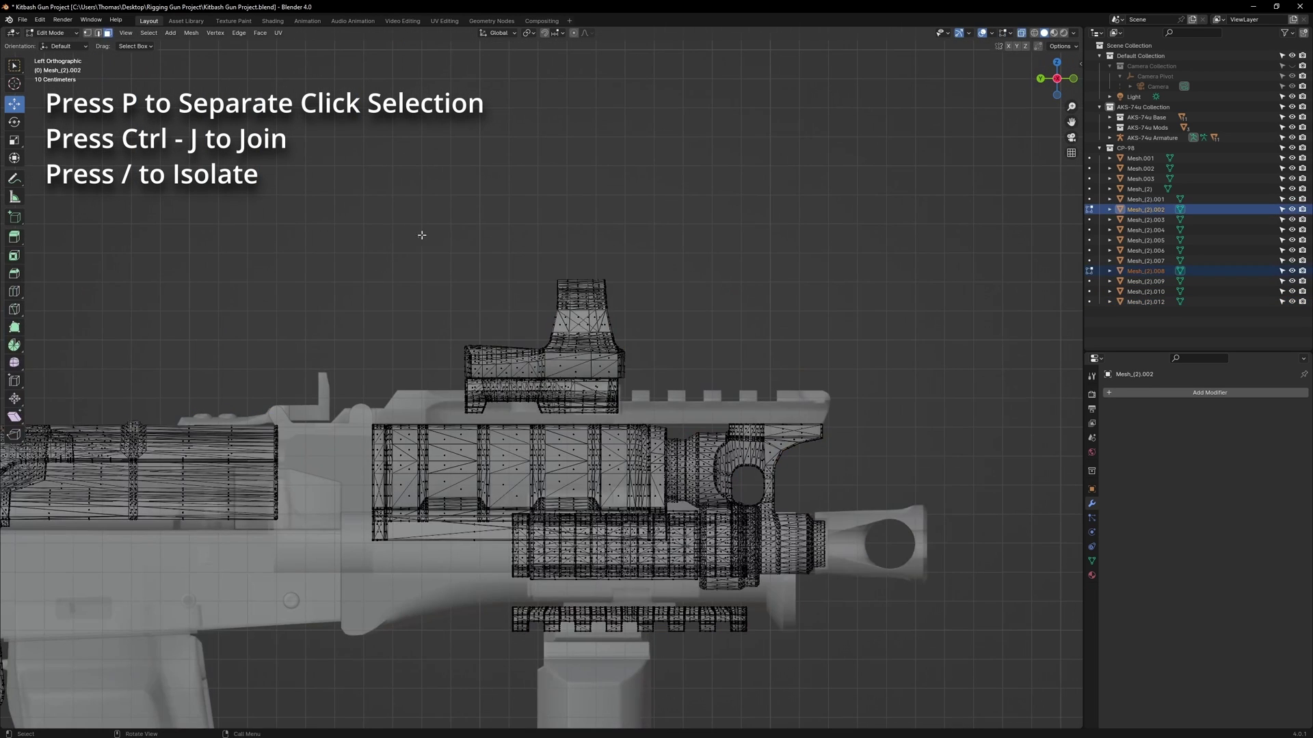
Separate the red dot optic's housing, base and lens frame from their meshes and join them into one object
left_click_drag(422, 235, 657, 421)
key("alt+z")
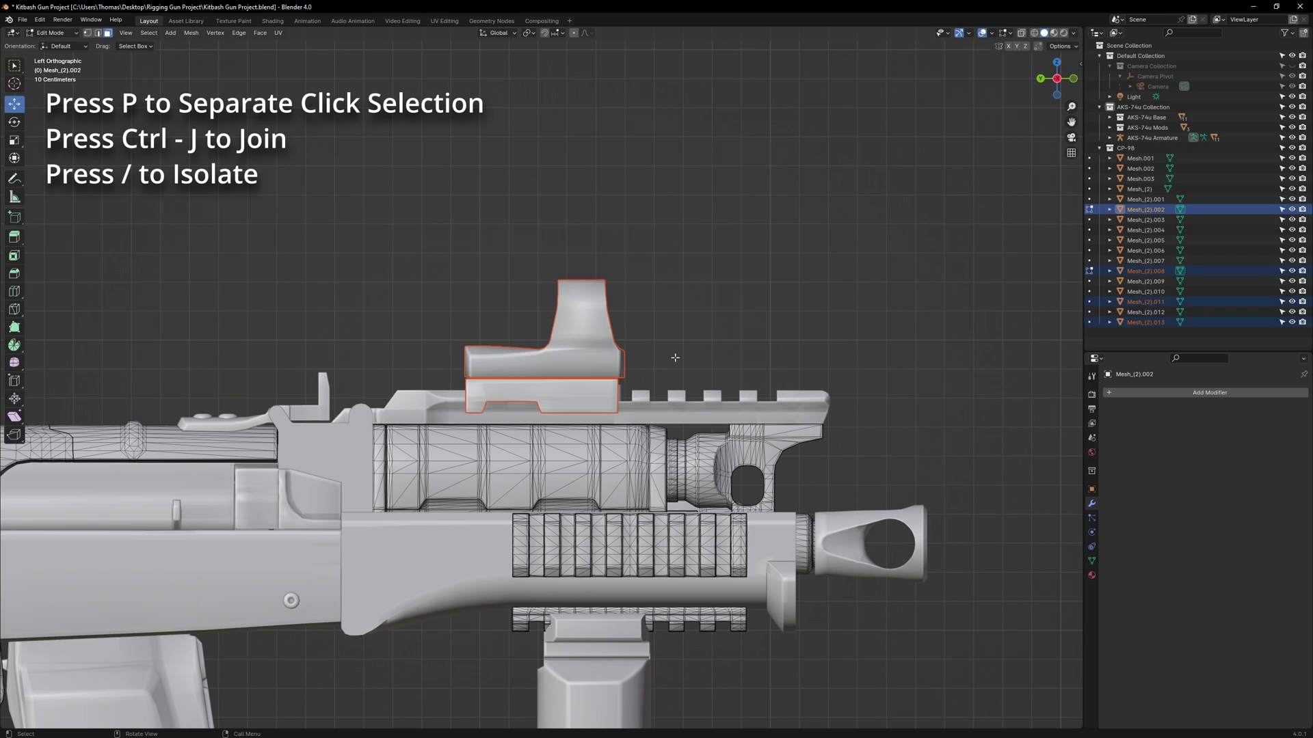
key("Tab")
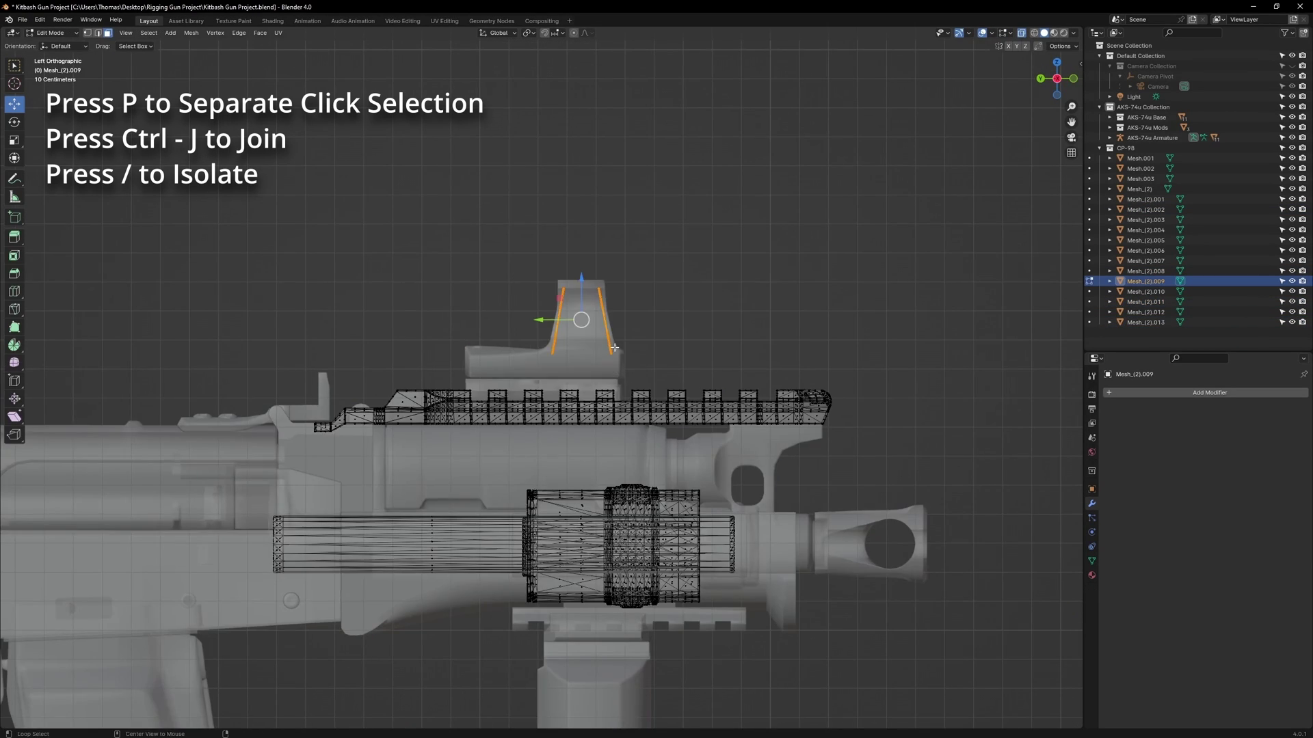
key("alt+z")
key("Tab")
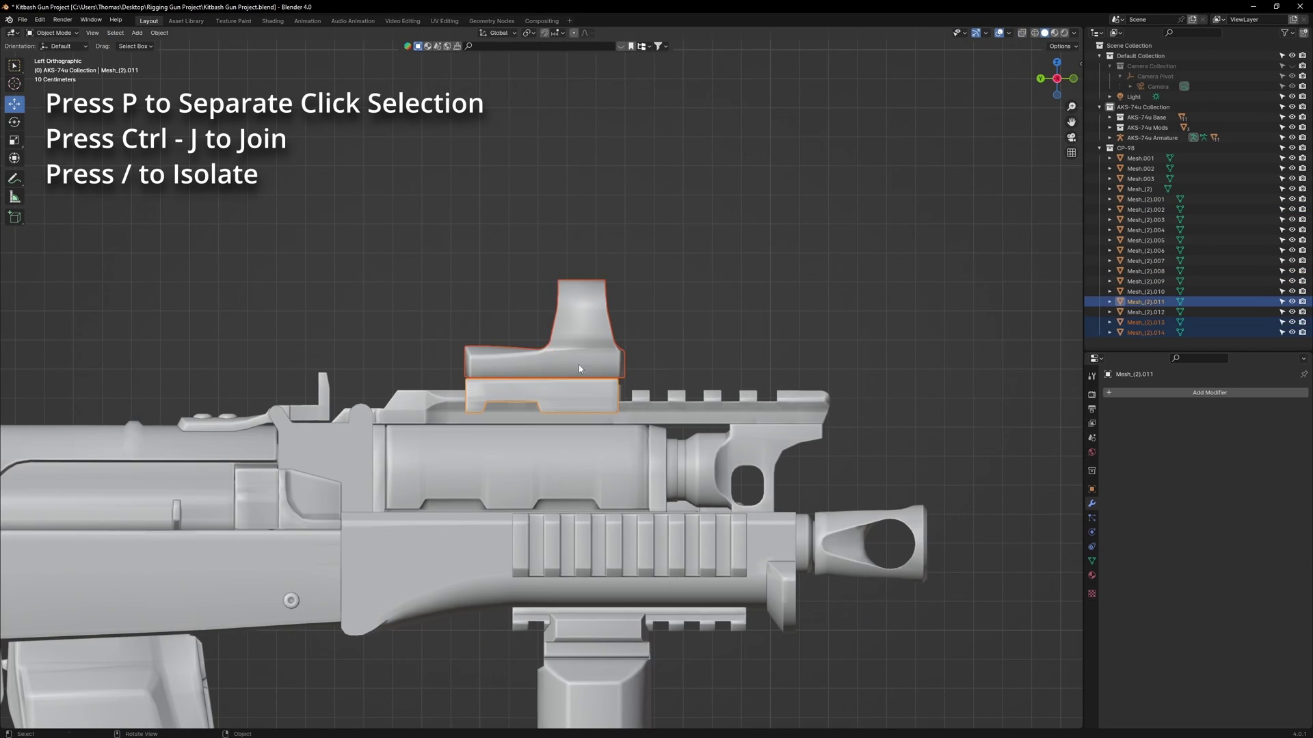
right_click(579, 369)
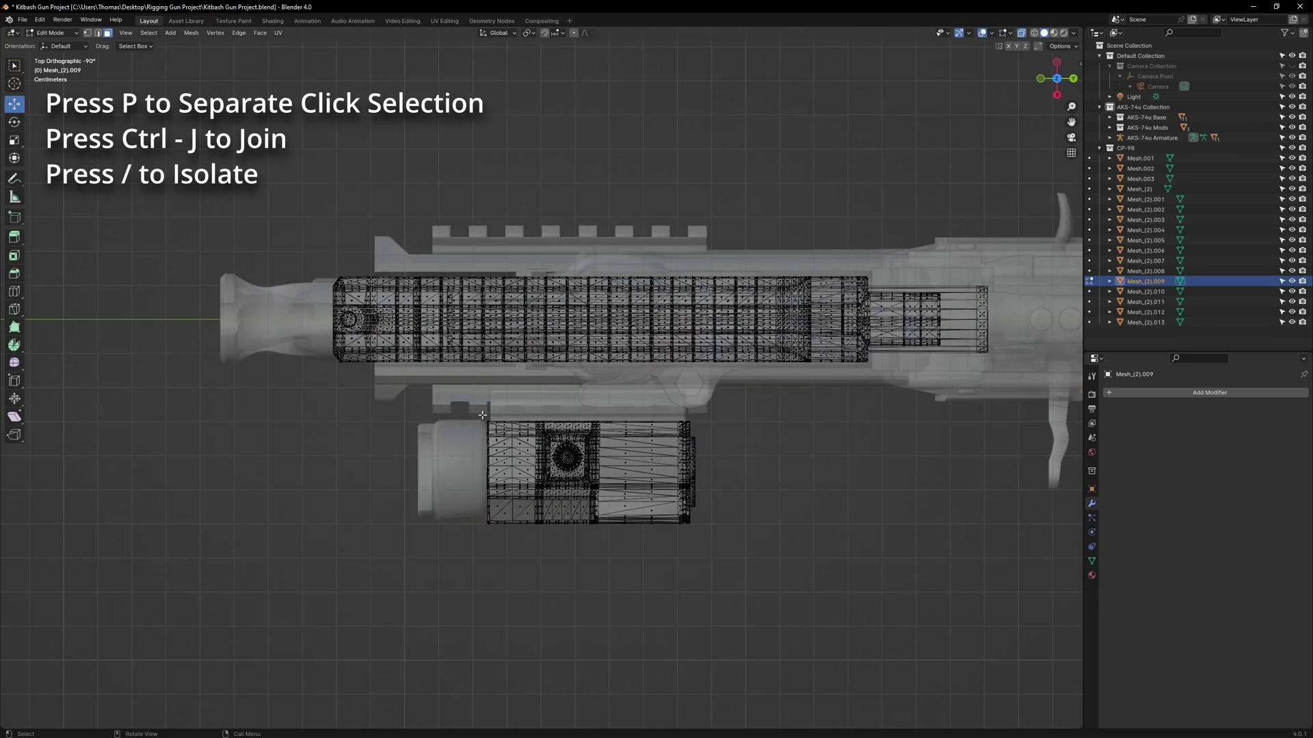
Separate the side flashlight's body from Mesh_(2).009 and its front ring from Mesh_(2).002 by selection
left_click_drag(483, 415, 732, 572)
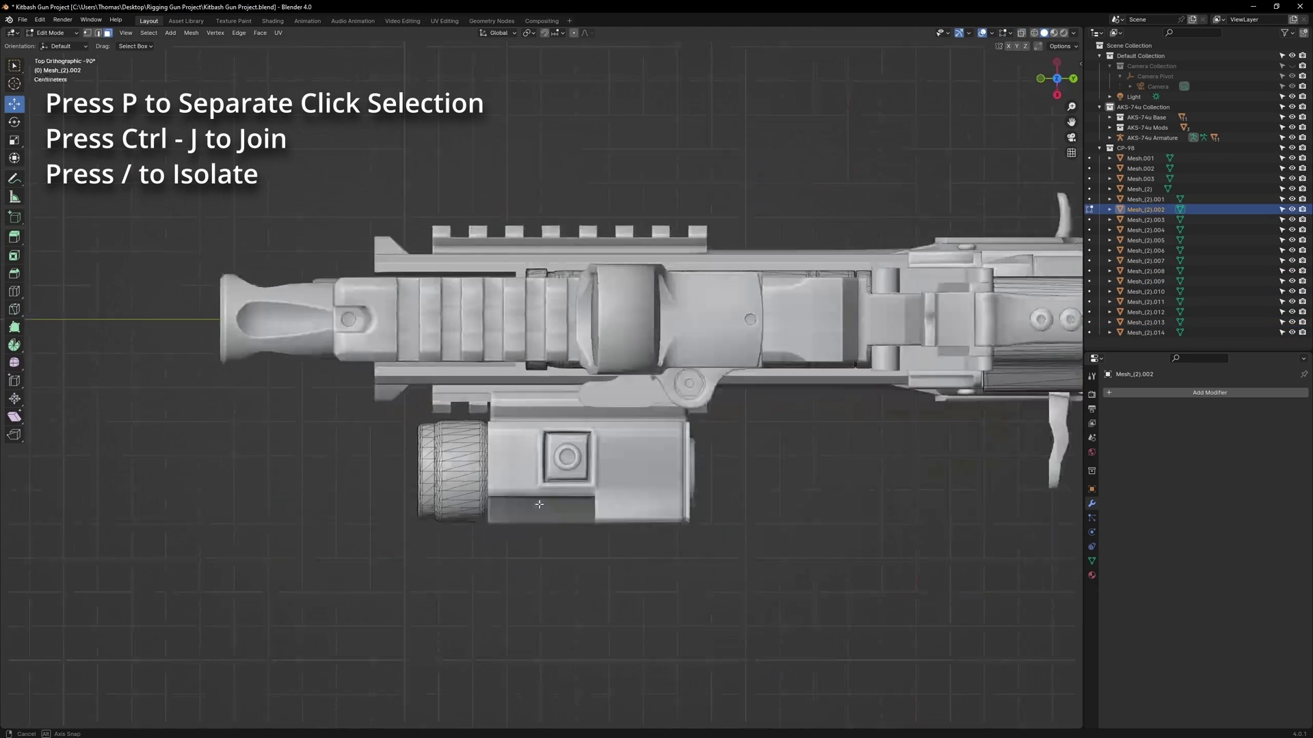
key("alt+z")
left_click_drag(402, 410, 538, 559)
key("alt+z")
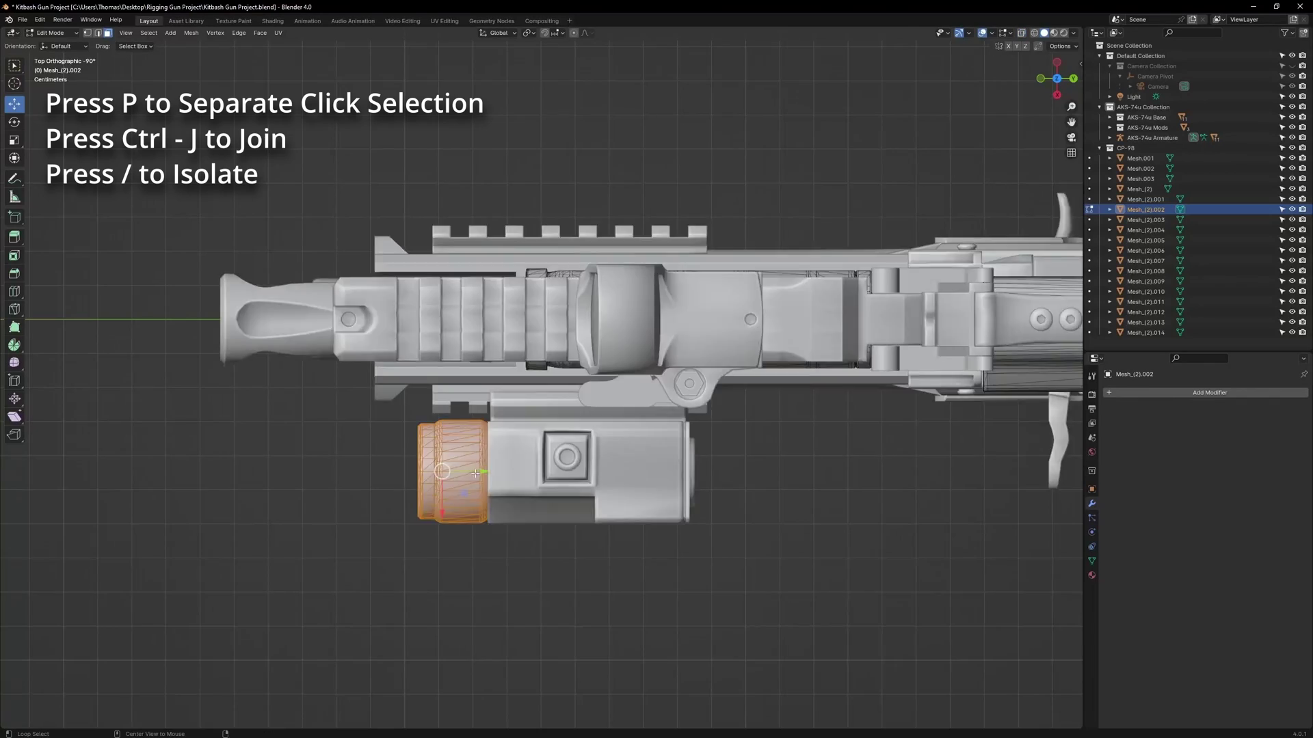
middle_click_drag(538, 559, 575, 499)
left_click(528, 497)
key("Tab")
left_click(578, 510)
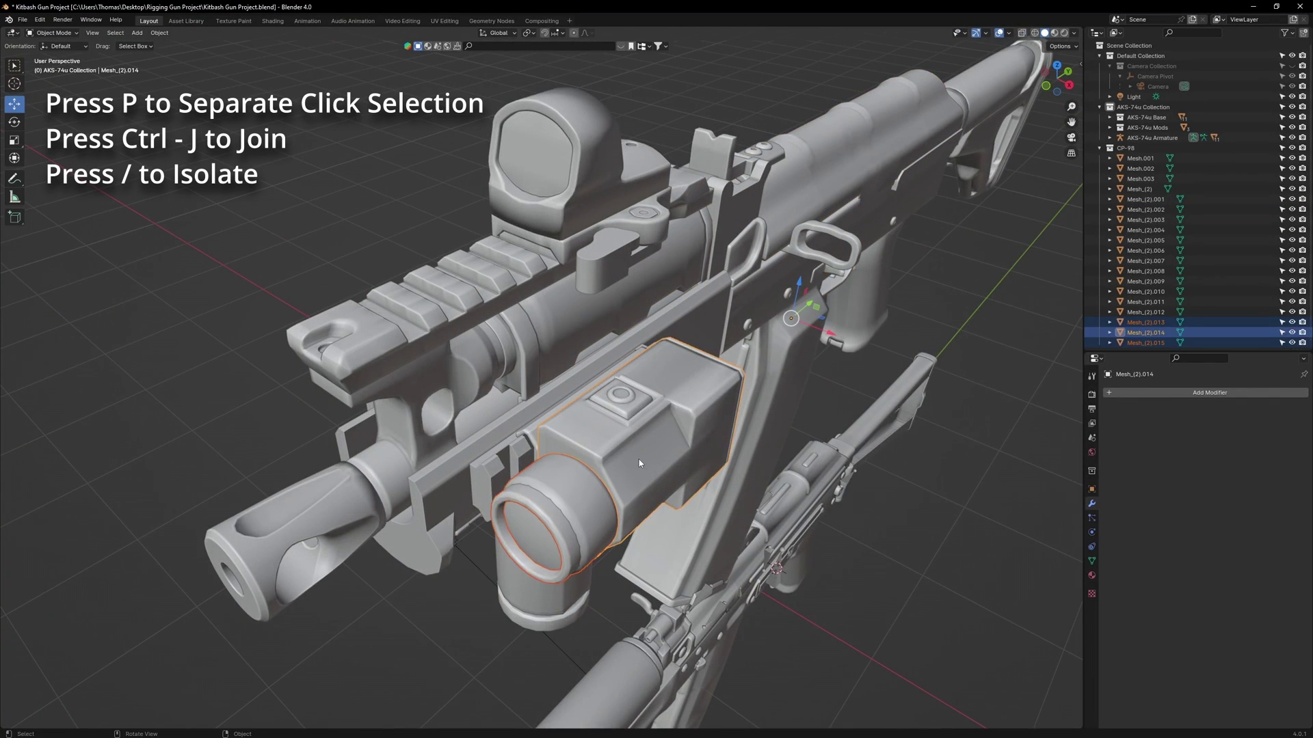
Join the side flashlight's body, front ring and mount pieces into one object and check it by hiding and revealing it
middle_click_drag(607, 457, 718, 427)
left_click(565, 366)
key("Tab")
key("alt+z")
middle_click_drag(557, 364, 558, 378)
key("Tab")
key("alt+z")
middle_click_drag(581, 428, 553, 495)
left_click(572, 403)
left_click(629, 516, "shift")
right_click(659, 413)
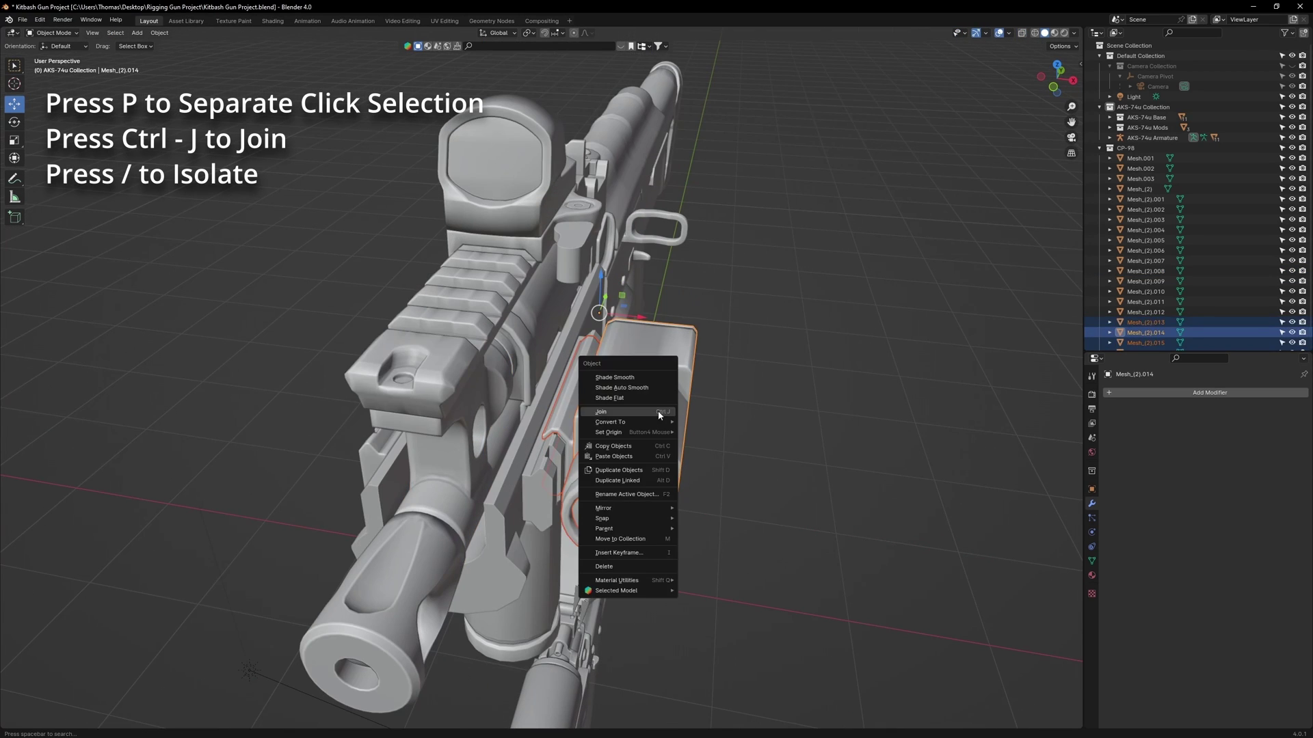
left_click(659, 413)
key("h")
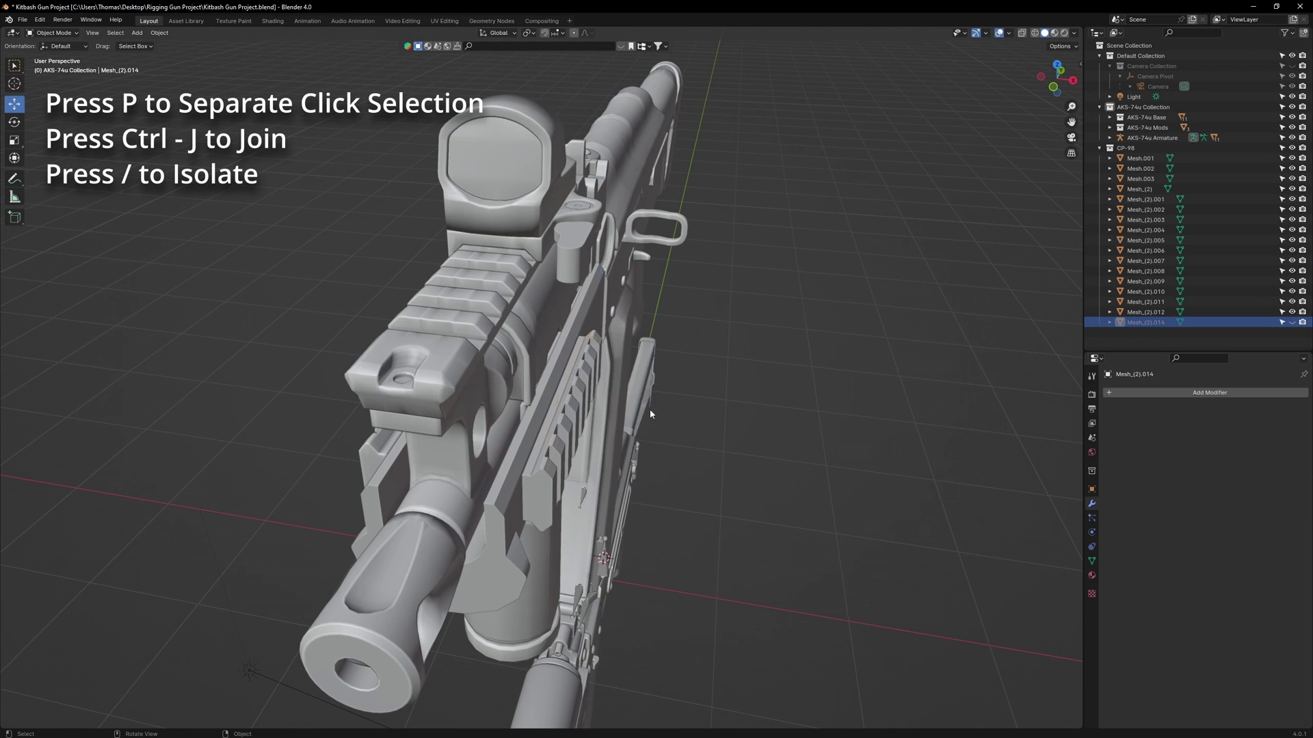
key("alt+h")
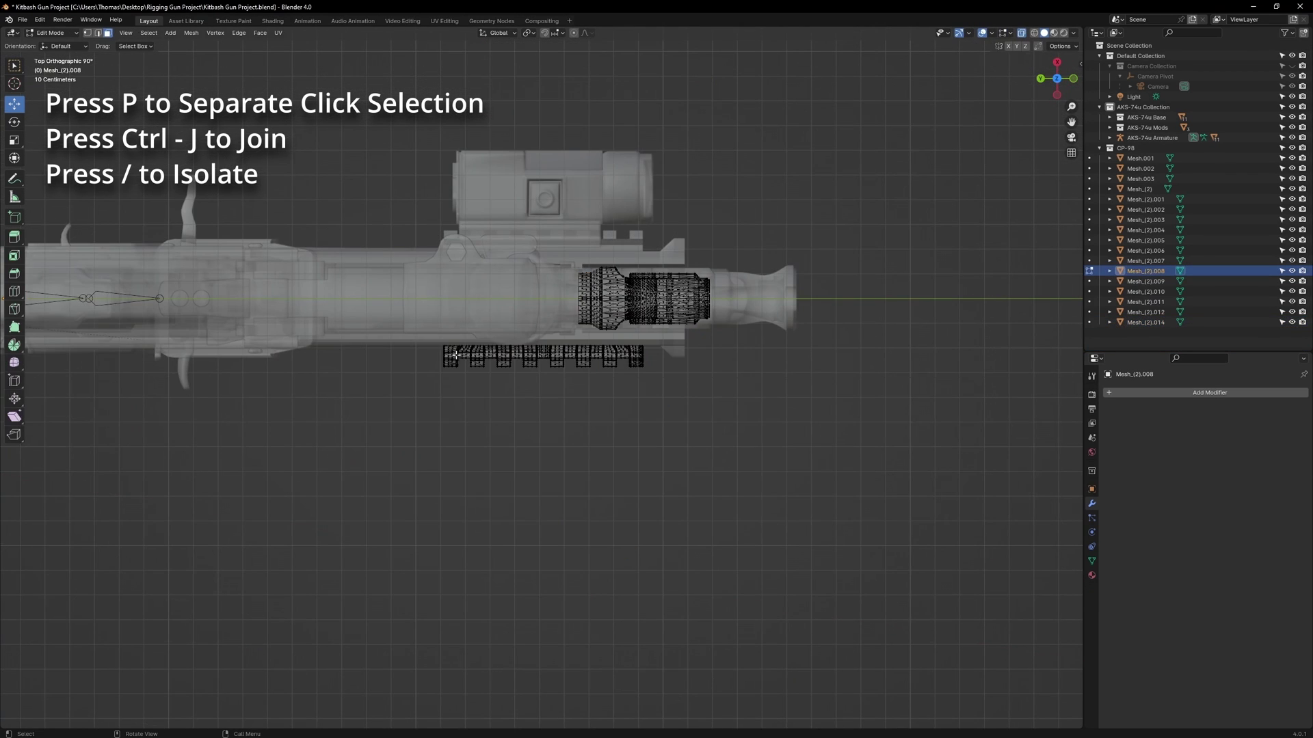
Select the side rail strip in Mesh_(2).008 opposite the flashlight and separate it by selection
left_click_drag(553, 384, 610, 371)
left_click(606, 370)
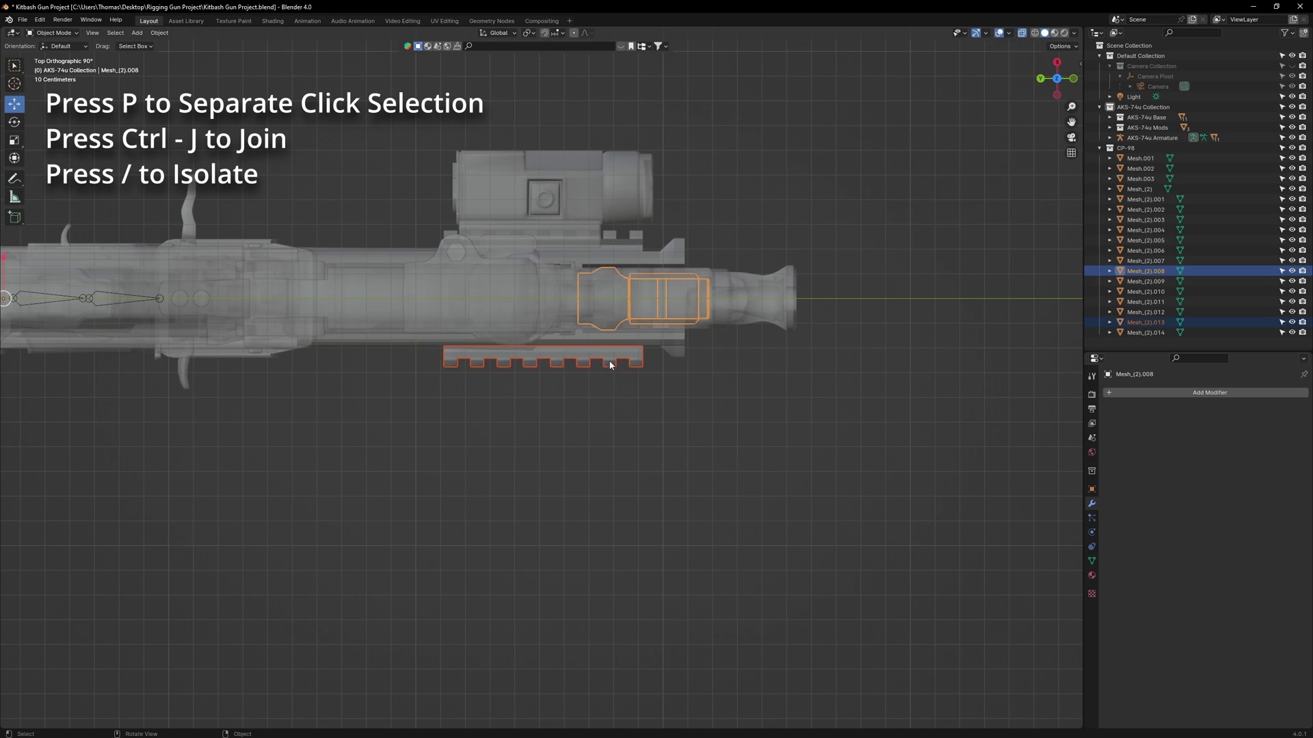
key("Tab")
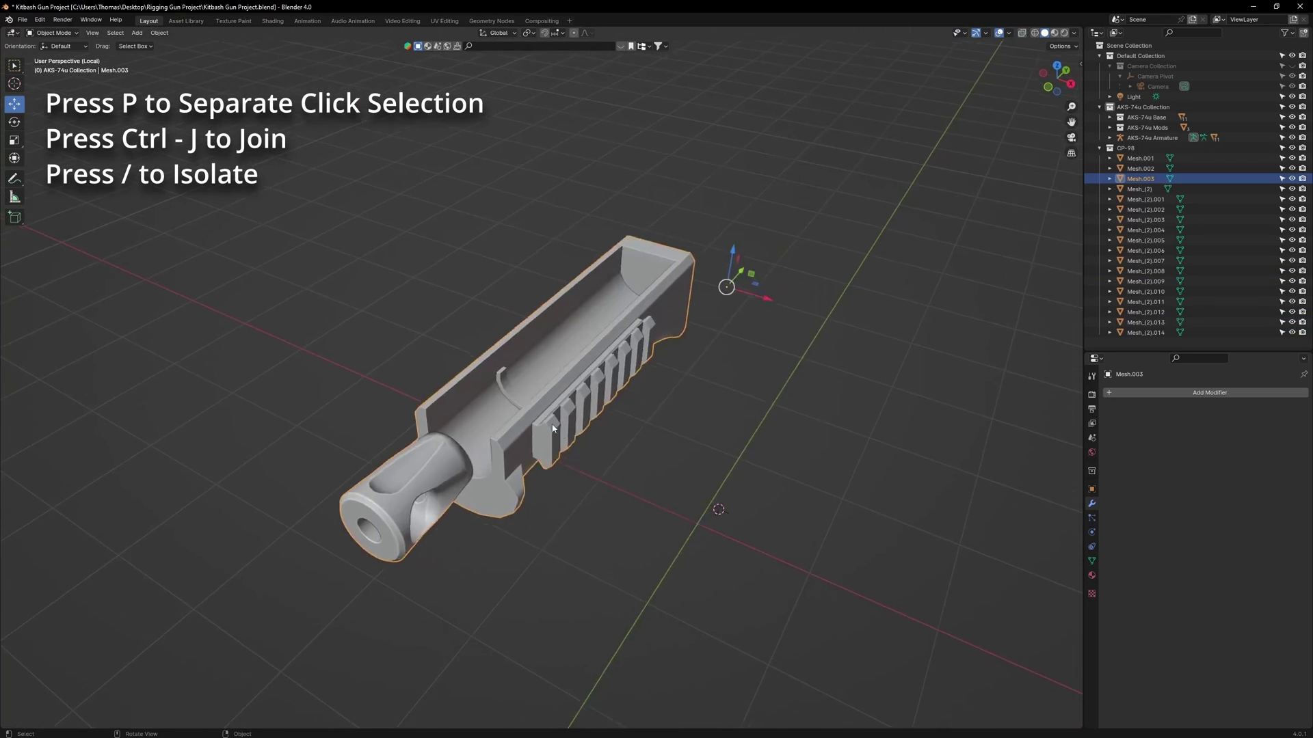
Select all linked side rail geometry on the isolated handguard Mesh.003, separate it by selection, and leave the isolated view
middle_click_drag(553, 428, 498, 244)
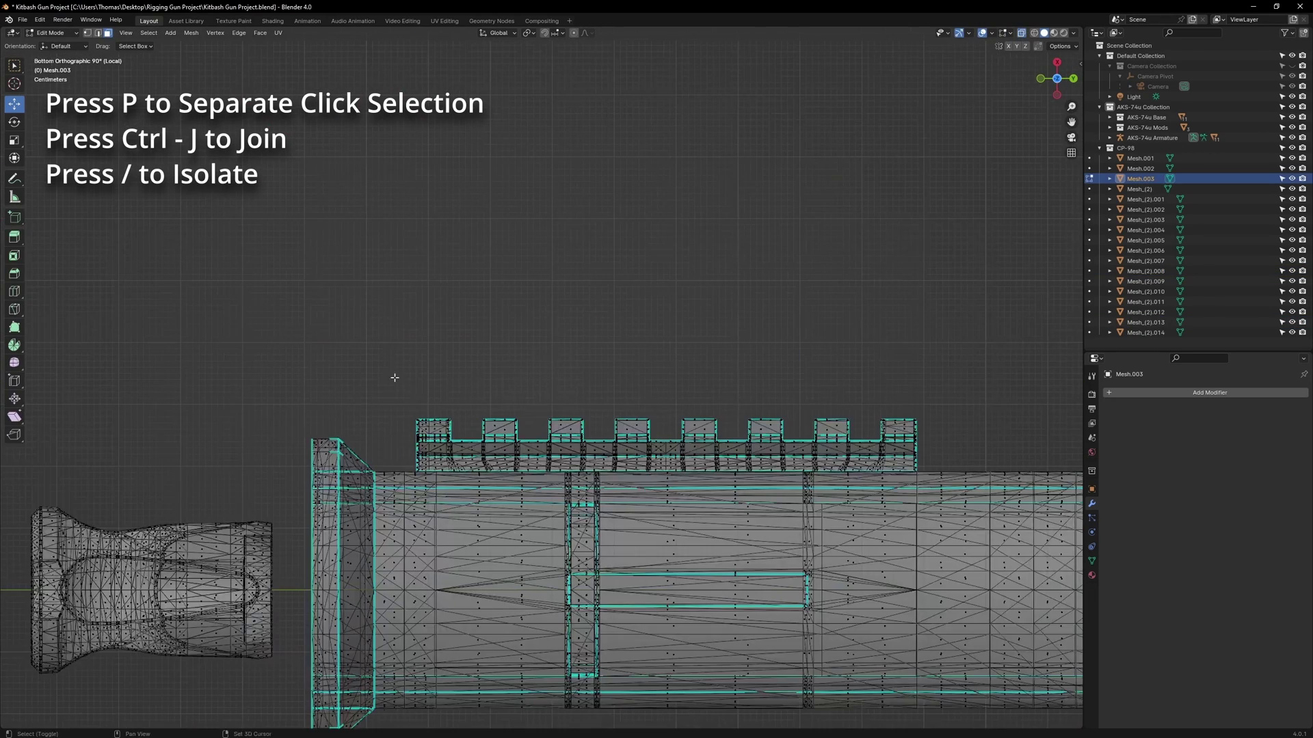
left_click_drag(392, 369, 958, 471)
key("alt+z")
middle_click_drag(750, 413, 662, 372)
key("h")
middle_click_drag(522, 376, 498, 404)
scroll(366, 375, "up", 5)
middle_click_drag(367, 375, 390, 361)
key("alt+z")
key("l")
key("alt+z")
scroll(494, 376, "down", 5)
key("alt+h")
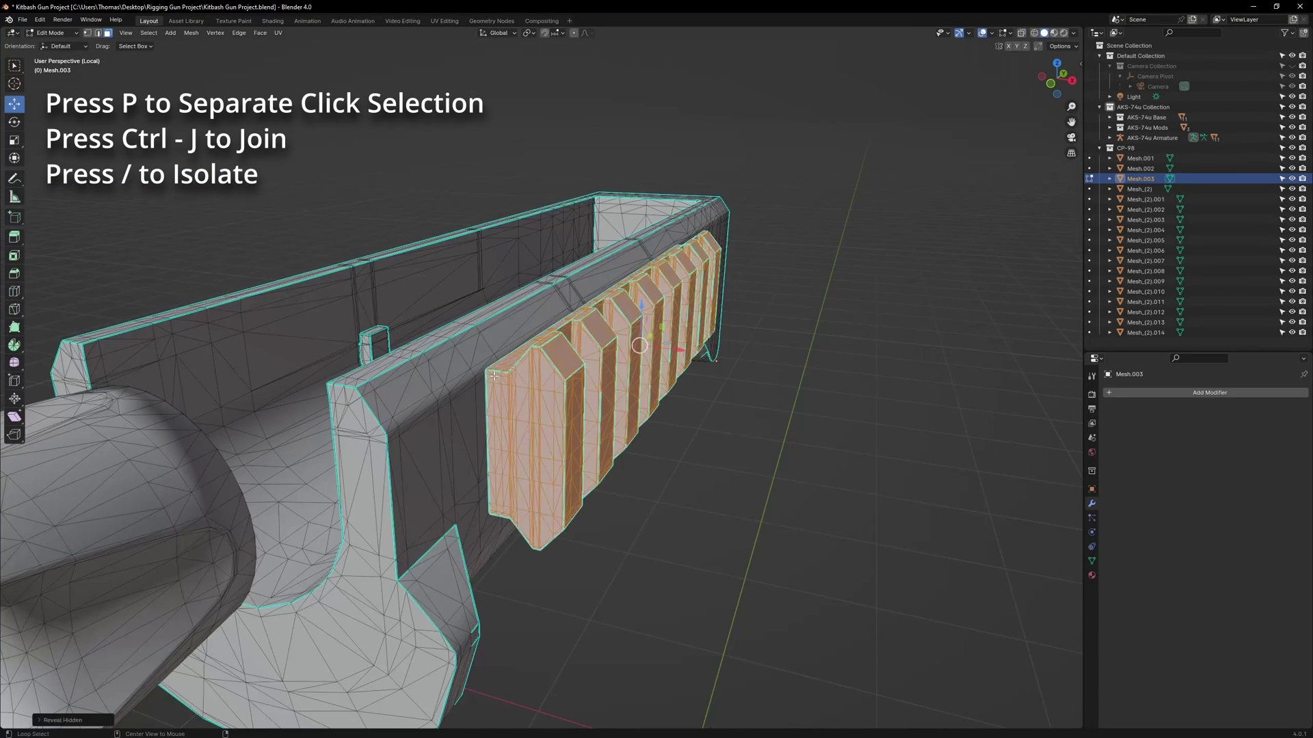
key("p")
left_click(551, 378)
key("Tab")
key("slash")
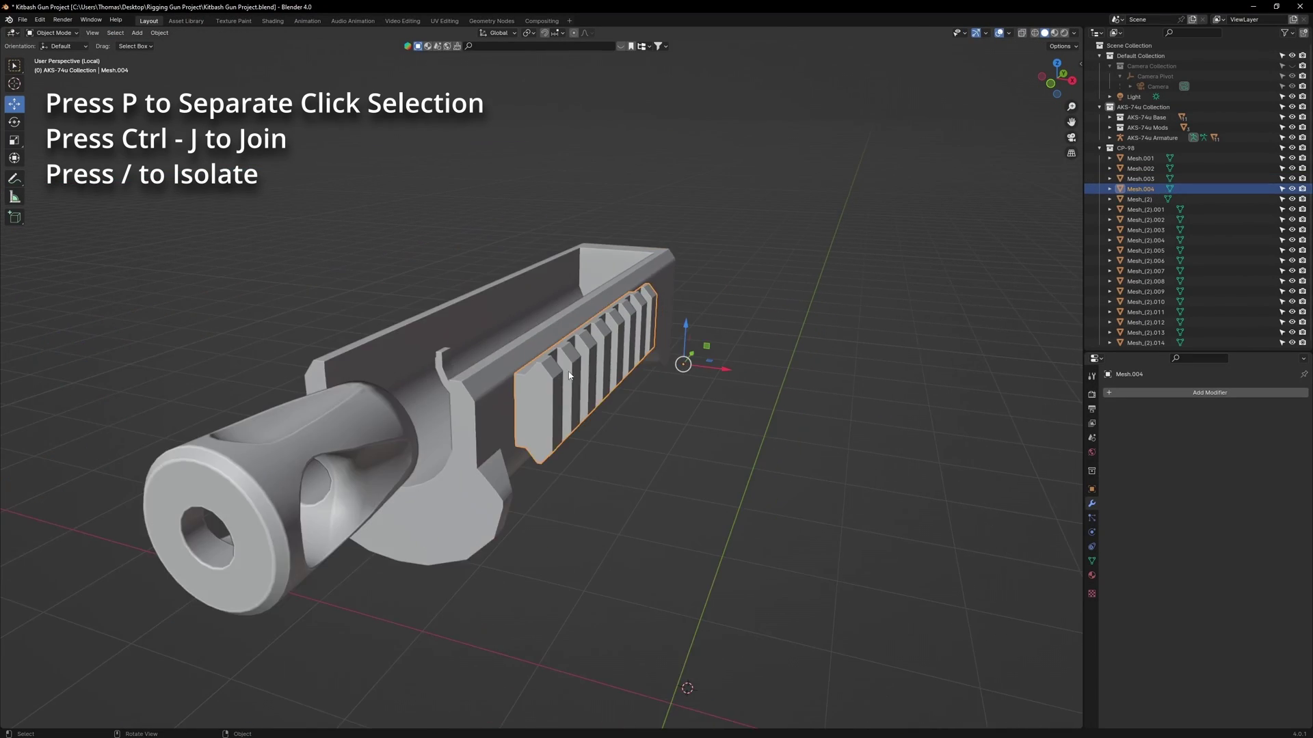
Select the upper handguard section beneath the top rail in Mesh_(2).002 and separate it by selection
key("Tab")
left_click_drag(660, 394, 660, 393)
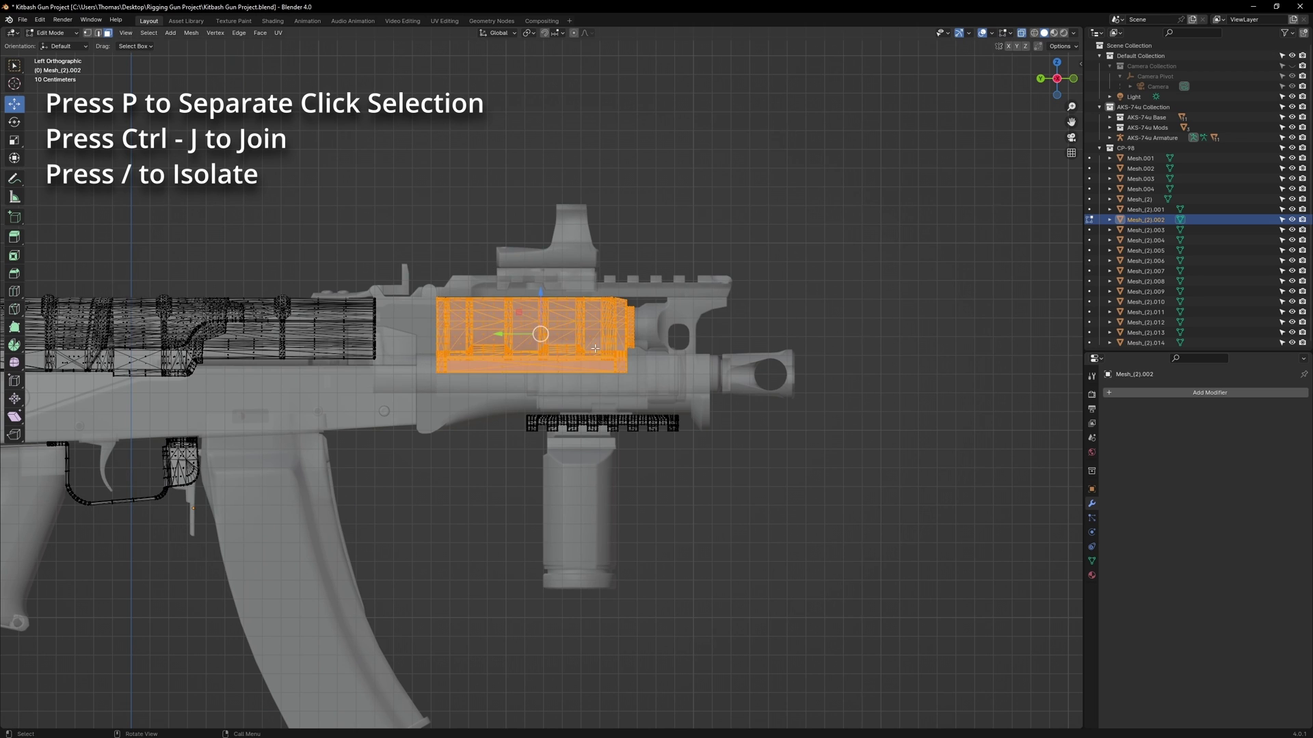
left_click(580, 344)
key("l")
key("Tab")
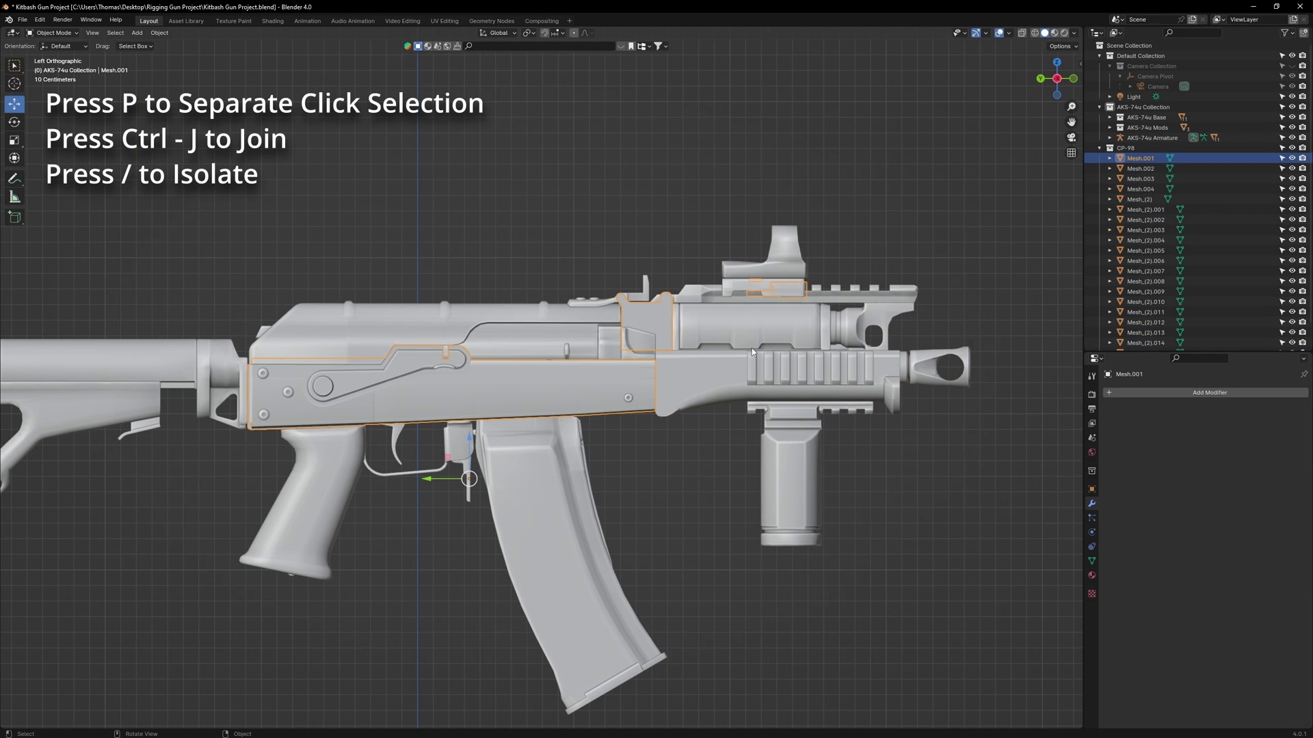
Separate the optic's mount lever geometry from Mesh.001 and join it to the red dot optic
key("Tab")
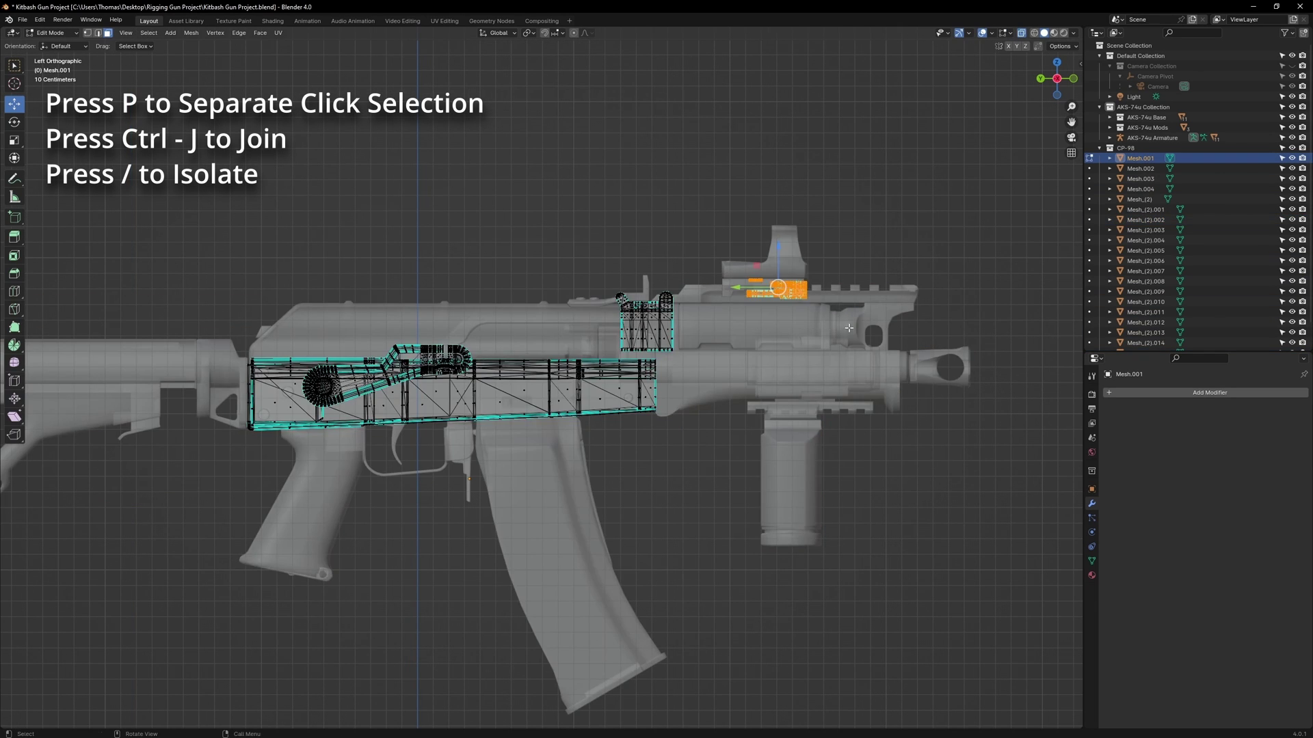
left_click(792, 287)
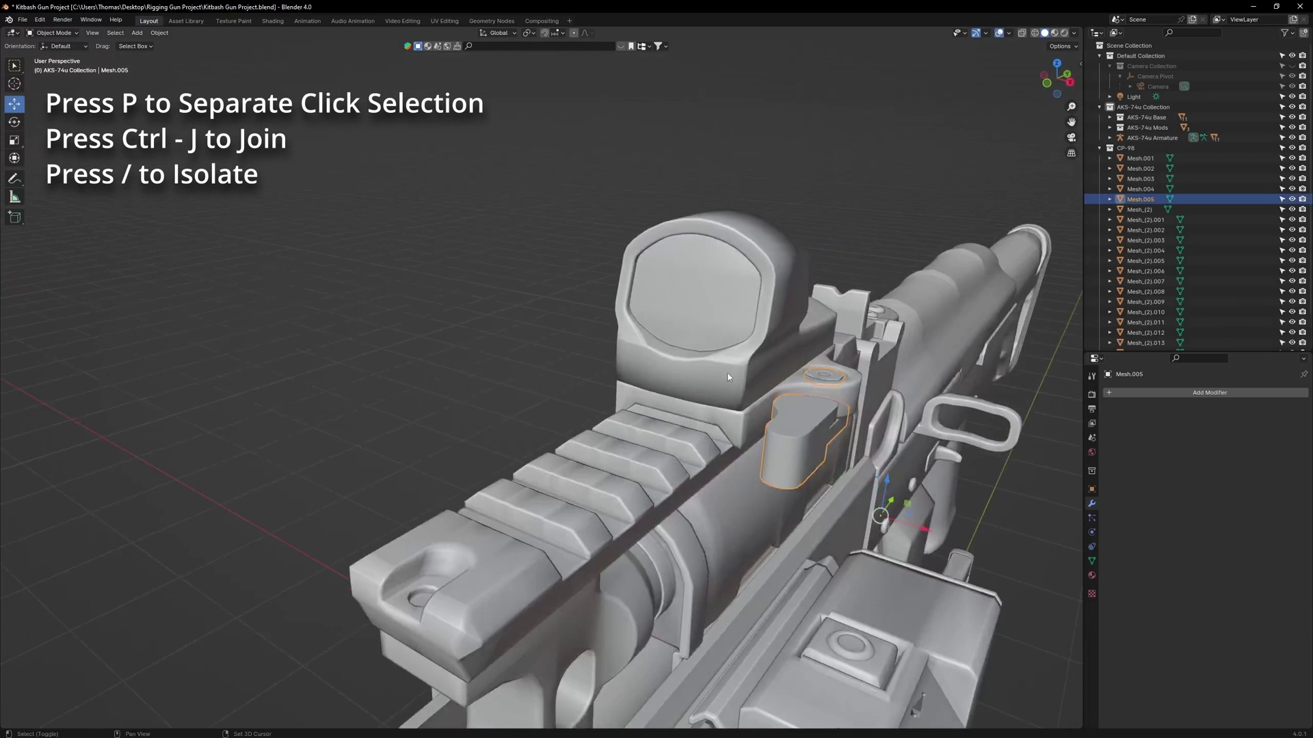
left_click(734, 372)
right_click(735, 372)
key("Escape")
key("ctrl+KP_3")
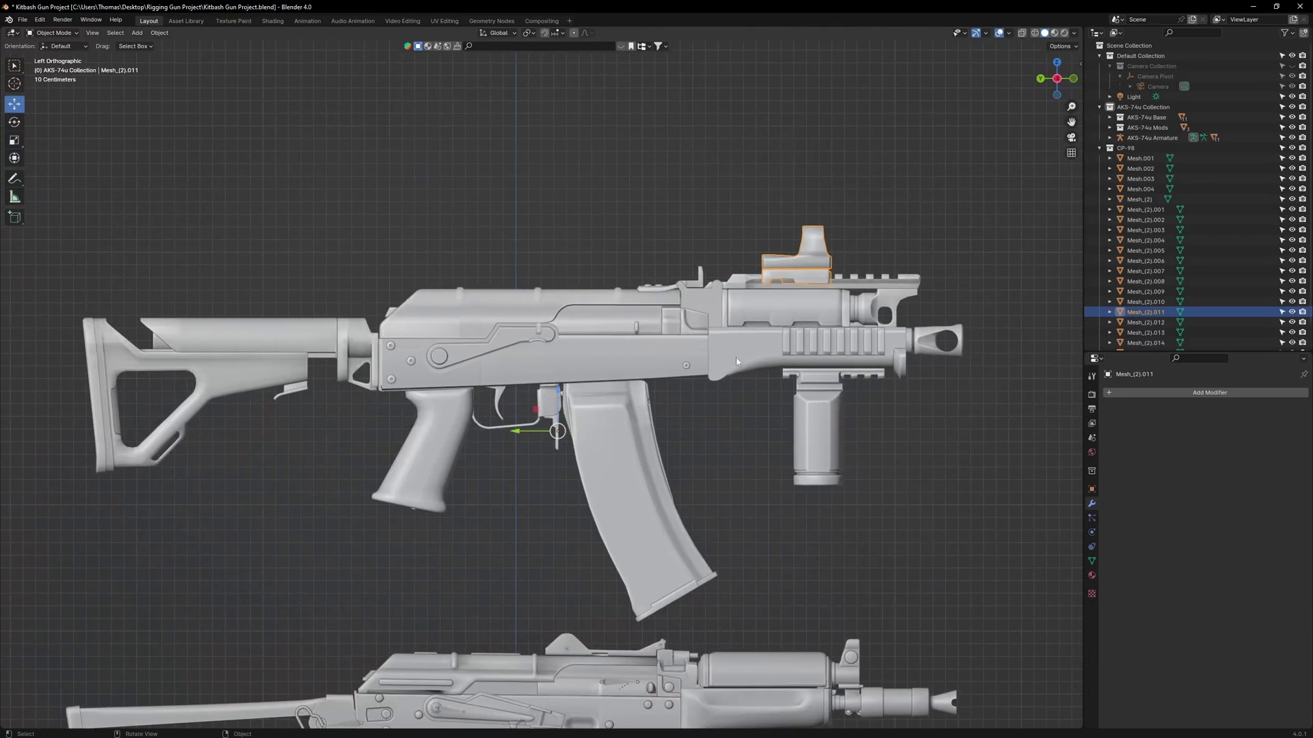
Move the CP-98 receiver parts into Collection 4 and hide that collection
scroll(1228, 182, "down", 2)
left_click_drag(1157, 179, 1149, 336)
left_click(1100, 301)
left_click(1291, 333)
middle_click_drag(774, 353, 716, 347, "shift")
Move the handguard, barrel, optic, flashlight and foregrip parts into a new Collection 5 and hide that collection
left_click_drag(648, 201, 931, 457)
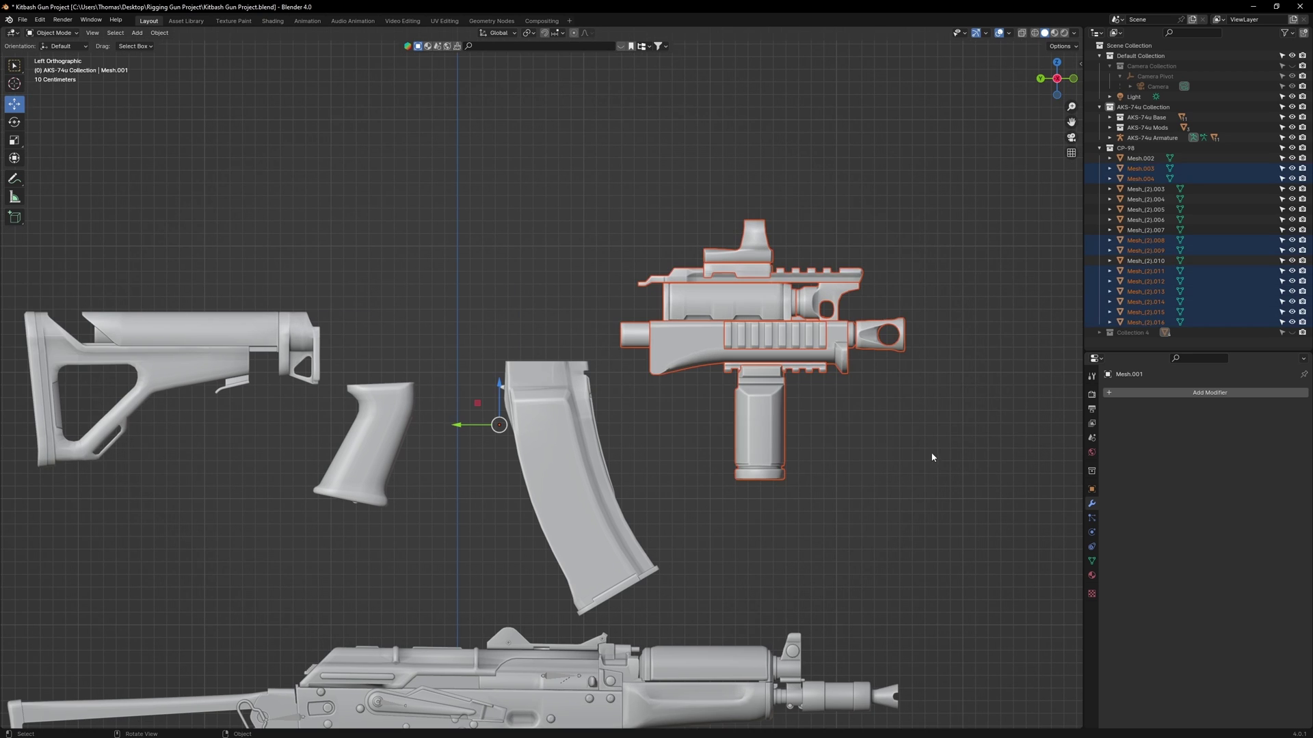
left_click(1302, 35)
left_click_drag(1149, 322, 1139, 342)
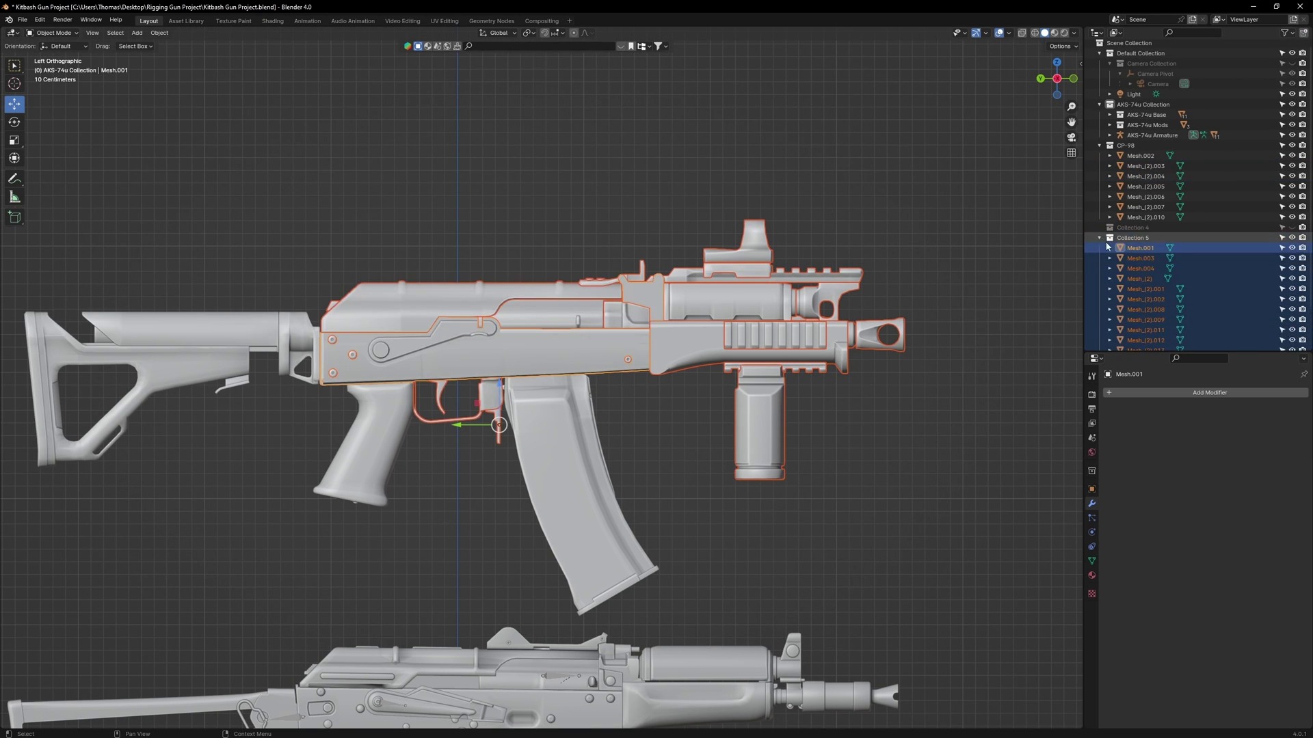
left_click(1099, 240)
left_click_drag(1291, 240, 1290, 229)
Move the four stock parts into Collection 6 and toggle the collections' visibility to check their contents
middle_click_drag(479, 410, 662, 387, "shift")
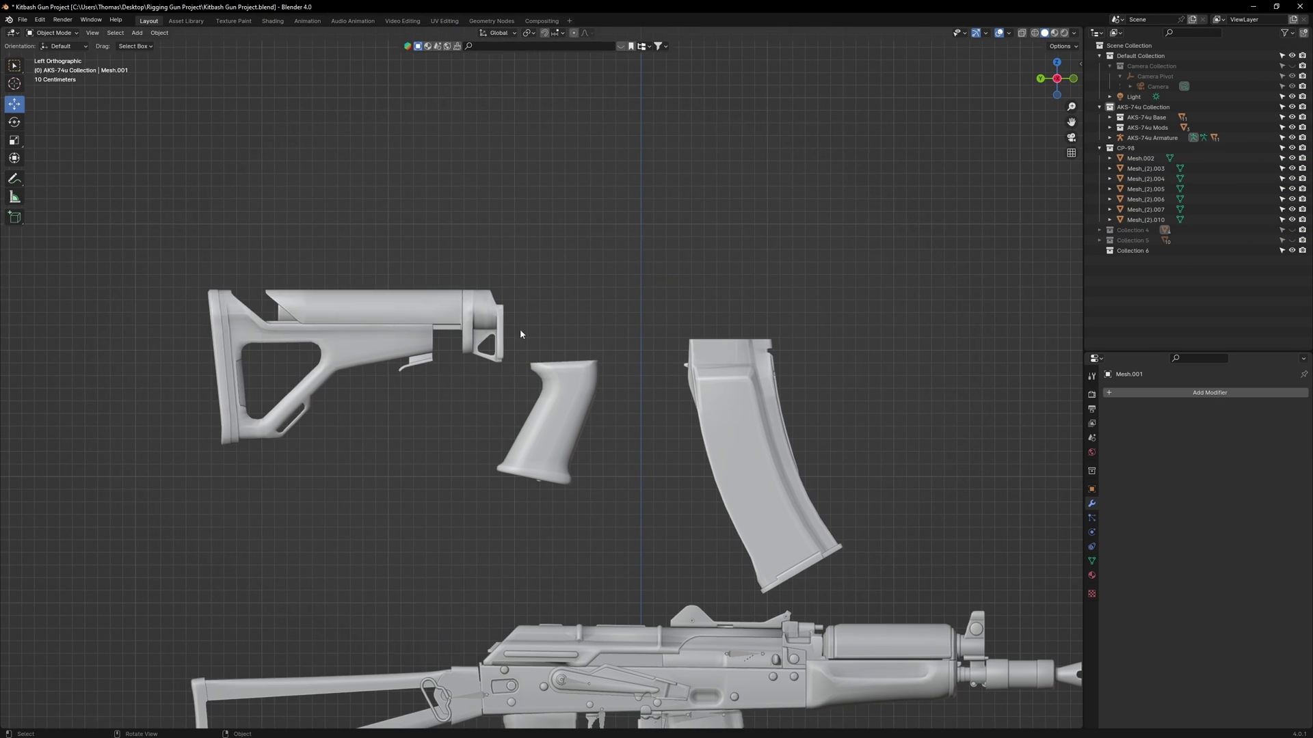
left_click_drag(185, 249, 507, 459)
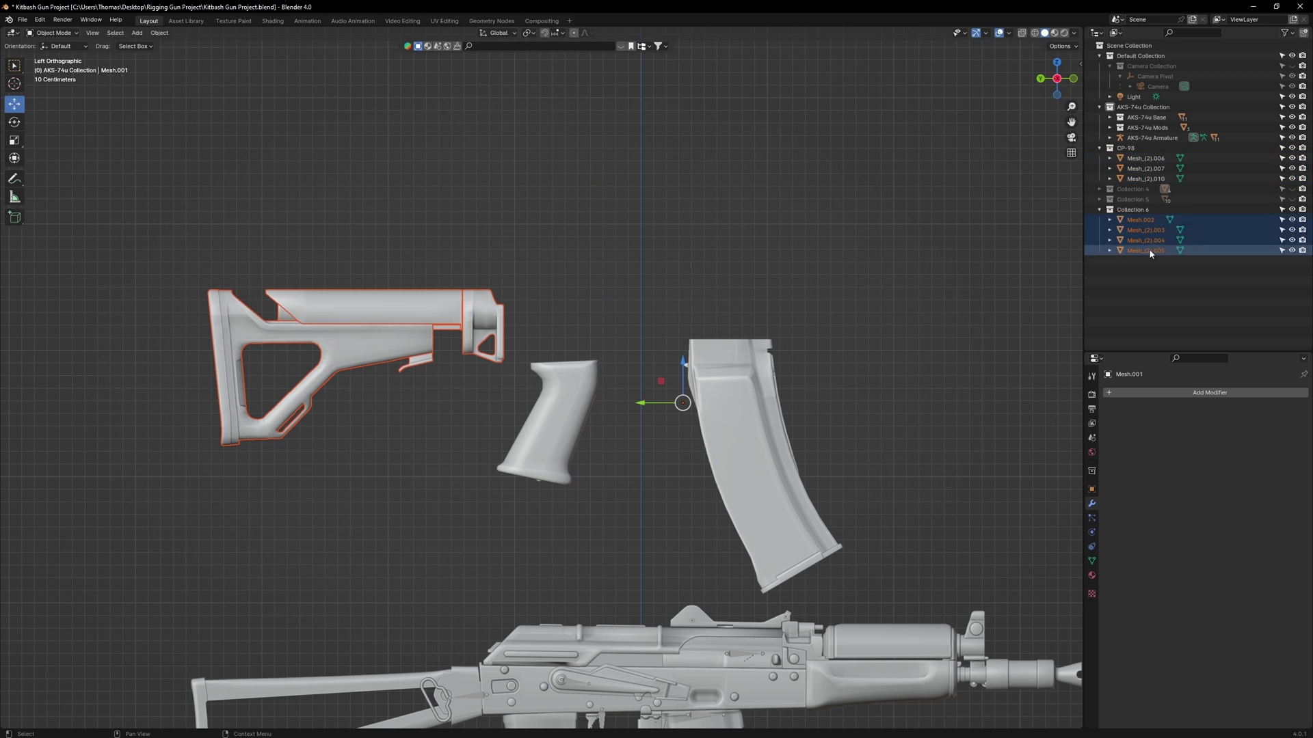
left_click(1292, 209)
left_click(1292, 199)
left_click(1291, 199)
left_click(1291, 209)
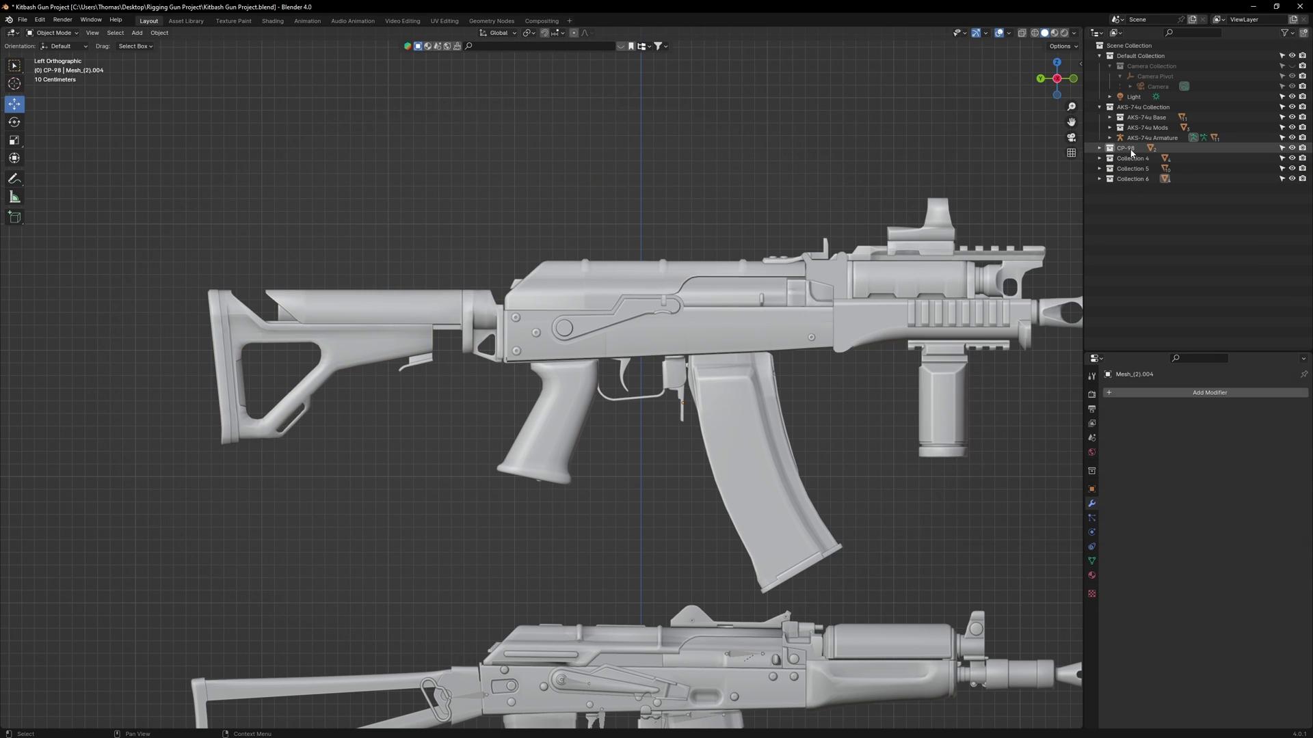
Rename the CP-98 collection and Collections 4 to 6 as CP-98 Grip & Mag, CP-98 Base, CP-98 Handguard and CP-98 Stock
double_click(1132, 150)
type("Grip & Mag")
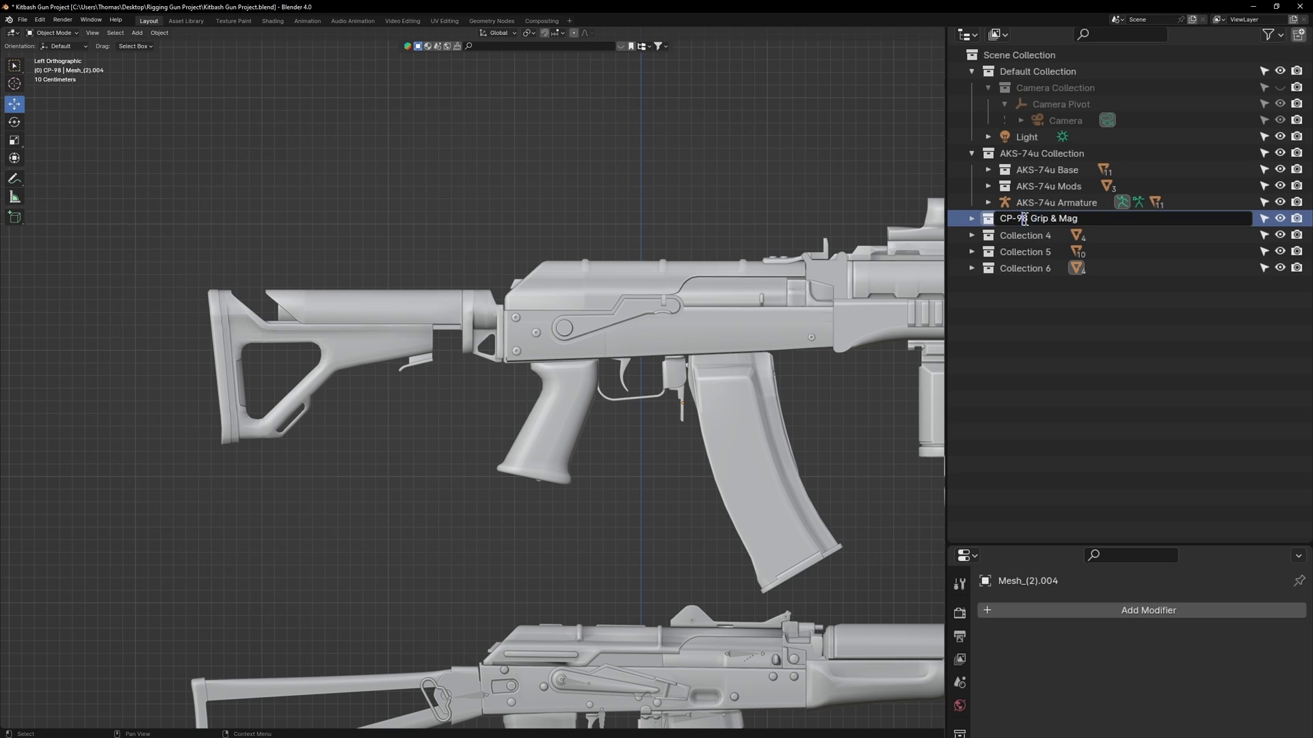
key("Return")
double_click(1056, 236)
type("CP-98 Base")
left_click(1026, 251)
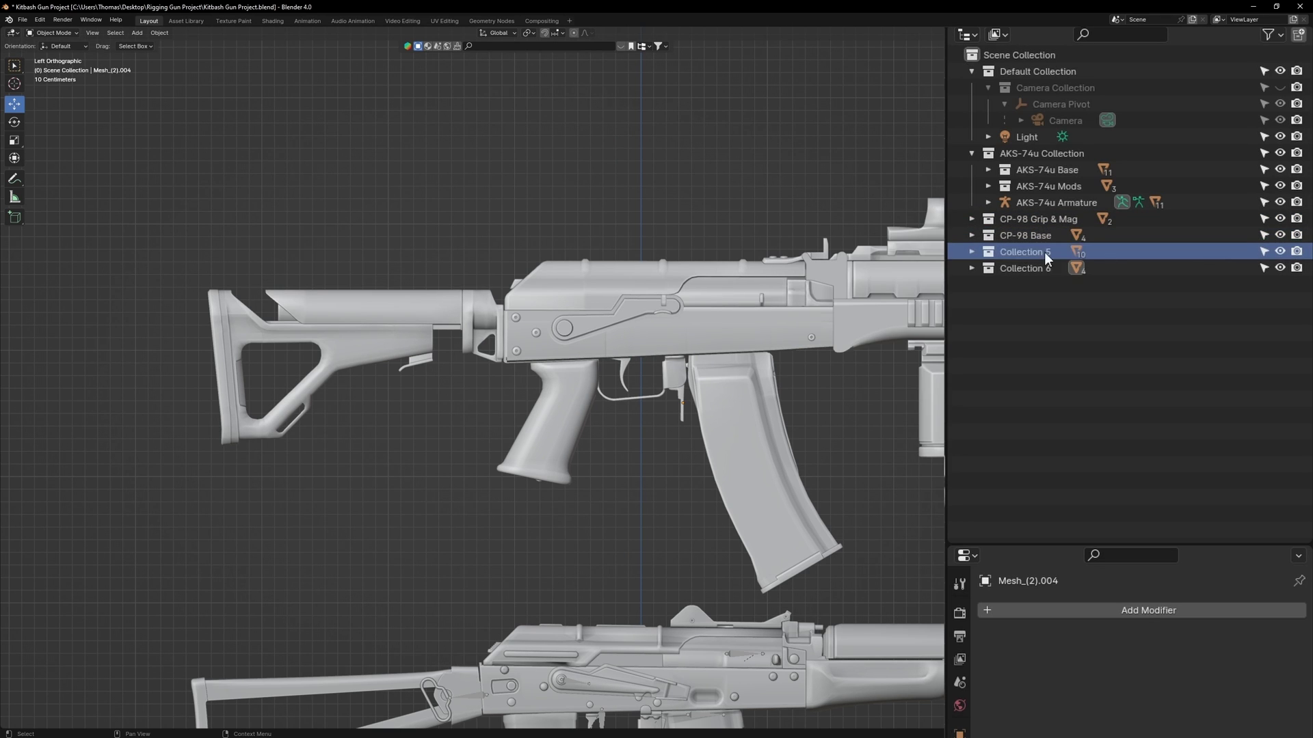
left_click(1163, 268)
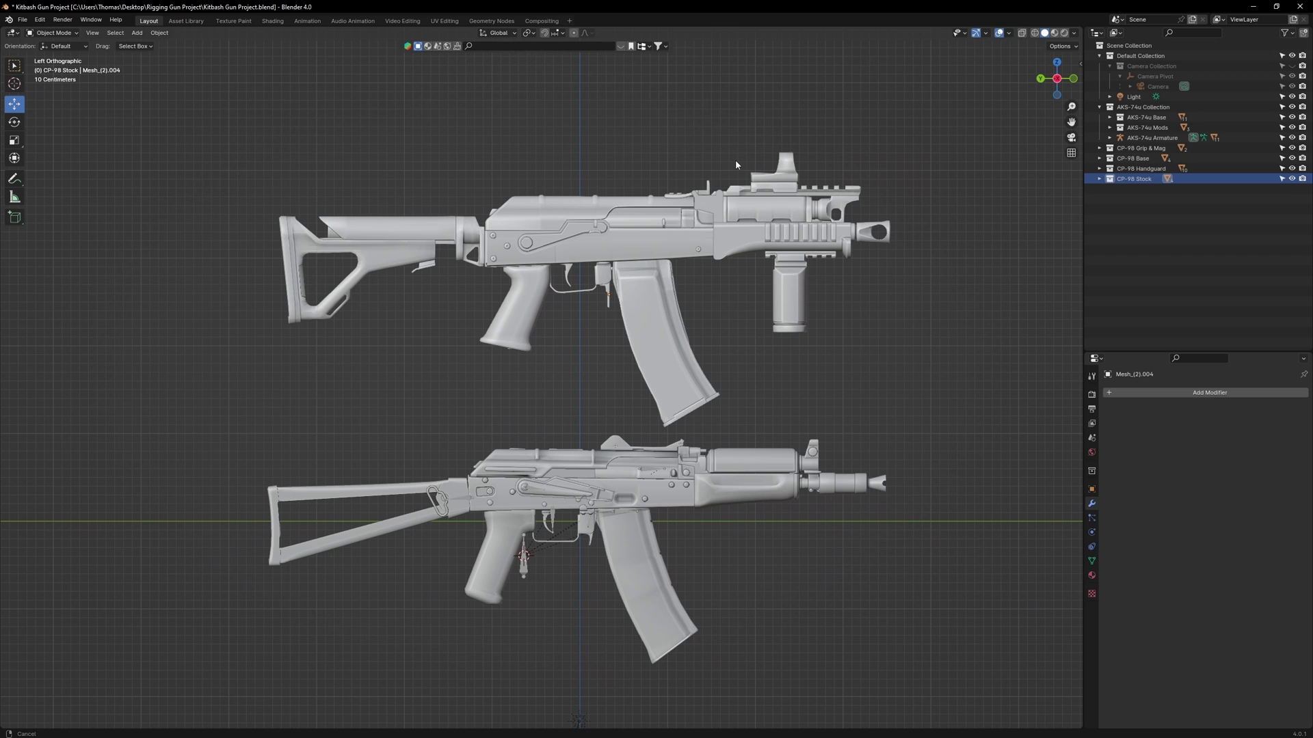
Select the linked front sight and gas block geometry in the AKS-74u Gun mesh and separate it by selection
left_click(808, 461)
key("Tab")
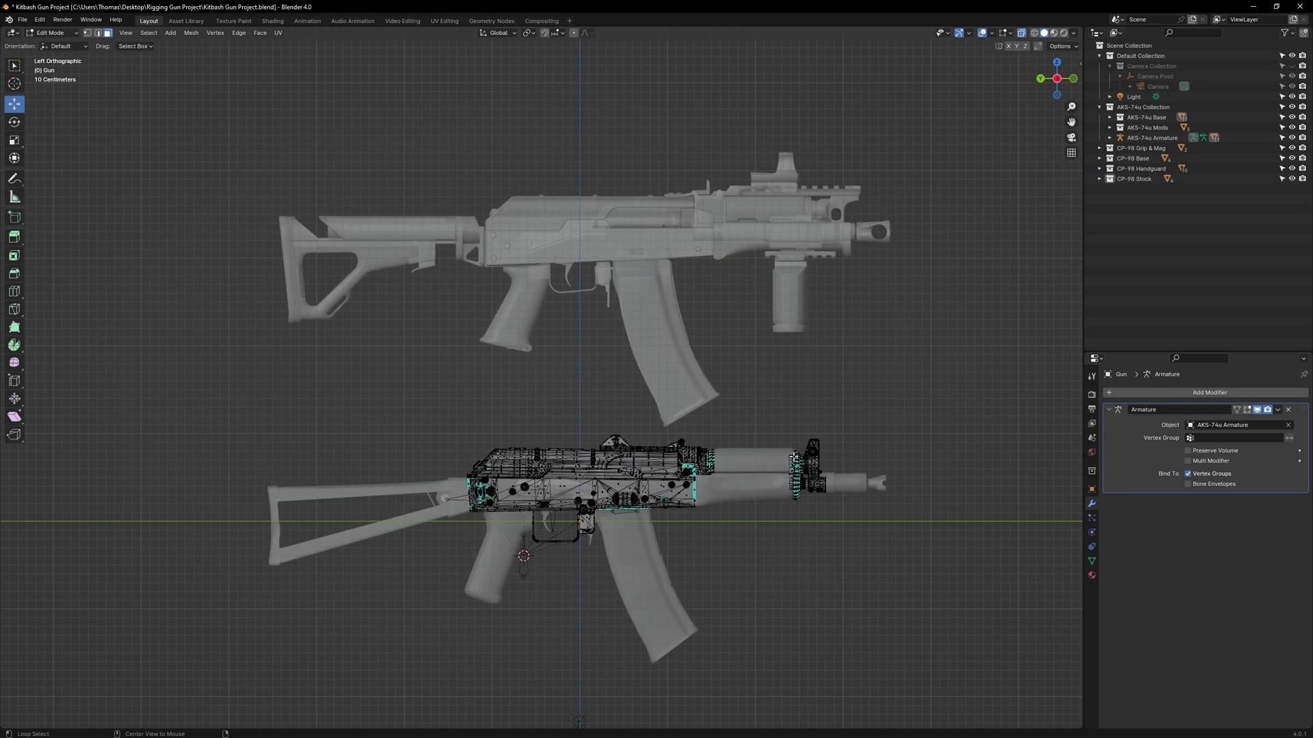
key("l")
key("p")
left_click(817, 457)
key("Tab")
Rename the separated front sight object Gas Tube and hide it together with the AKS-74u barrel and handguard
left_click(1110, 117)
left_click(1149, 159)
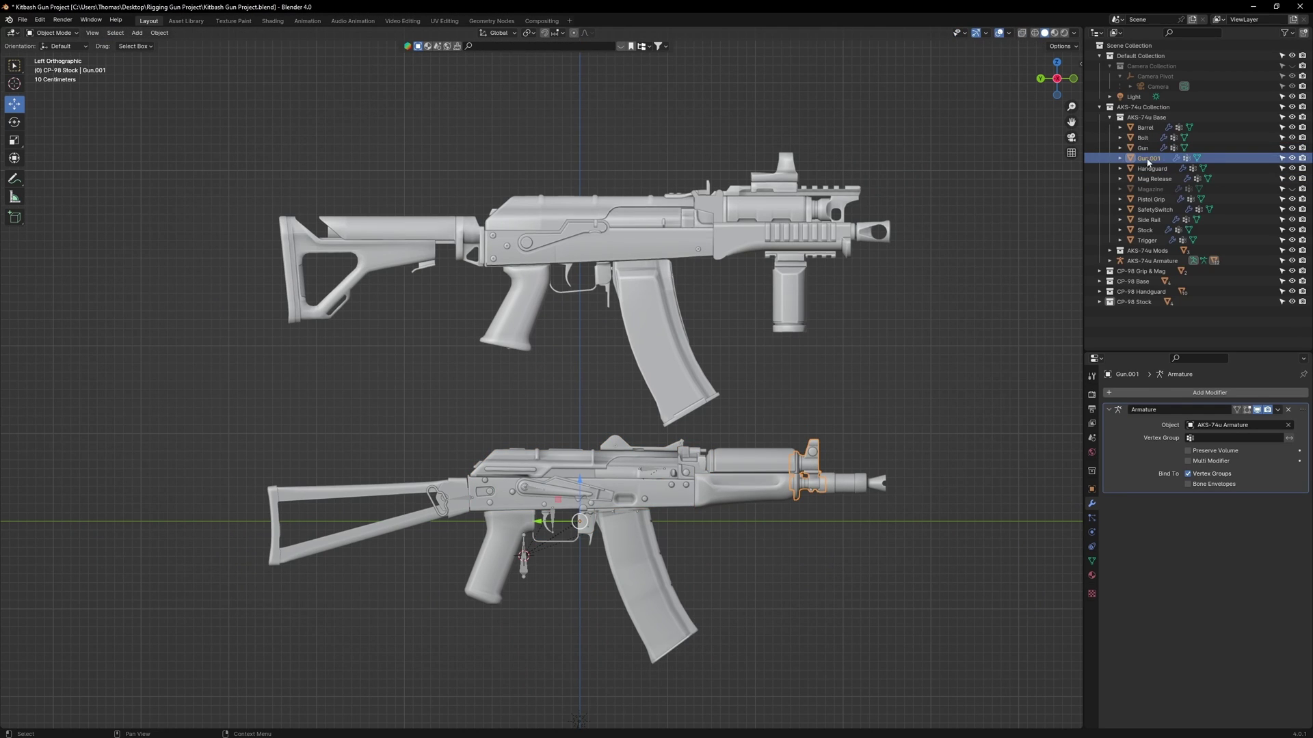
type("Gas Tube")
key("Return")
left_click_drag(954, 402, 791, 503)
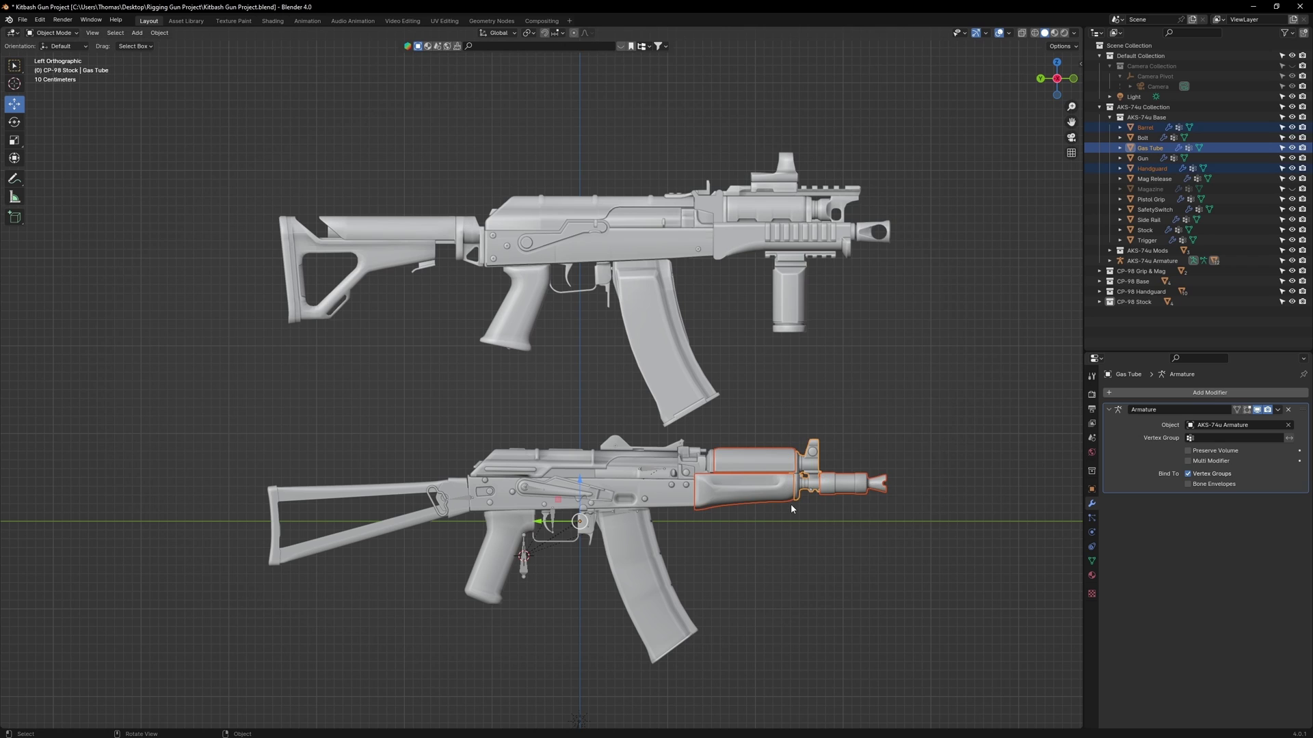
key("h")
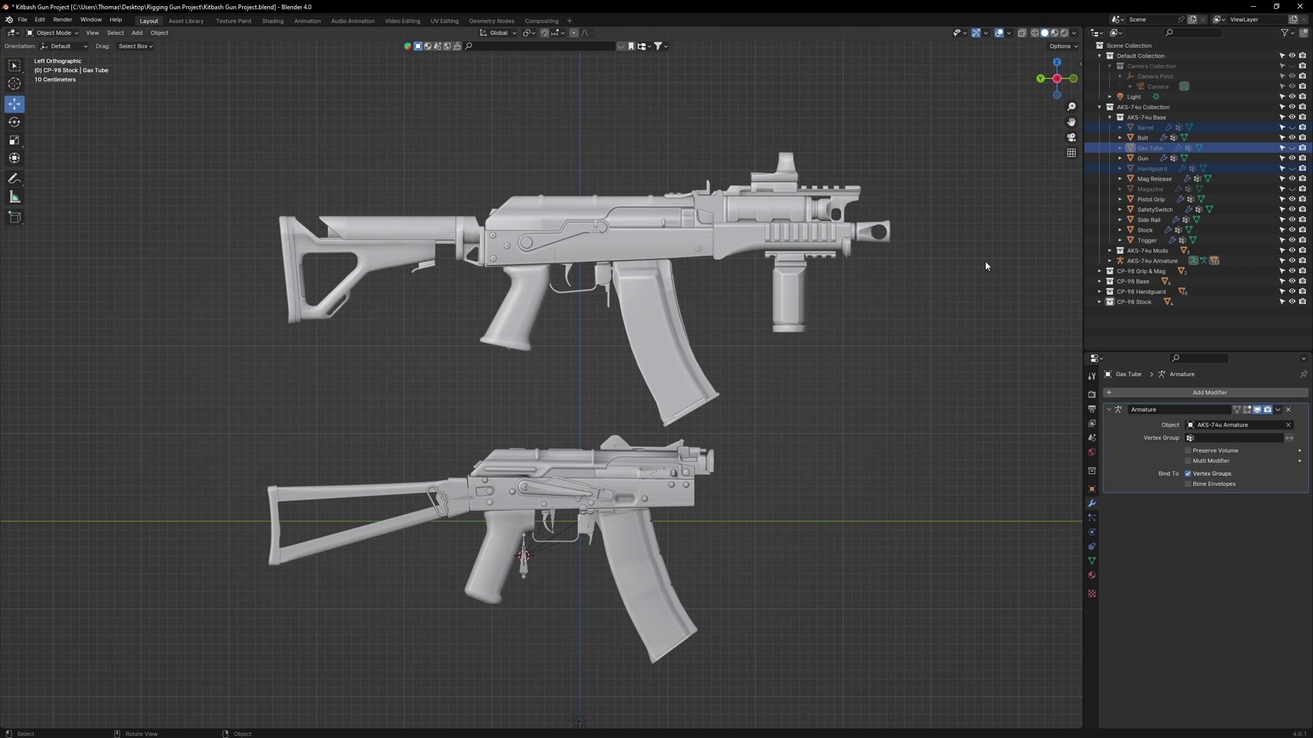
Select all objects in the CP-98 Handguard collection and move them down onto the front of the AKS-74u receiver
right_click(1132, 296)
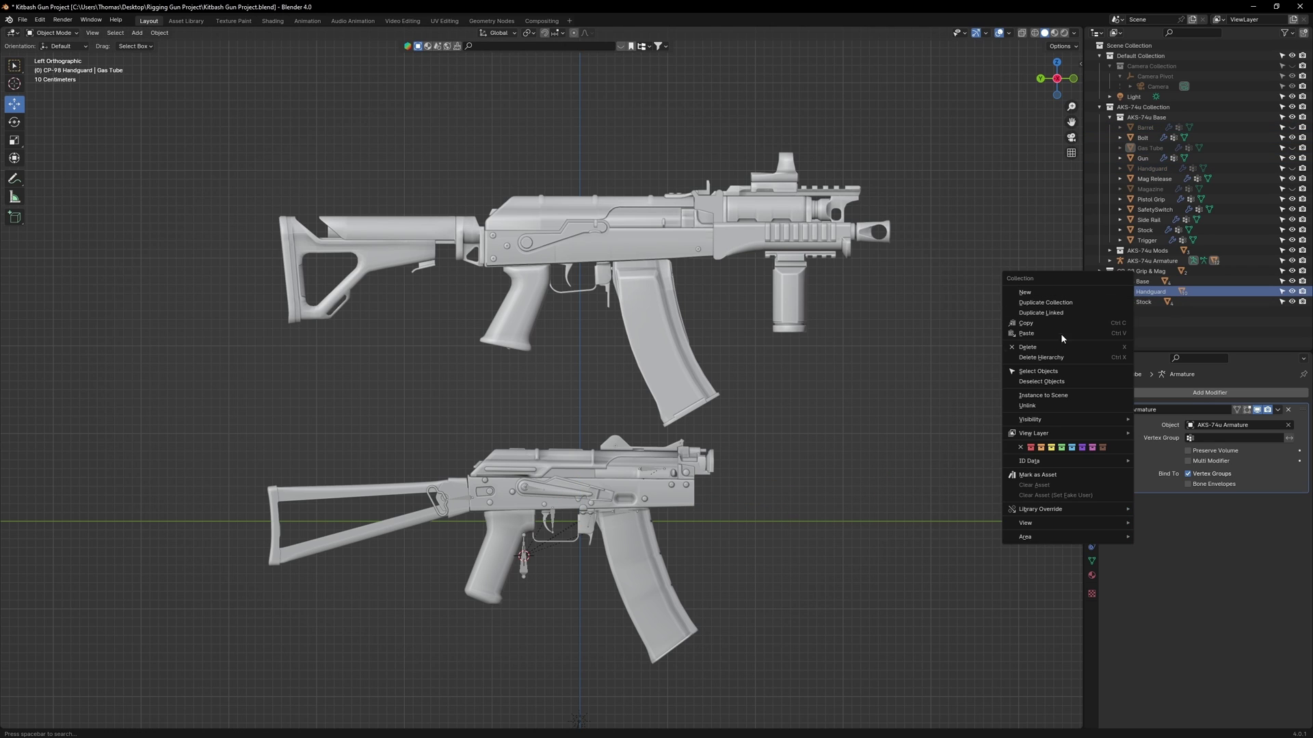
left_click(1041, 376)
left_click_drag(608, 259, 605, 509)
middle_click_drag(605, 509, 342, 382, "shift")
scroll(538, 380, "up", 5)
left_click_drag(379, 534, 332, 534)
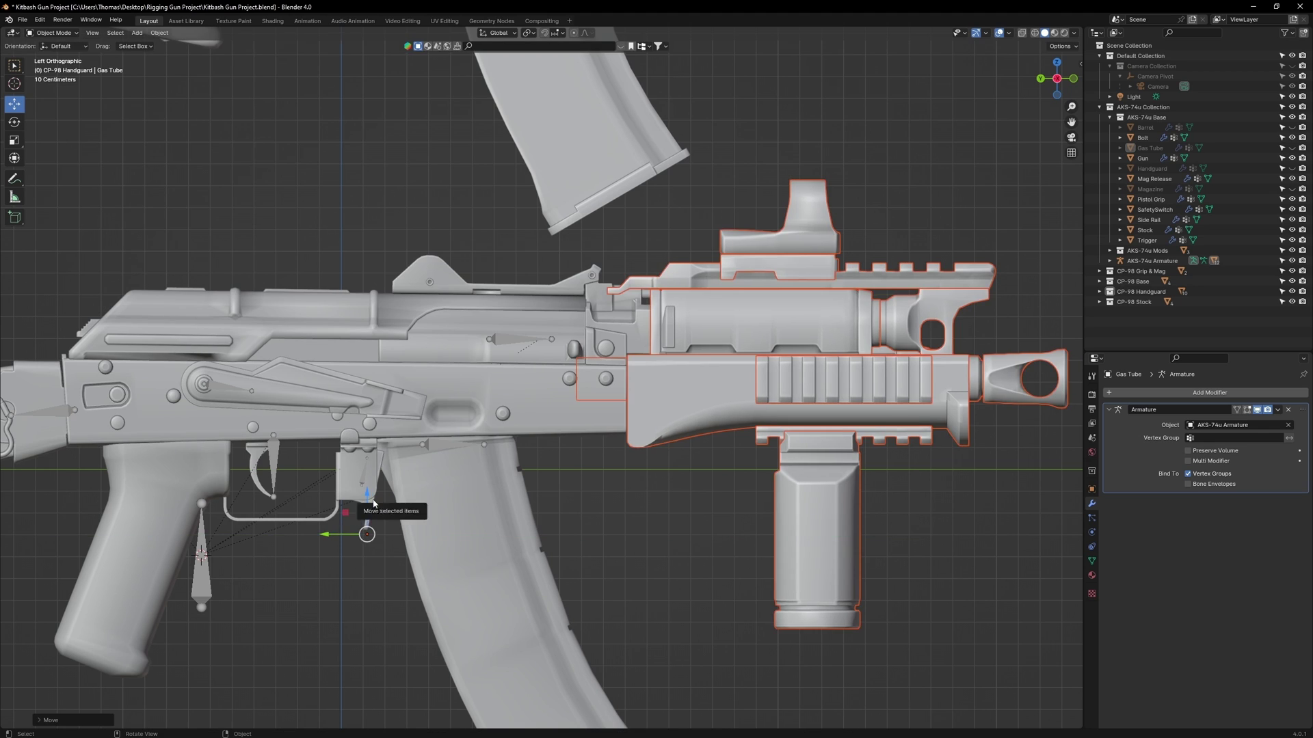
Separate the leftover linked band near the handguard from the AKS-74u Gun mesh by selection
left_click(670, 340)
key("Tab")
key("l")
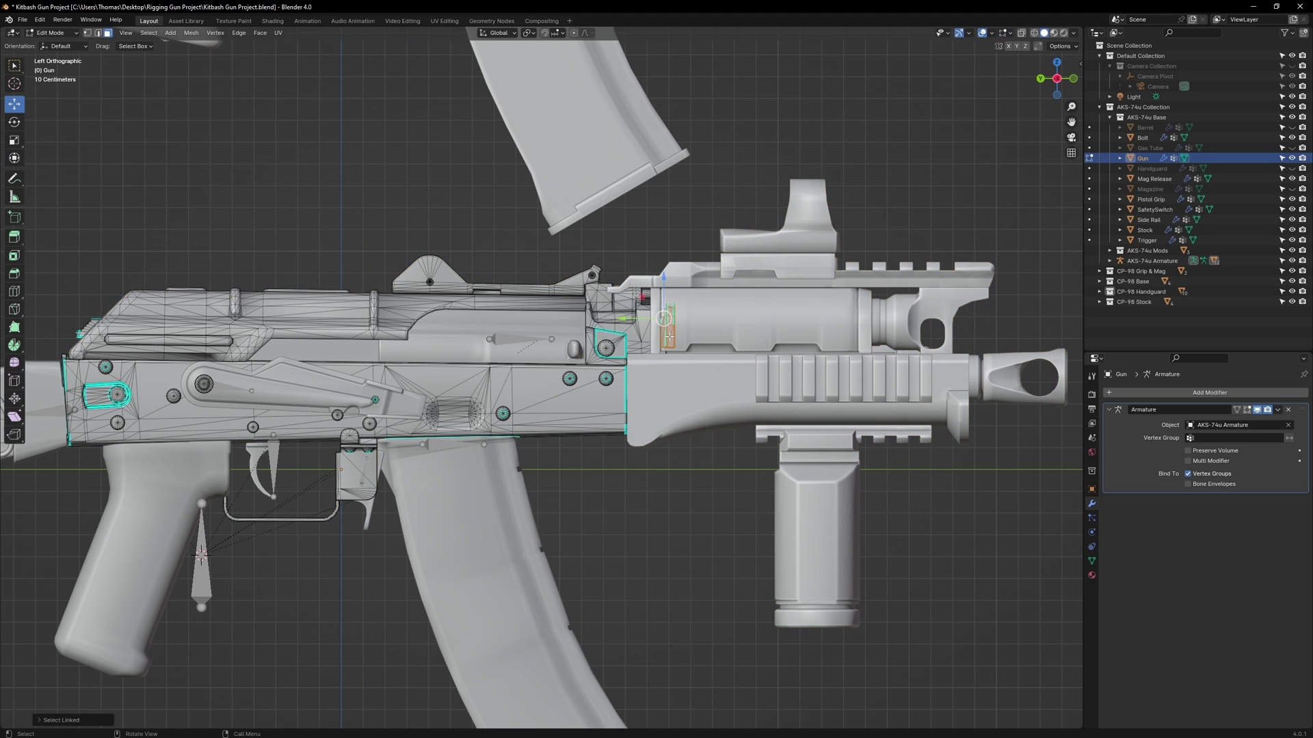
key("p")
left_click(670, 337)
key("Tab")
Join the separated band into the original AKS-74u Handguard object and hide the handguard
left_click(670, 336)
left_click(1290, 179)
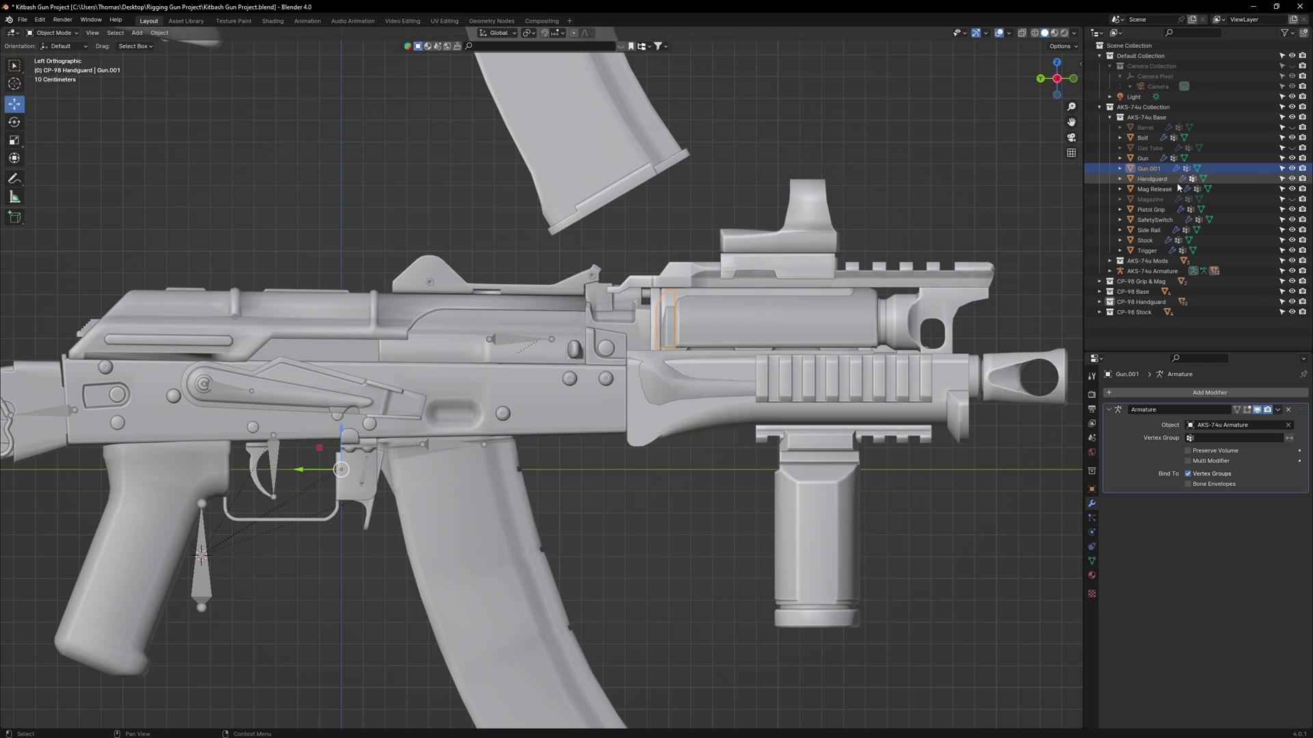
right_click(814, 328)
left_click(814, 328)
left_click(1291, 169)
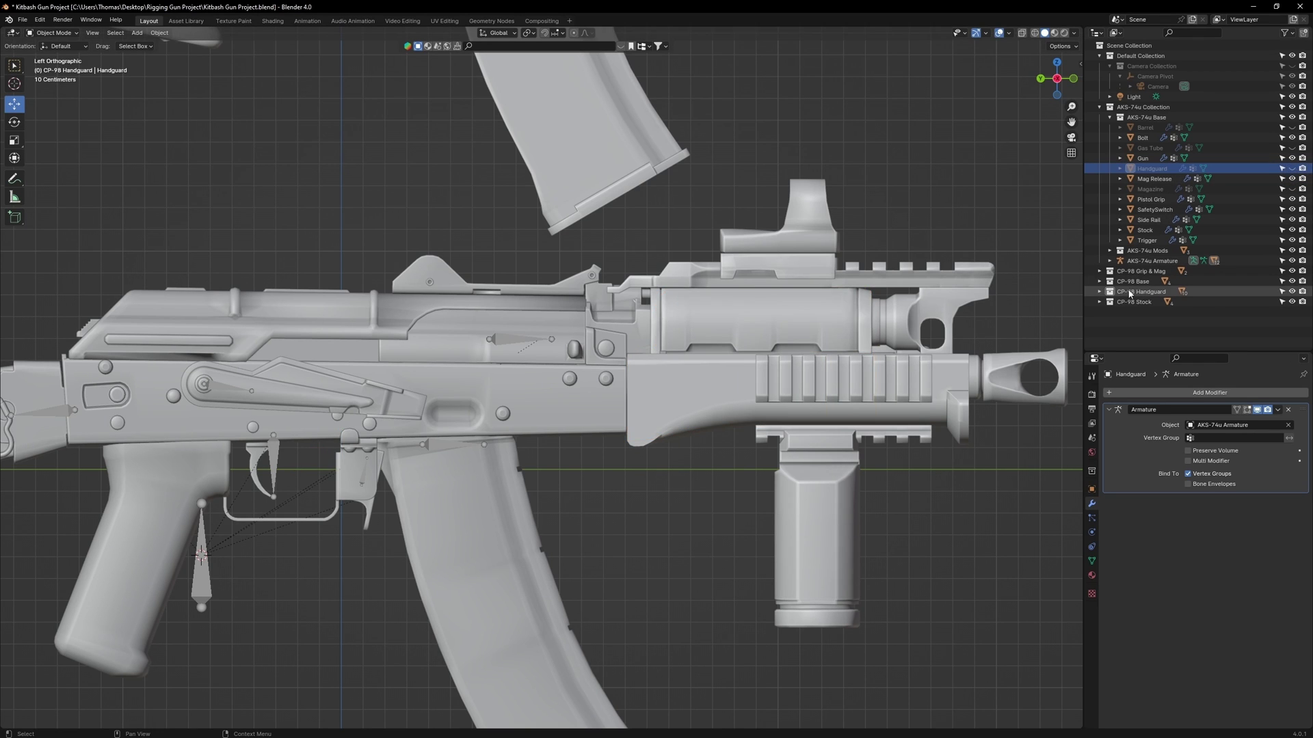
Reselect the CP-98 Handguard collection's objects and fine-tune their position against the receiver
right_click(1130, 292)
left_click(1131, 292)
left_click_drag(345, 511, 323, 503)
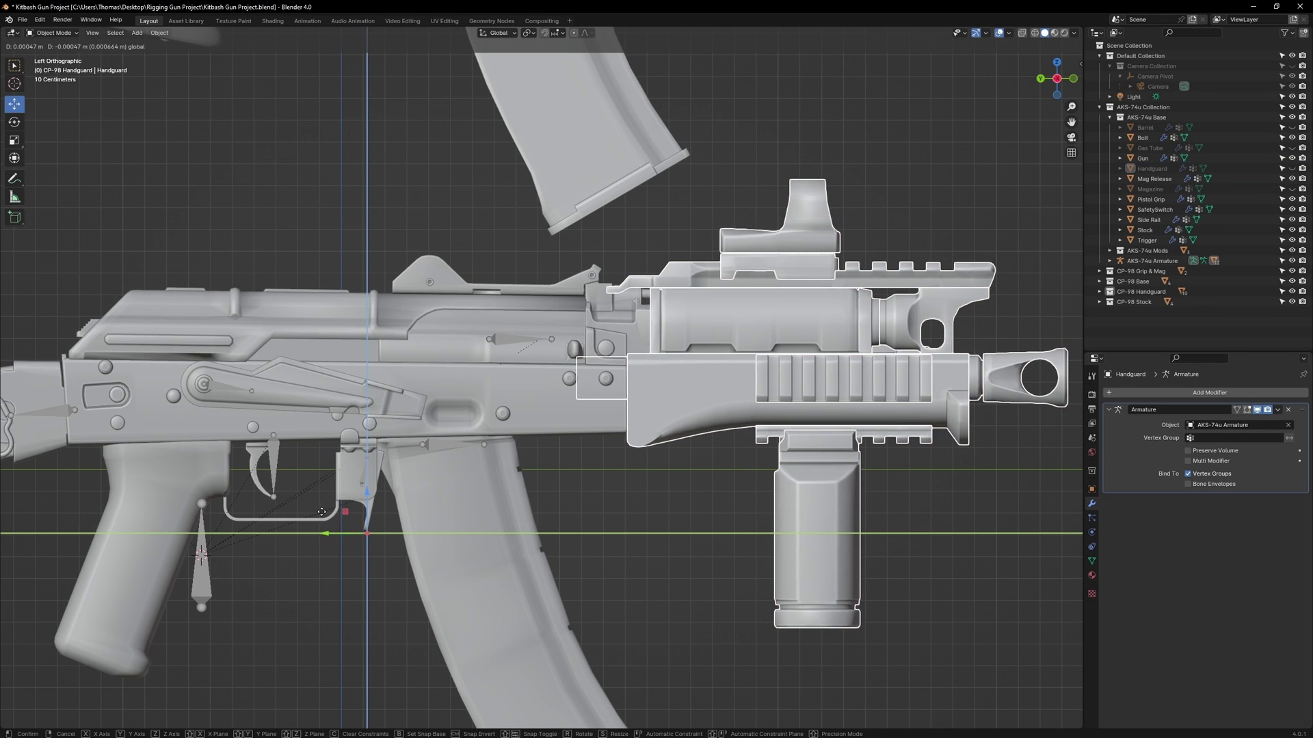
left_click(621, 487)
left_click(664, 442)
Check the fitted handguard in rendered shading without overlays, and return to solid shading
left_click(1065, 34)
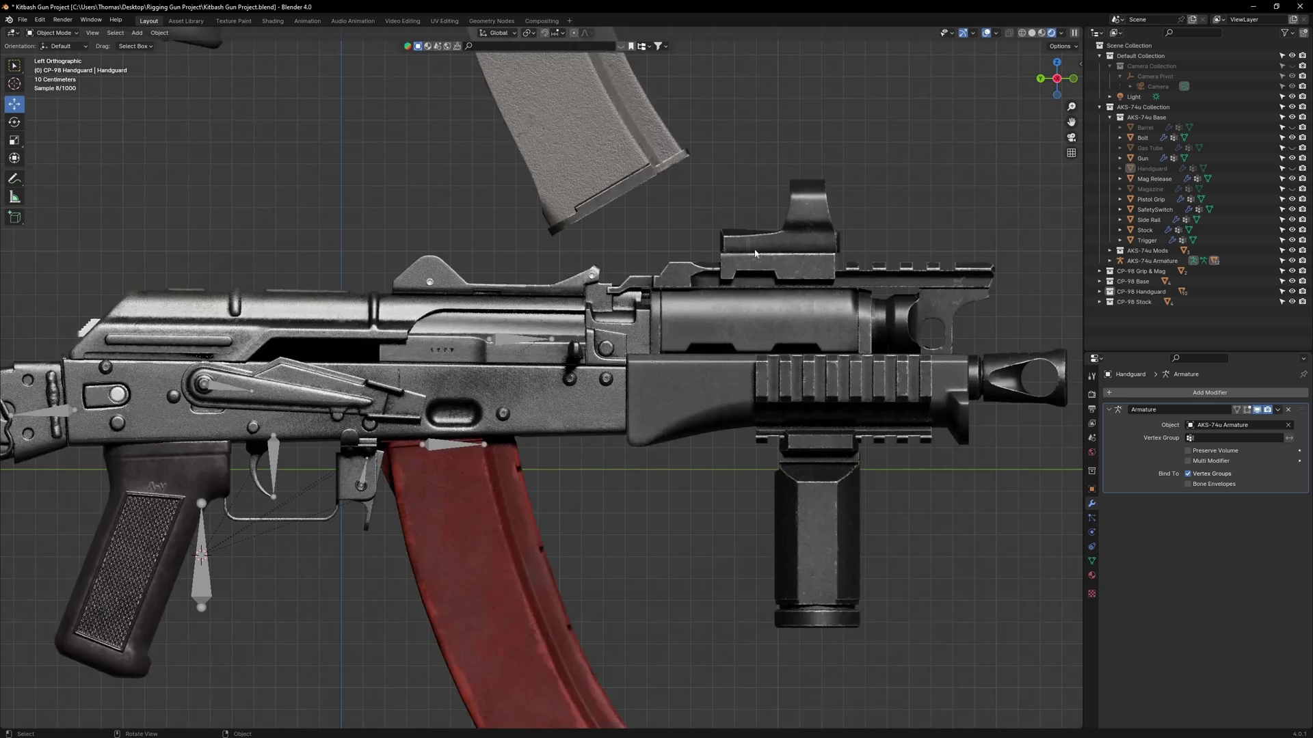
scroll(843, 300, "down", 3)
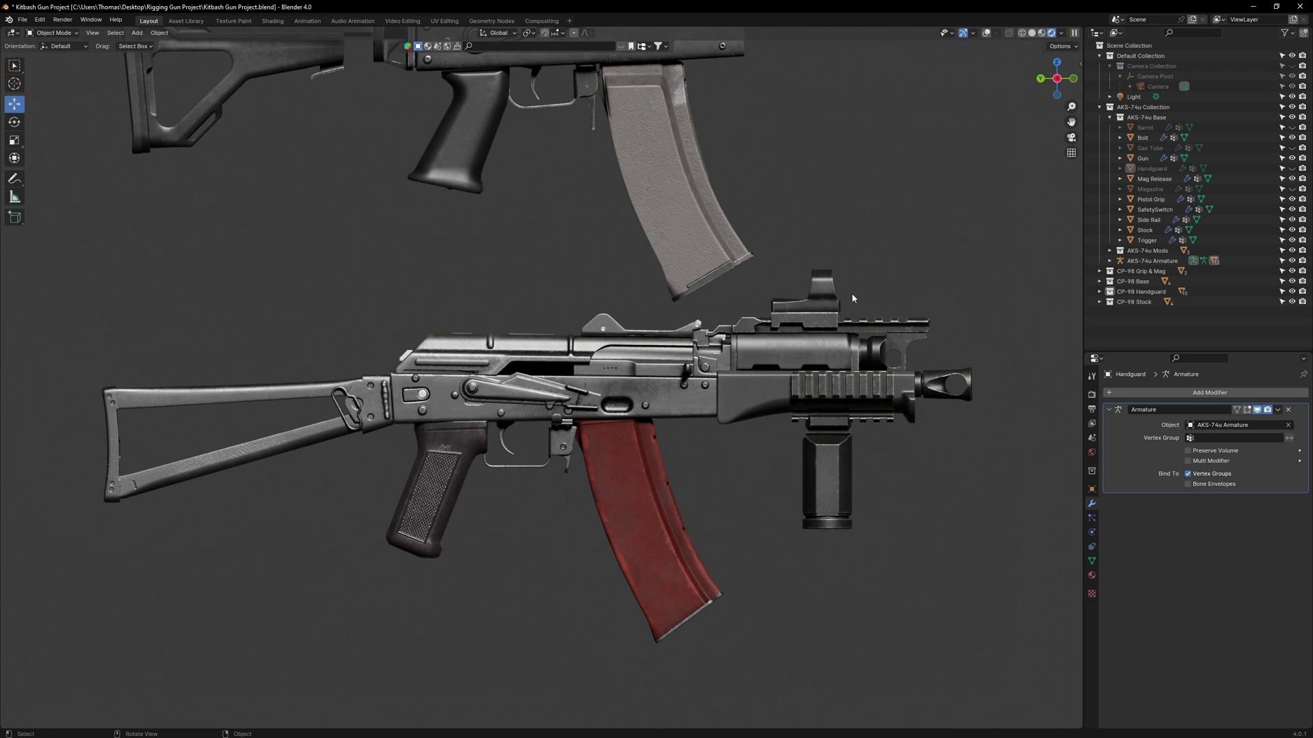
key("shift+alt+z")
left_click(1031, 32)
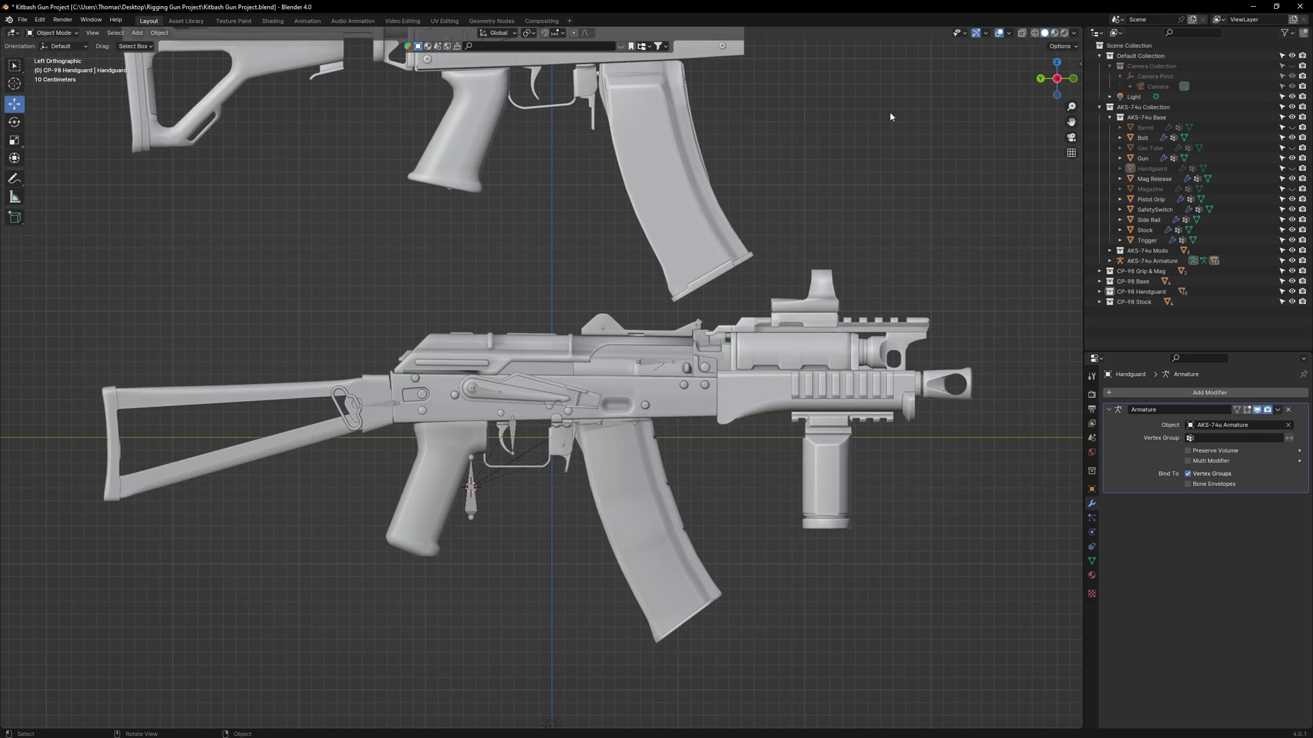
Move the CP-98 magazine down into the AKS-74u magazine well and check its fit from an angle
left_click(585, 102)
key("g")
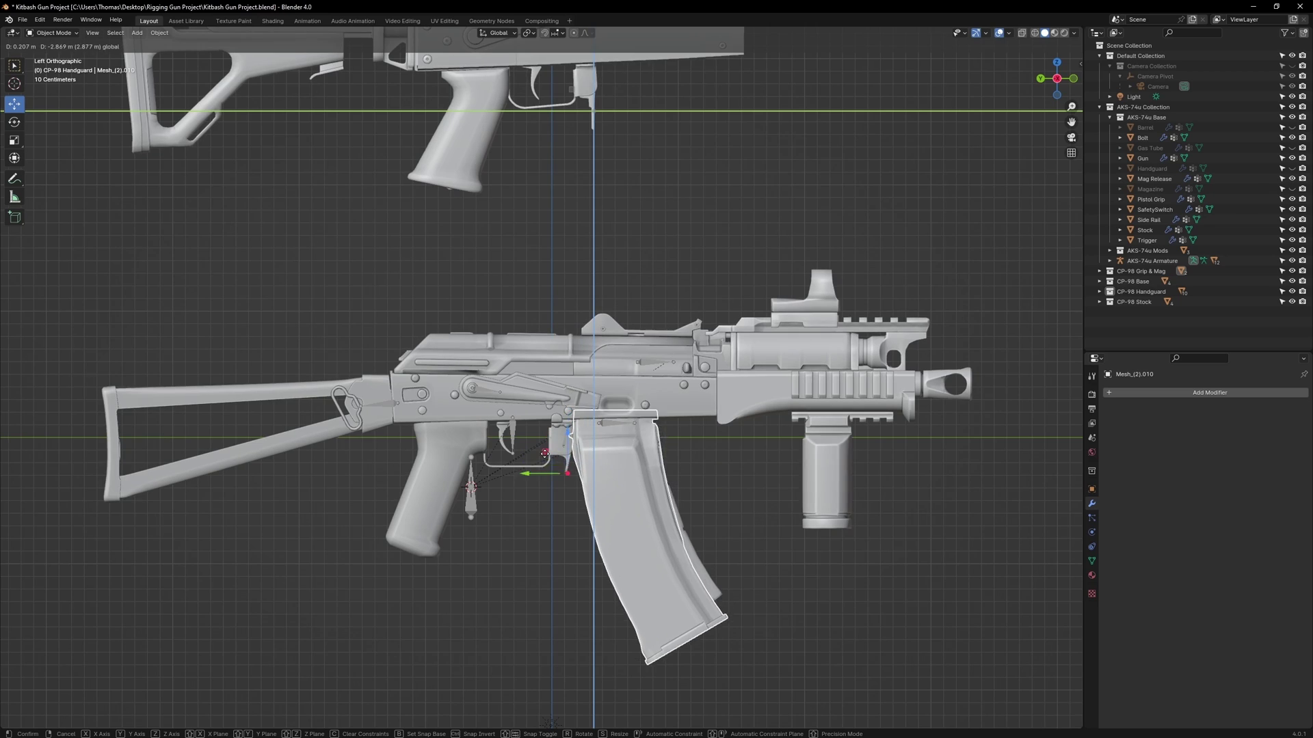
left_click(582, 419)
scroll(585, 420, "up", 4)
middle_click_drag(585, 419, 665, 277)
key("alt+z")
key("alt+z")
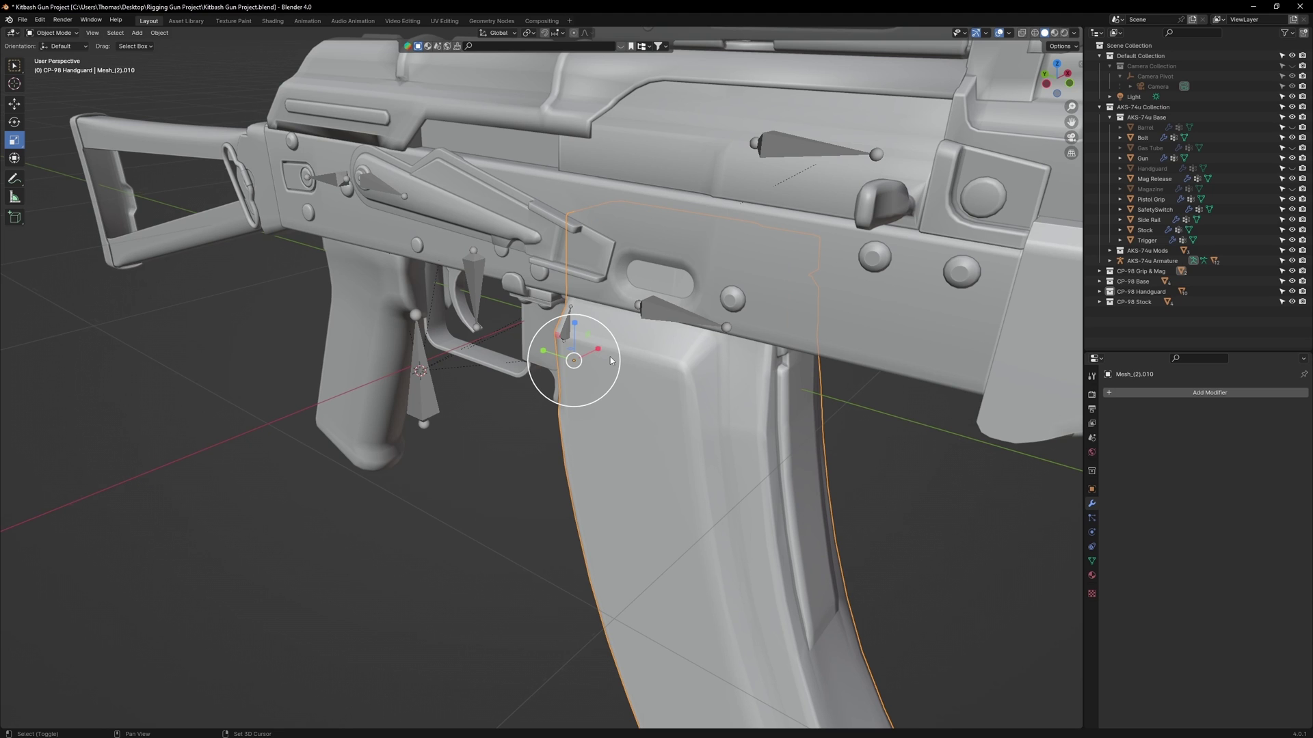
Scale the CP-98 magazine down slightly and align it along Y with the magazine well in X-ray side view
key("s")
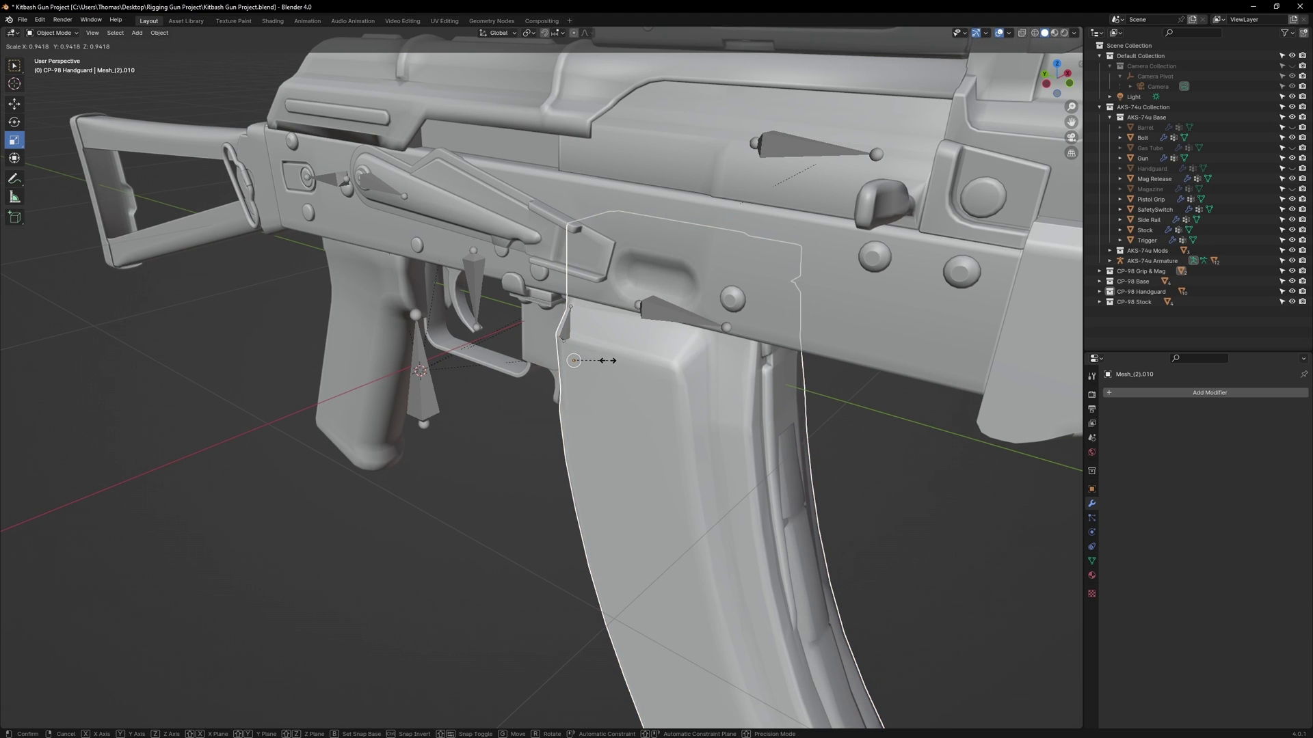
left_click(599, 358)
middle_click_drag(653, 383, 514, 425)
key("g")
key("alt+z")
scroll(507, 416, "up", 3)
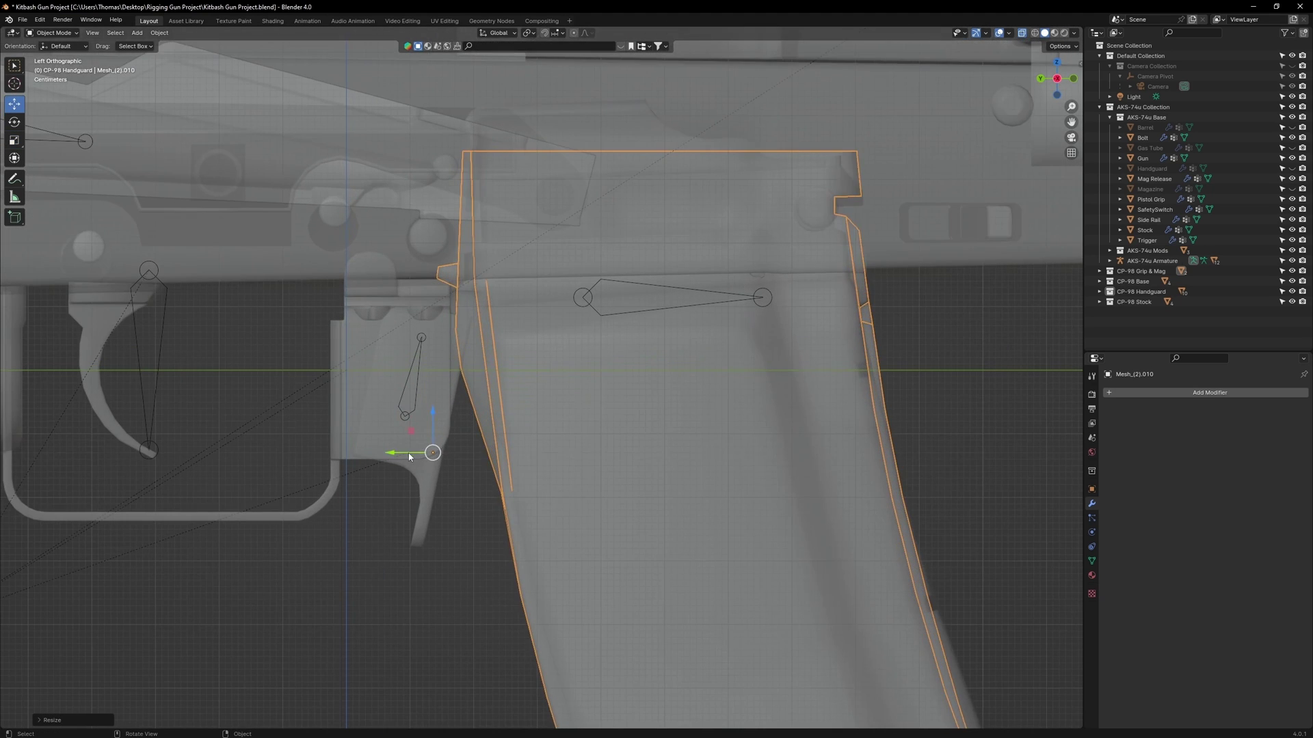
left_click_drag(395, 452, 398, 450)
key("alt+z")
key("shift+alt+z")
scroll(387, 435, "down", 9)
Move the CP-98 pistol grip down over the AKS-74u pistol grip and set its origin to its geometry
left_click(482, 376)
key("shift+alt+z")
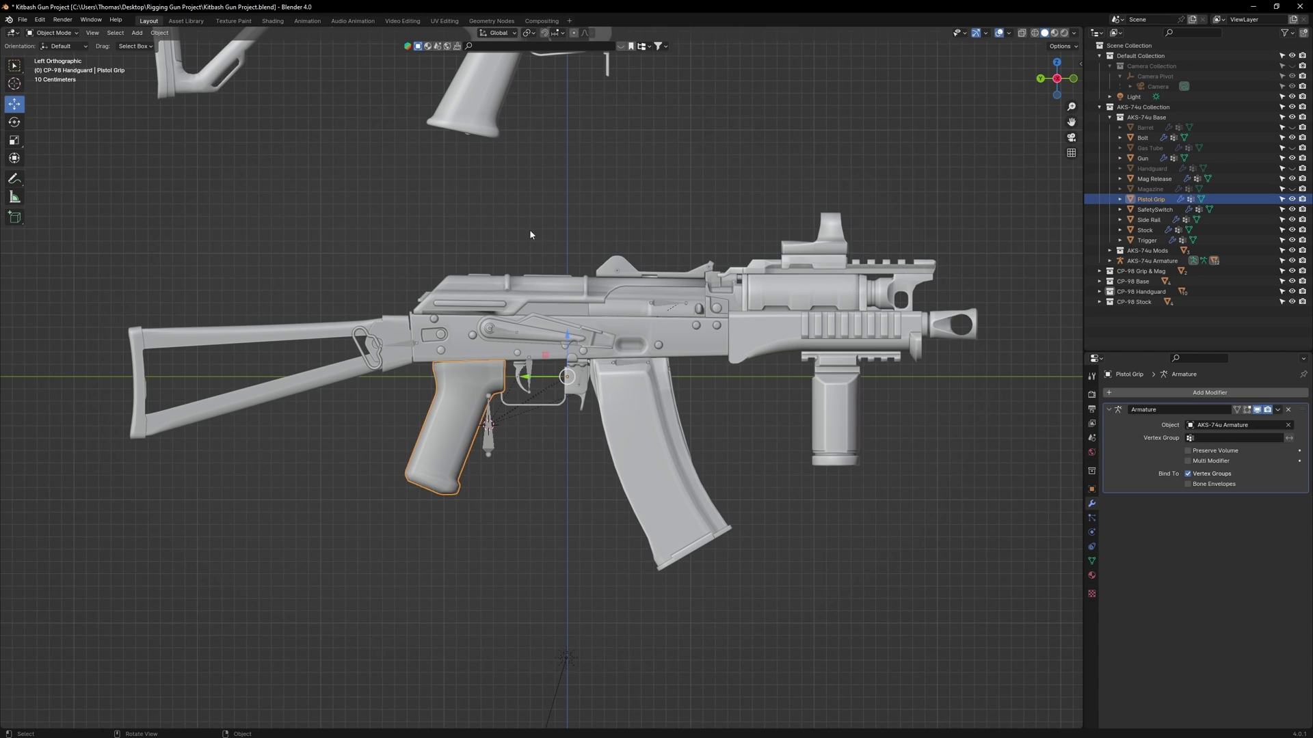
middle_click_drag(571, 220, 604, 302, "shift")
left_click(539, 180)
left_click_drag(640, 147, 625, 418)
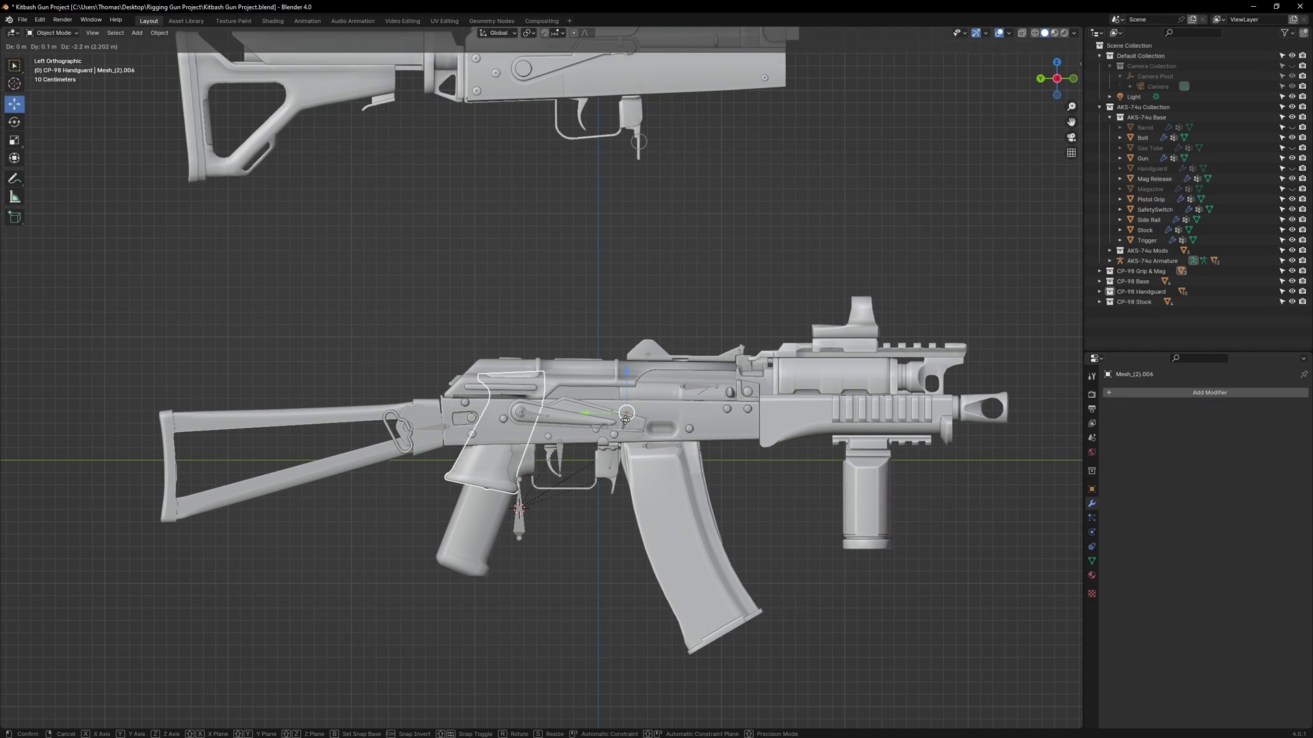
left_click_drag(613, 487, 614, 487)
scroll(514, 508, "up", 5)
right_click(565, 413)
mouse_move(575, 448)
left_click(619, 464)
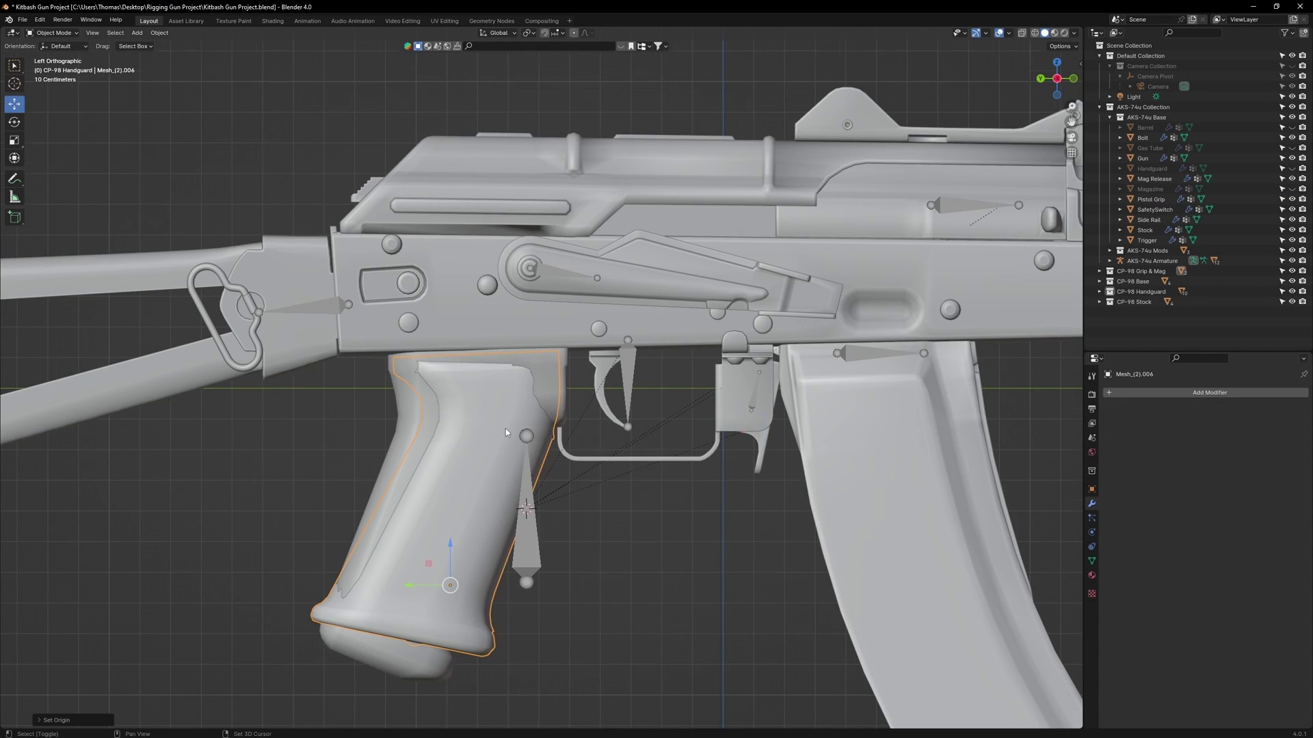
Reposition and scale the CP-98 pistol grip to fit against the underside of the AKS-74u receiver
middle_click_drag(506, 429, 607, 413, "shift")
left_click_drag(557, 561, 539, 585)
key("alt+z")
key("g")
key("s")
key("shift+space")
key("g")
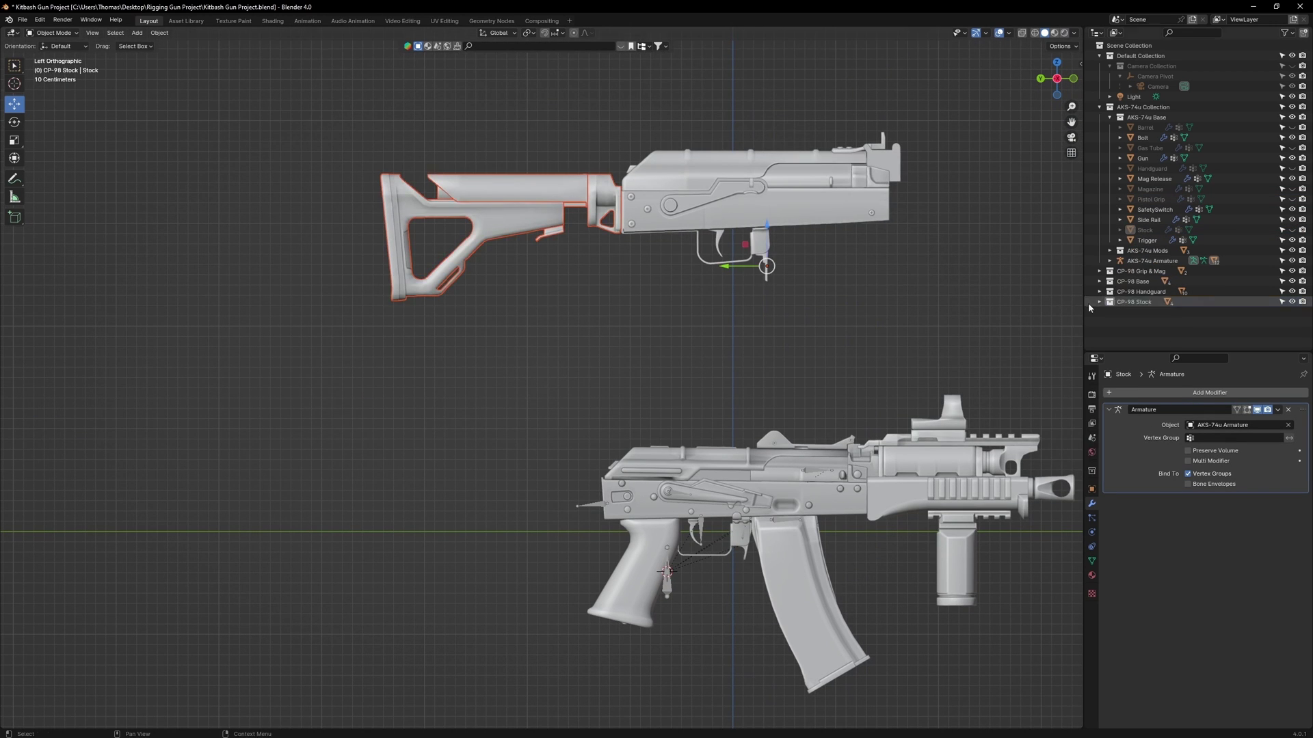
Move the CP-98 stock parts to the rear of the AKS-74u receiver and set their origins to geometry
left_click_drag(767, 266, 747, 559)
right_click(597, 488)
mouse_move(602, 486)
left_click(650, 497)
scroll(512, 493, "up", 1)
scroll(513, 493, "up", 5)
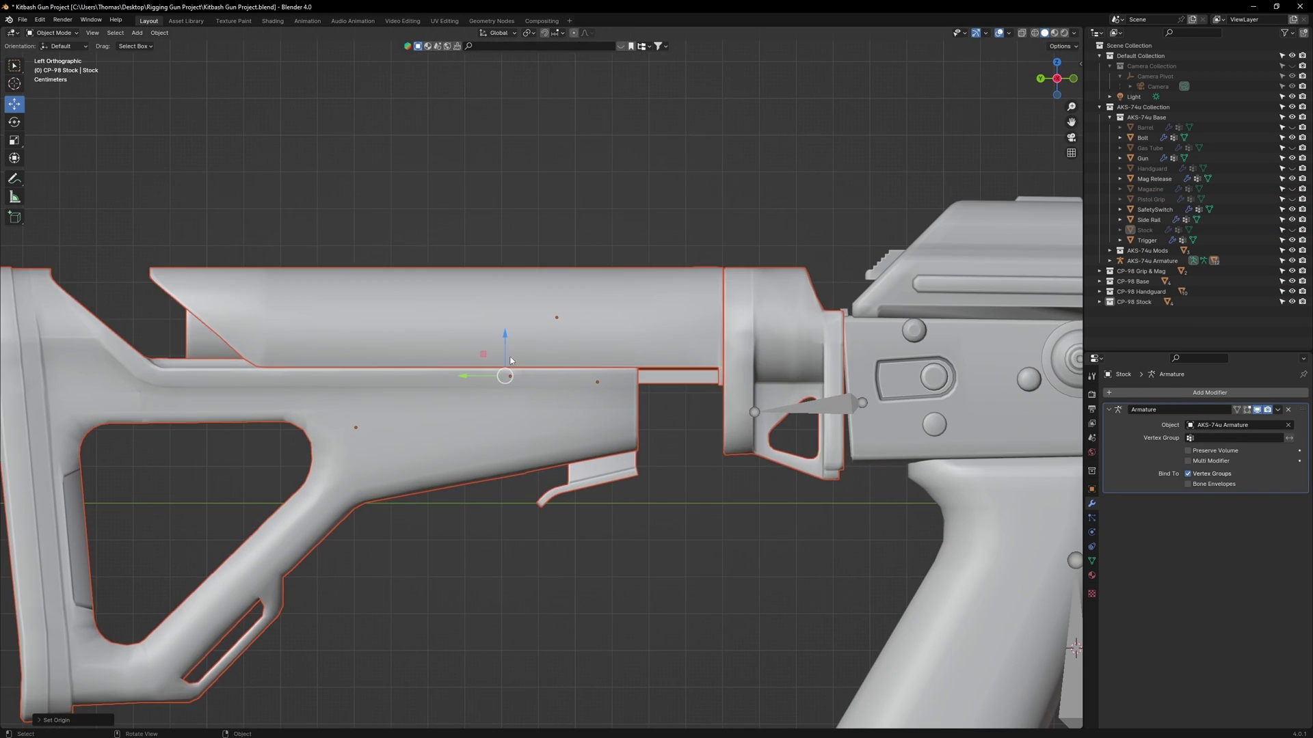
key("g")
left_click(515, 374)
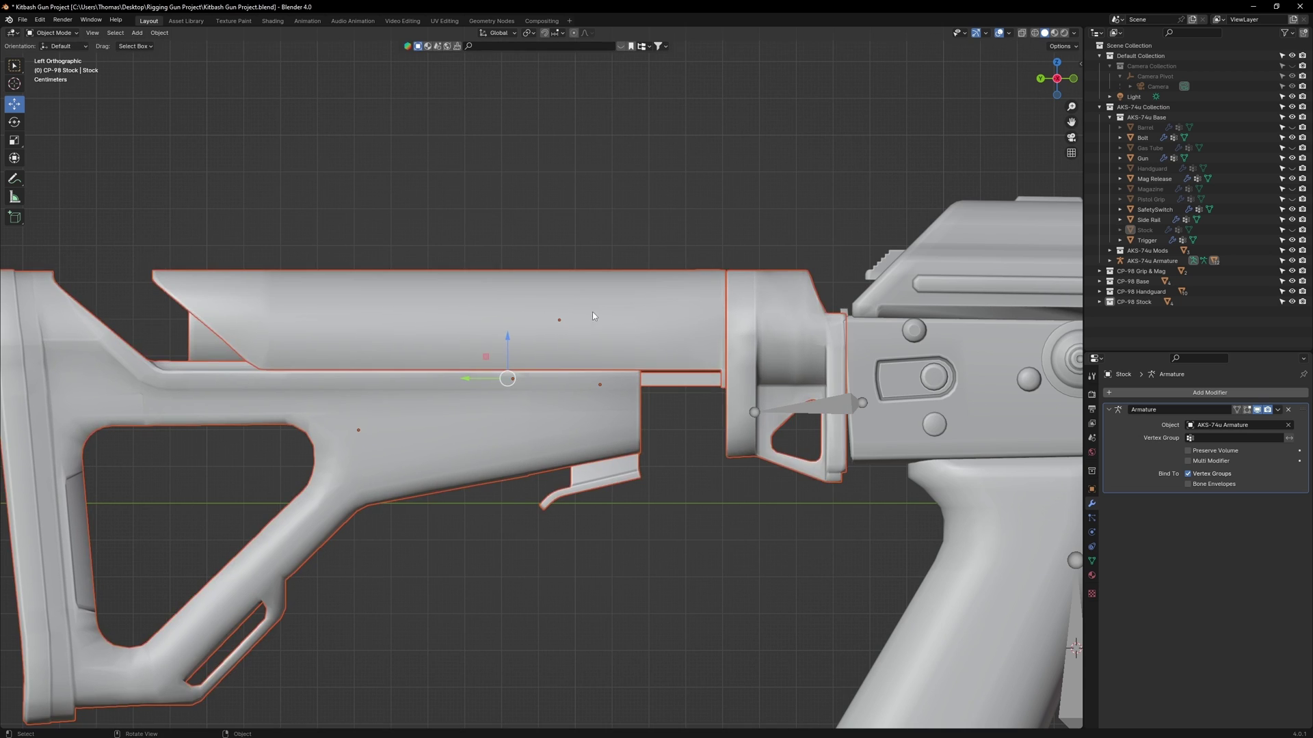
Scale the CP-98 stock parts down and shift them along Y toward the receiver's rear
middle_click_drag(514, 374, 510, 350)
key("s")
left_click(534, 344)
key("g")
key("y")
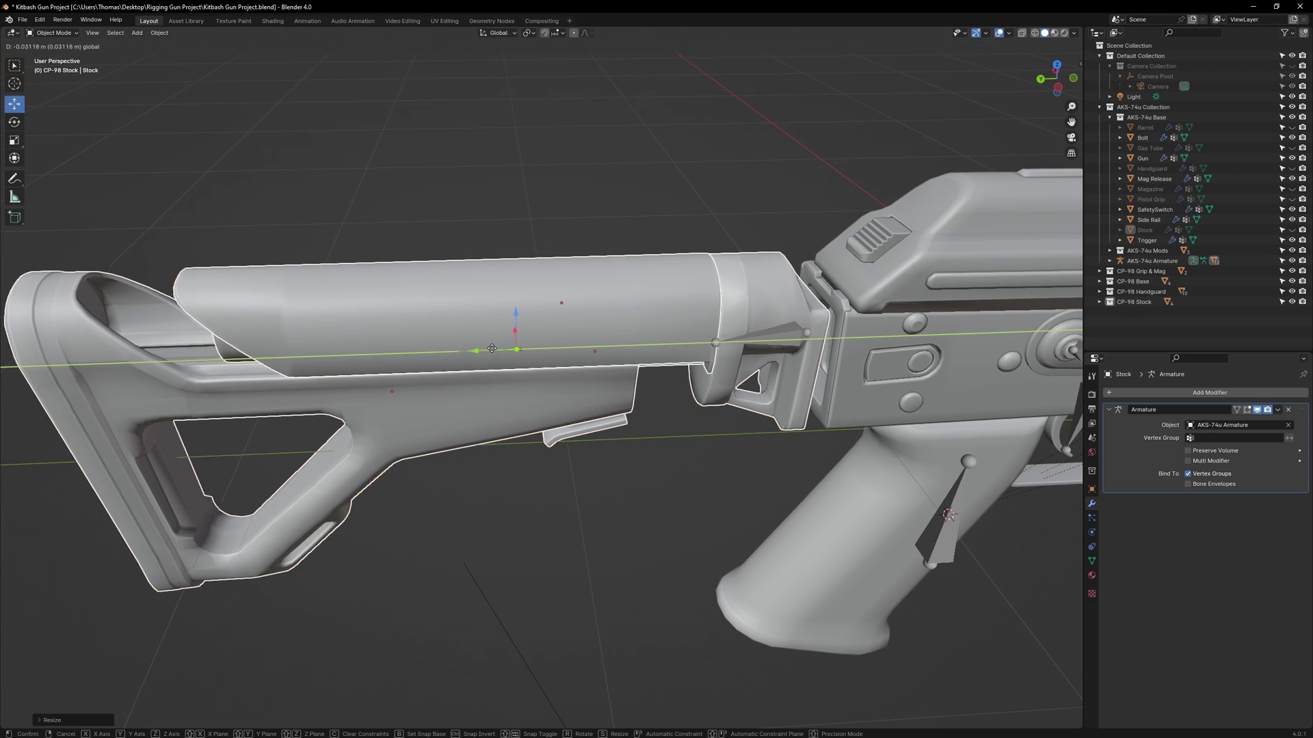
left_click(573, 342)
key("s")
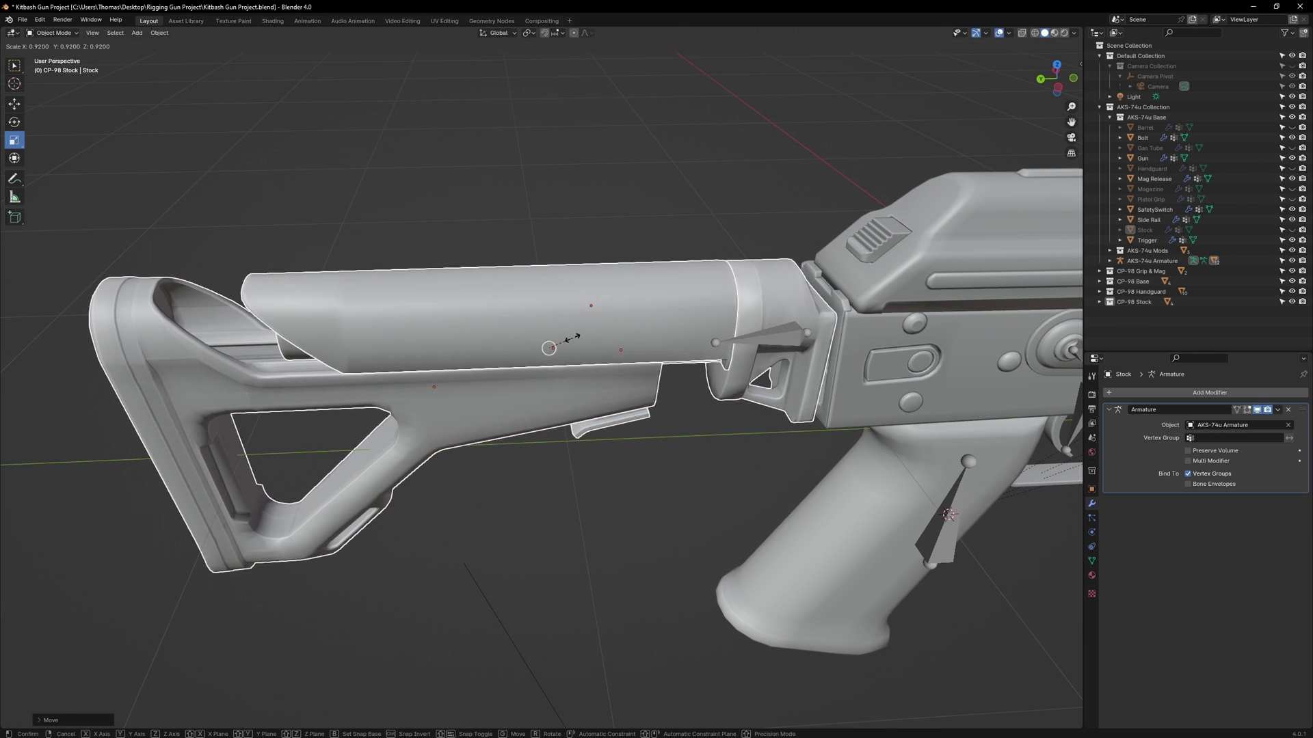
left_click(579, 337)
Slide the stock along Y against the receiver's rear face and fine-tune its scale in side view
middle_click_drag(578, 338, 357, 352, "shift")
scroll(357, 352, "up", 2)
key("g")
key("y")
left_click(379, 355)
key("ctrl+KP_3")
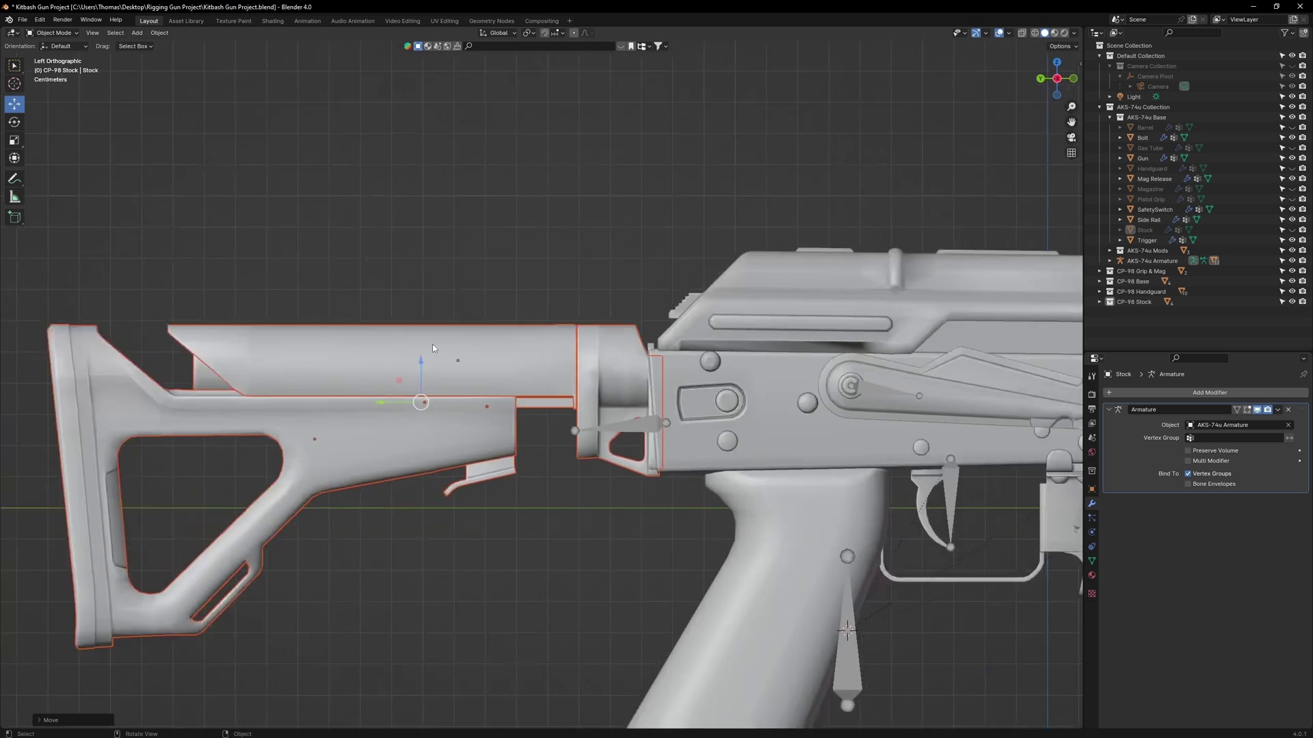
key("s")
left_click(446, 387)
scroll(446, 387, "up", 2)
key("g")
key("y")
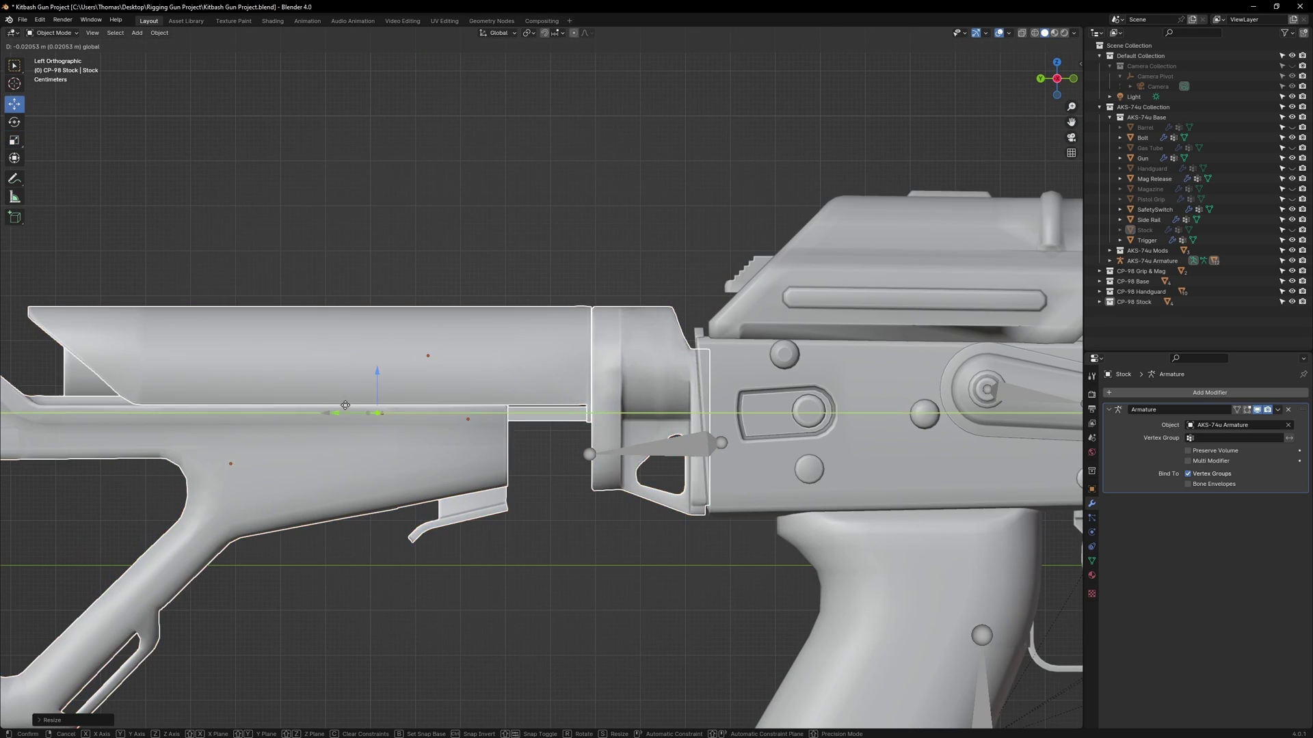
left_click(348, 403)
Box-select part of the CP-98 stock mesh in Edit Mode with X-ray and separate it by selection
scroll(355, 402, "down", 7)
left_click(342, 405)
middle_click_drag(337, 408, 523, 407, "shift")
scroll(523, 407, "up", 3)
key("Tab")
key("alt+z")
left_click_drag(262, 297, 659, 599)
key("alt+z")
key("p")
key("s")
key("Tab")
Adjust the buttstock part along Y on its tube and hide the CP-98 Base collection
left_click(588, 420)
key("g")
key("z")
key("y")
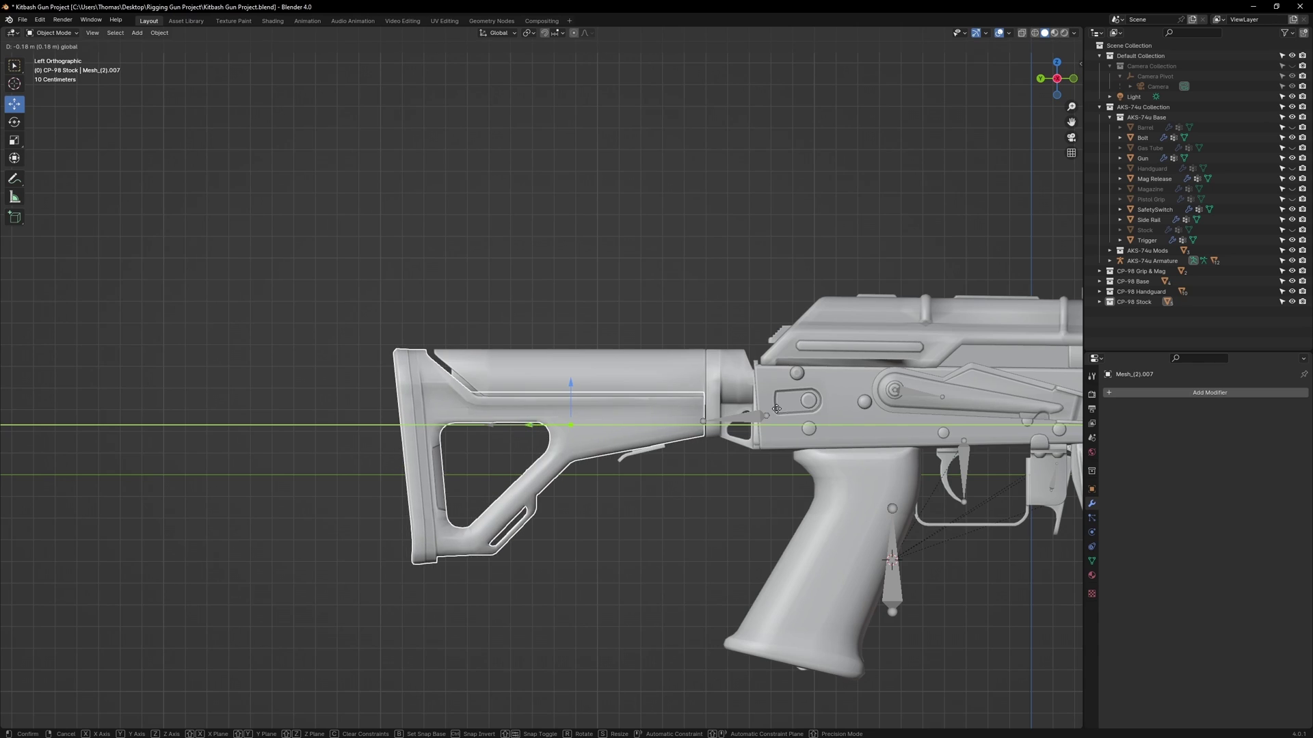
left_click(543, 330)
scroll(543, 330, "down", 4)
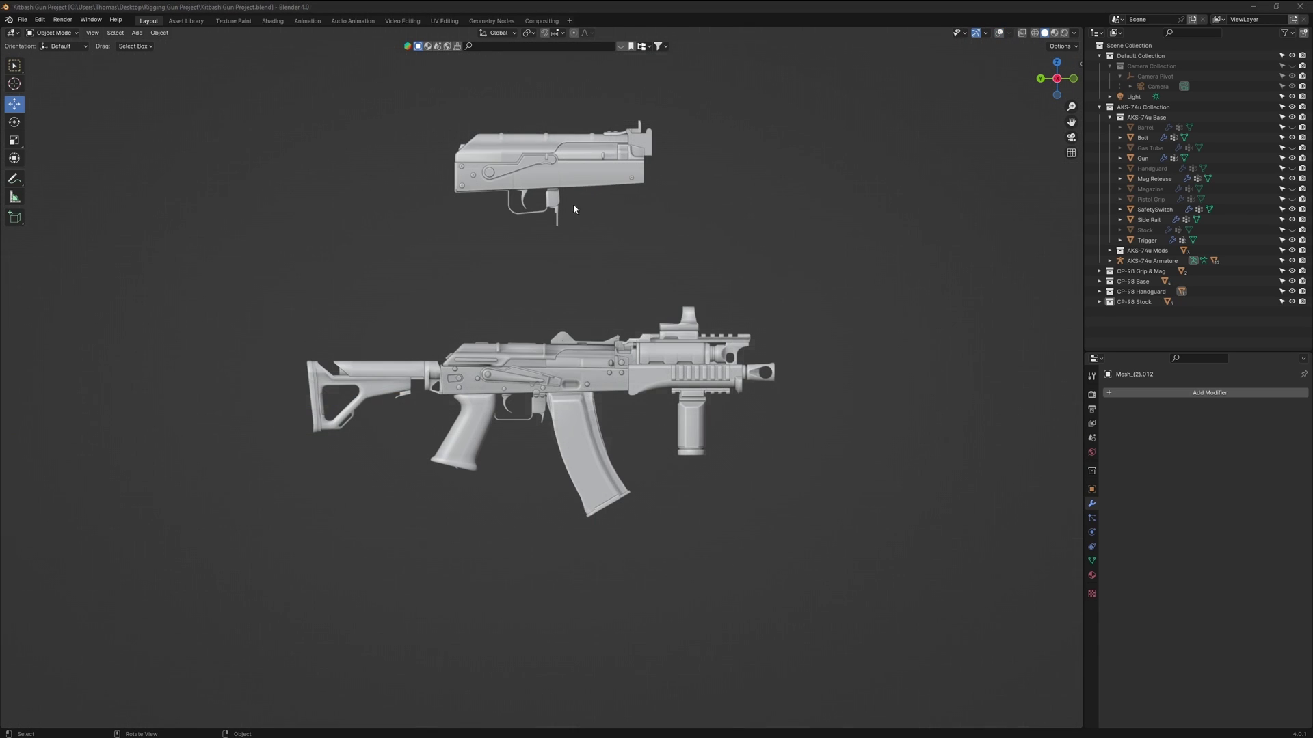
left_click(1292, 281)
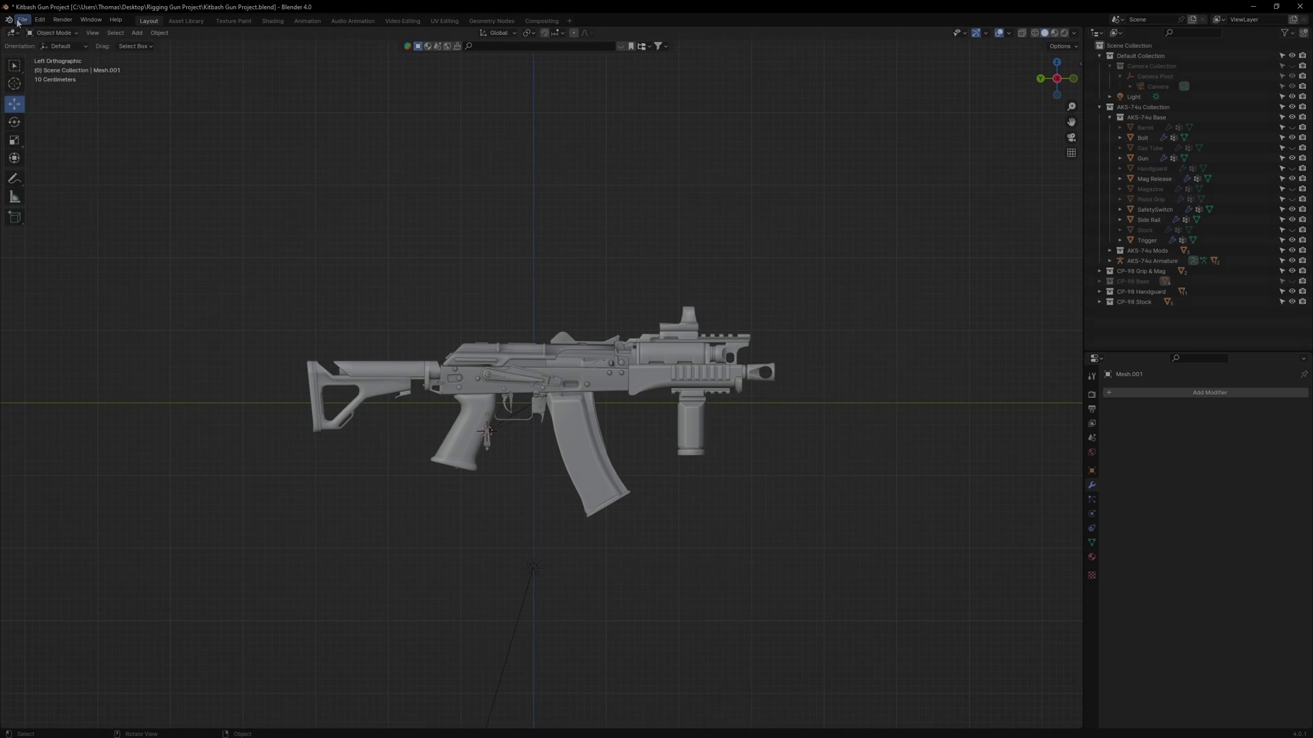
Import the EOTech sight's FBX model from the project's modifications folder
left_click(22, 19)
mouse_move(74, 167)
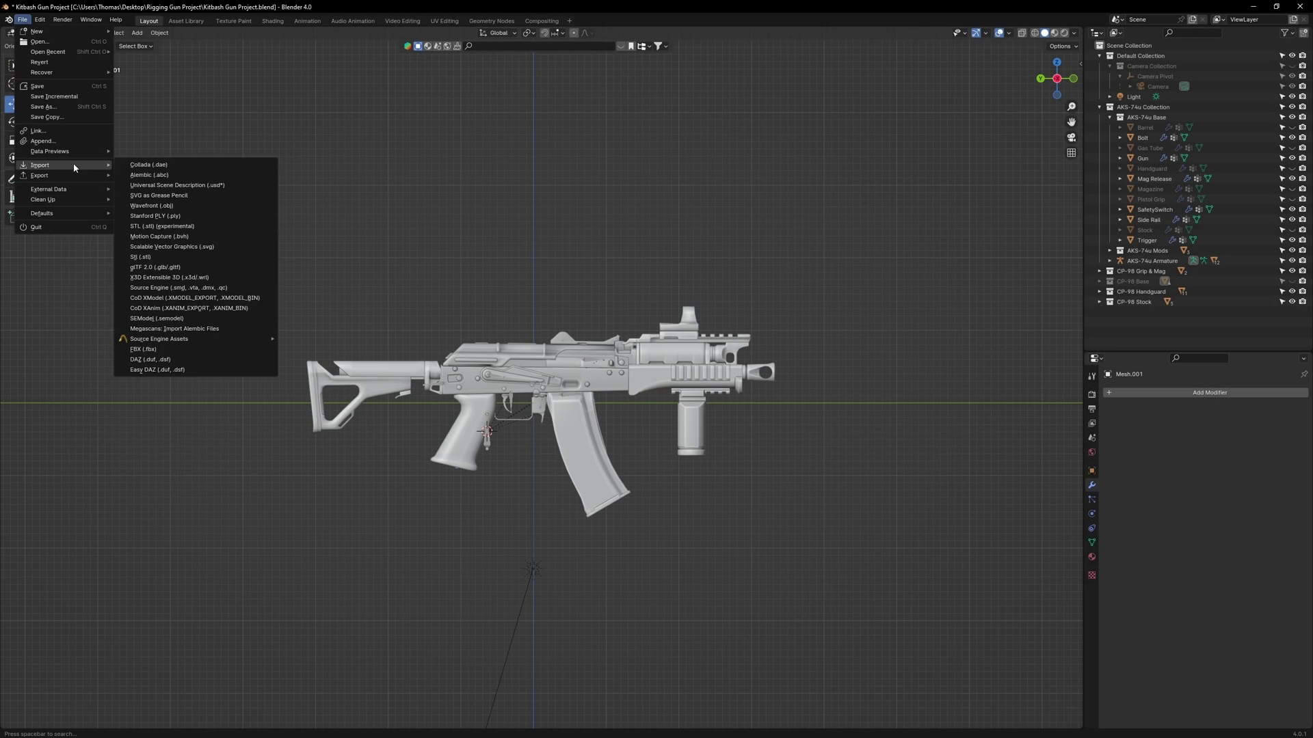
left_click(144, 349)
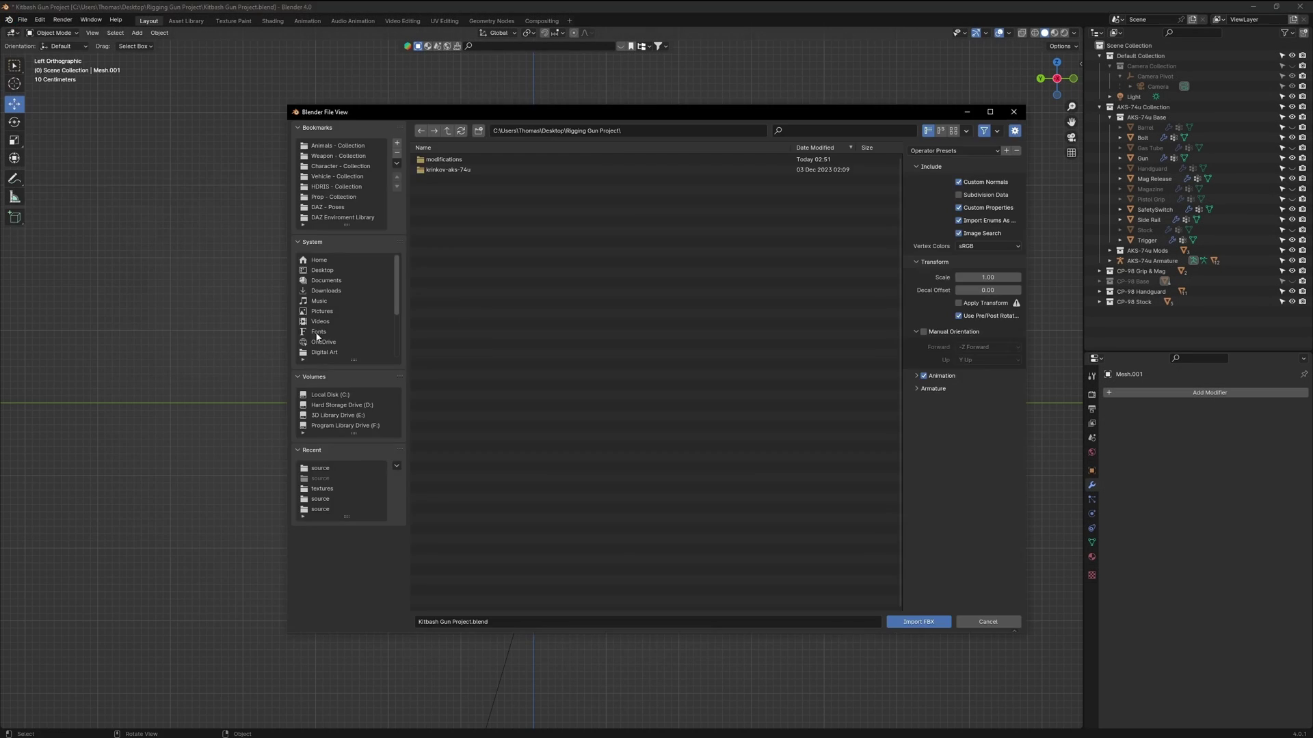
double_click(592, 159)
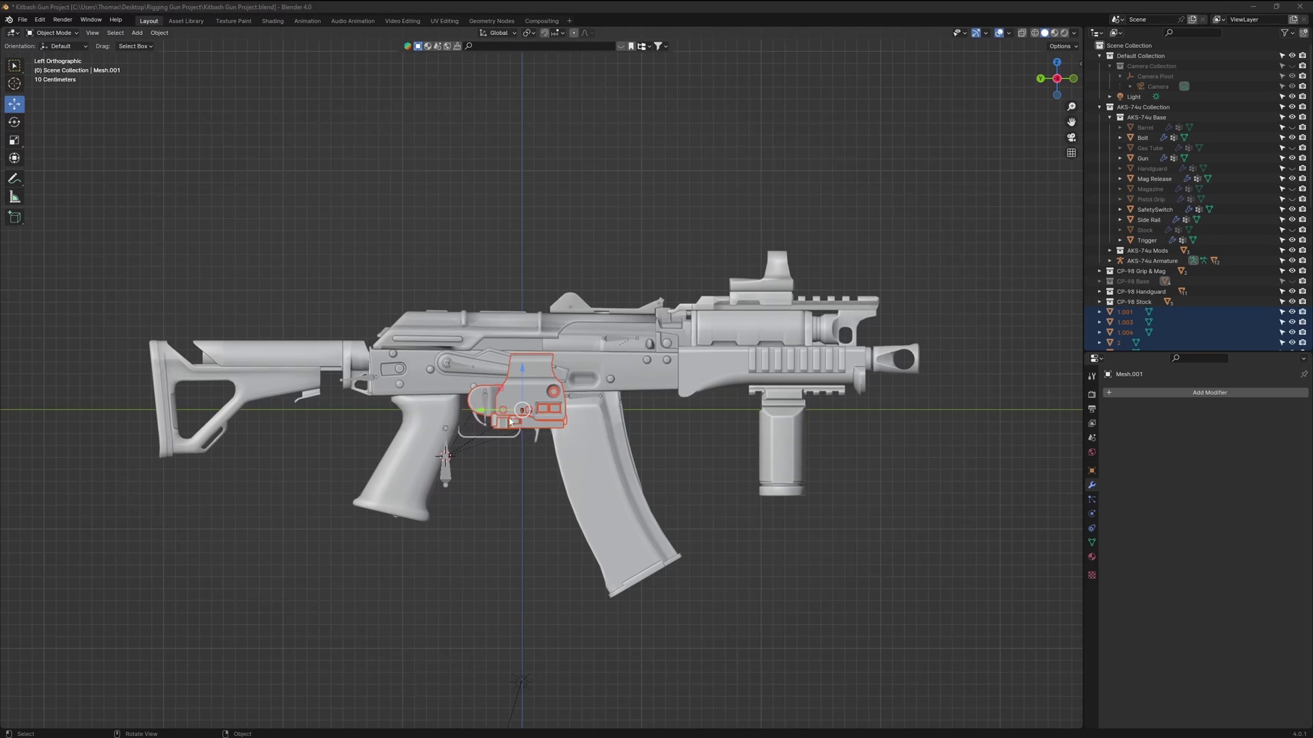
Move the imported sight parts above the handguard and join them into one object
left_click_drag(501, 388, 703, 195)
right_click(717, 185)
left_click(709, 178)
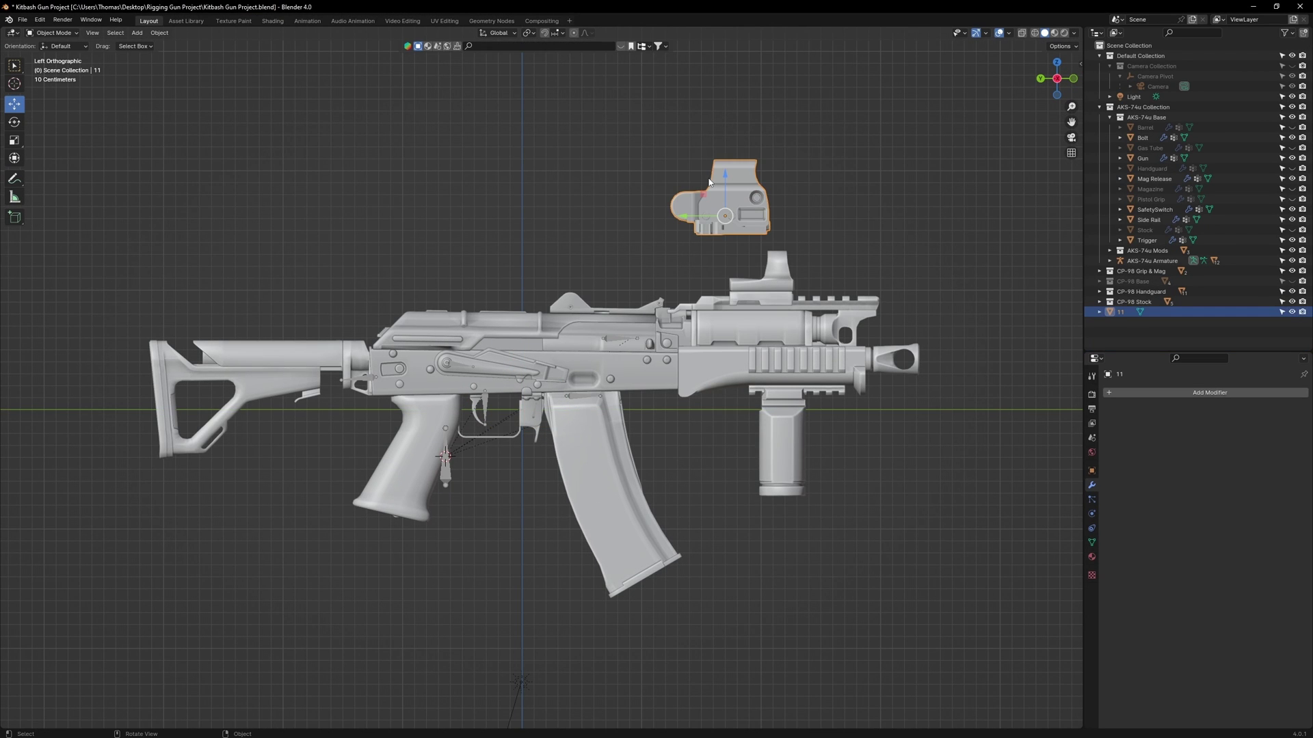
Add a collection named EOTech and rename the joined sight object EOTech
left_click(1302, 32)
double_click(1126, 311)
key("BackSpace")
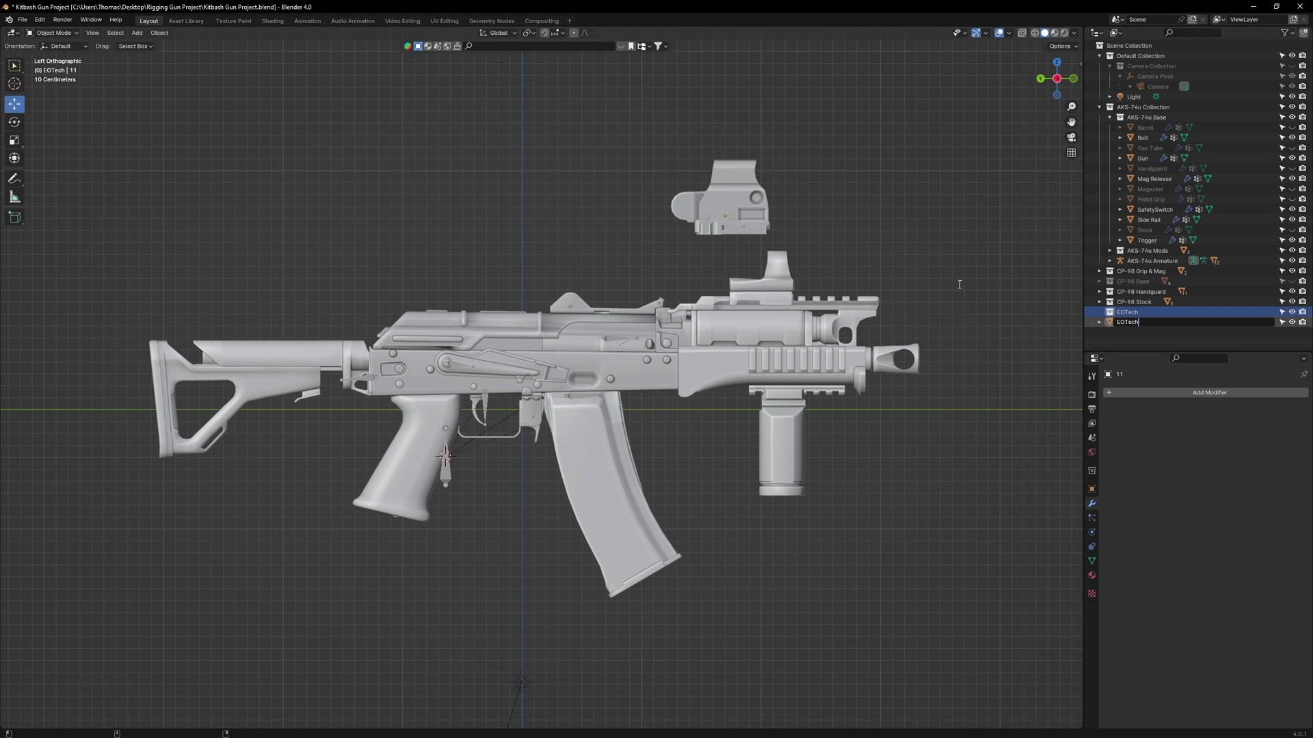
Rotate the EOTech sight 180° about the vertical axis so it faces along the gun's barrel
middle_click_drag(802, 249, 752, 403)
key("shift+space")
key("r")
left_click_drag(667, 366, 613, 429, "ctrl")
middle_click_drag(744, 444, 737, 301)
middle_click_drag(737, 300, 616, 185, "shift")
Hide the CP-98 red dot sight and move the EOTech sight down onto the top rail in its place
left_click(624, 441)
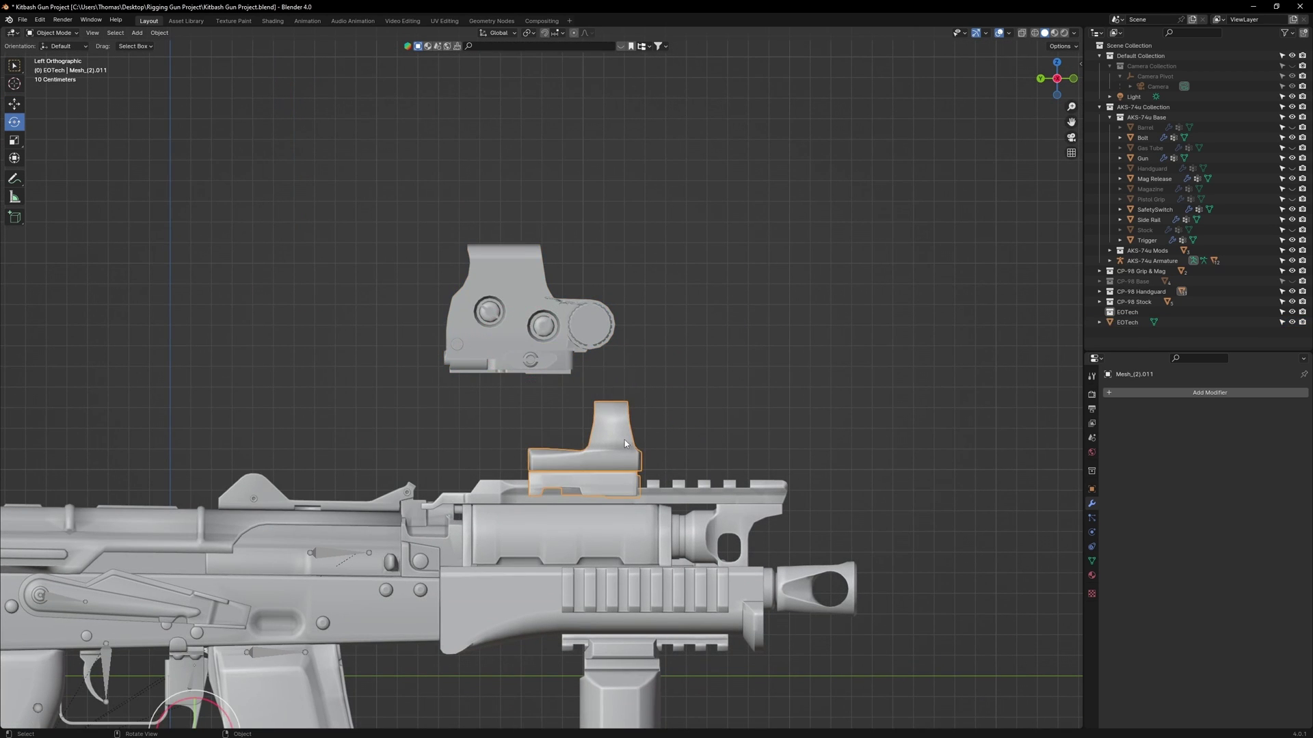
key("h")
left_click(523, 345)
key("shift+space")
key("g")
left_click_drag(499, 319, 626, 442)
Scale the EOTech sight and align its mount vertically with the top rail in X-ray front view
middle_click_drag(626, 441, 591, 366, "alt")
scroll(523, 407, "up", 6)
key("alt+z")
key("shift+space")
key("r")
key("shift+space")
key("s")
left_click_drag(516, 341, 522, 336)
key("shift+space")
key("g")
left_click_drag(485, 331, 485, 325)
scroll(487, 315, "up", 3)
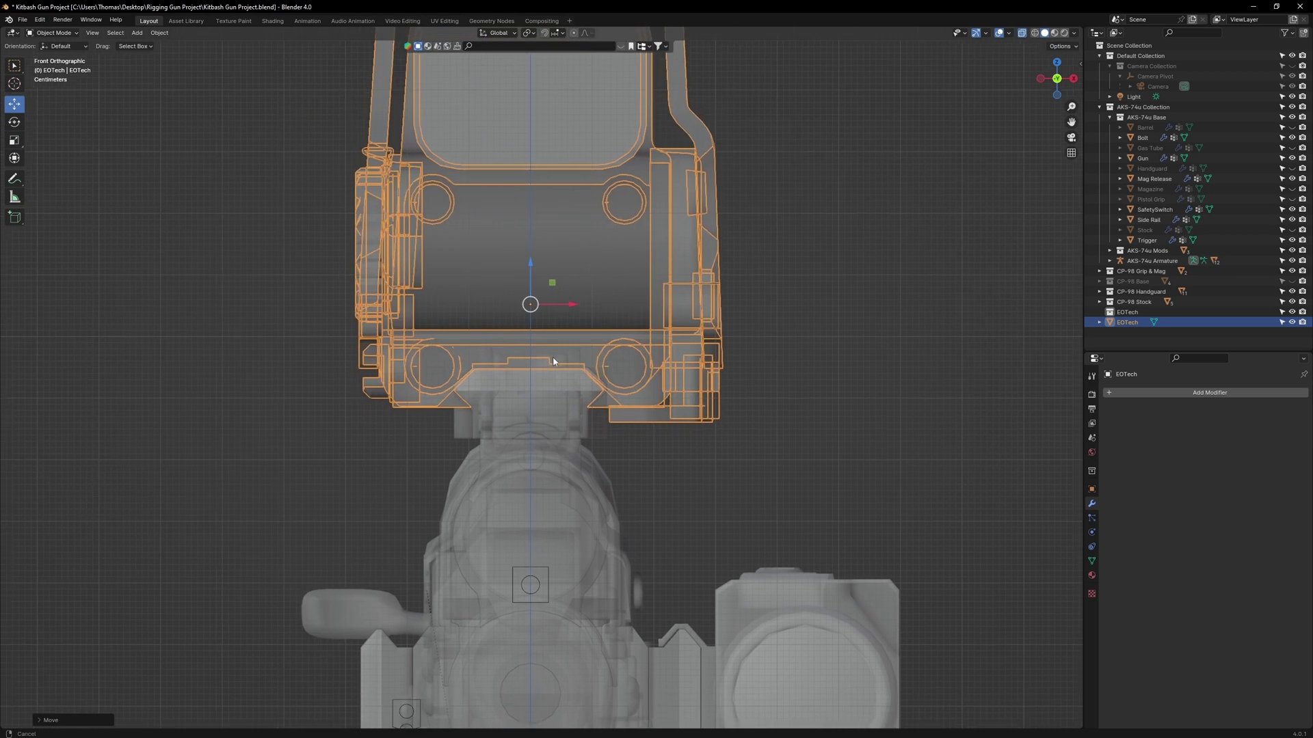
left_click_drag(527, 241, 527, 242)
Fit the EOTech sight's mount centrally onto the handguard's top rail in the front view
left_click(527, 385)
left_click(630, 326)
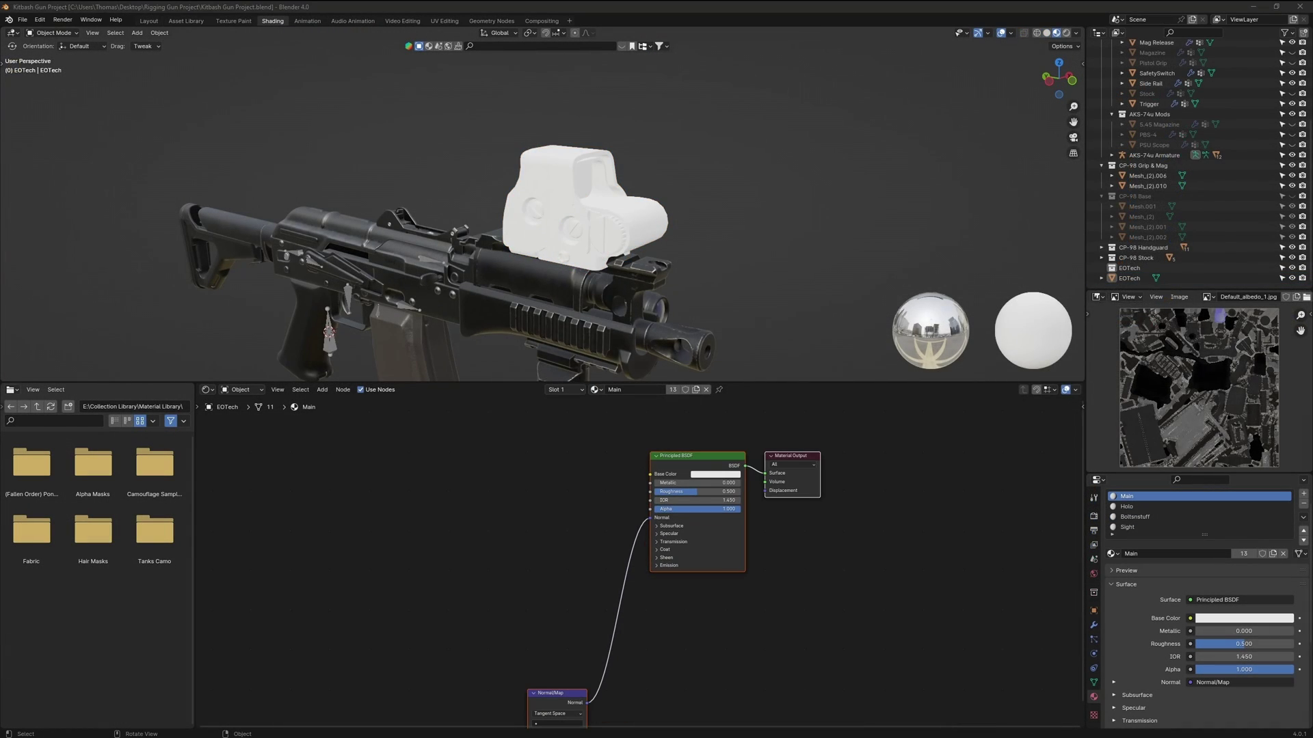
Add the EOTech's Main base color, roughness, OpenGL normal, metallic and mixed AO textures from the textures folder to the Main material's nodes
left_click_drag(0, 76, 302, 76)
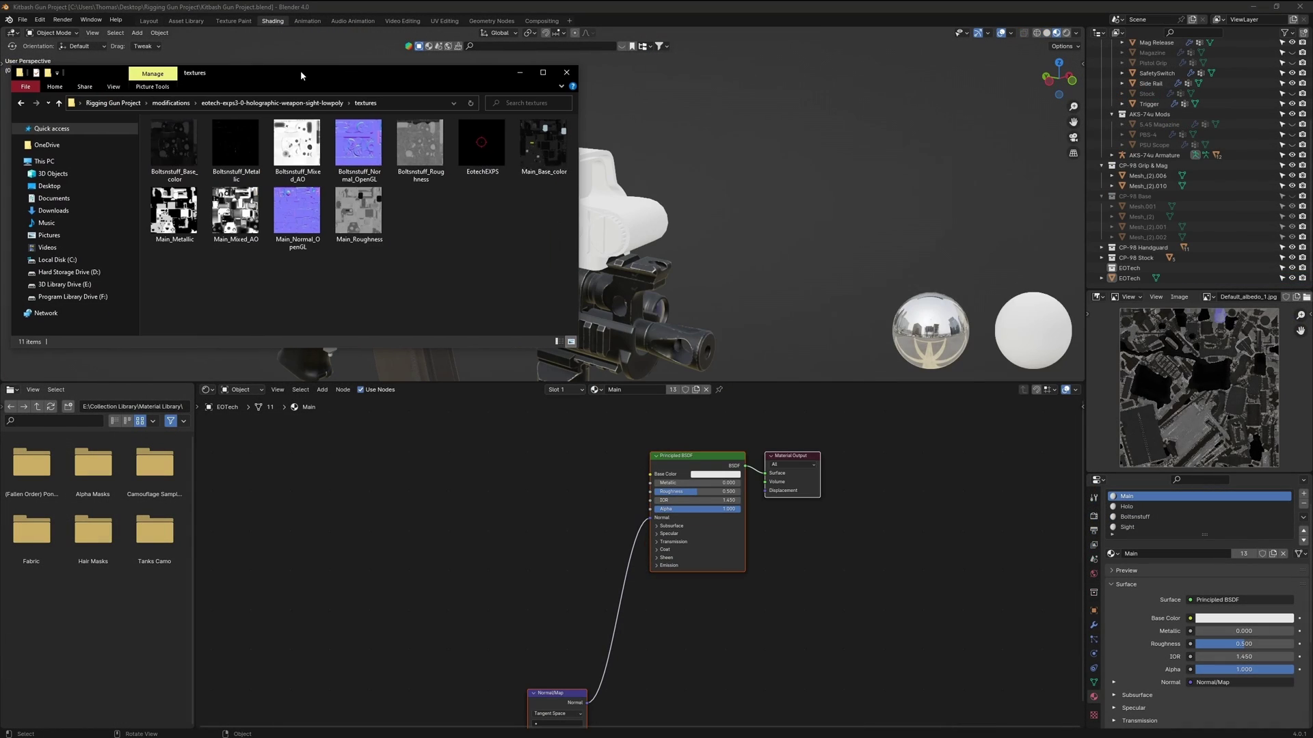
left_click_drag(543, 147, 352, 445)
left_click_drag(358, 213, 247, 472)
left_click_drag(296, 213, 302, 595)
left_click_drag(173, 214, 372, 555)
left_click_drag(235, 213, 232, 626)
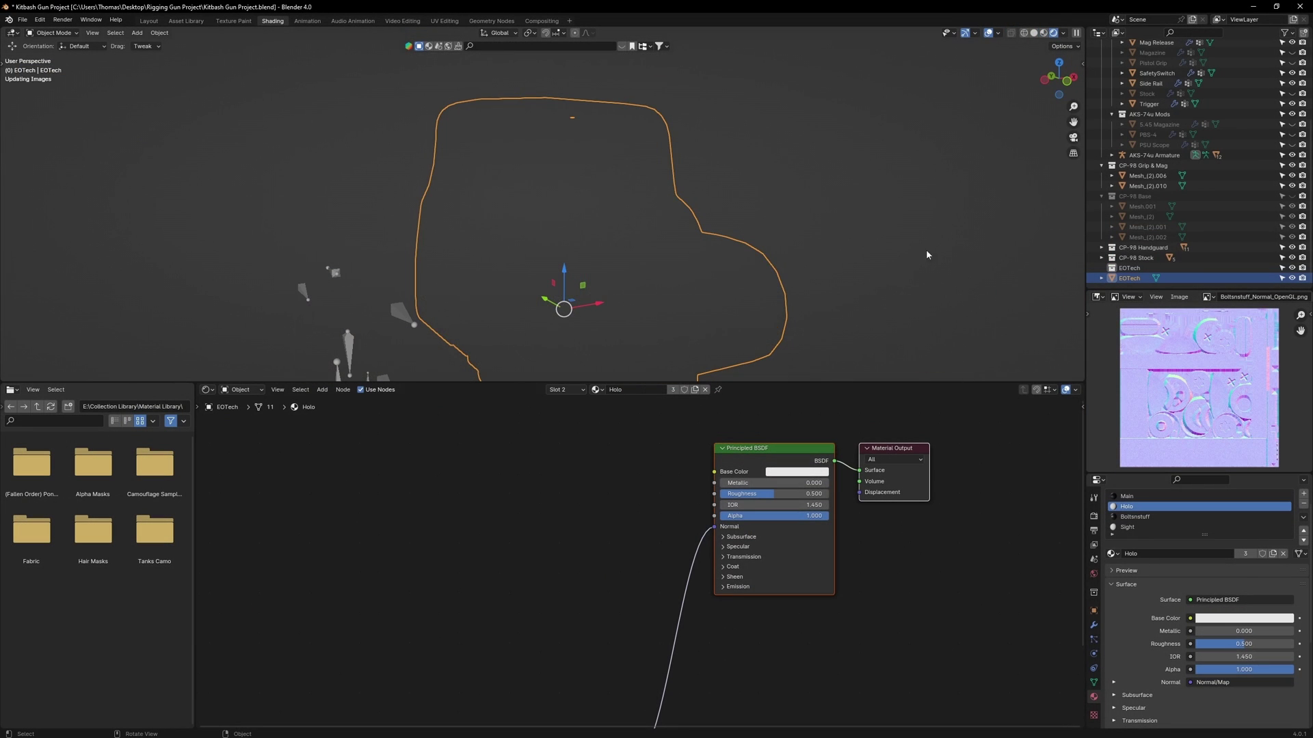
Make the sight's window see-through by lowering Alpha on the Holo and Sight materials and raising the Holo material's Transmission weight
left_click_drag(803, 519, 729, 517)
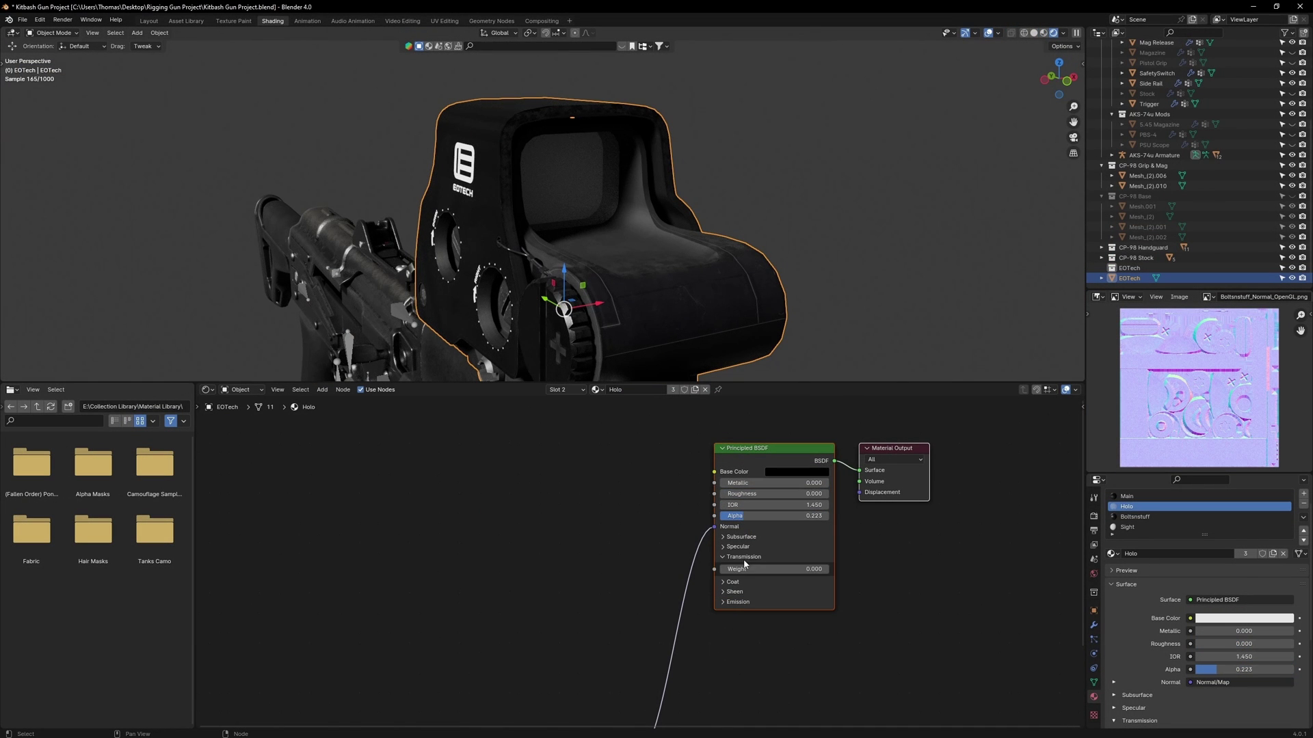
left_click_drag(754, 571, 827, 570)
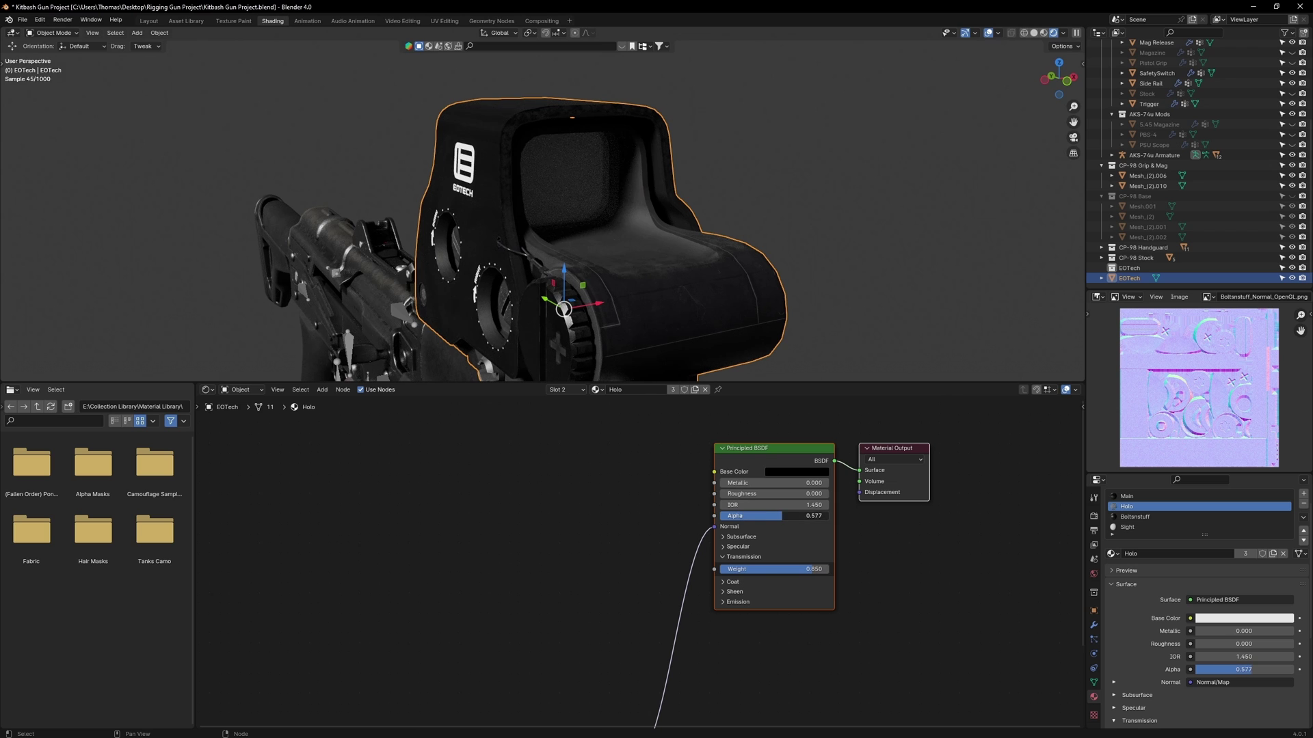
left_click(1135, 527)
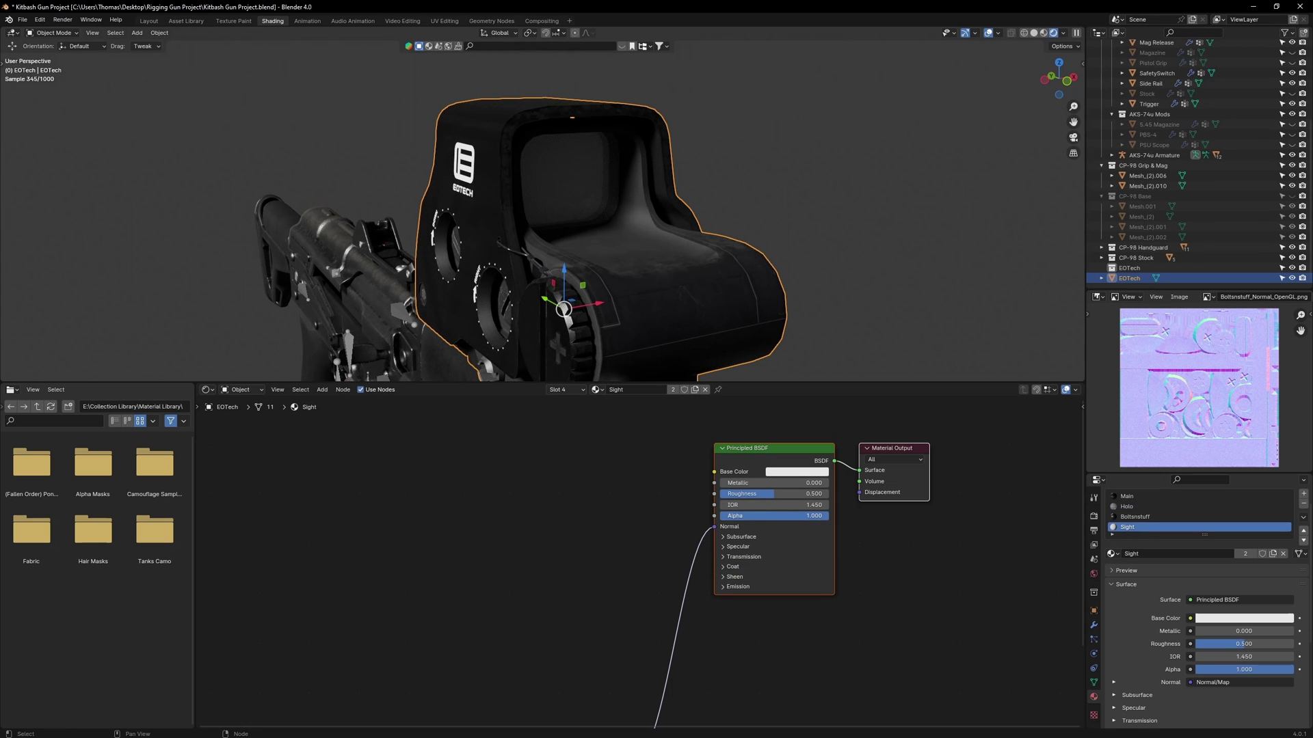
left_click_drag(800, 516, 720, 516)
middle_click_drag(775, 335, 696, 263)
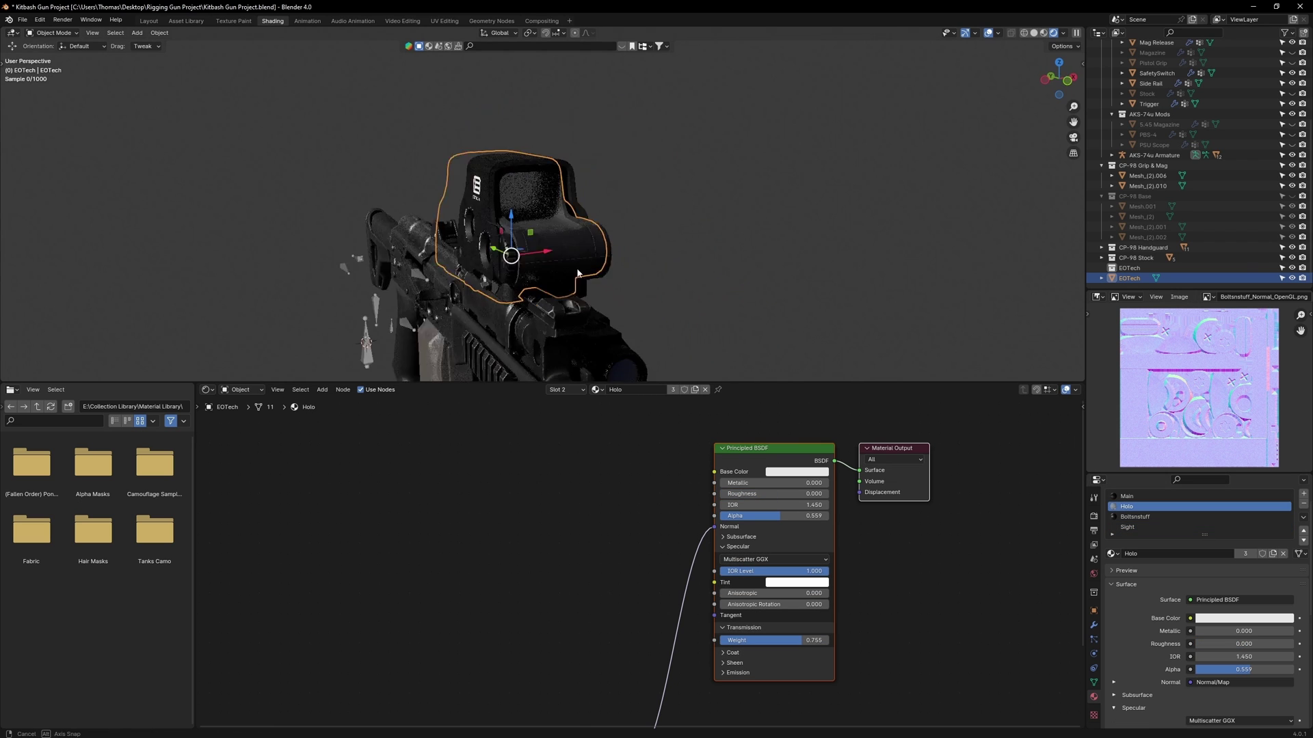
mouse_move(513, 274)
middle_mouse_down()
mouse_move(747, 246)
mouse_move(711, 274)
middle_mouse_up()
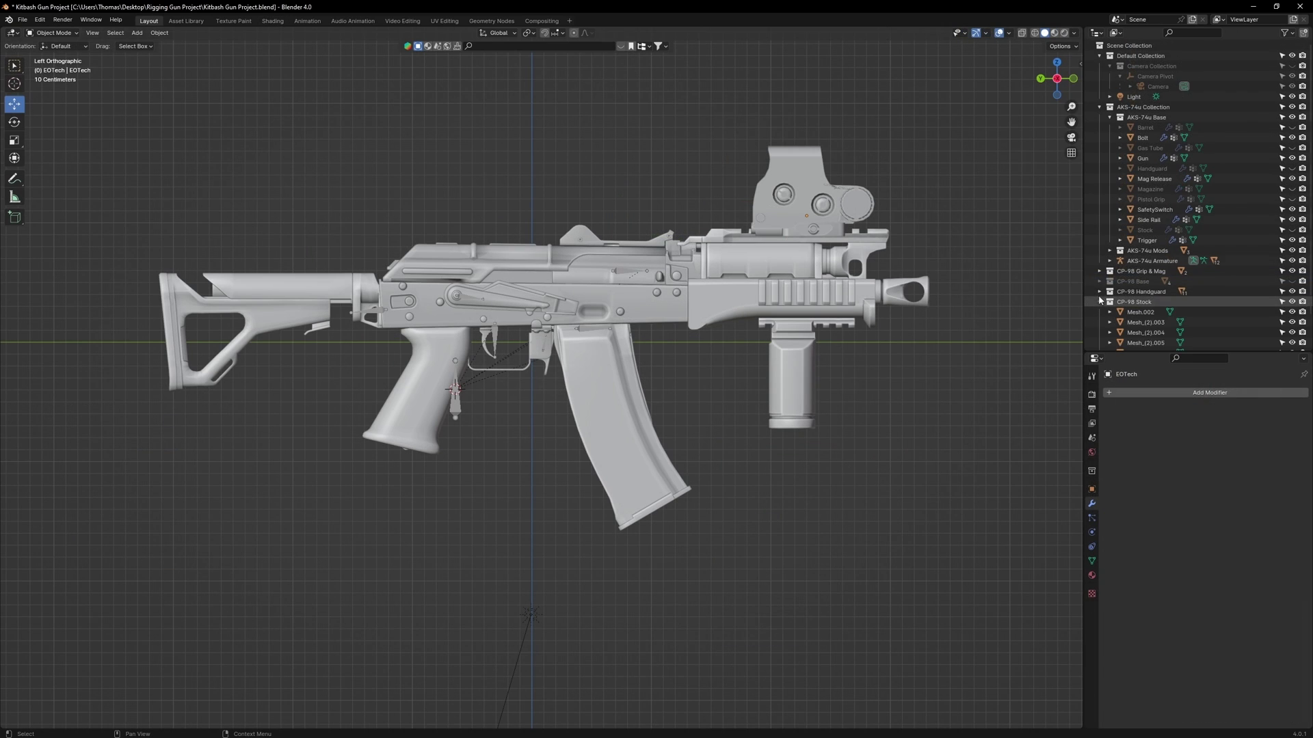
Rename the magazine object in the CP-98 Grip & Mag collection as Magazine 60 Rounds
scroll(1102, 238, "down", 2)
left_click(1099, 230)
scroll(1109, 226, "down", 3)
double_click(1136, 189)
type("Magazine 60 Rounds")
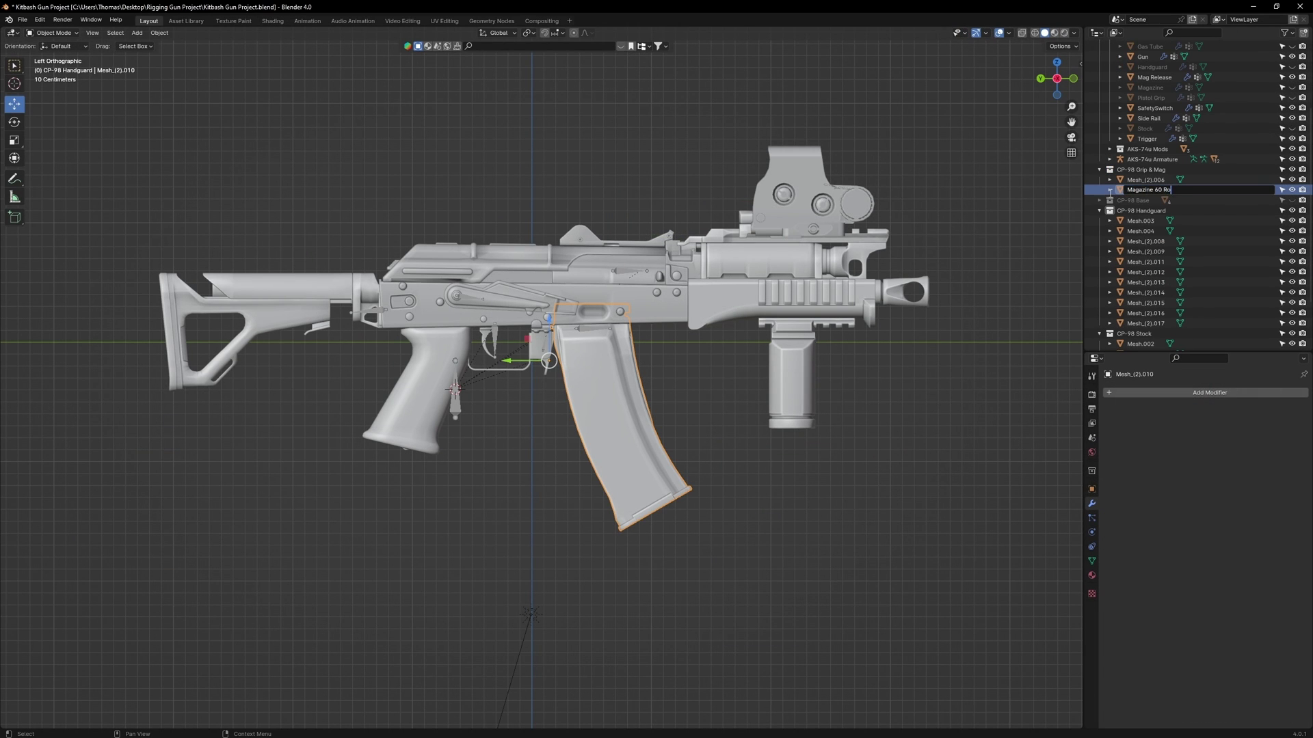
Move the red dot sight out of the CP-98 Handguard collection into a new collection named Red Dot
left_click(769, 260)
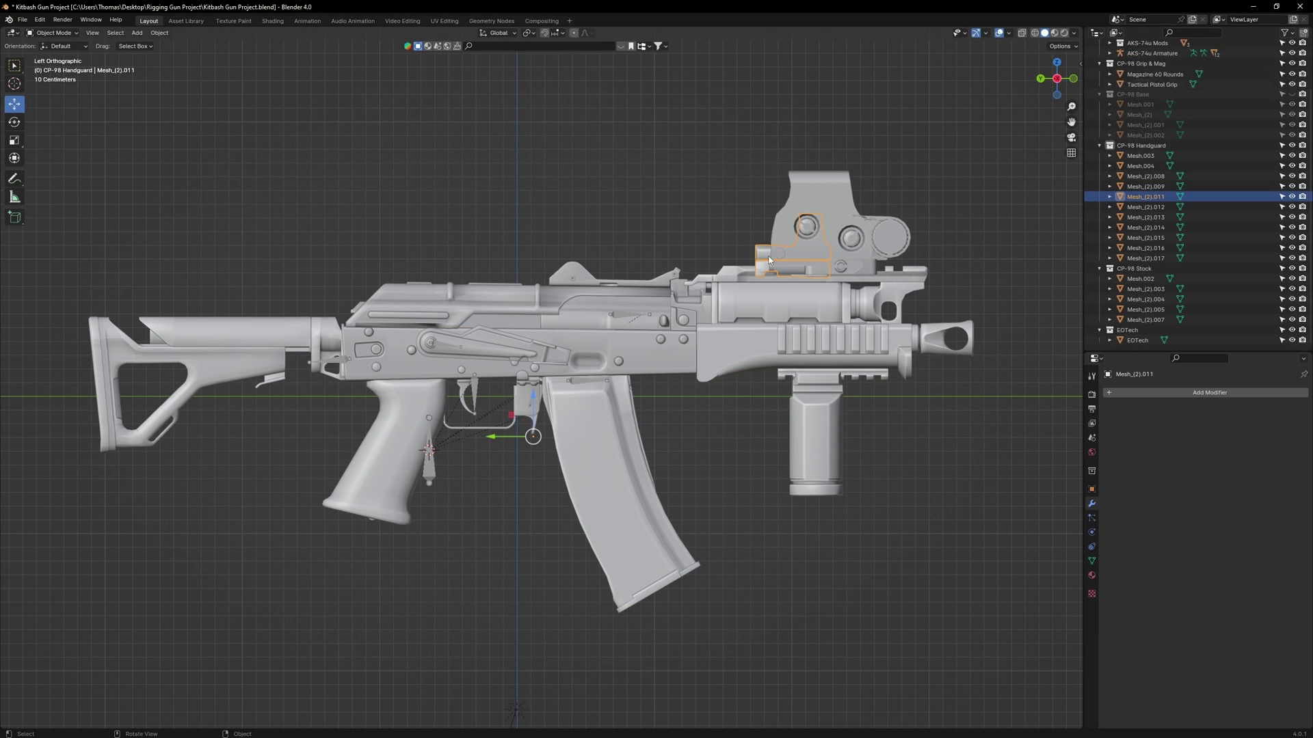
left_click(1304, 33)
scroll(1137, 331, "down", 1)
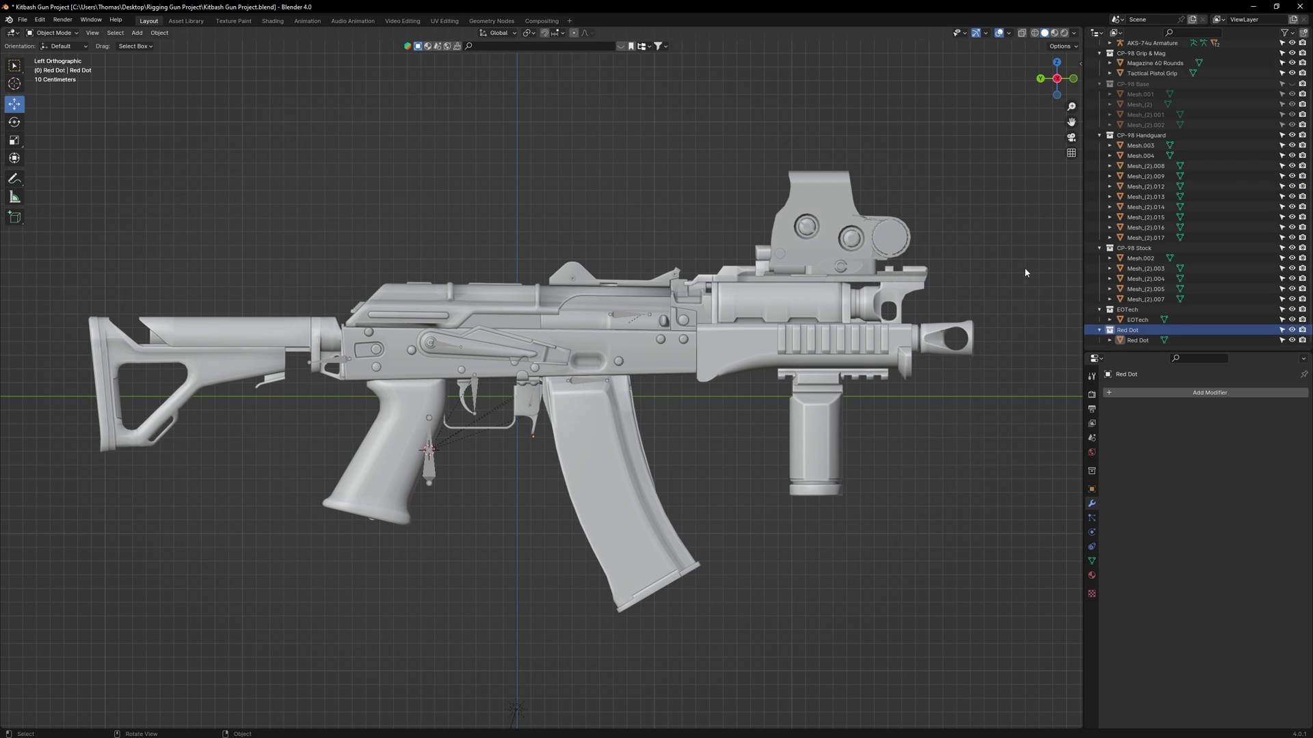
Add a collection named Rails and move the handguard's top, side and lower rail meshes into it
left_click(1303, 33)
scroll(1181, 187, "down", 1)
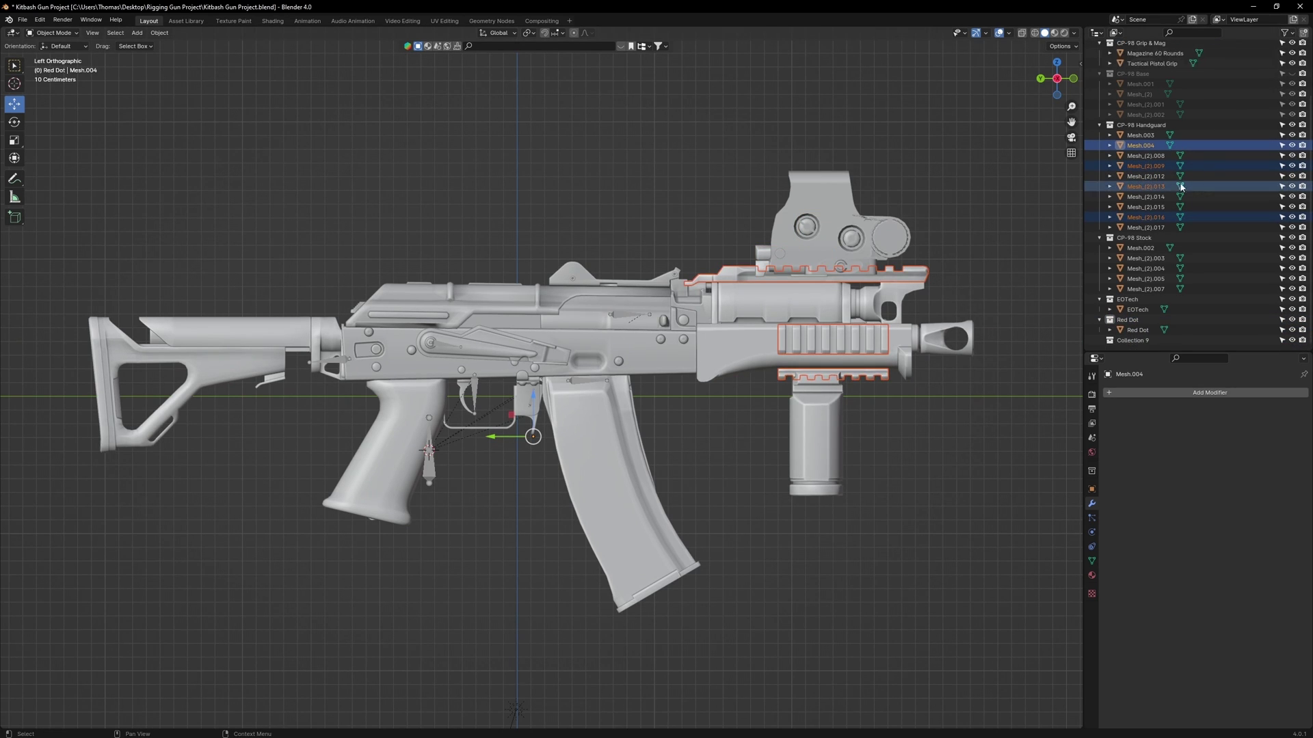
left_click_drag(1136, 353, 1132, 339)
double_click(1139, 299)
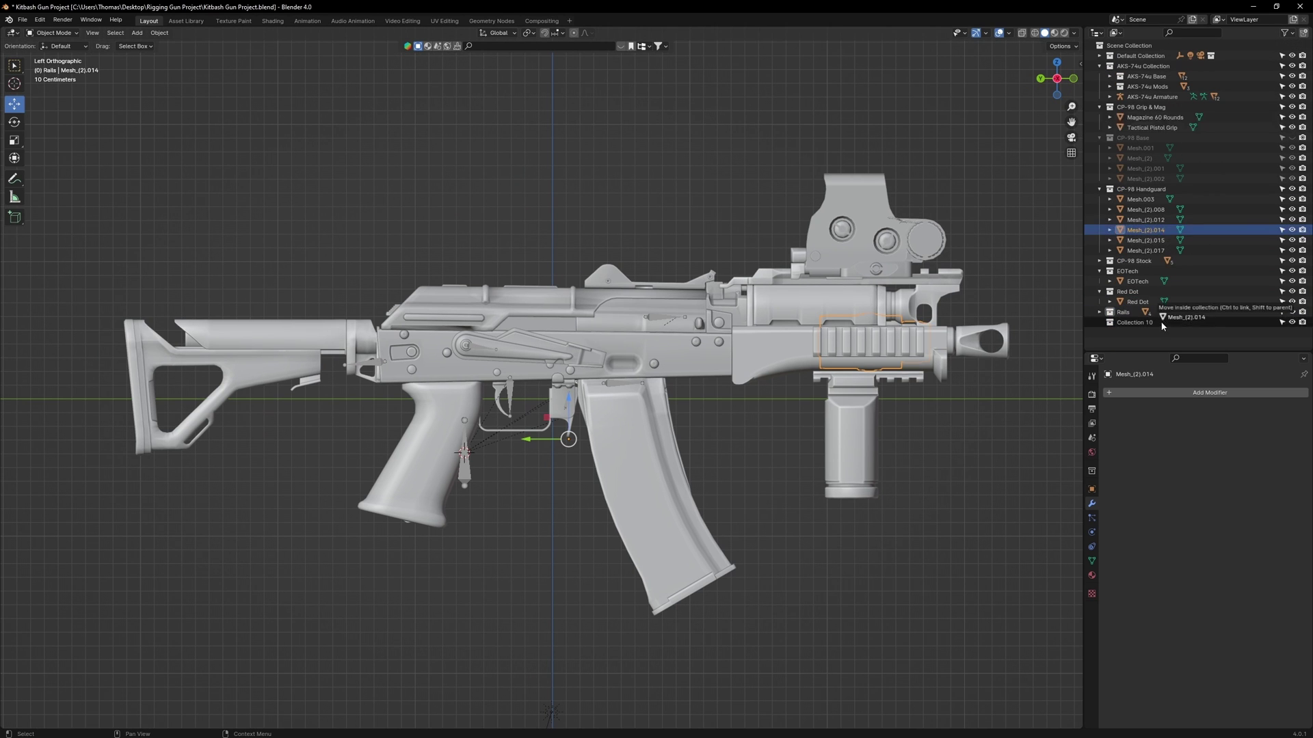
Sort Mesh_(2).014 into a collection named Light and the vertical foregrip mesh into one named Front Grip
double_click(1137, 311)
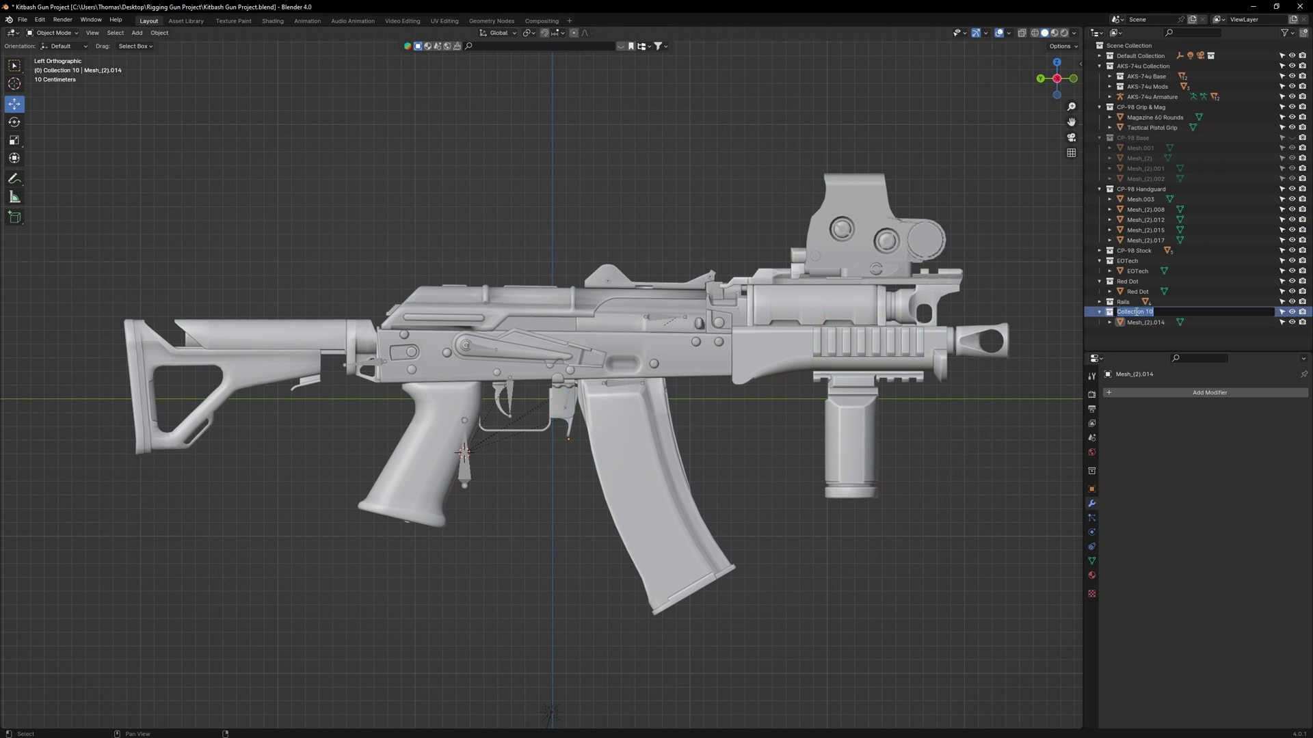
left_click(1099, 281)
left_click(1098, 260)
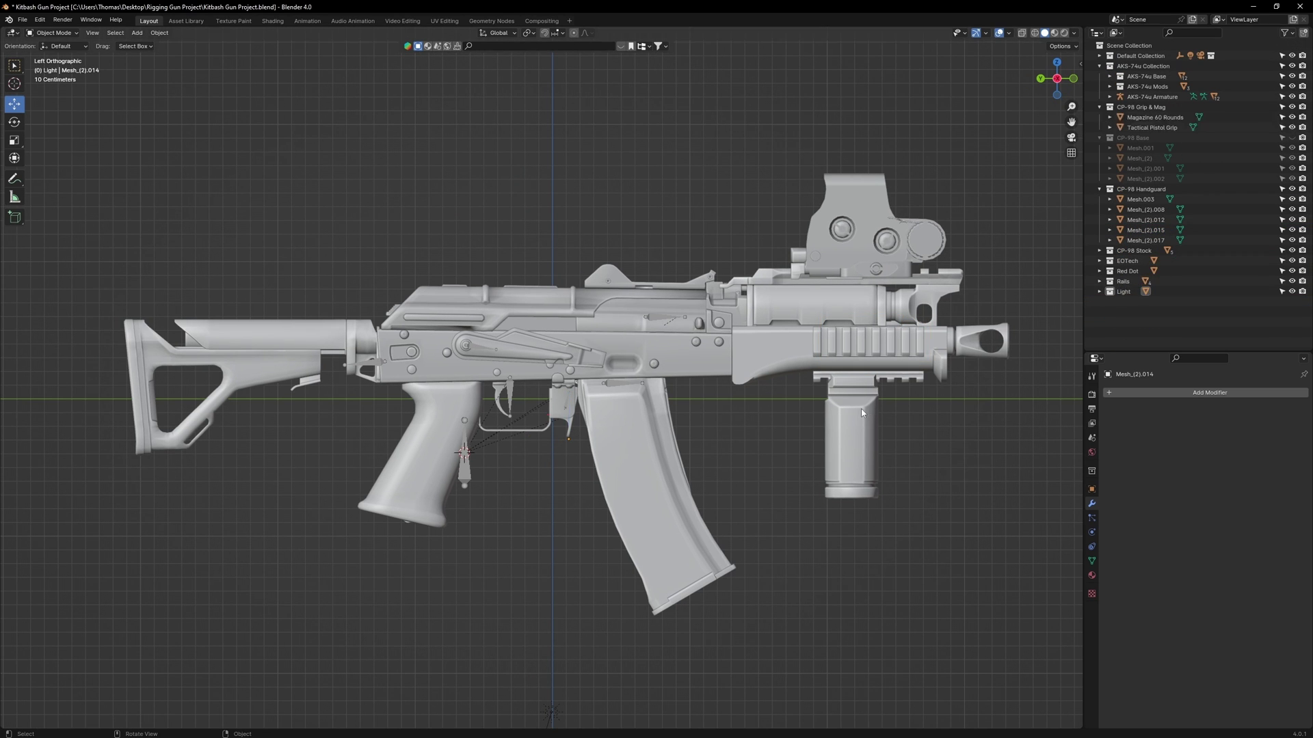
left_click_drag(1154, 265, 1135, 293)
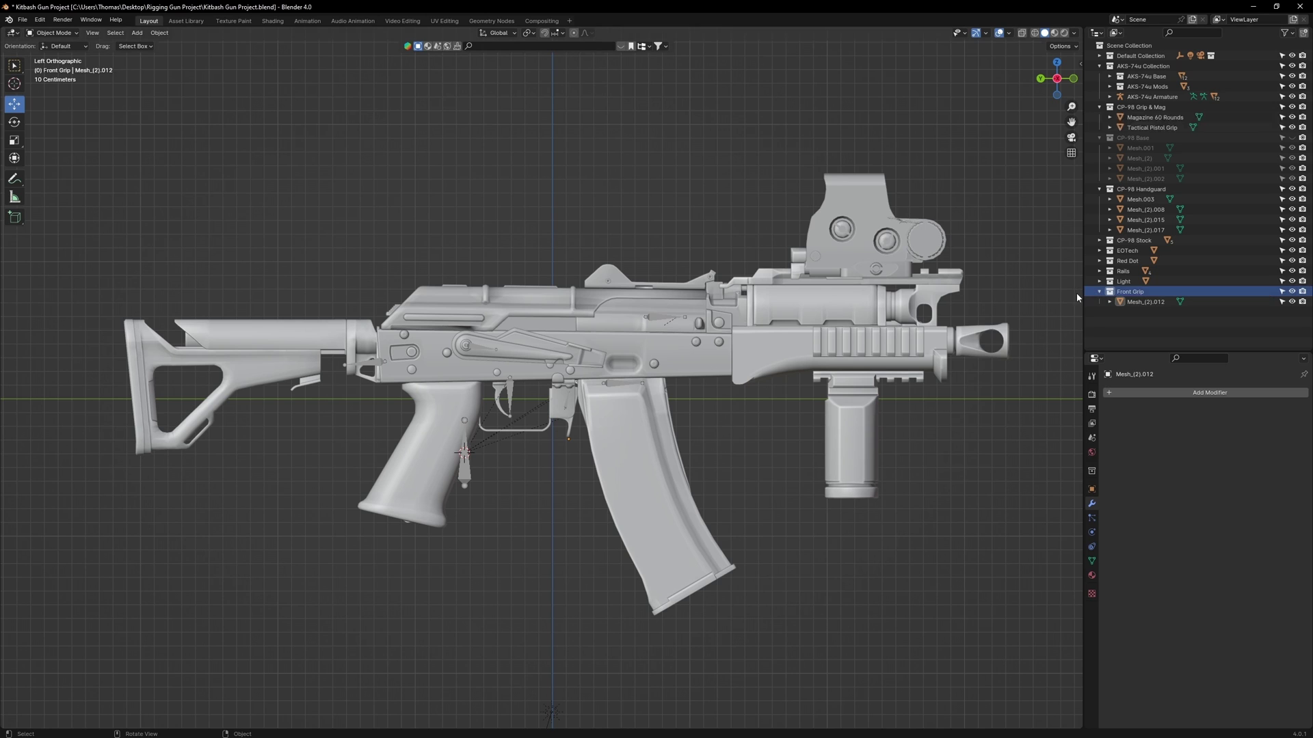
left_click(1099, 291)
Separate the muzzle end from the handguard mesh Mesh.003 and store it in a collection named Barrel
left_click(1002, 335)
key("Tab")
key("alt+z")
left_click_drag(1034, 299, 966, 371)
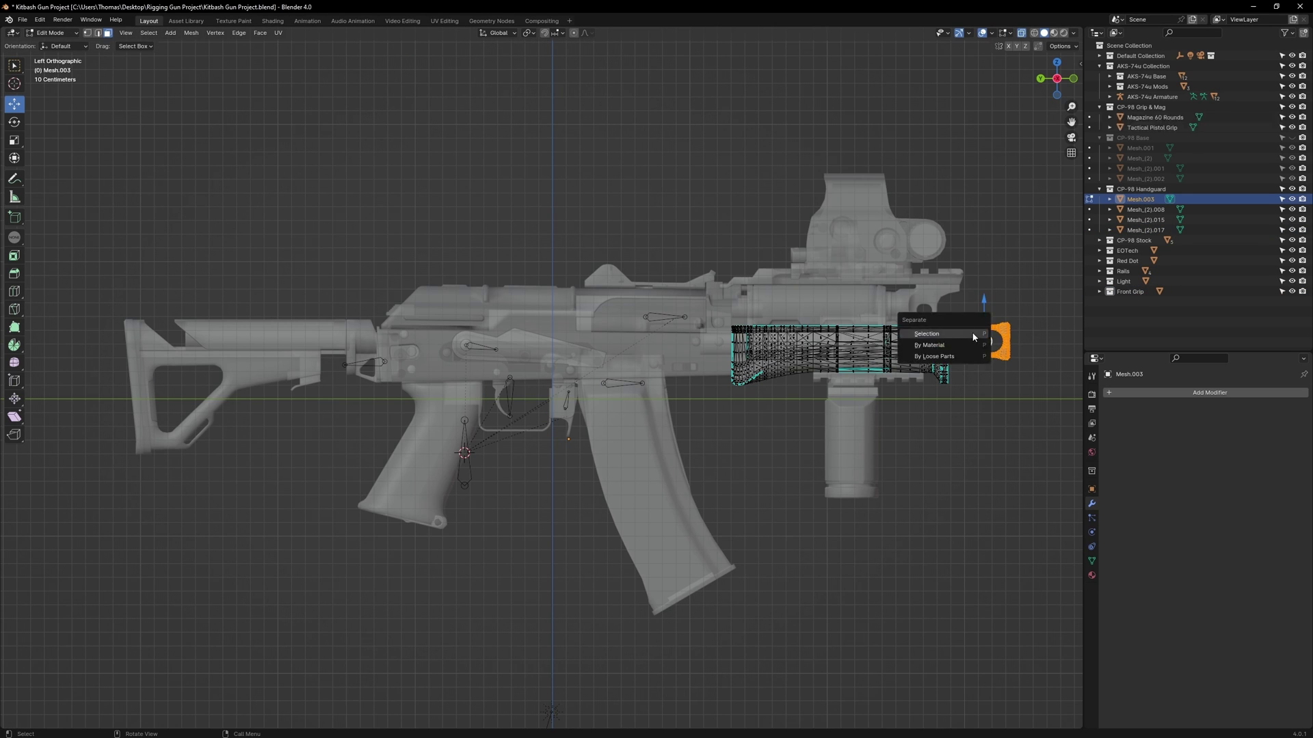
left_click(974, 335)
key("Tab")
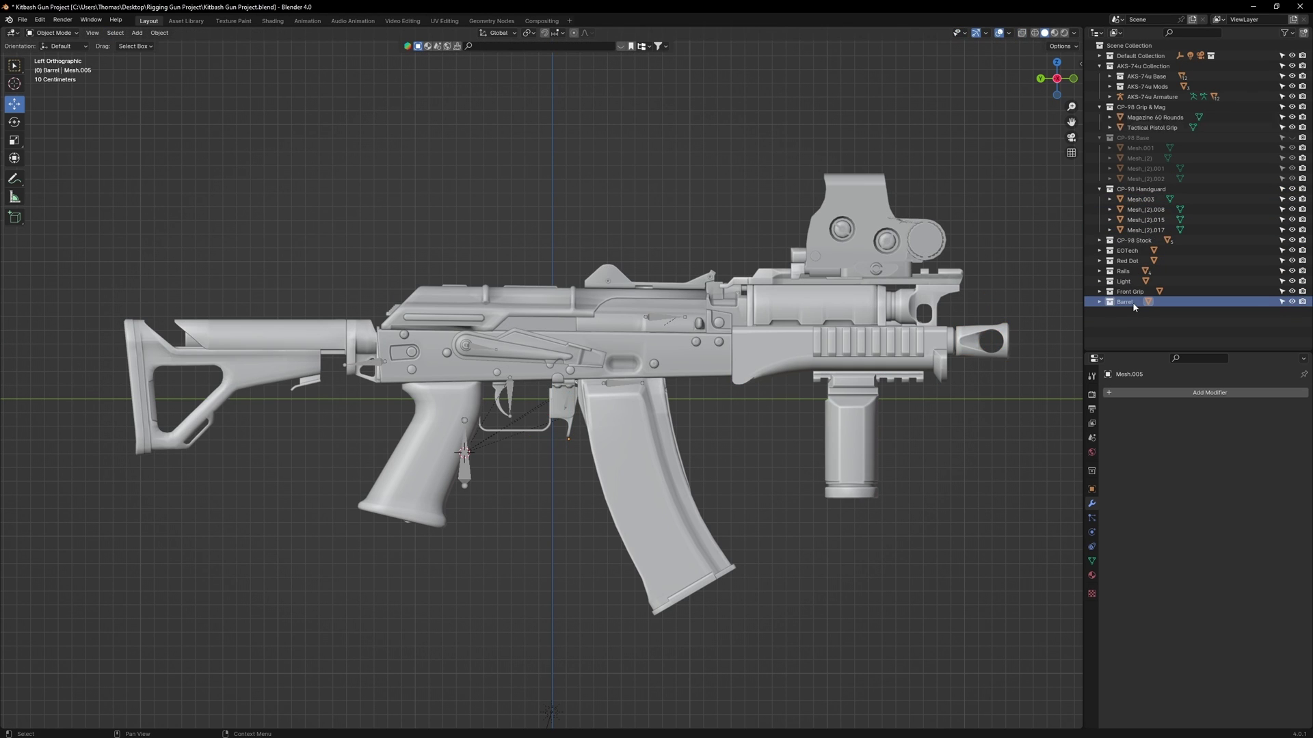
Move Mesh_(2).008 from the CP-98 Handguard collection into a new collection named Gas Block
left_click(1145, 209)
left_click_drag(1139, 305, 1140, 302)
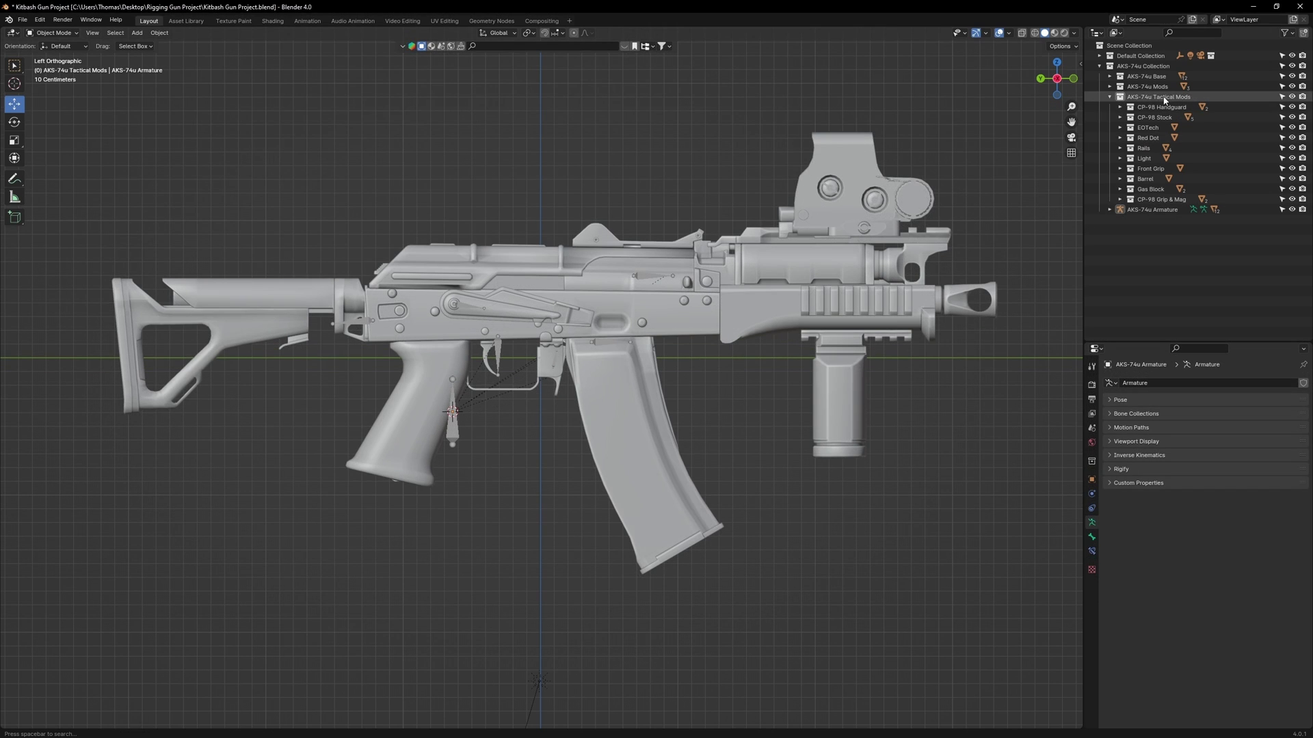
Parent the AKS-74u Tactical Mods objects, except the magazine, to the armature's Base bone and test the bone's rotation
right_click(1121, 97)
left_click(1101, 124)
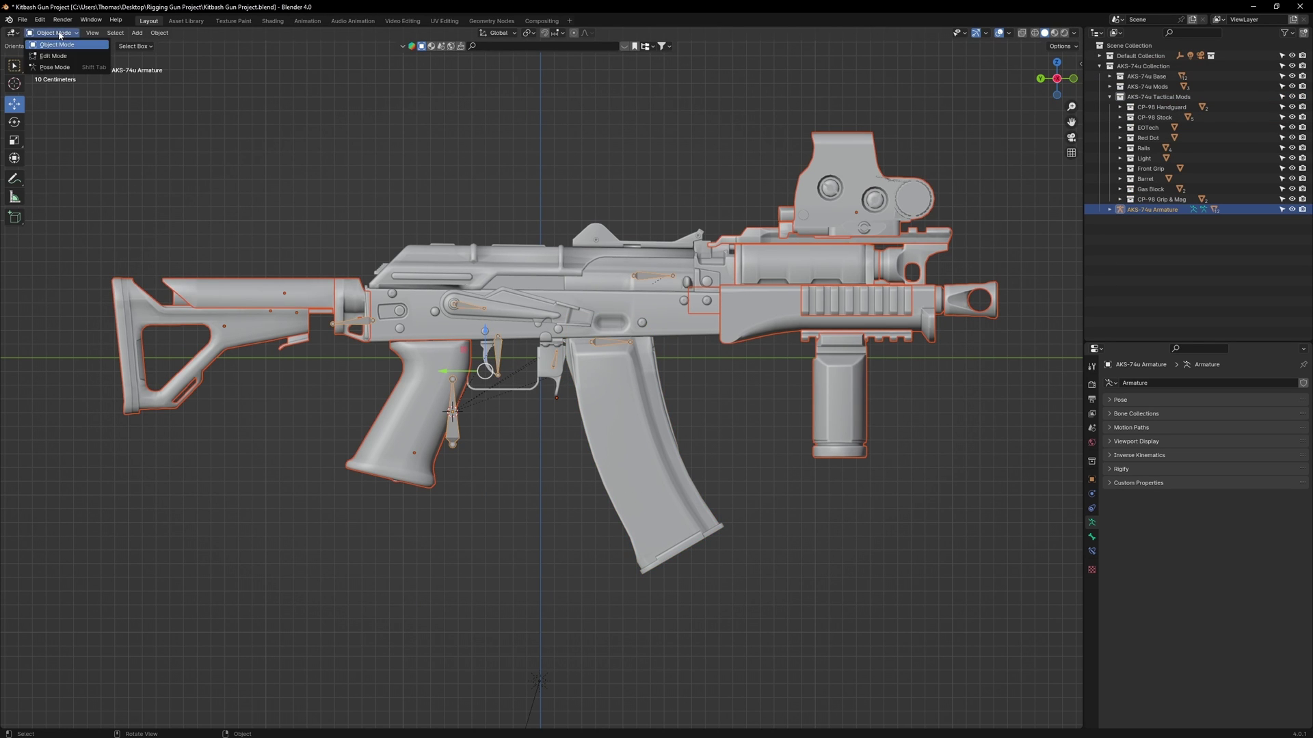
left_click(55, 67)
left_click(139, 33)
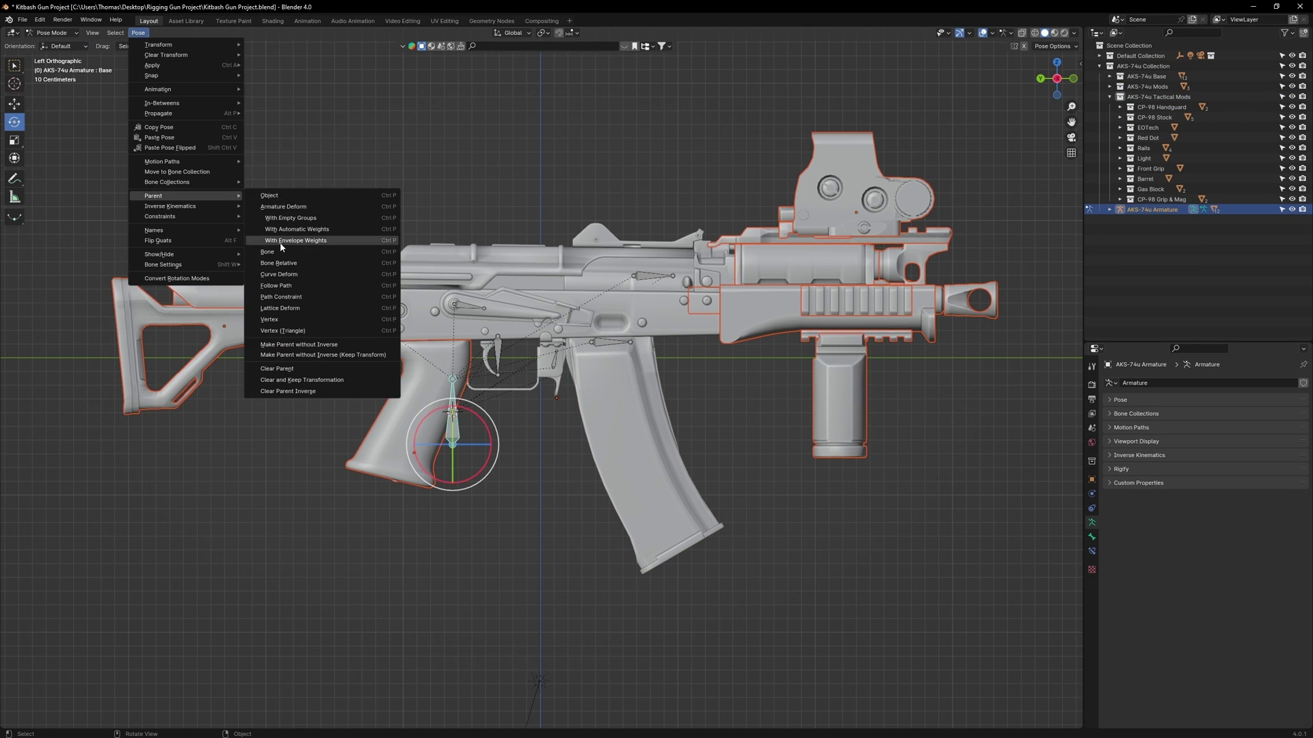
key("r")
key("r")
right_click(477, 412)
key("ctrl+Tab")
Parent the Magazine 60 Rounds object to the armature's magazine bone using the Bone option
left_click(645, 434)
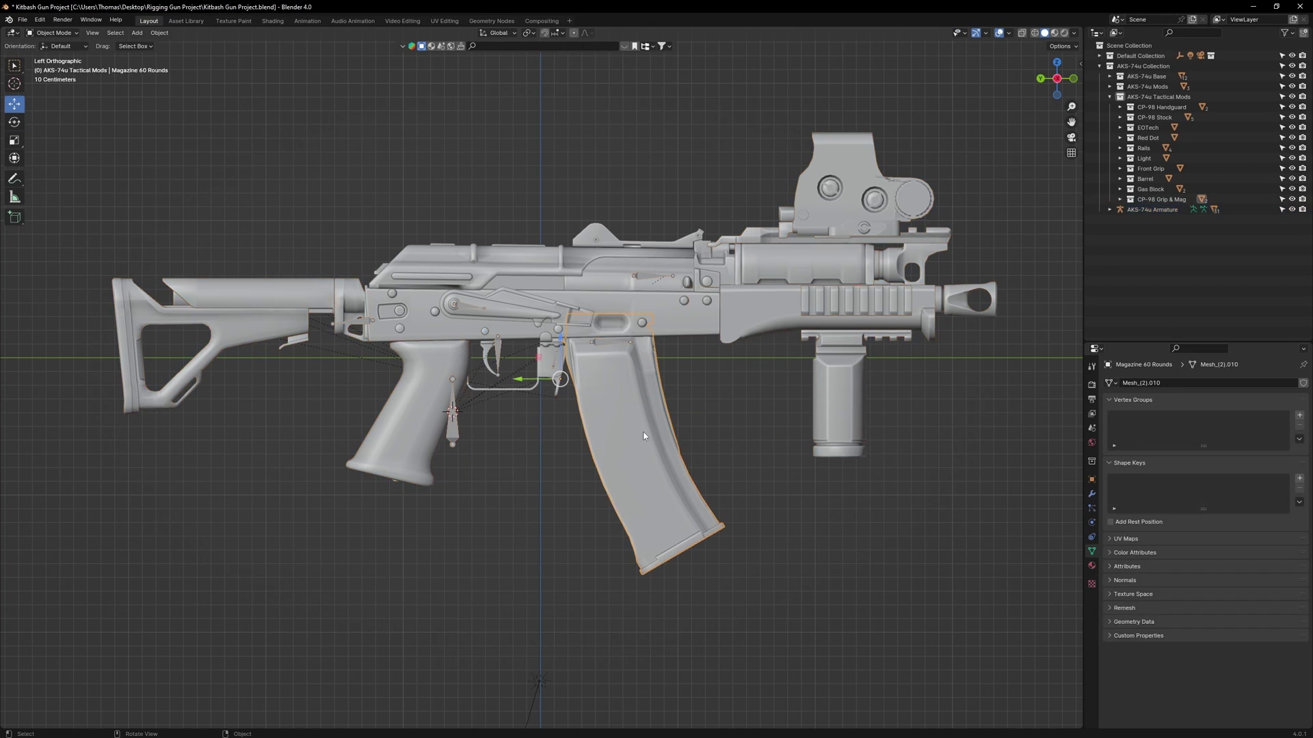
left_click(606, 342, "shift")
left_click(55, 67)
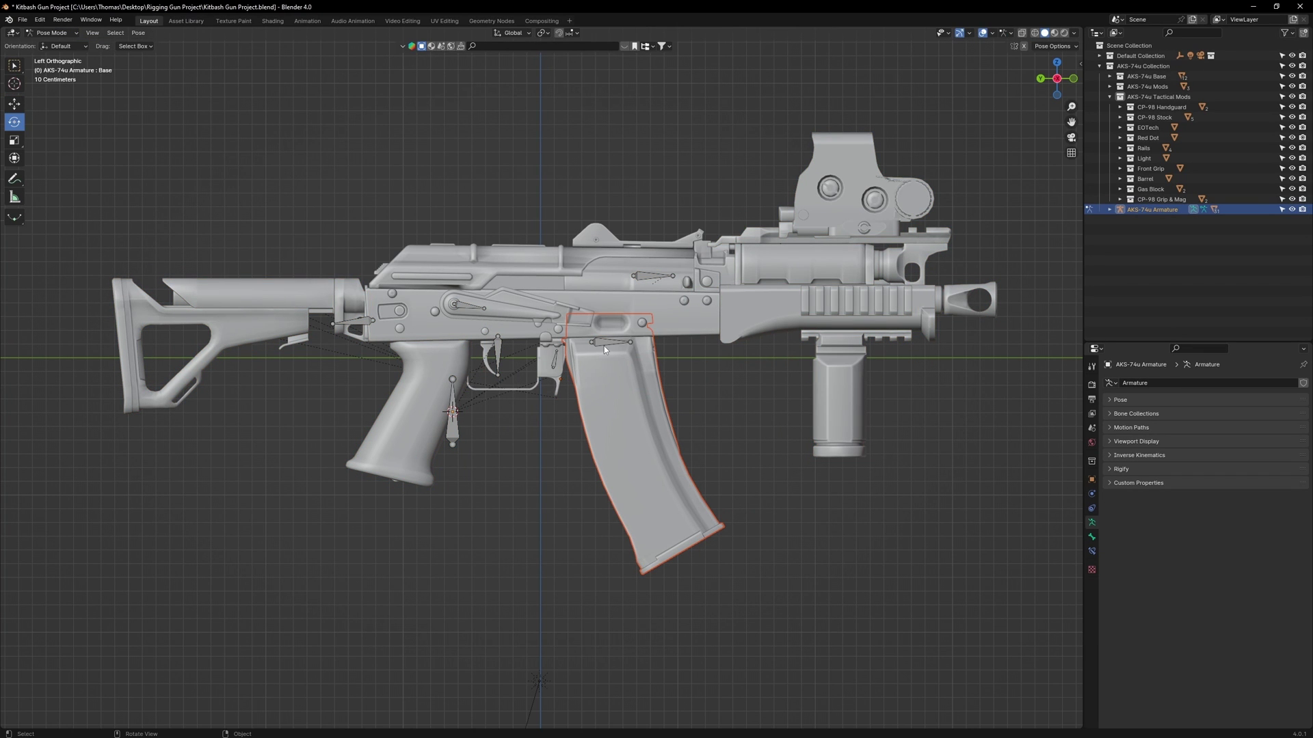
left_click(138, 33)
mouse_move(198, 196)
left_click(293, 251)
Test the rig by freely rotating the Base bone and the magazine bone, cancelling each rotation
left_click(456, 436)
key("r")
key("r")
right_click(494, 414)
left_click(582, 356)
key("r")
key("r")
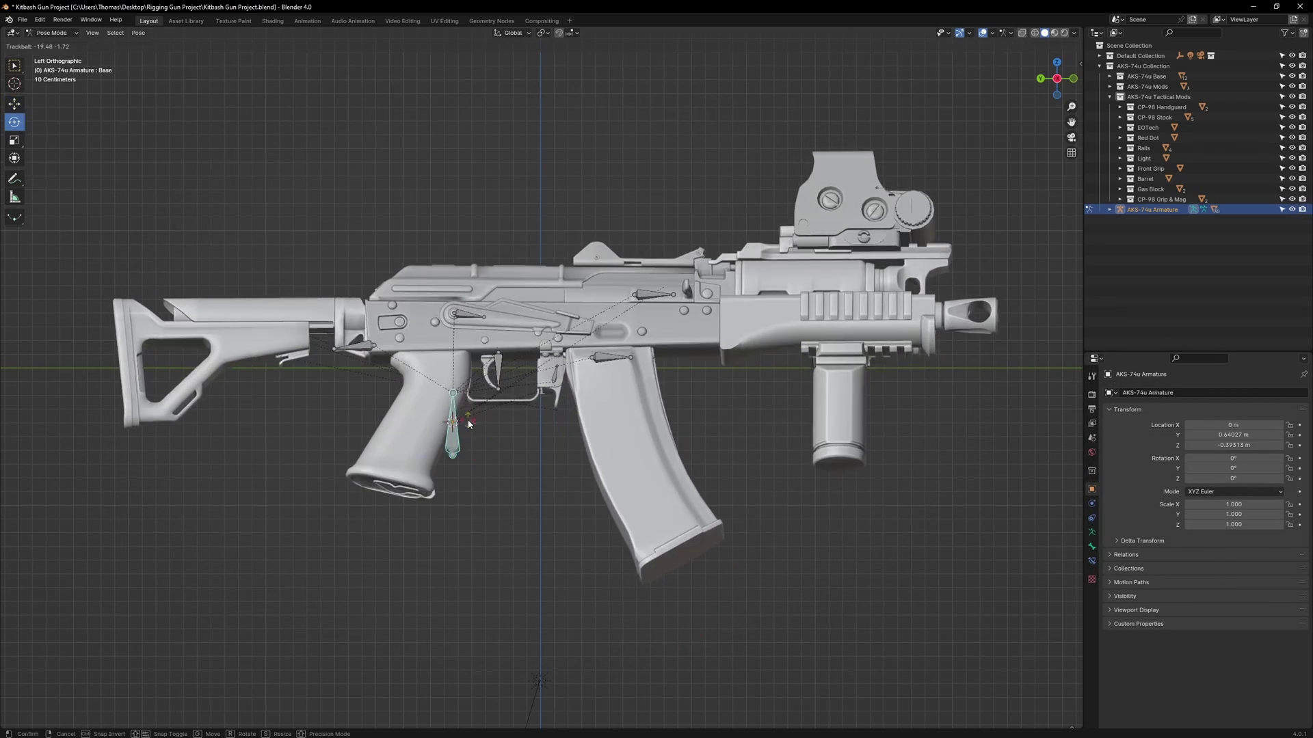
key("Escape")
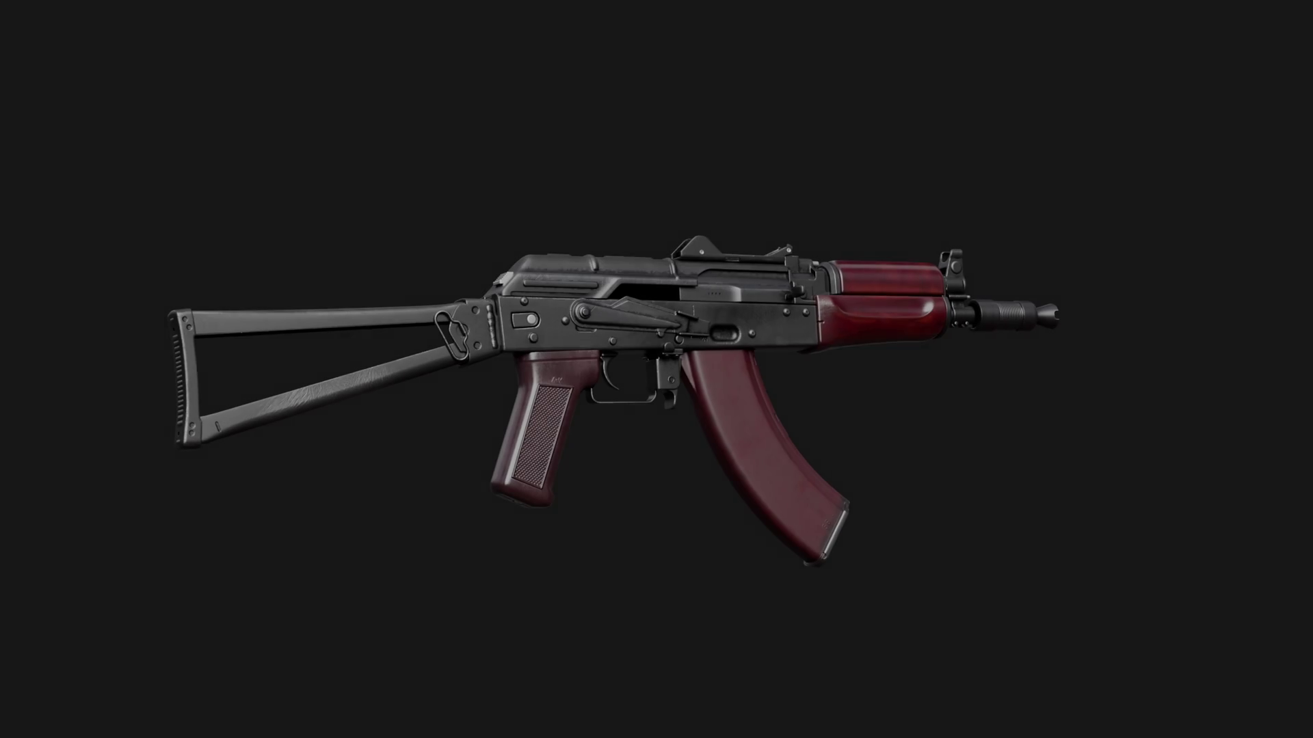